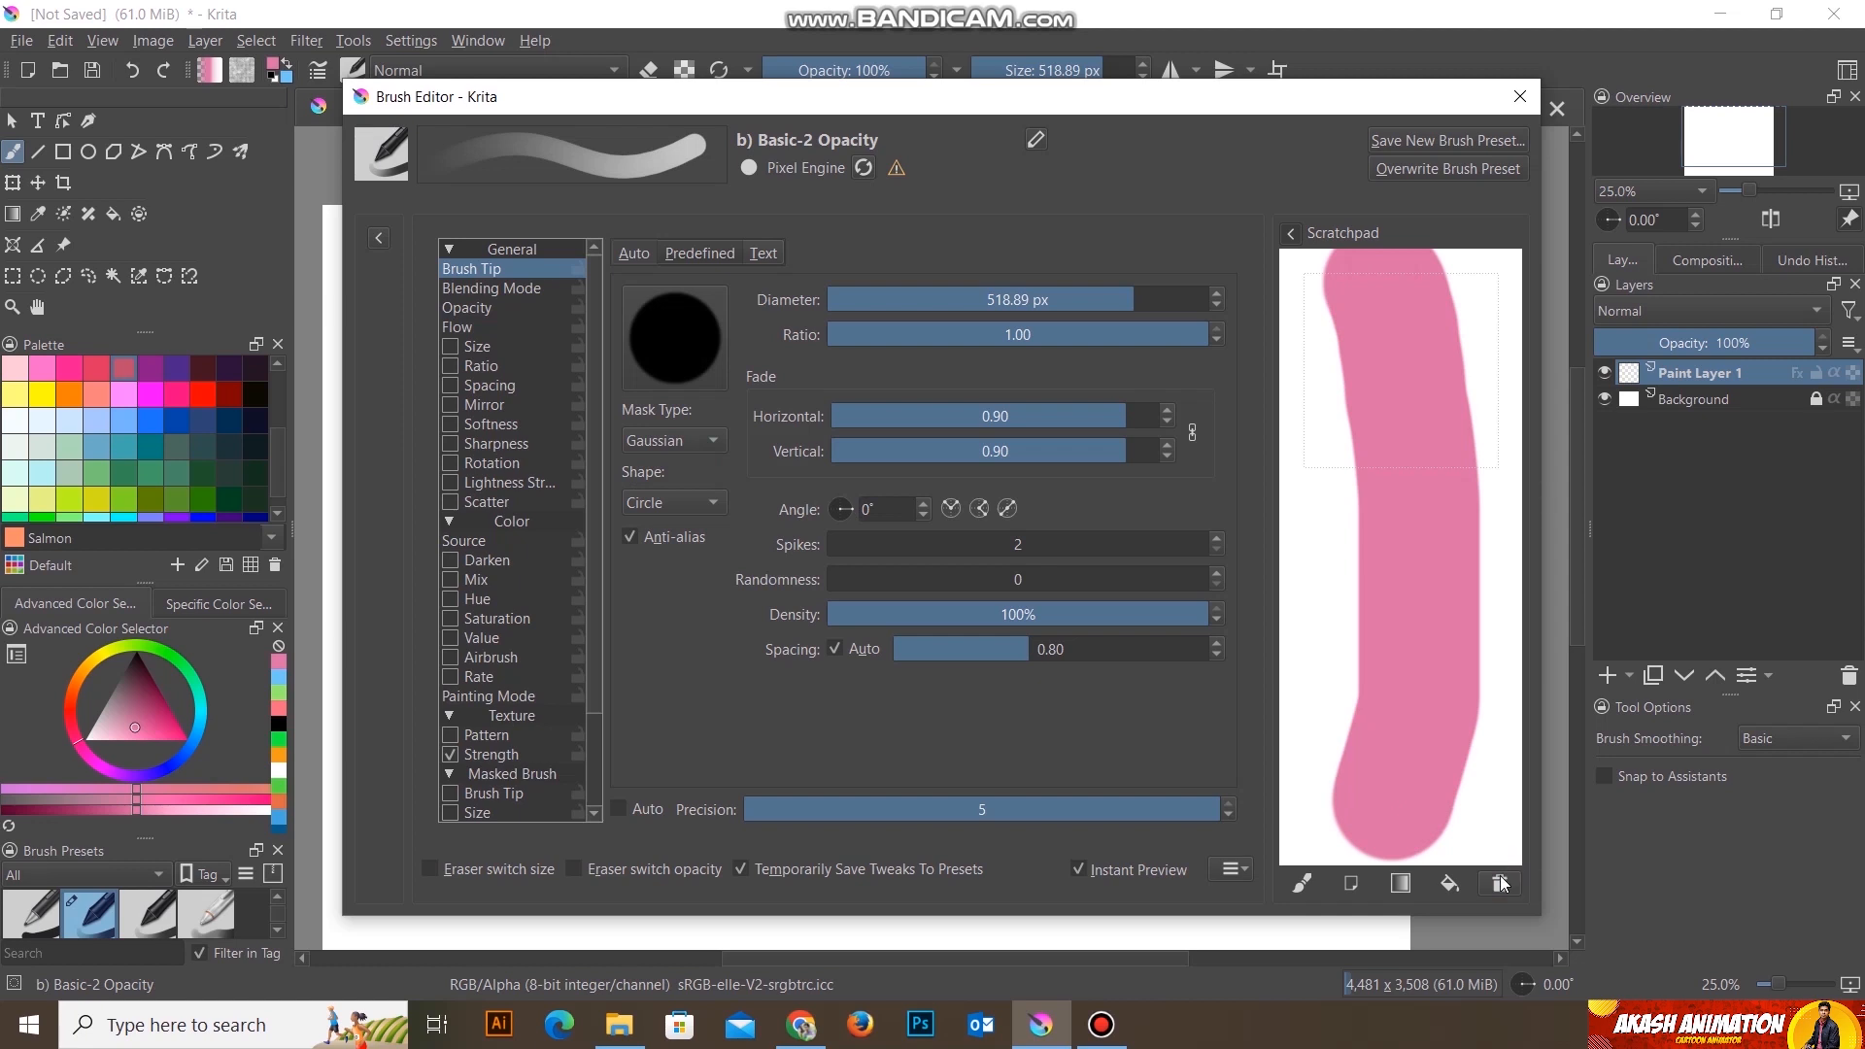
# Step: Set the brush tip's mask type to Default, test a stroke on the scratchpad and clear it
pyautogui.click(715, 442)
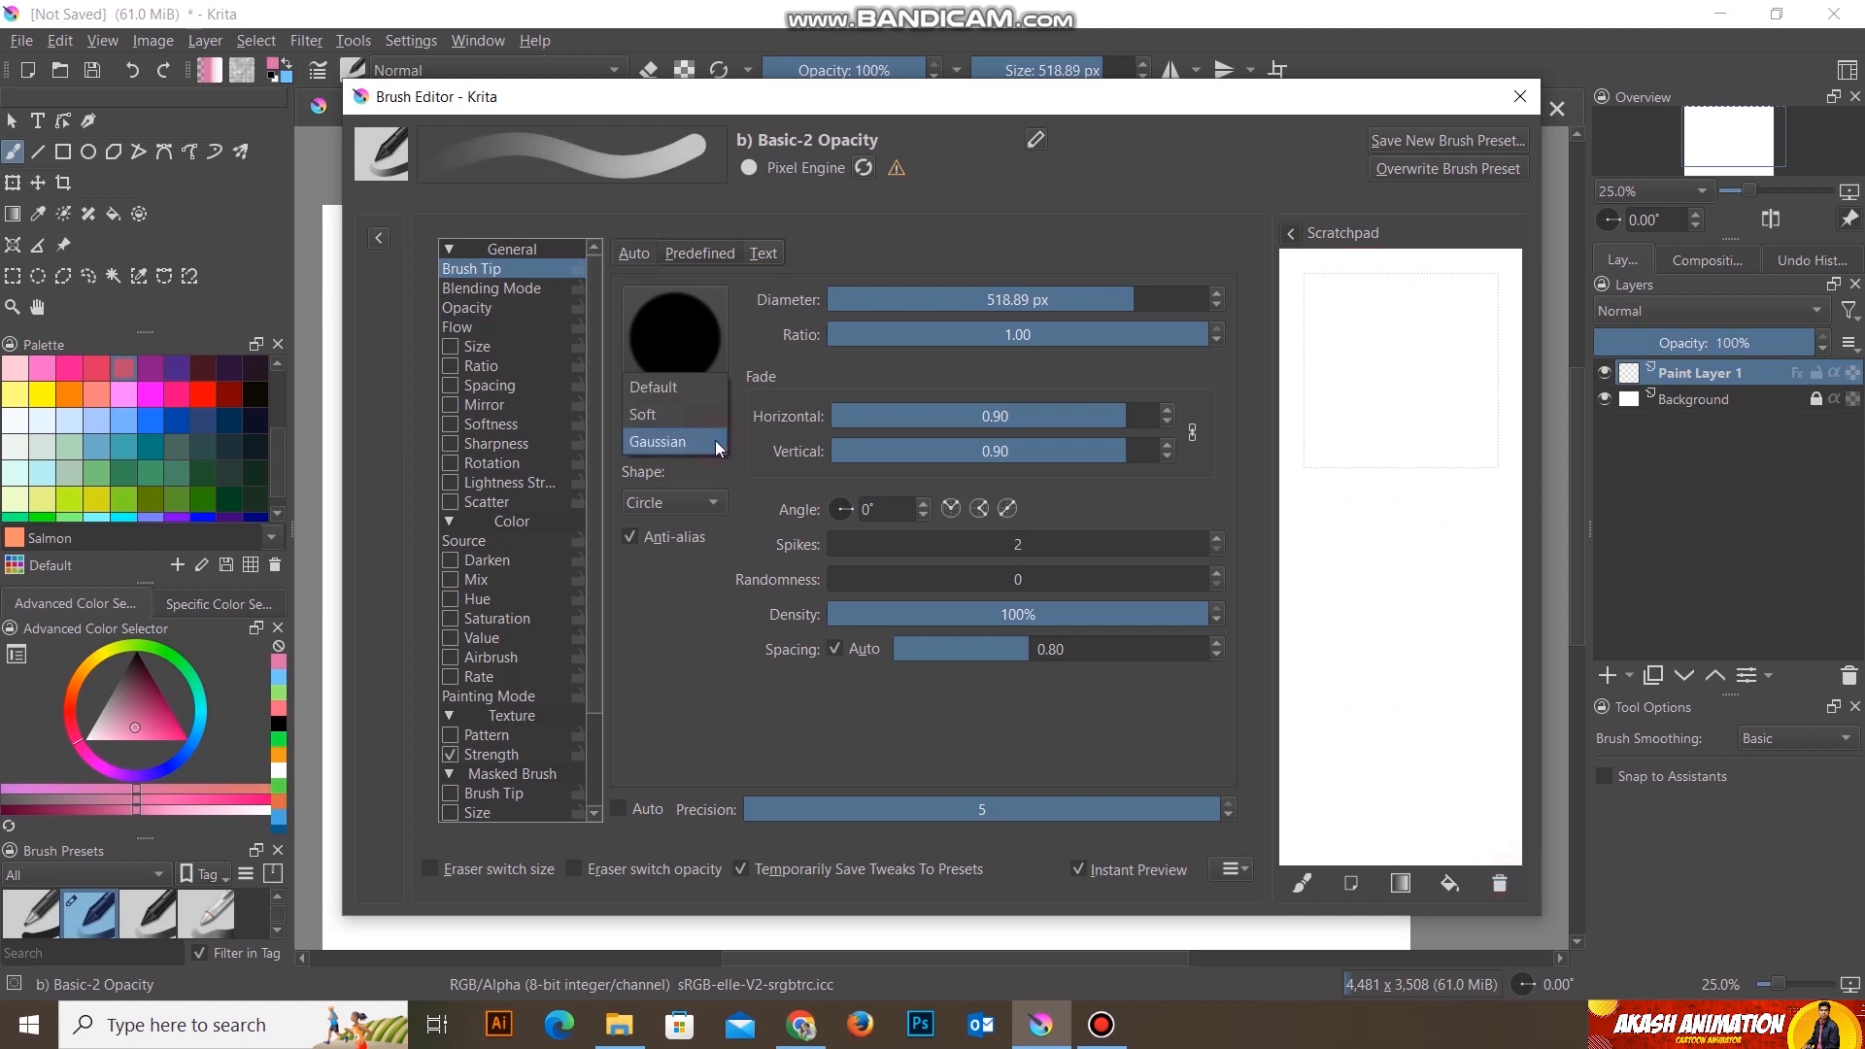
pyautogui.click(664, 392)
pyautogui.moveTo(1364, 328); pyautogui.dragTo(1383, 583)
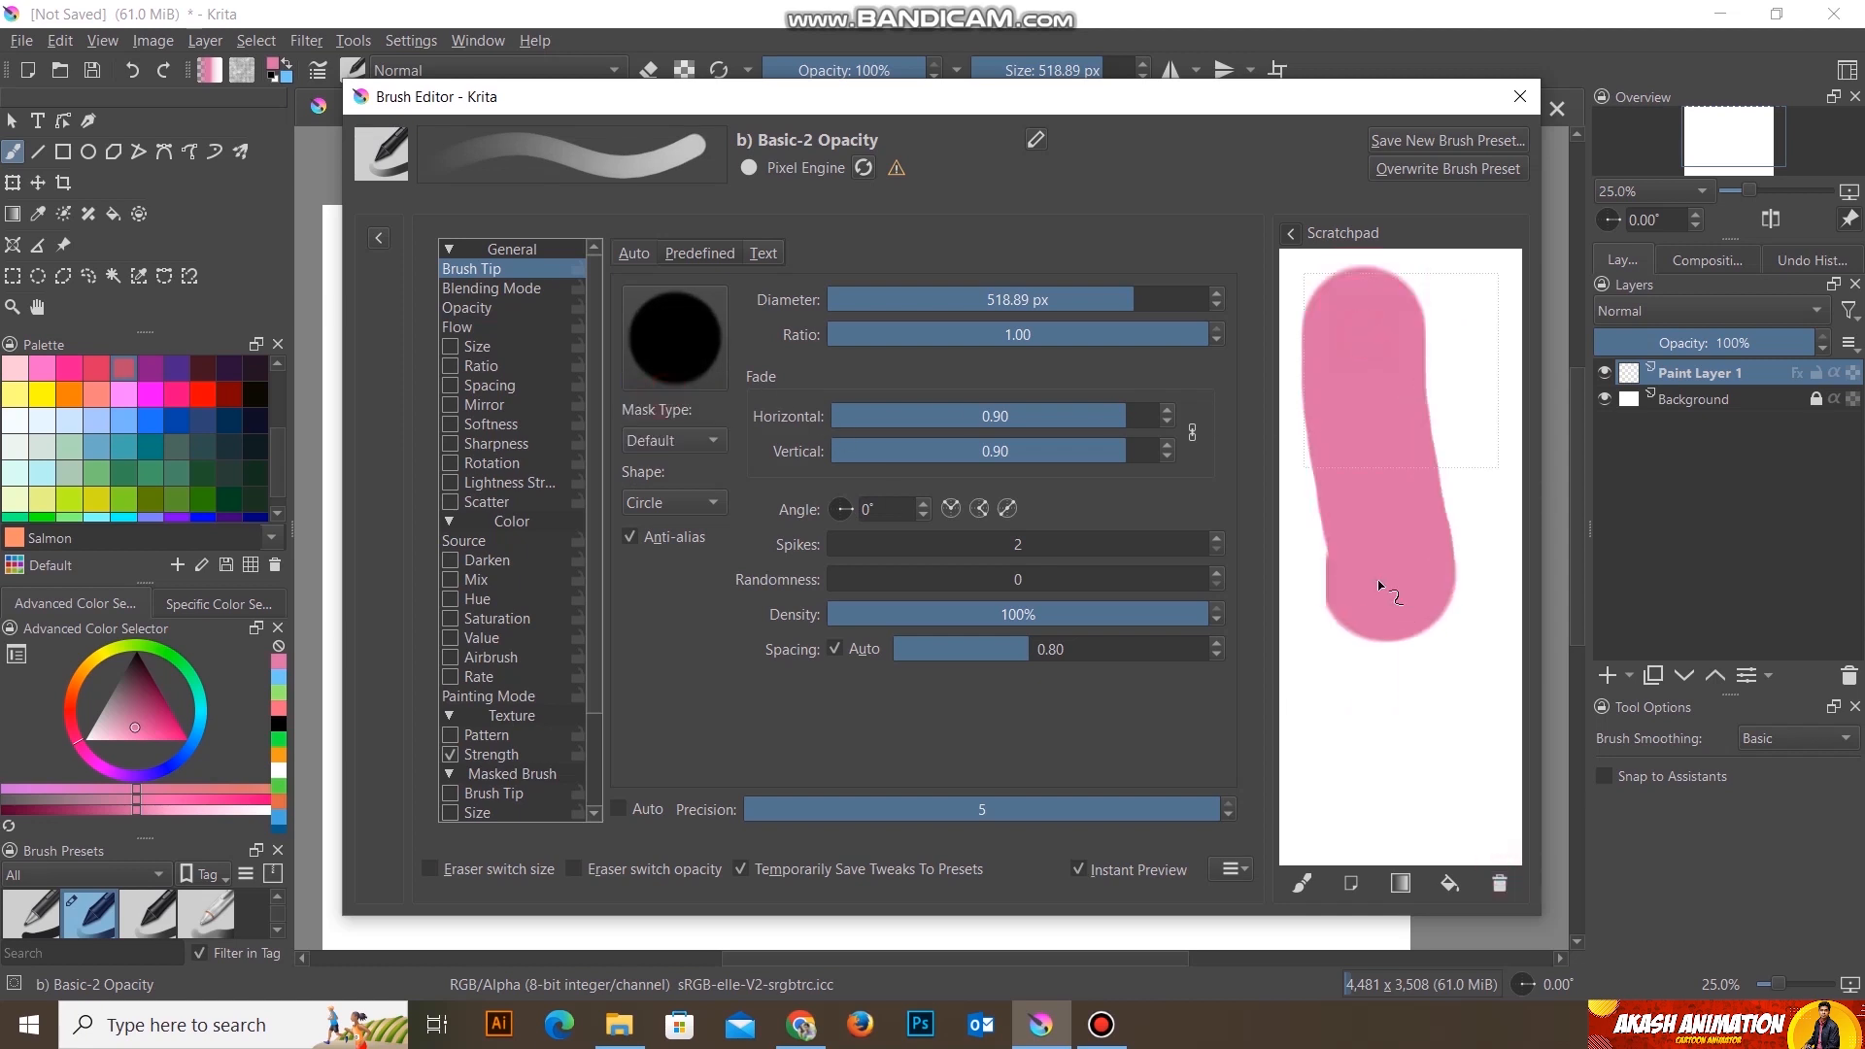
pyautogui.click(1499, 885)
# Step: Change the brush tip's shape to Square, test it on the scratchpad and clear the marks
pyautogui.click(715, 505)
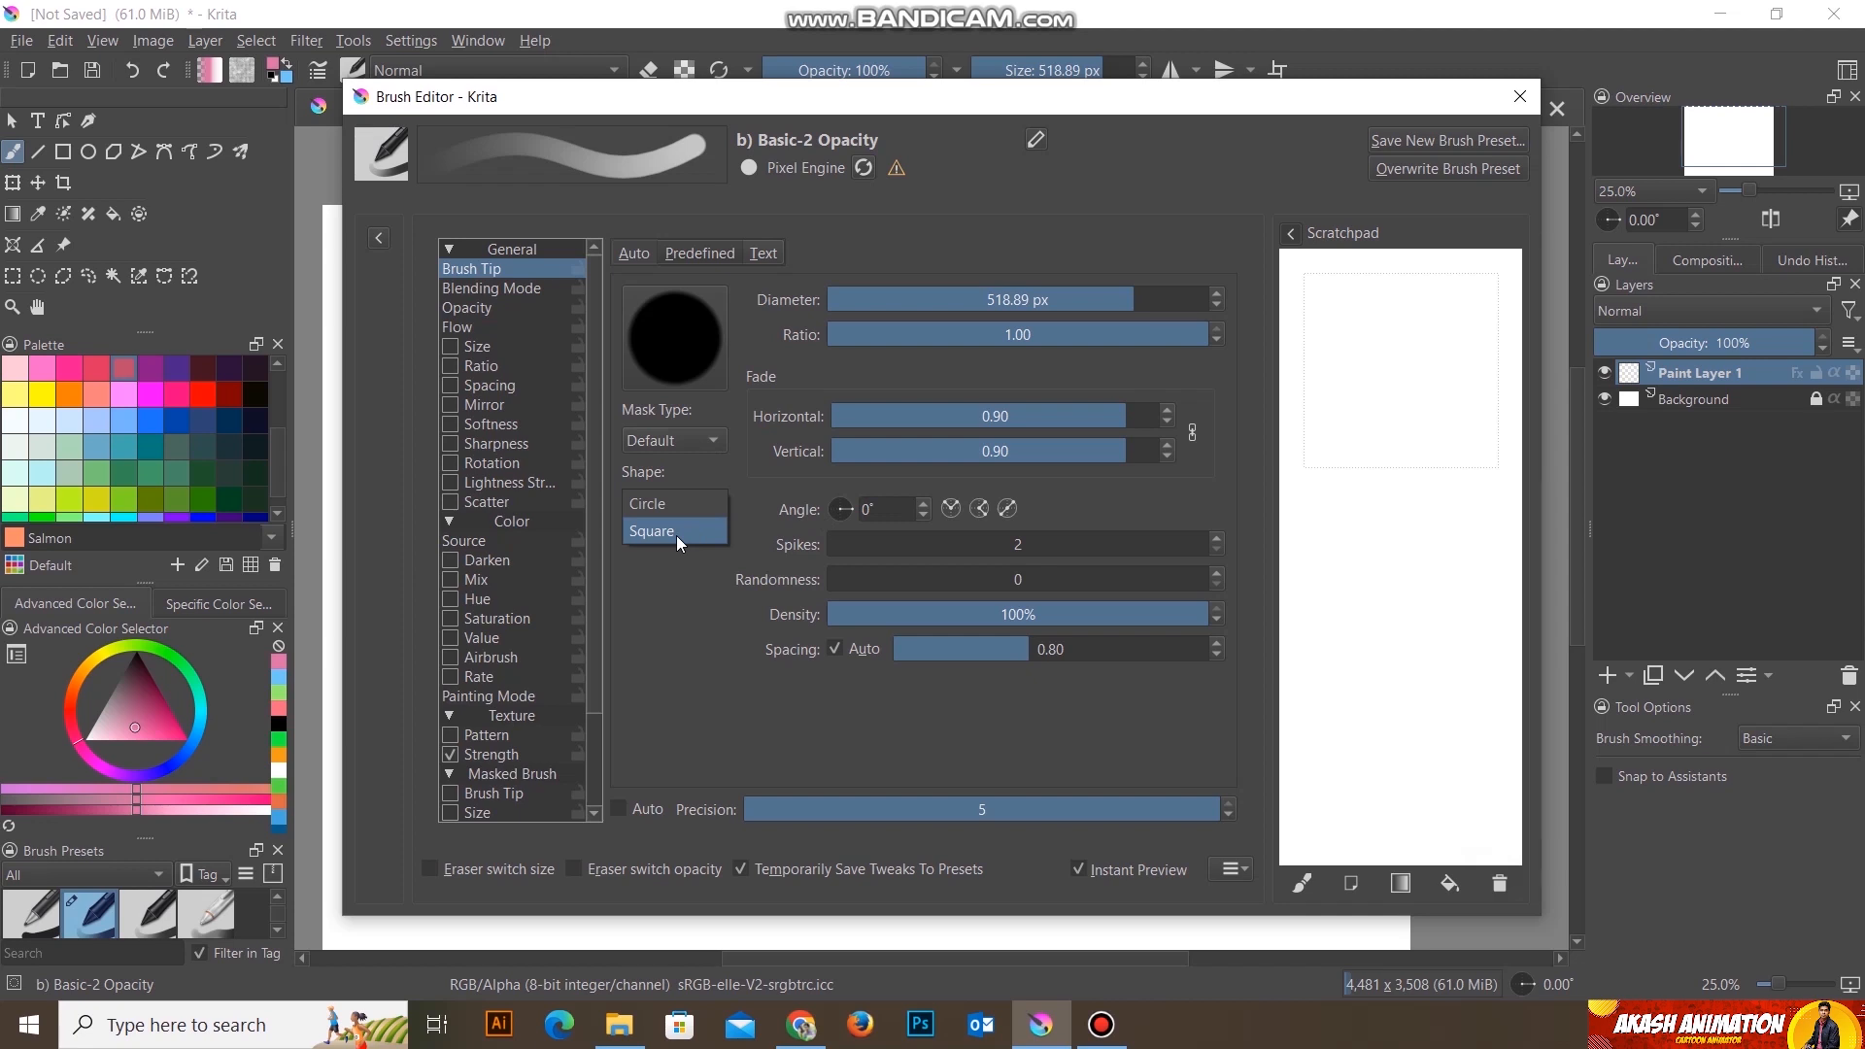
pyautogui.click(679, 533)
pyautogui.moveTo(1383, 337)
pyautogui.mouseDown()
pyautogui.moveTo(1422, 482)
pyautogui.moveTo(1400, 657)
pyautogui.mouseUp()
pyautogui.click(1404, 749)
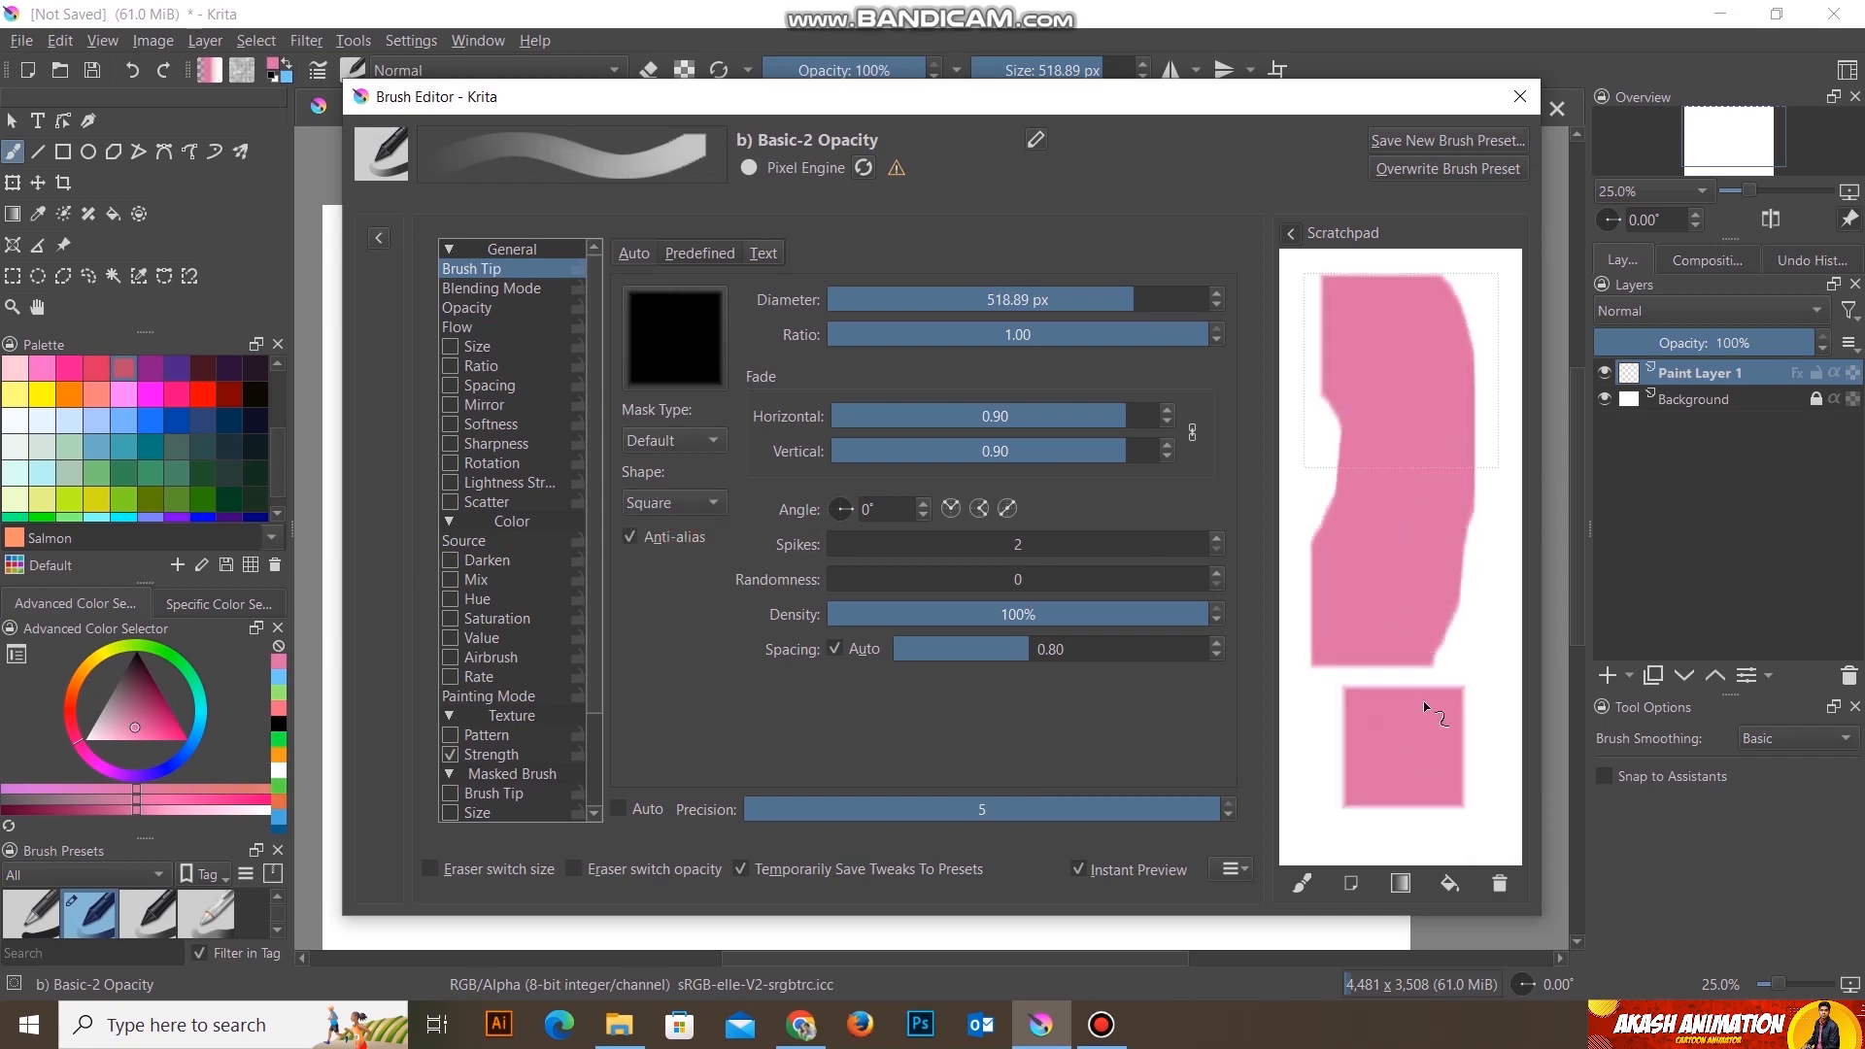
pyautogui.click(1500, 886)
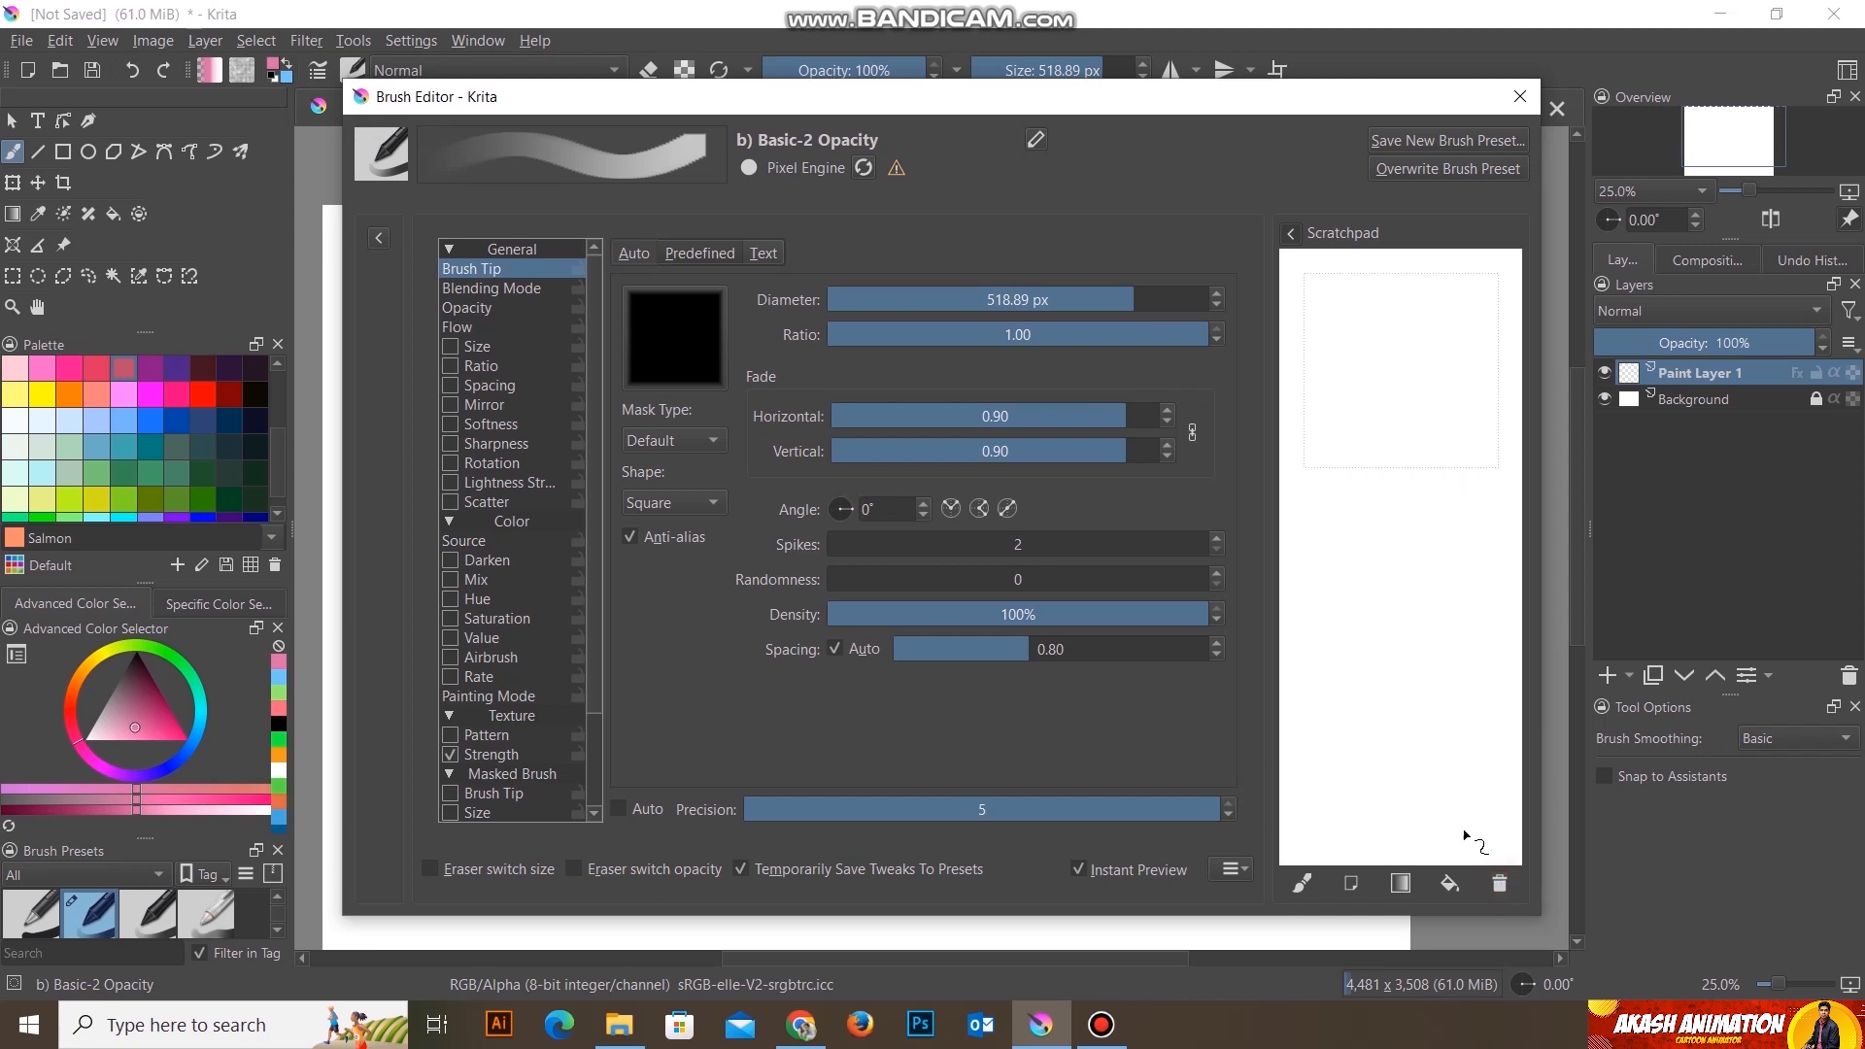
# Step: Reduce the brush diameter to about 100 px, test a curved stroke on the scratchpad and clear it
pyautogui.moveTo(1086, 304); pyautogui.dragTo(956, 304)
pyautogui.moveTo(1364, 350)
pyautogui.mouseDown()
pyautogui.moveTo(1389, 530)
pyautogui.moveTo(1379, 660)
pyautogui.moveTo(1461, 636)
pyautogui.mouseUp()
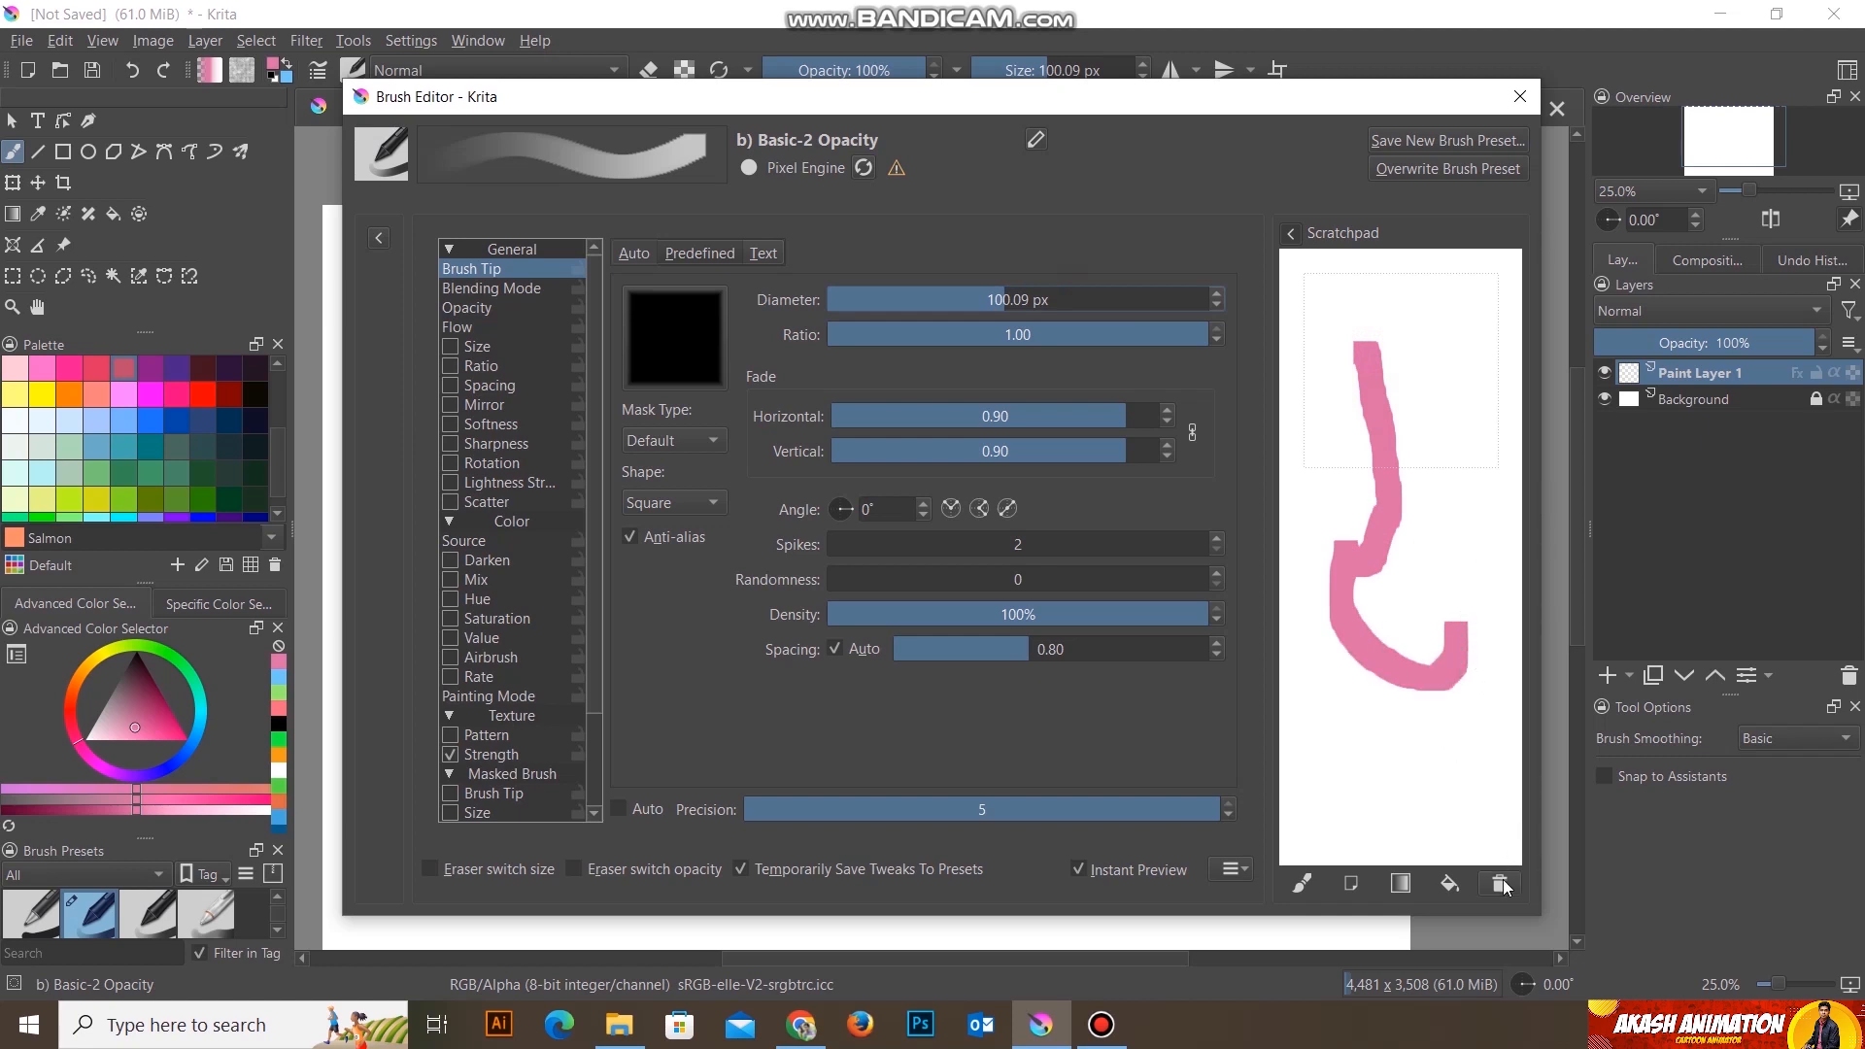
pyautogui.click(1501, 883)
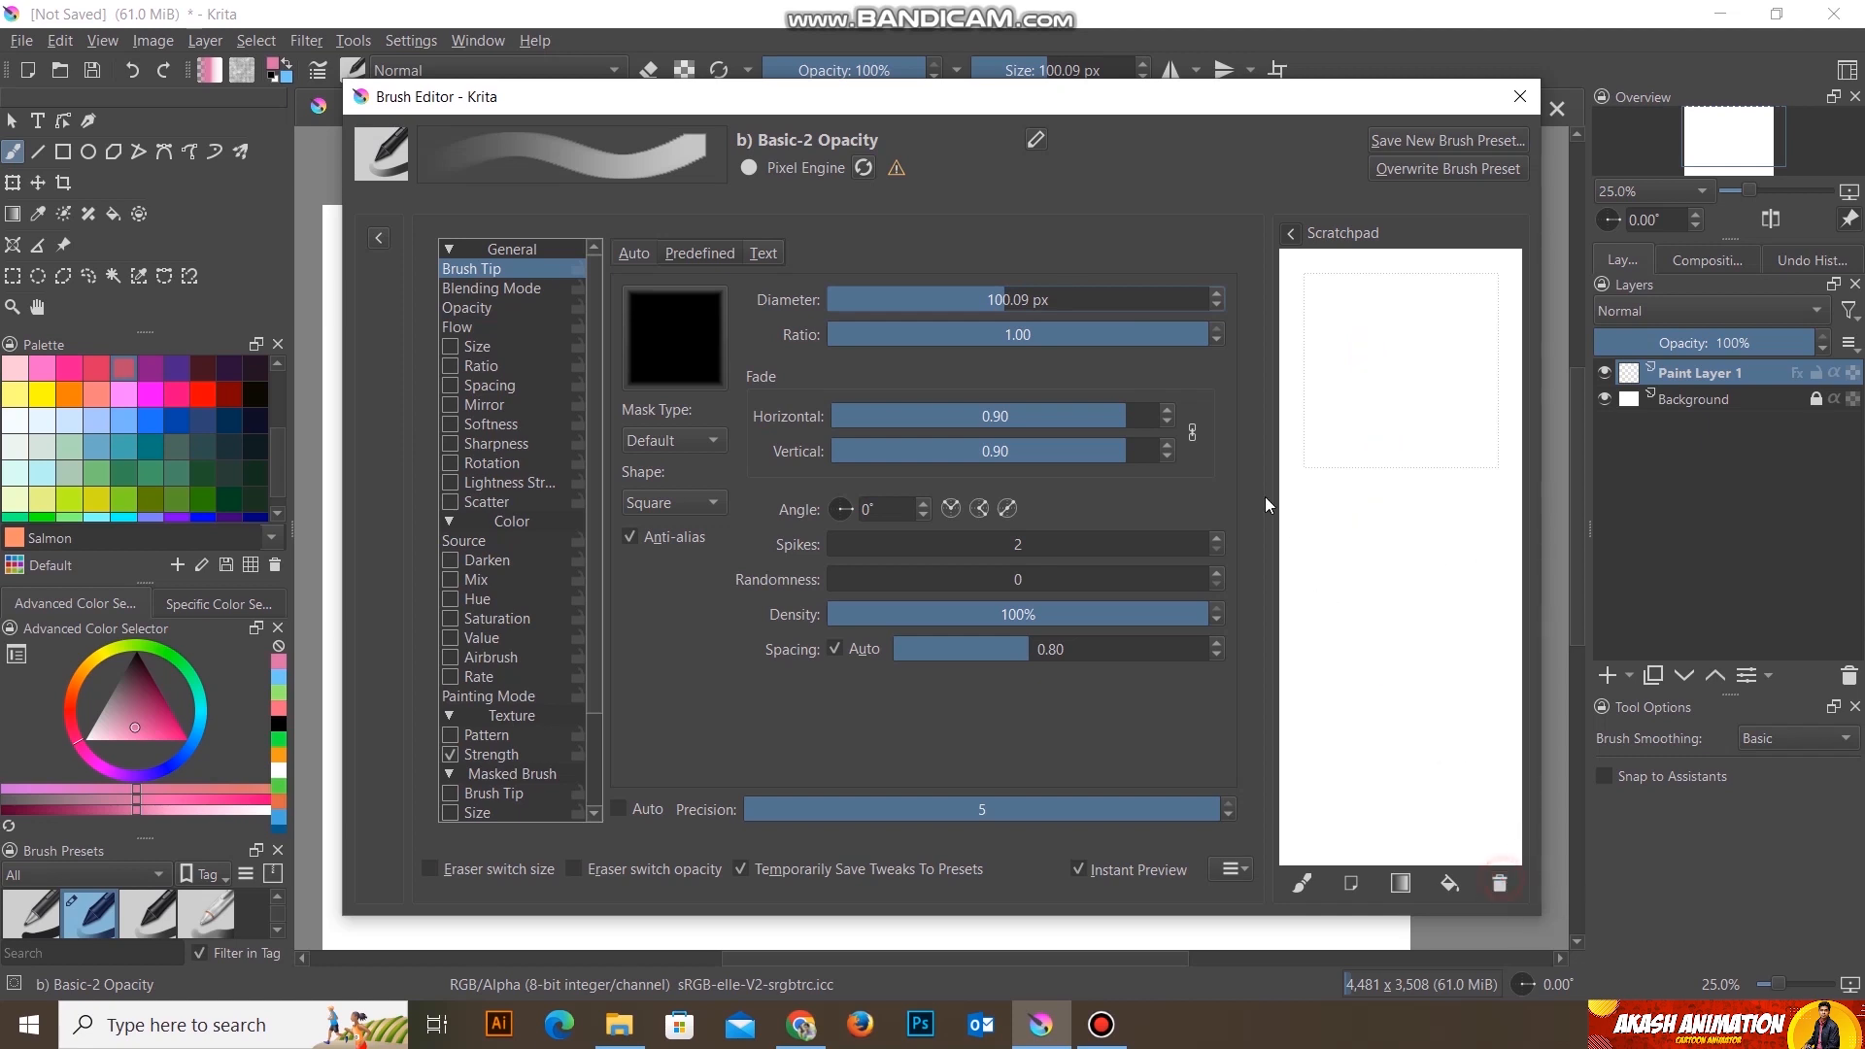
# Step: Test brush ratios of 0.46 and 0.10 on the scratchpad, clear it and restore the ratio to 1.00
pyautogui.click(1002, 339)
pyautogui.moveTo(1461, 398)
pyautogui.mouseDown()
pyautogui.moveTo(1437, 369)
pyautogui.moveTo(1403, 462)
pyautogui.moveTo(1418, 560)
pyautogui.moveTo(1386, 633)
pyautogui.moveTo(1334, 554)
pyautogui.moveTo(1336, 370)
pyautogui.moveTo(1387, 307)
pyautogui.moveTo(1454, 340)
pyautogui.mouseUp()
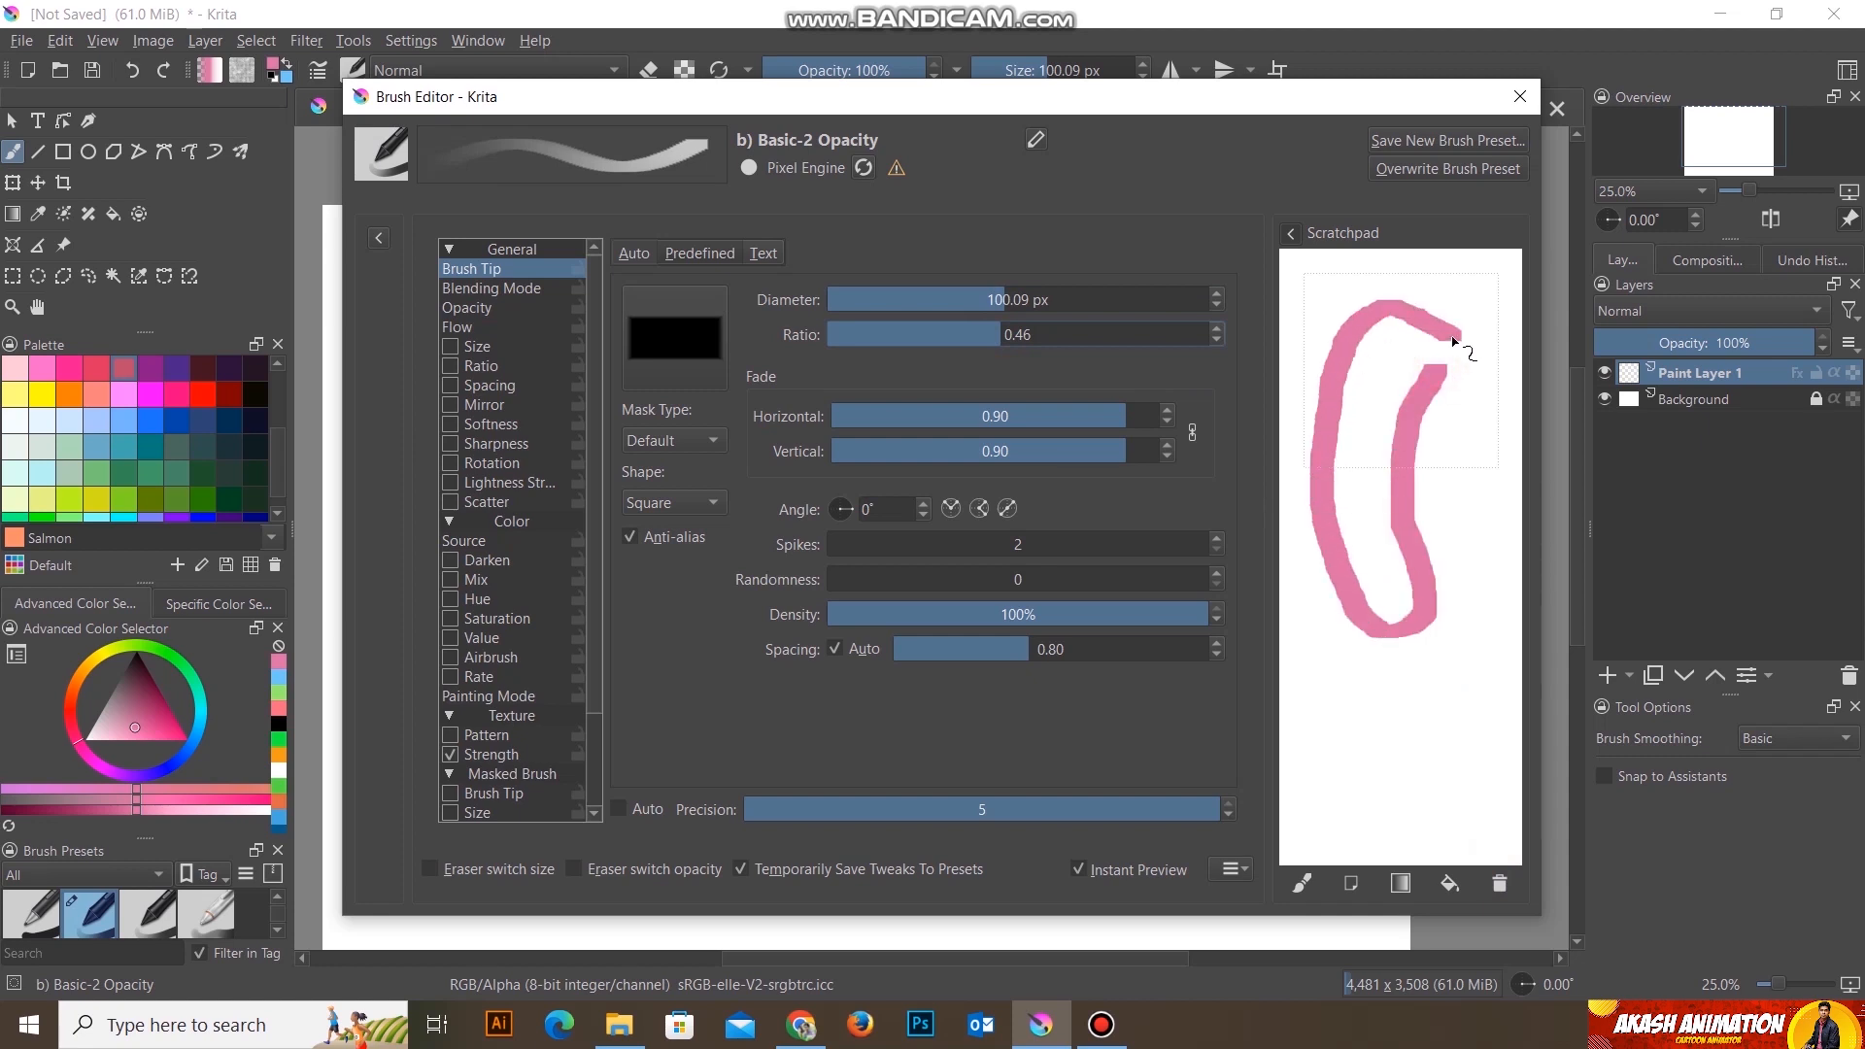
pyautogui.click(862, 334)
pyautogui.moveTo(1398, 710)
pyautogui.mouseDown()
pyautogui.moveTo(1342, 749)
pyautogui.moveTo(1344, 781)
pyautogui.moveTo(1408, 785)
pyautogui.moveTo(1474, 675)
pyautogui.moveTo(1447, 660)
pyautogui.moveTo(1386, 678)
pyautogui.moveTo(1301, 617)
pyautogui.mouseUp()
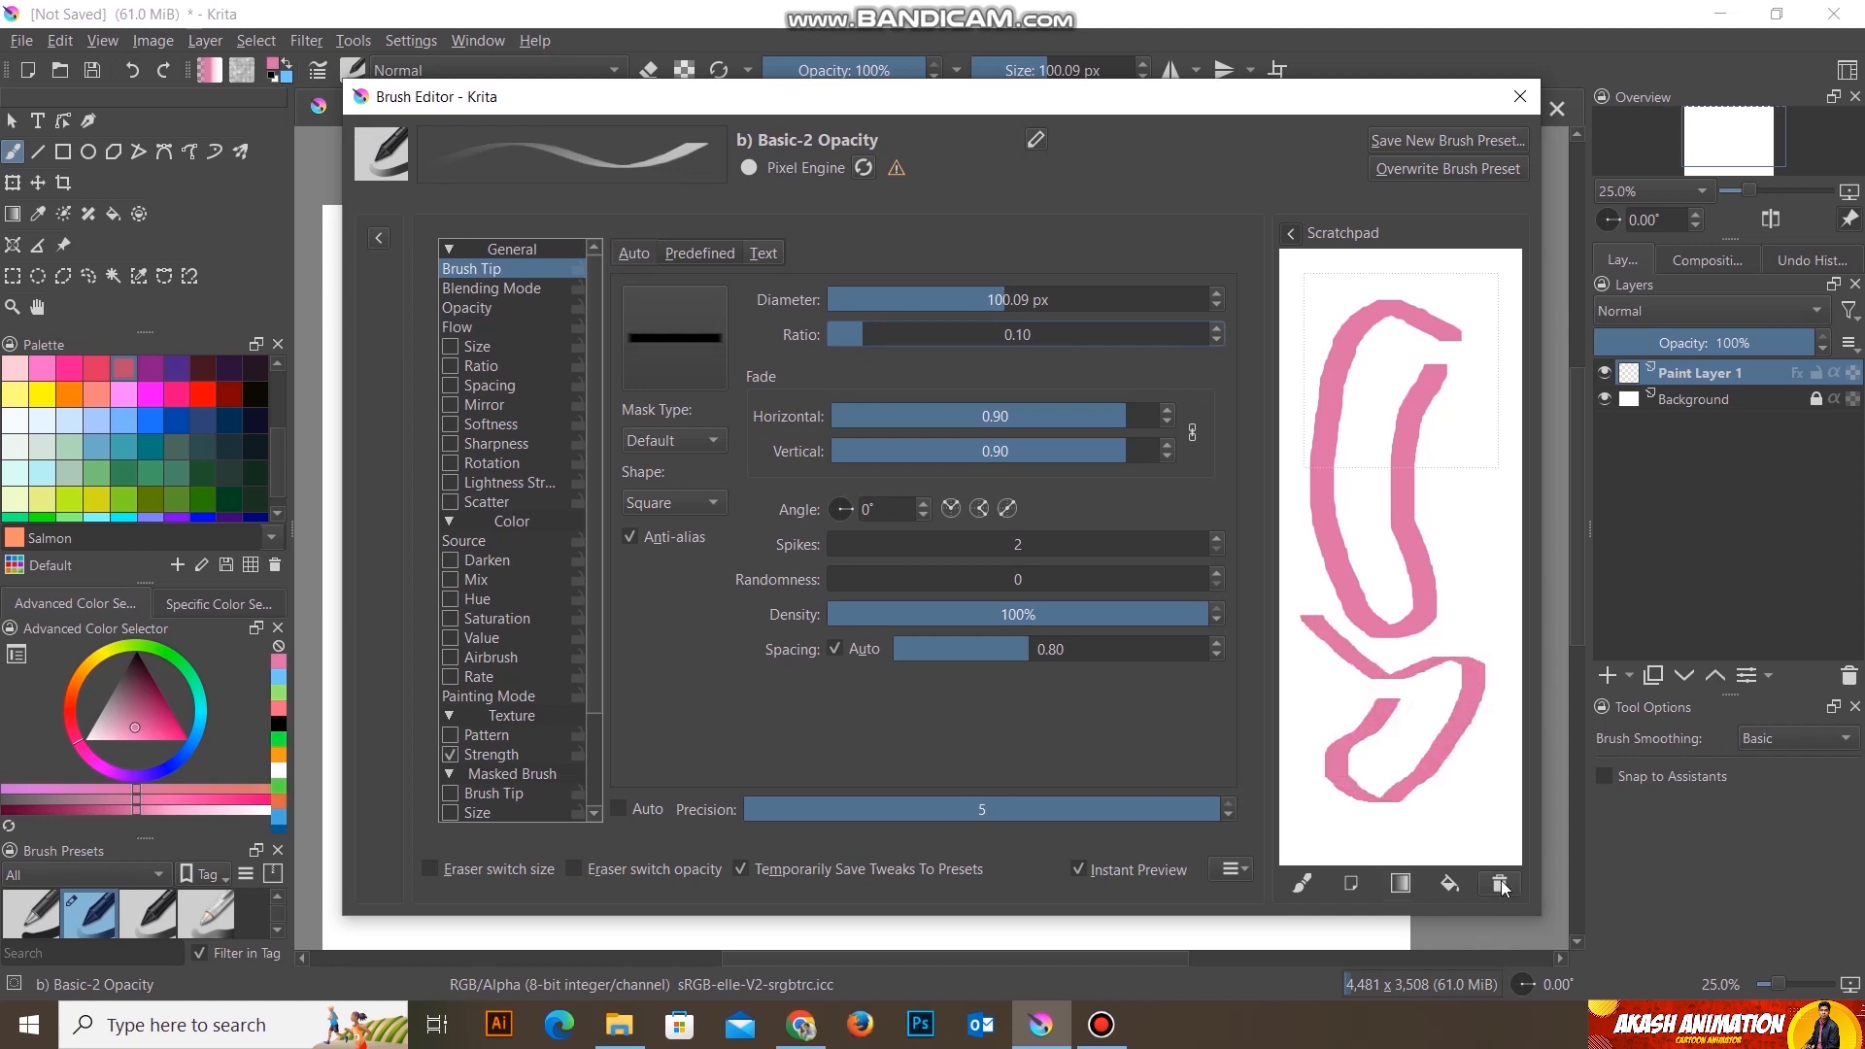
pyautogui.click(1500, 880)
pyautogui.moveTo(845, 334); pyautogui.dragTo(1262, 354)
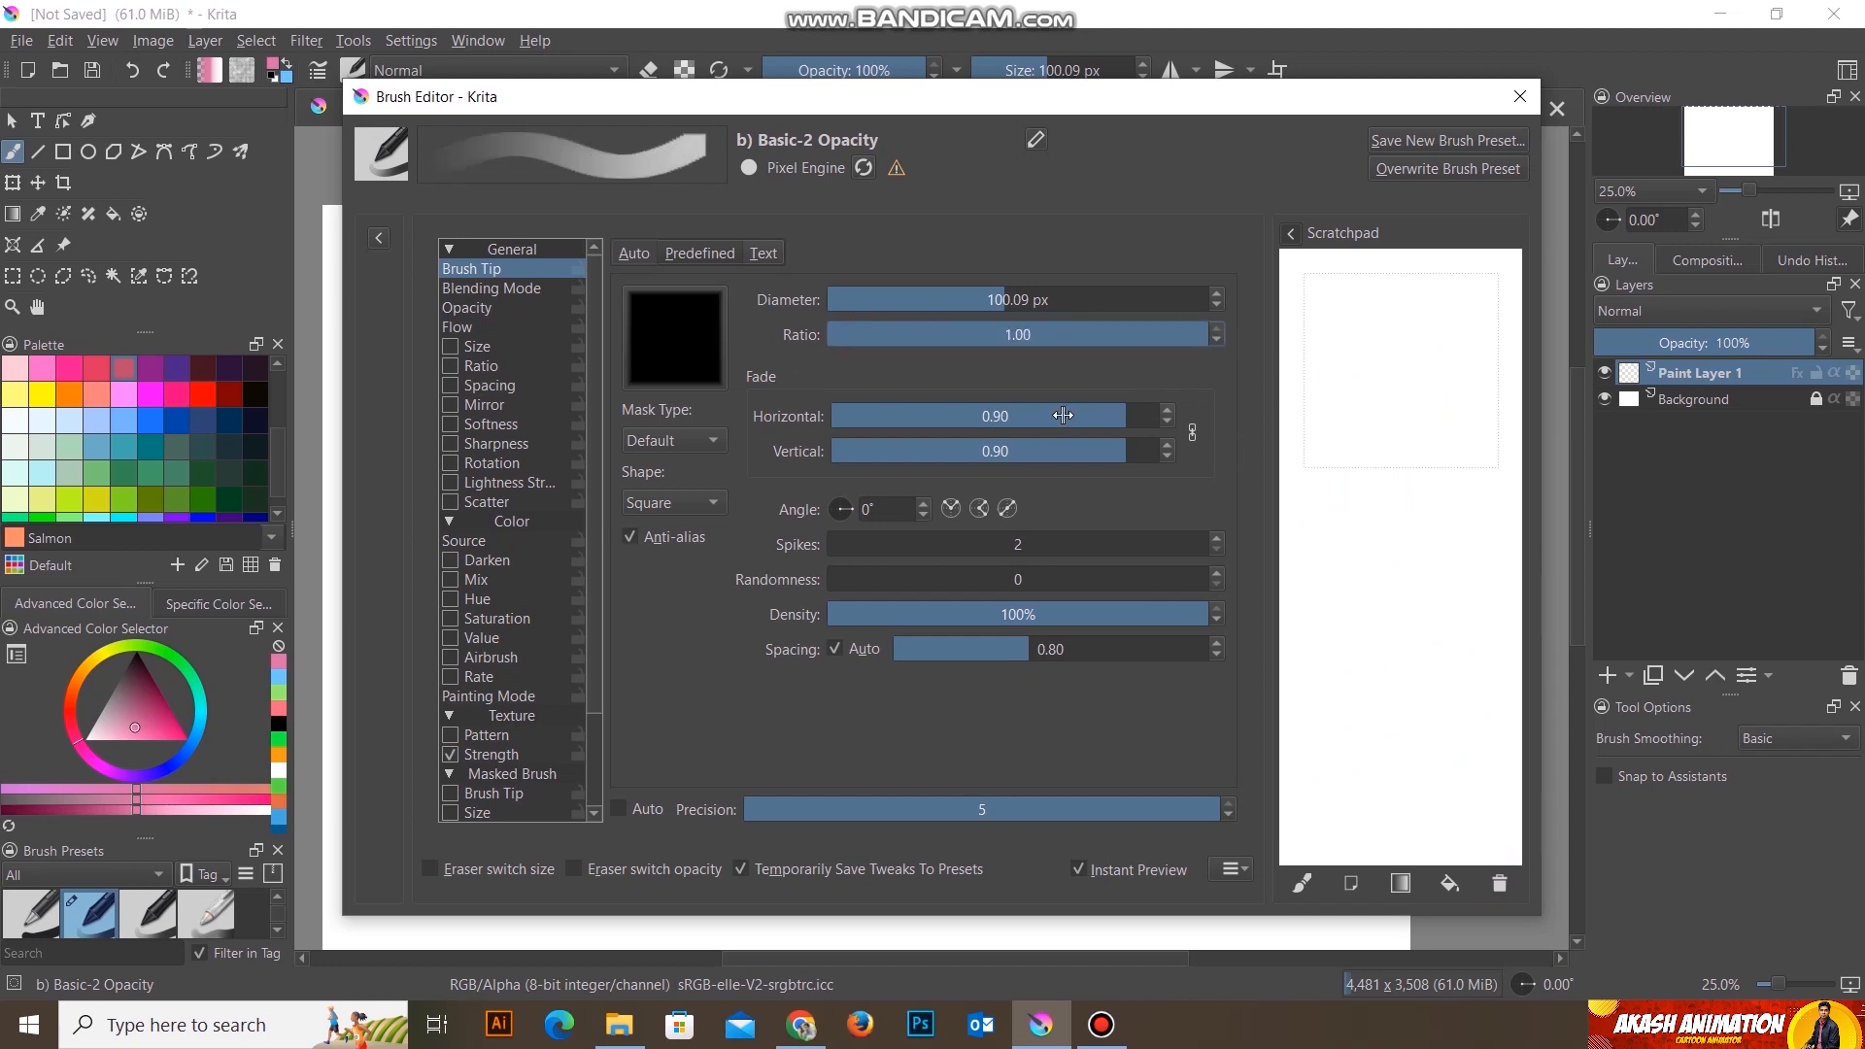
# Step: Unlink the horizontal and vertical fade values, test a stroke on the scratchpad and clear it
pyautogui.click(1190, 433)
pyautogui.moveTo(1368, 320)
pyautogui.mouseDown()
pyautogui.moveTo(1411, 714)
pyautogui.moveTo(1349, 714)
pyautogui.moveTo(1322, 504)
pyautogui.mouseUp()
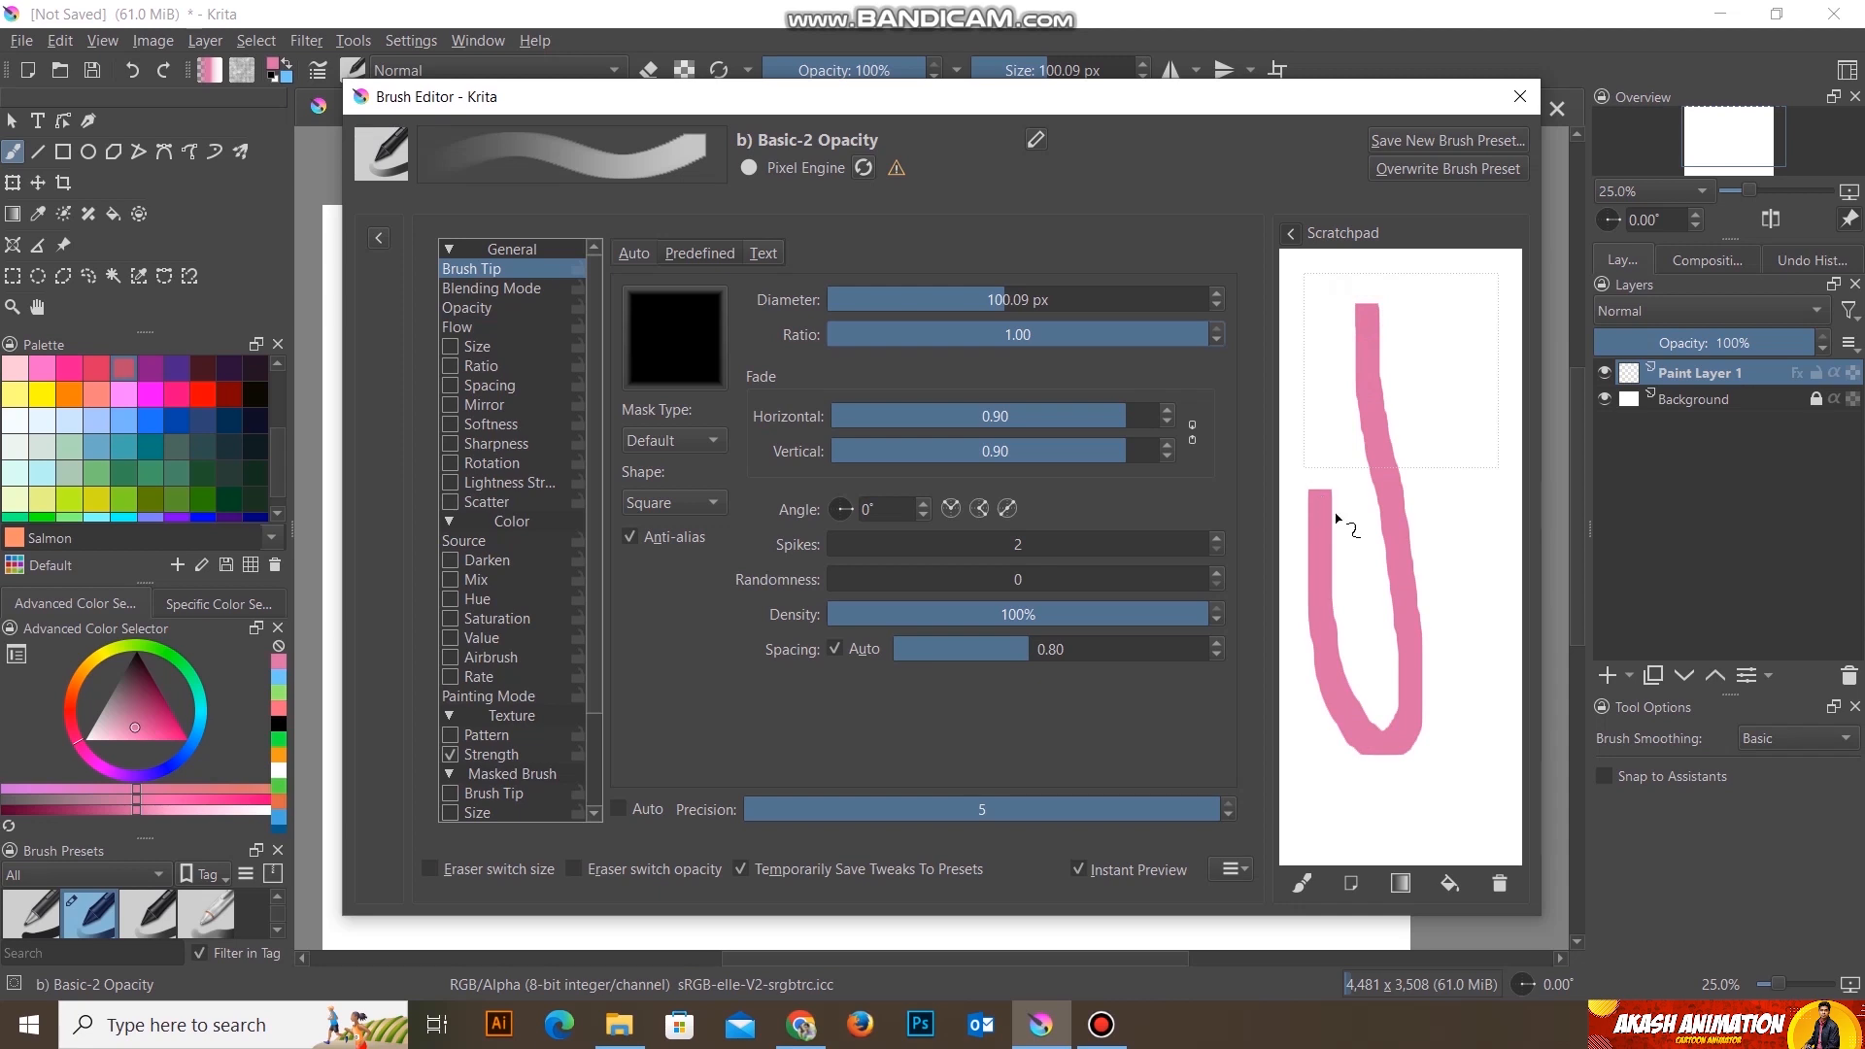
pyautogui.click(1499, 881)
# Step: Compare scratchpad loops painted before and after setting the horizontal fade to 0.23, and clear the scratchpad
pyautogui.moveTo(1309, 313)
pyautogui.mouseDown()
pyautogui.moveTo(1362, 330)
pyautogui.moveTo(1462, 426)
pyautogui.moveTo(1307, 428)
pyautogui.moveTo(1311, 312)
pyautogui.mouseUp()
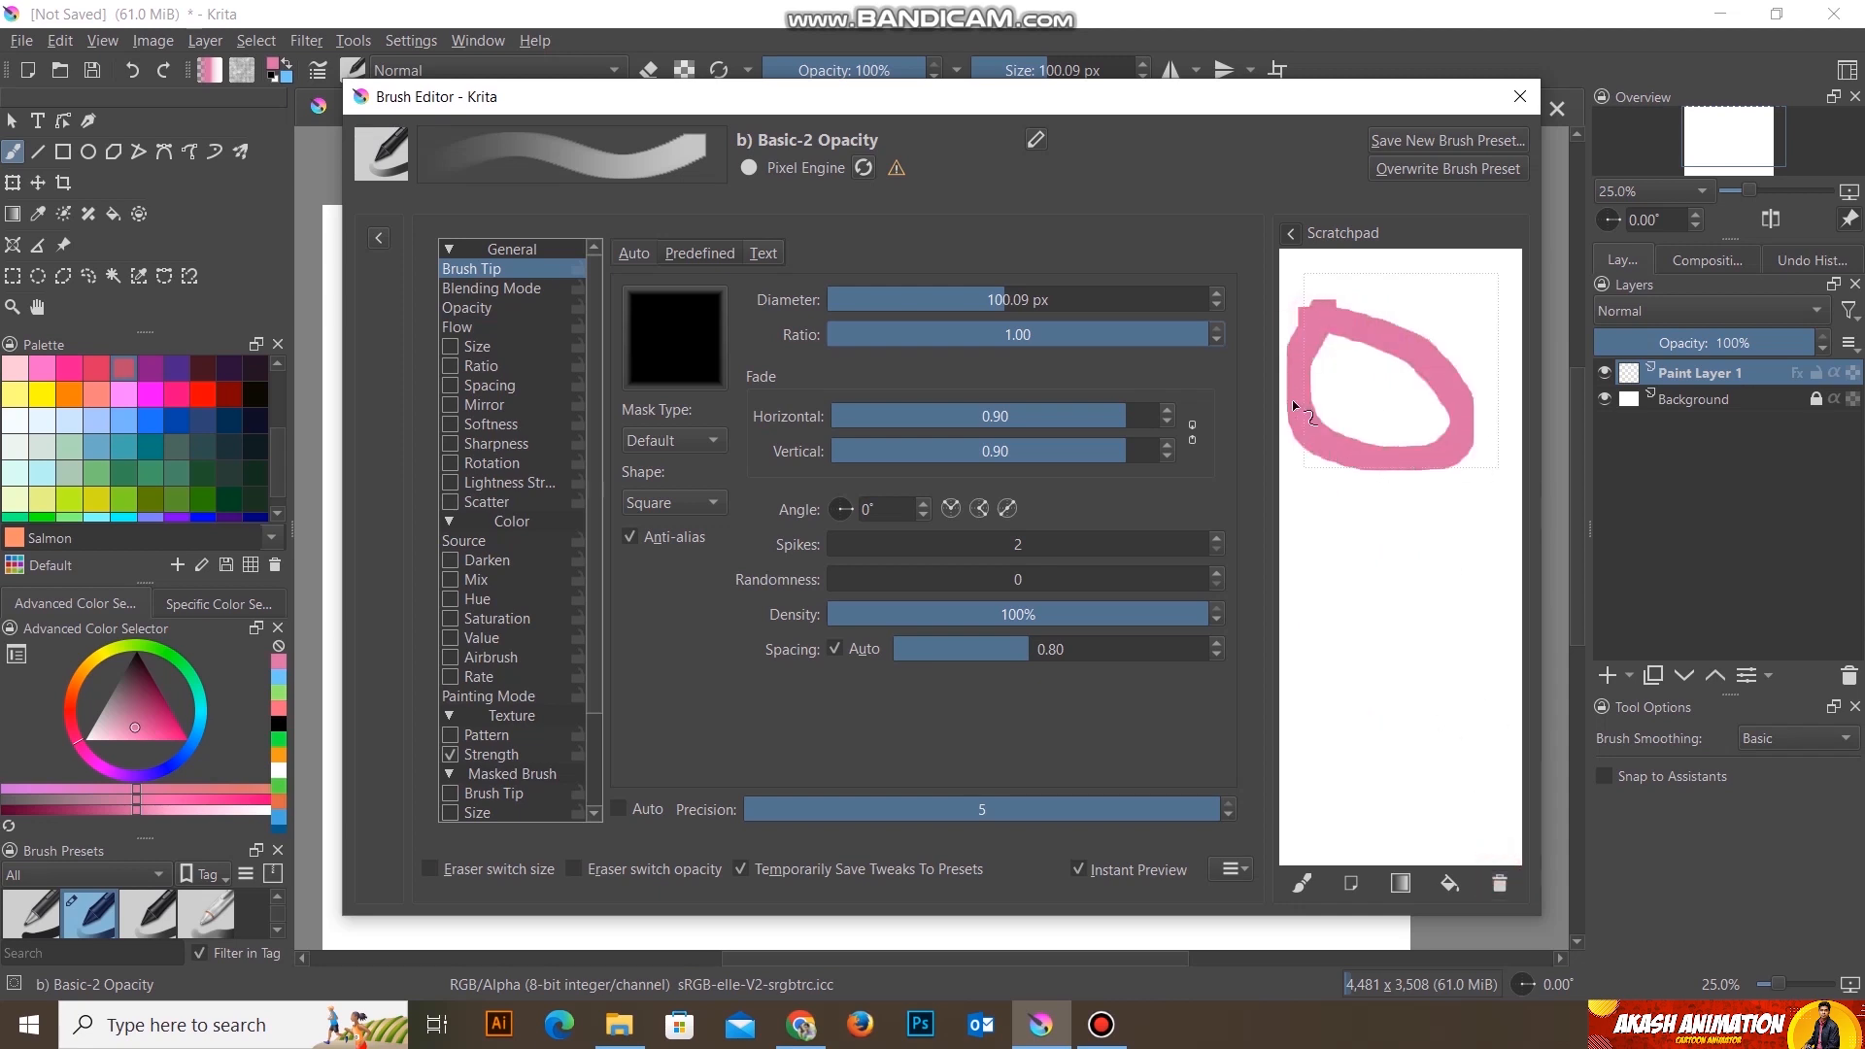
pyautogui.click(905, 414)
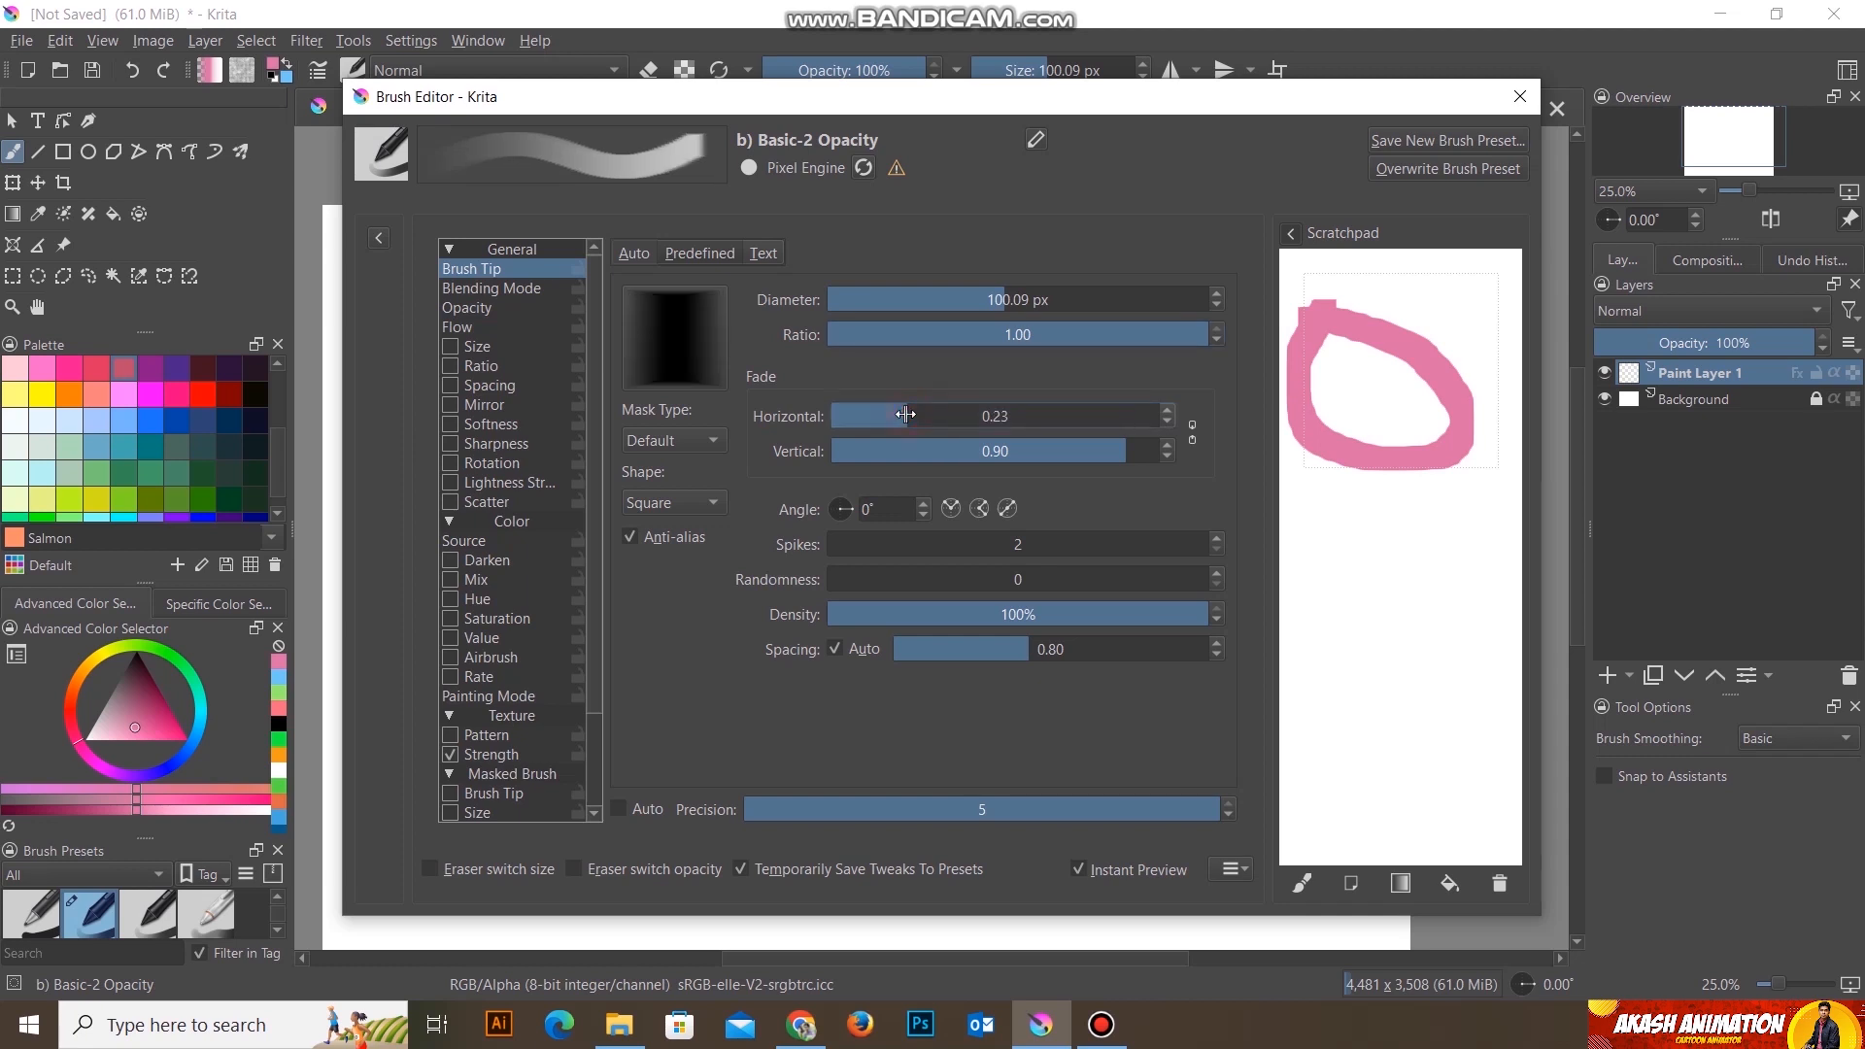
pyautogui.moveTo(1335, 580)
pyautogui.mouseDown()
pyautogui.moveTo(1381, 547)
pyautogui.moveTo(1447, 581)
pyautogui.moveTo(1460, 674)
pyautogui.moveTo(1375, 712)
pyautogui.moveTo(1341, 679)
pyautogui.moveTo(1353, 584)
pyautogui.mouseUp()
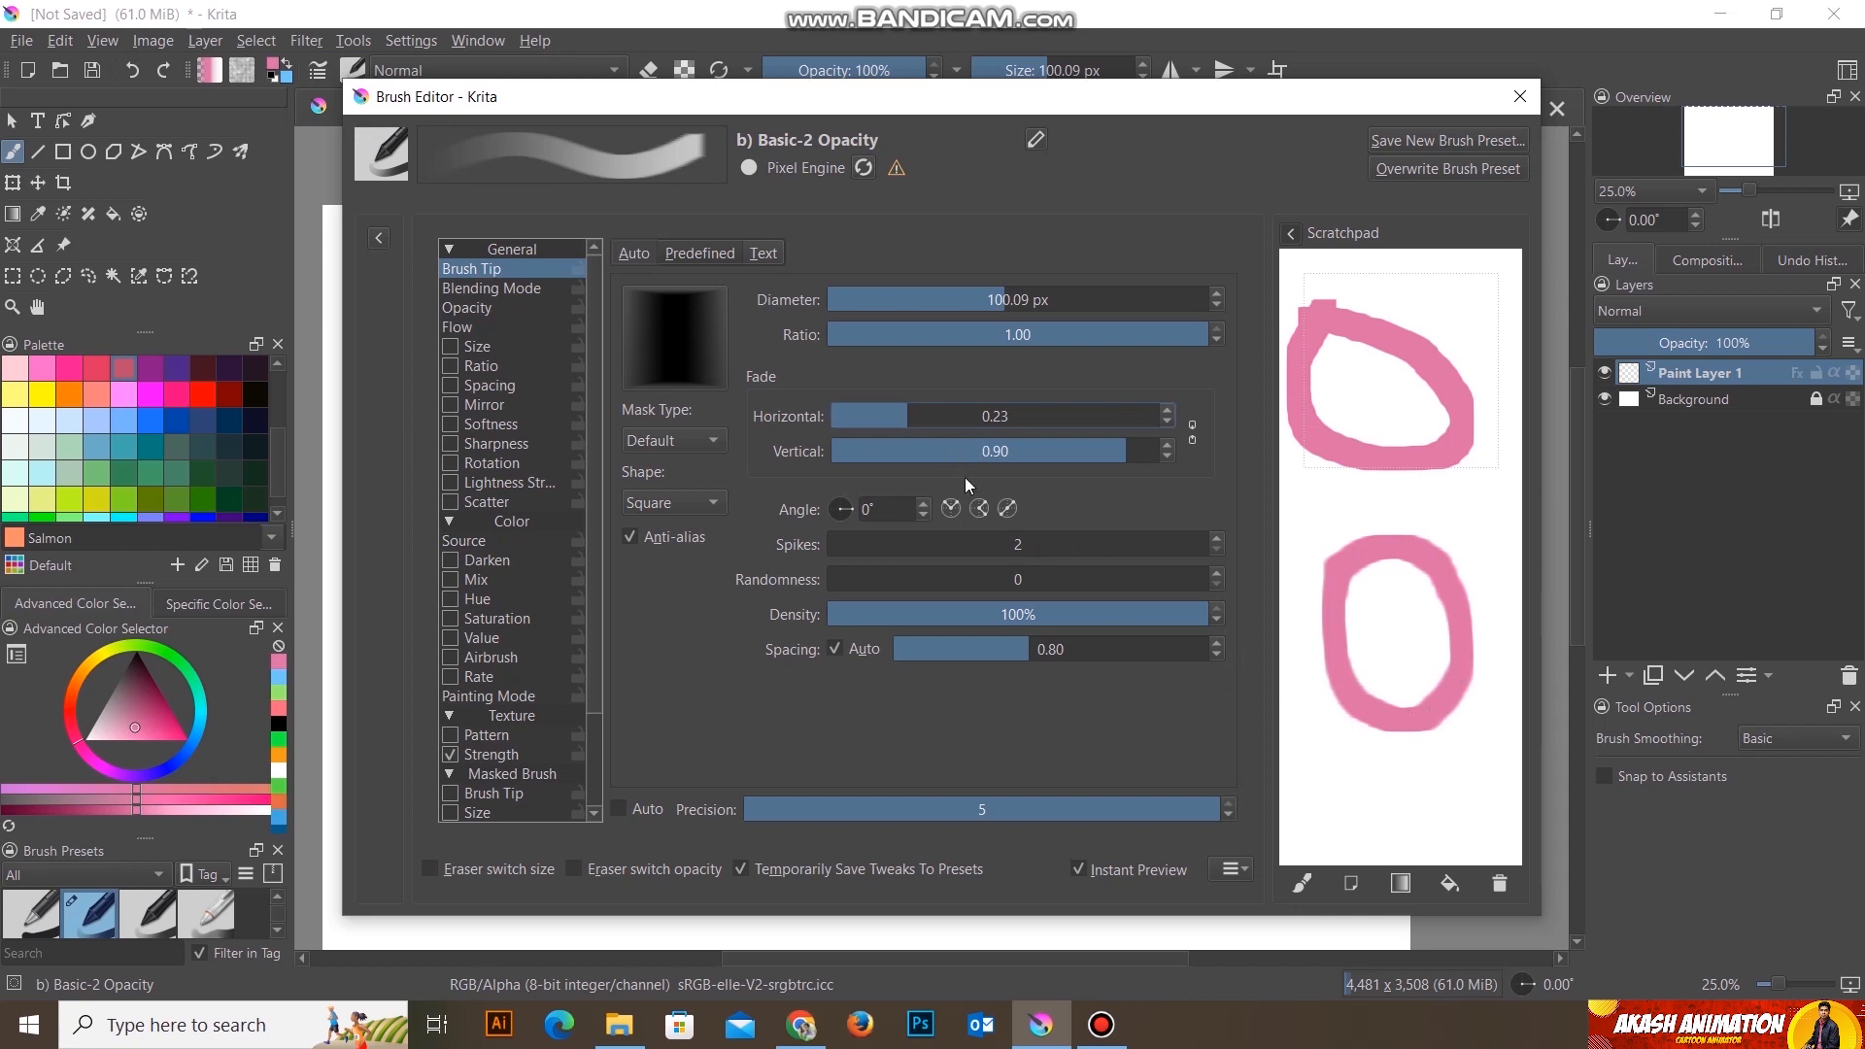
pyautogui.click(1498, 883)
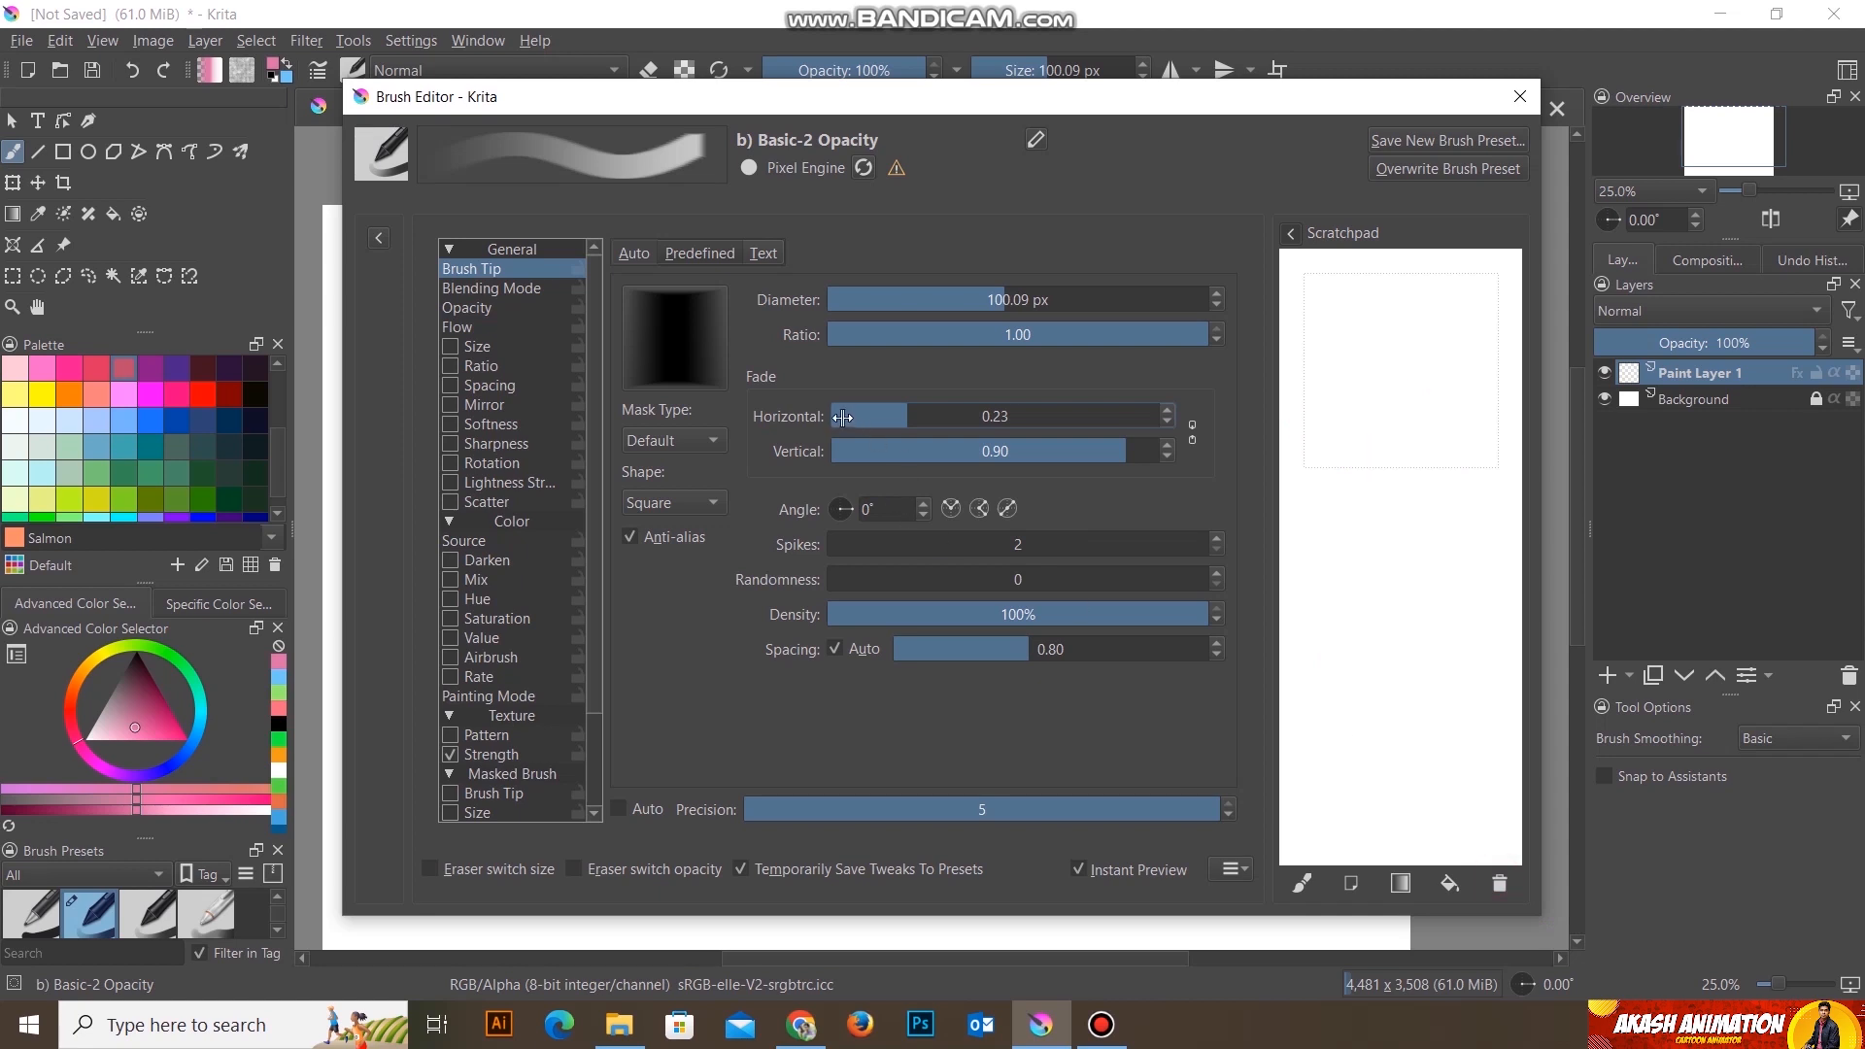
# Step: Test a horizontal fade of 0.03 with a loop, and raise it to 1.00 with a second test loop
pyautogui.click(842, 417)
pyautogui.moveTo(1350, 292)
pyautogui.mouseDown()
pyautogui.moveTo(1467, 384)
pyautogui.moveTo(1432, 501)
pyautogui.moveTo(1335, 427)
pyautogui.moveTo(1326, 323)
pyautogui.moveTo(1356, 299)
pyautogui.mouseUp()
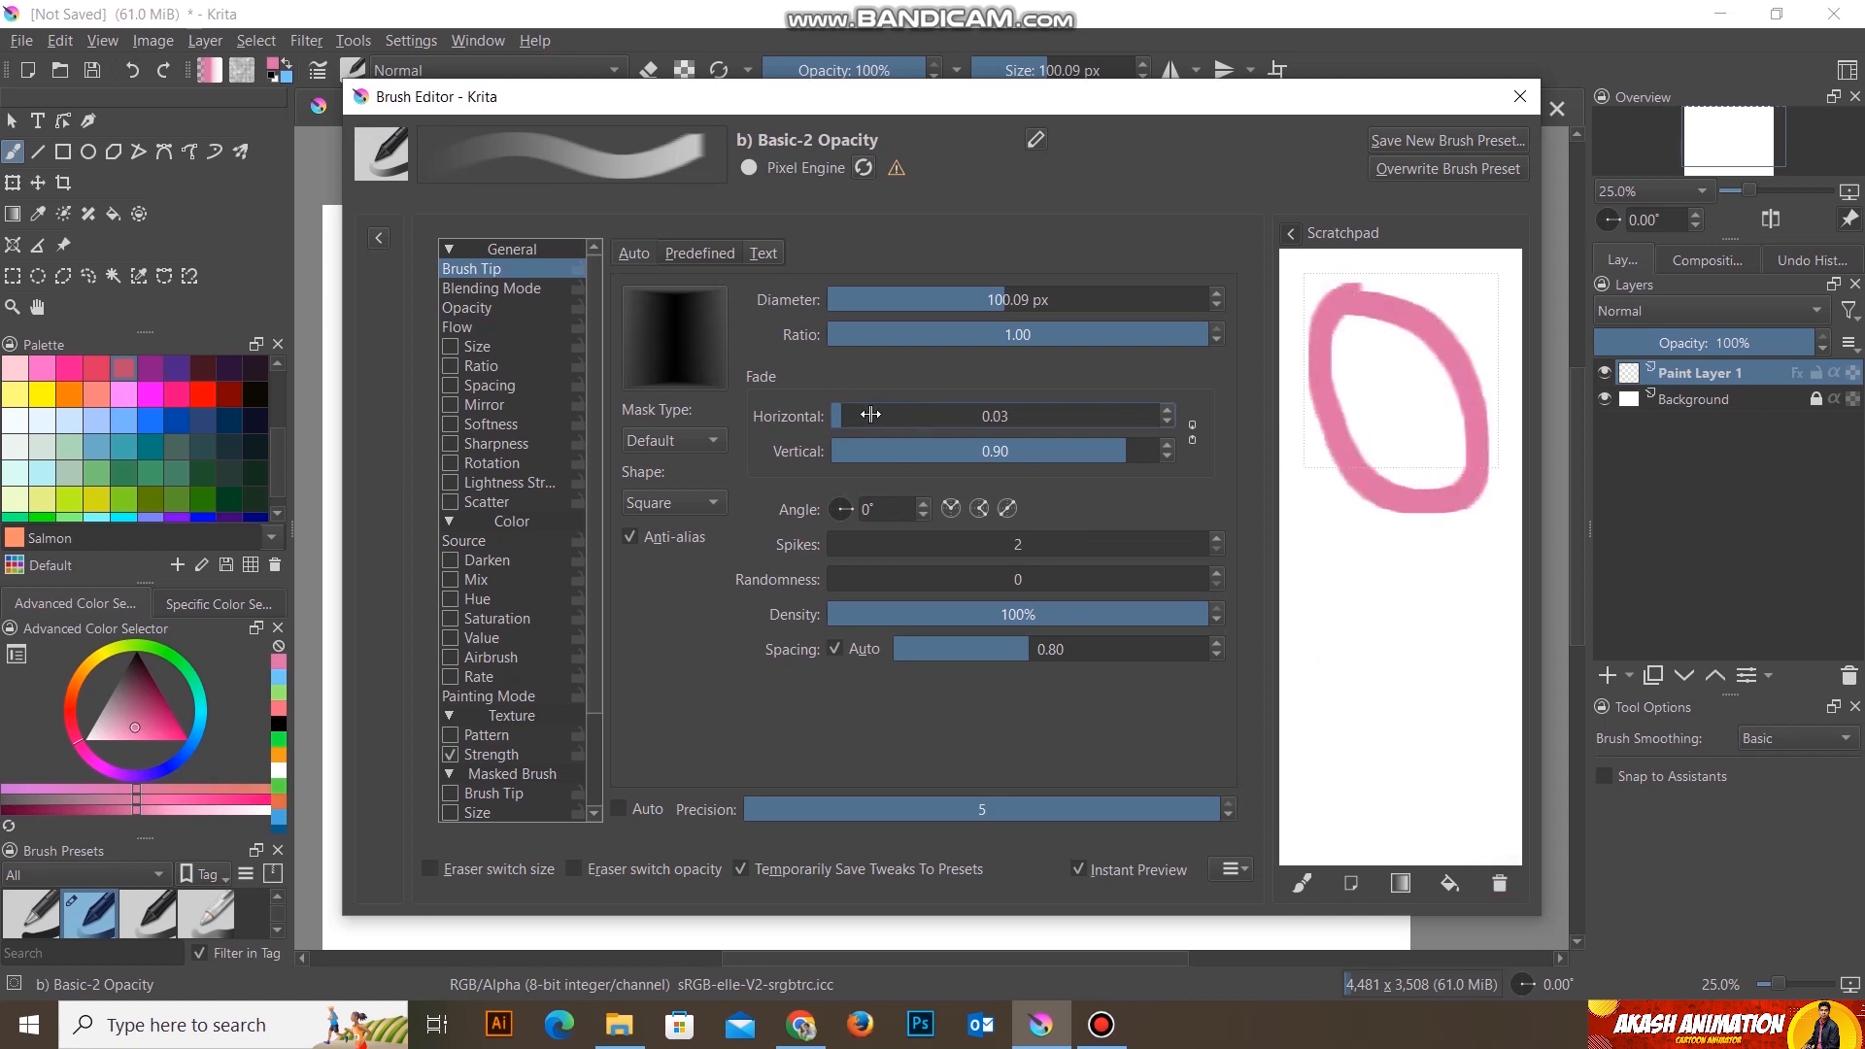
pyautogui.moveTo(870, 414); pyautogui.dragTo(1237, 430)
pyautogui.moveTo(1350, 592)
pyautogui.mouseDown()
pyautogui.moveTo(1459, 559)
pyautogui.moveTo(1443, 644)
pyautogui.moveTo(1349, 649)
pyautogui.moveTo(1346, 592)
pyautogui.mouseUp()
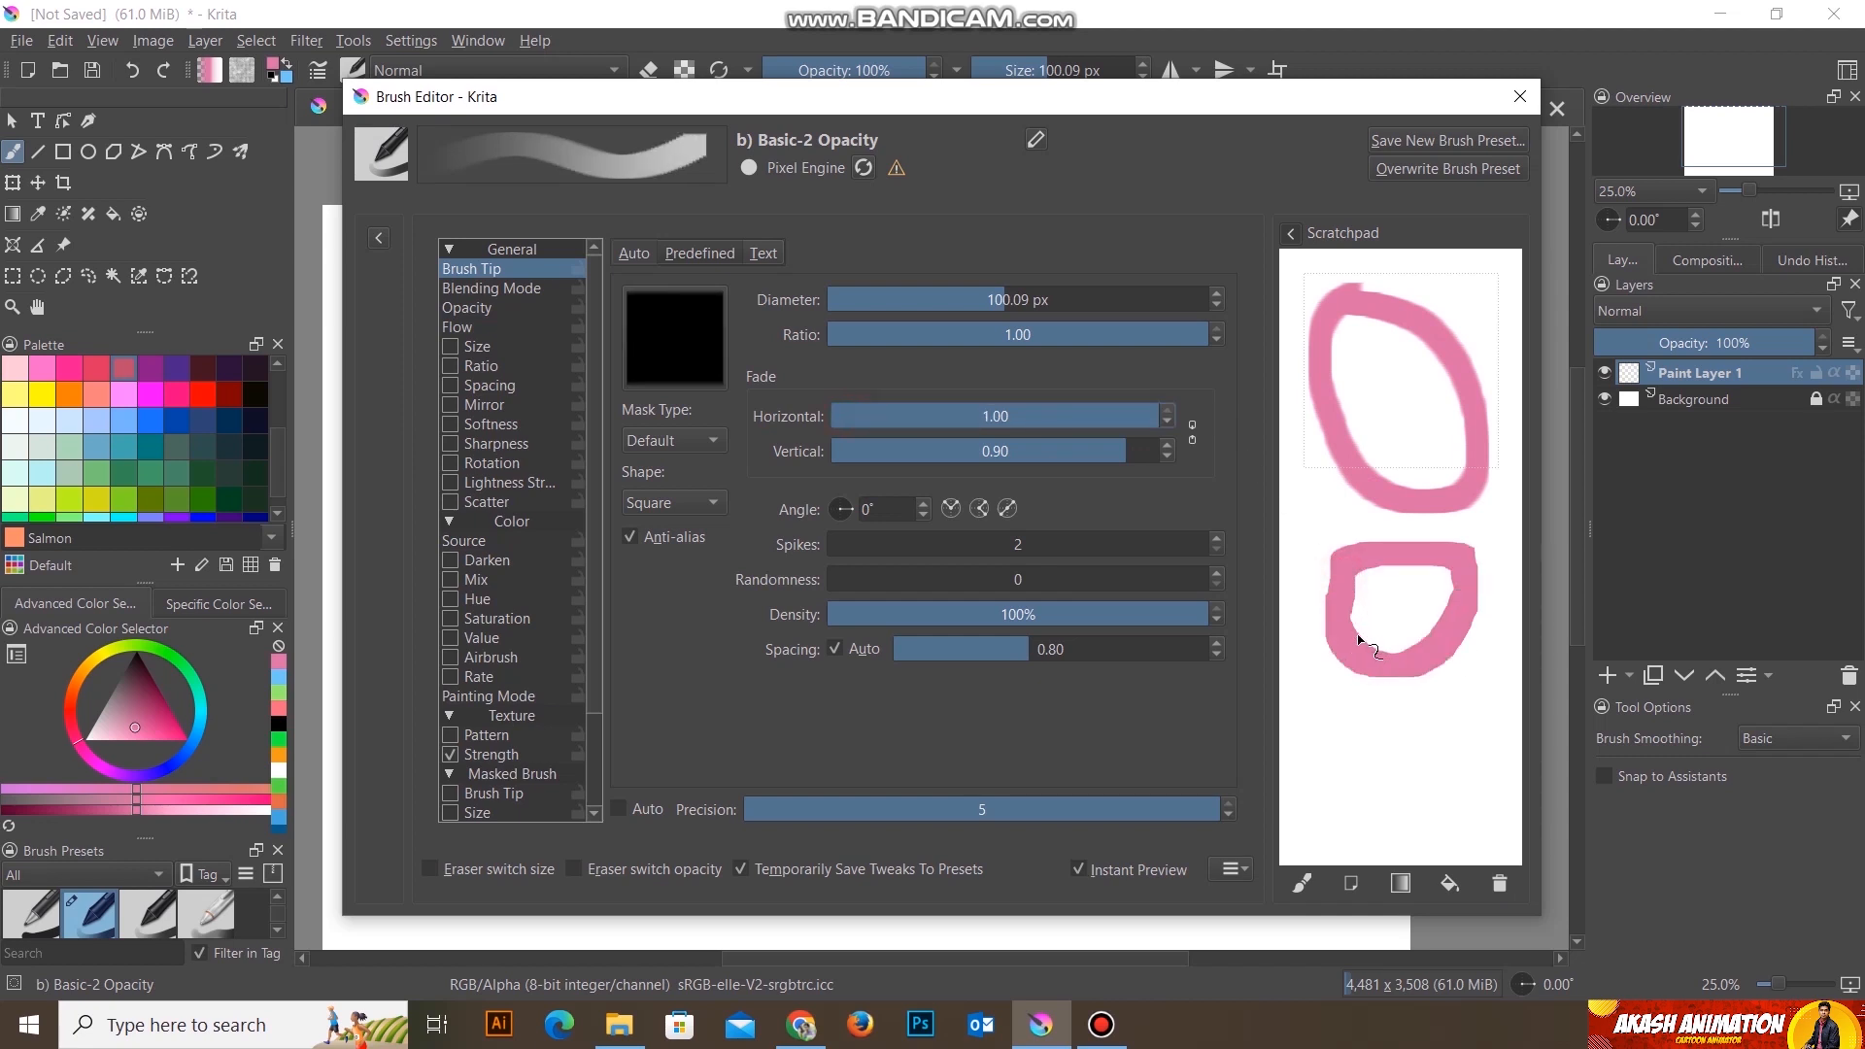
# Step: Test a vertical fade of 0.03, raise it to 1.00, relink both fade values and clear the scratchpad
pyautogui.moveTo(903, 460); pyautogui.dragTo(837, 457)
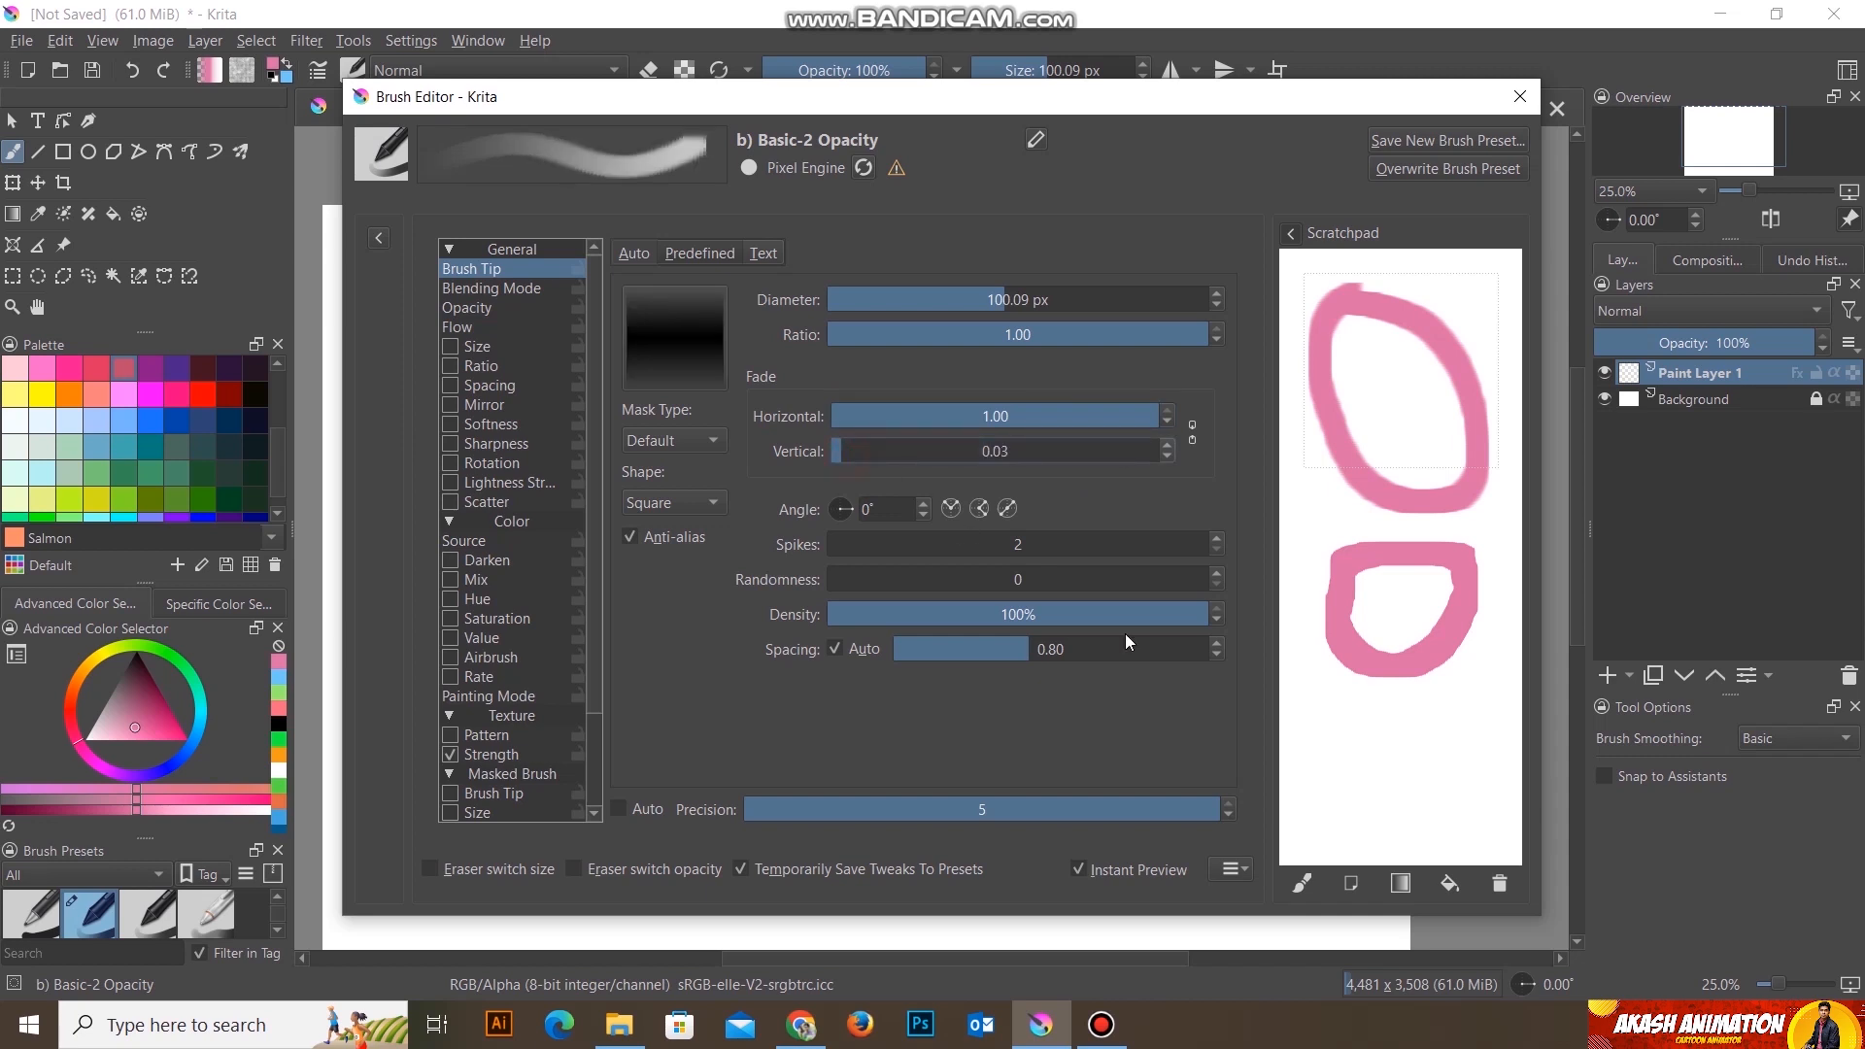
pyautogui.moveTo(1349, 781)
pyautogui.mouseDown()
pyautogui.moveTo(1356, 717)
pyautogui.moveTo(1408, 718)
pyautogui.moveTo(1445, 783)
pyautogui.moveTo(1408, 826)
pyautogui.moveTo(1357, 829)
pyautogui.moveTo(1335, 772)
pyautogui.mouseUp()
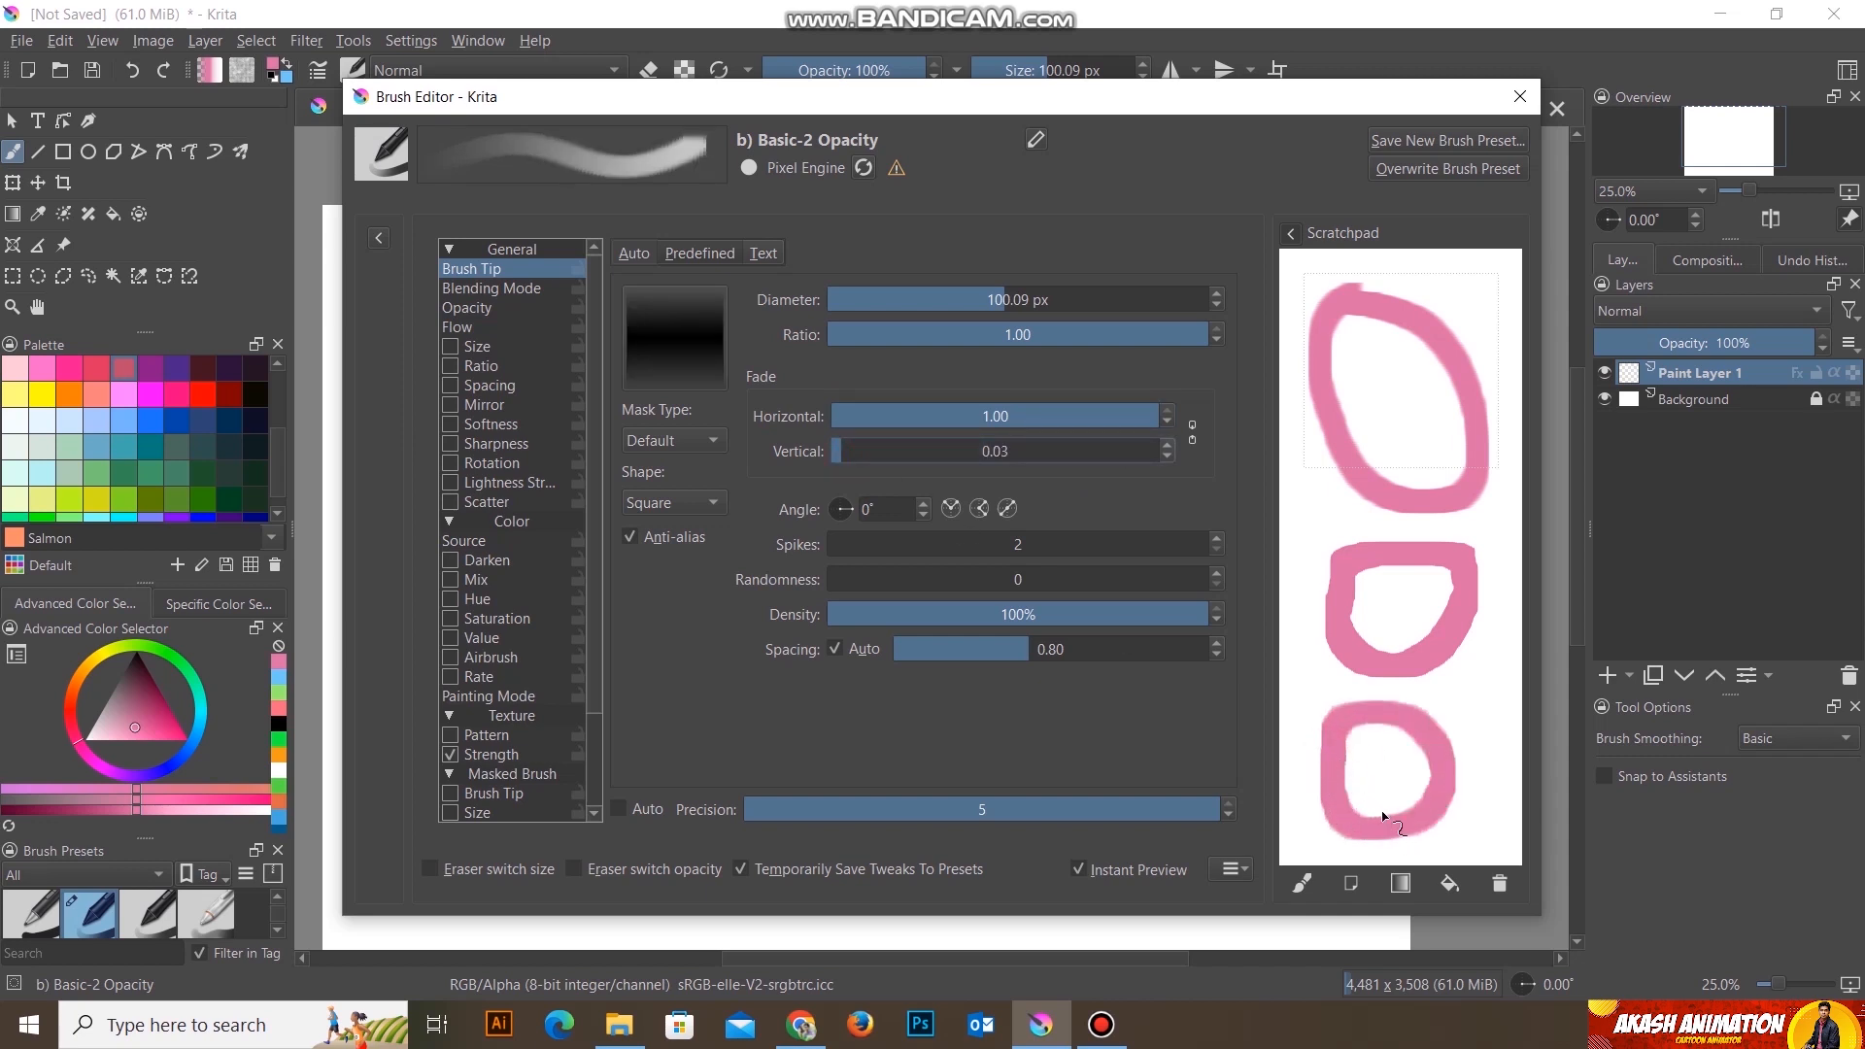
pyautogui.moveTo(836, 453); pyautogui.dragTo(1192, 464)
pyautogui.click(1193, 433)
pyautogui.click(1498, 884)
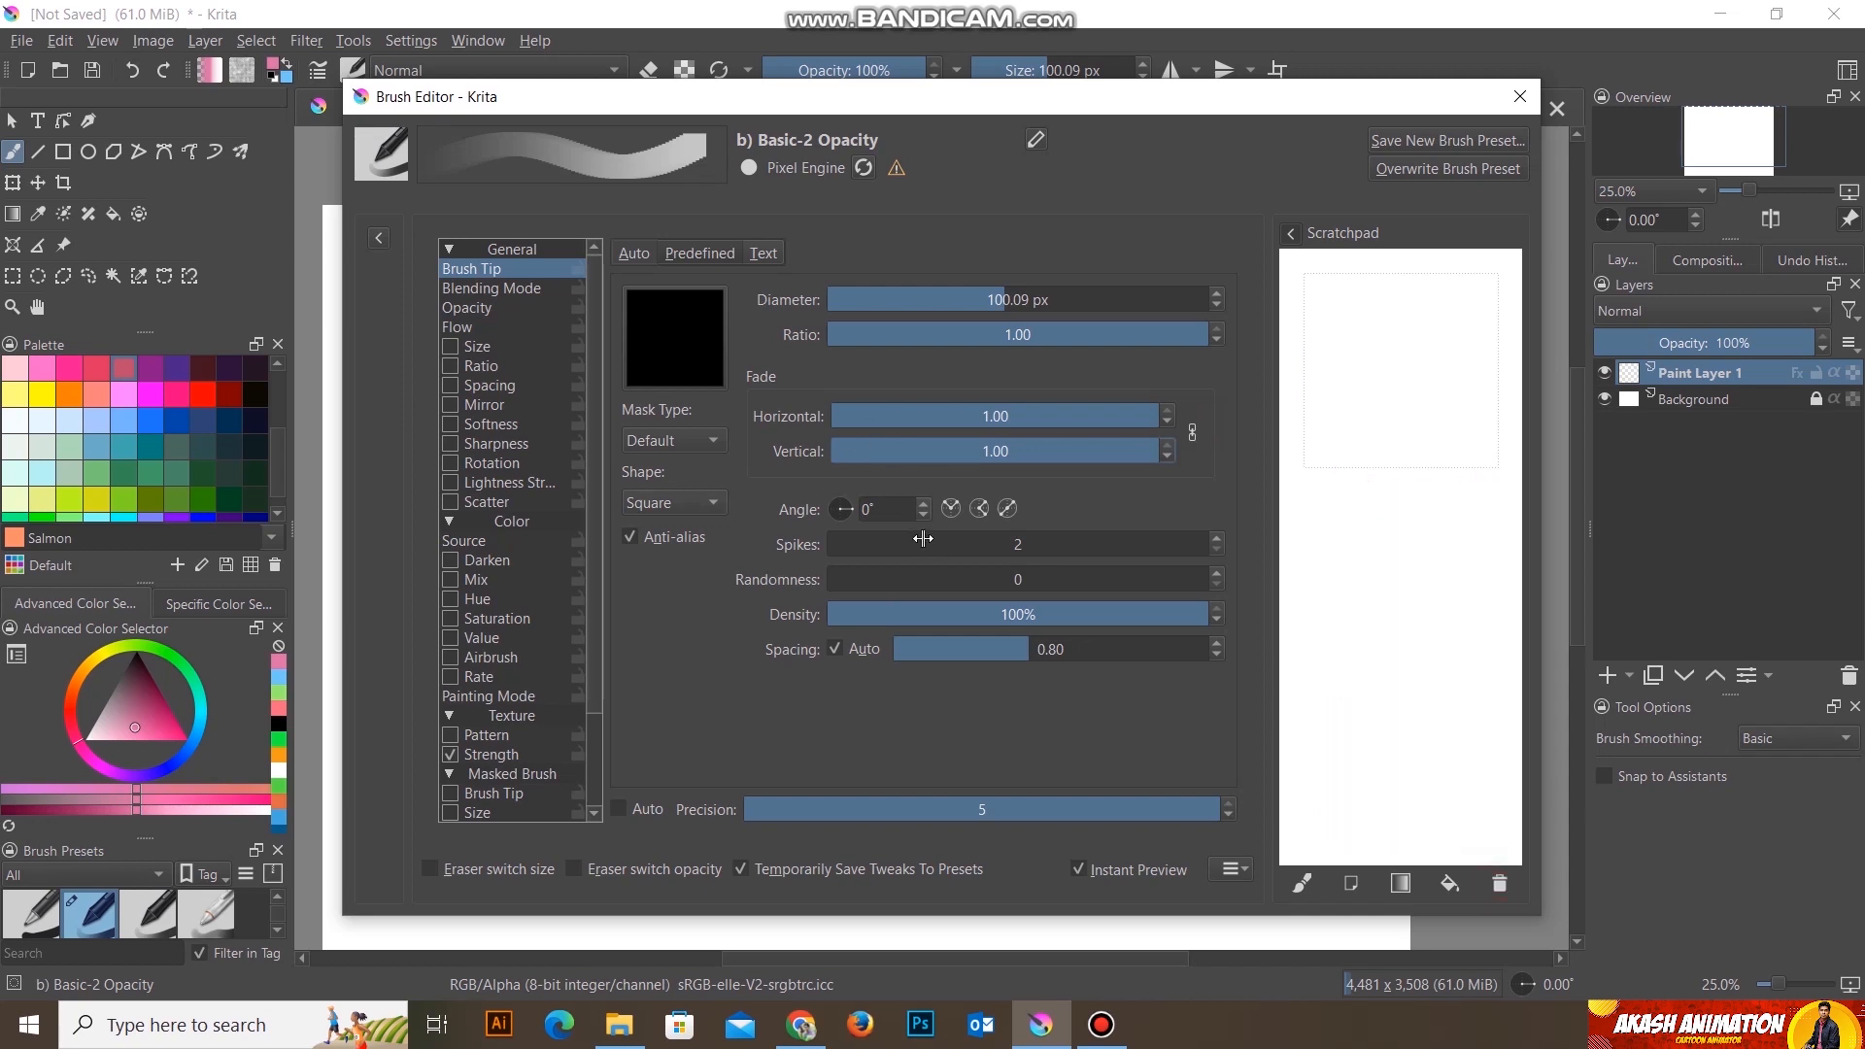
# Step: Test brush densities of 30% and 6% with scratchpad strokes, and restore the density to 100%
pyautogui.click(941, 616)
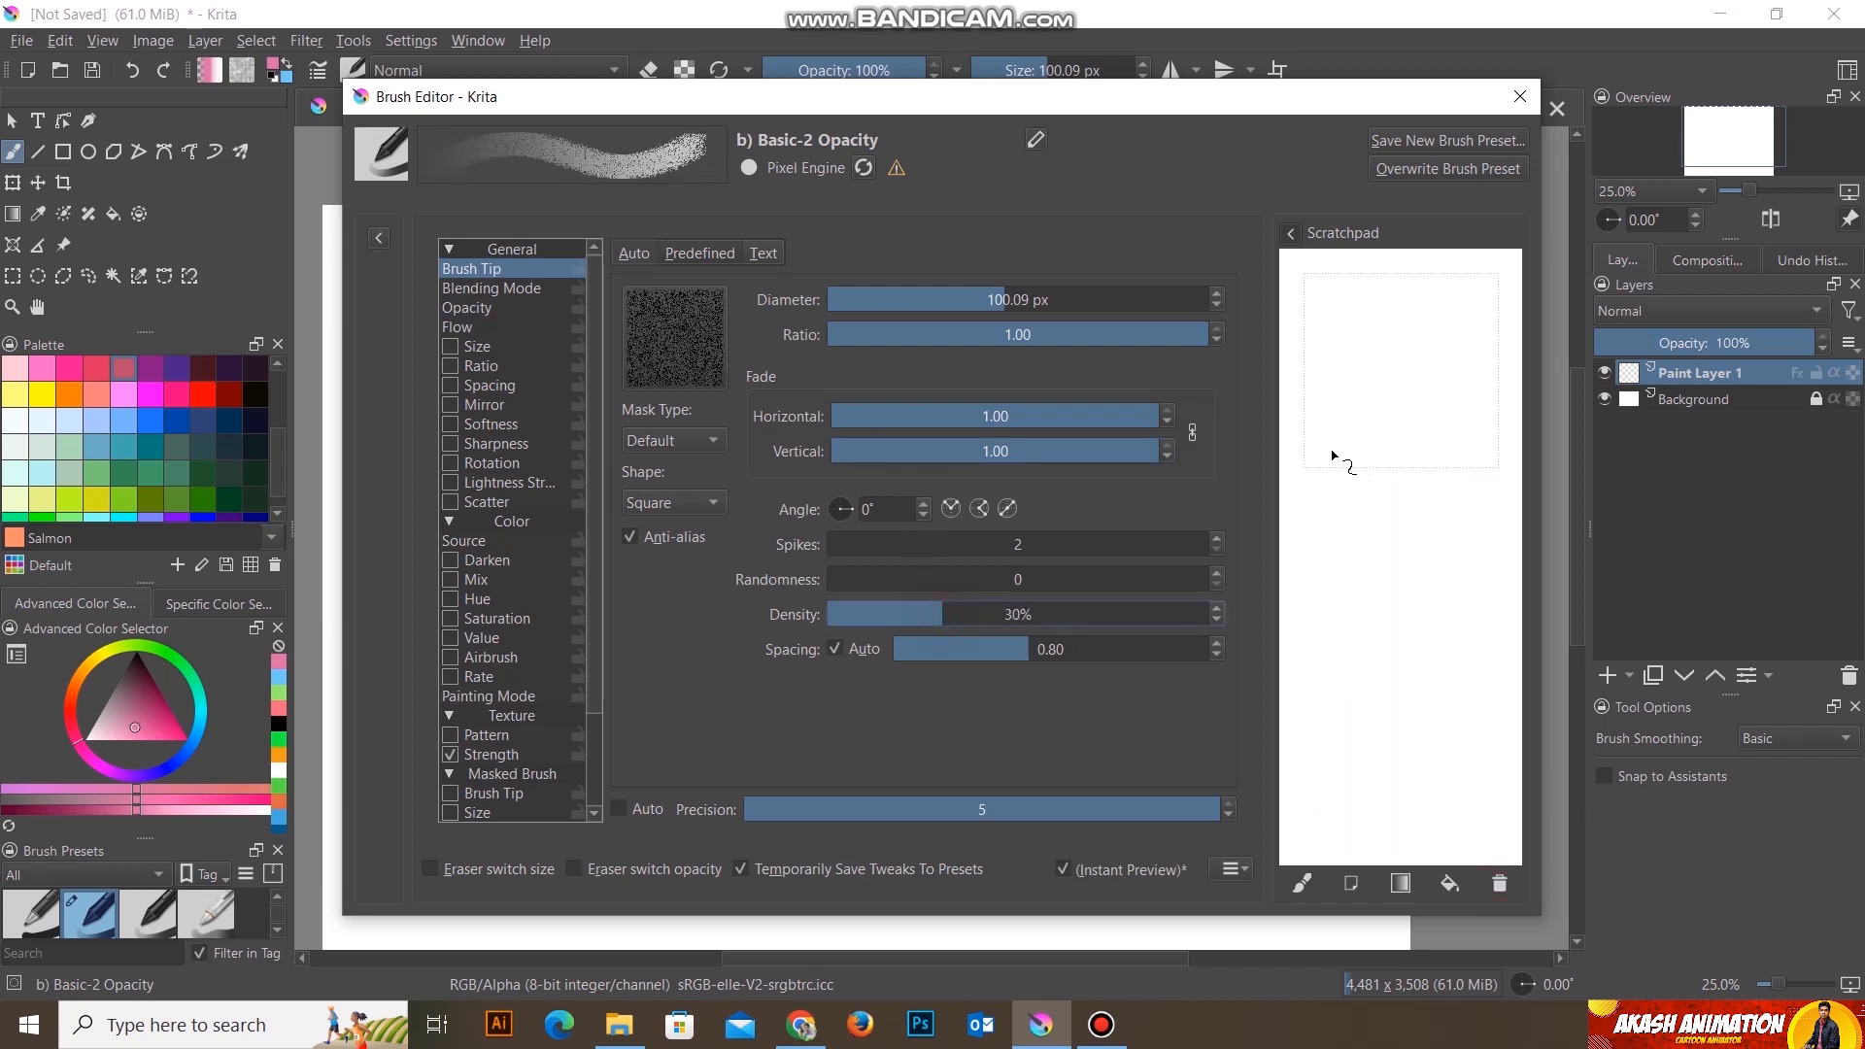
pyautogui.moveTo(1387, 347)
pyautogui.mouseDown()
pyautogui.moveTo(1354, 432)
pyautogui.moveTo(1394, 499)
pyautogui.moveTo(1420, 679)
pyautogui.mouseUp()
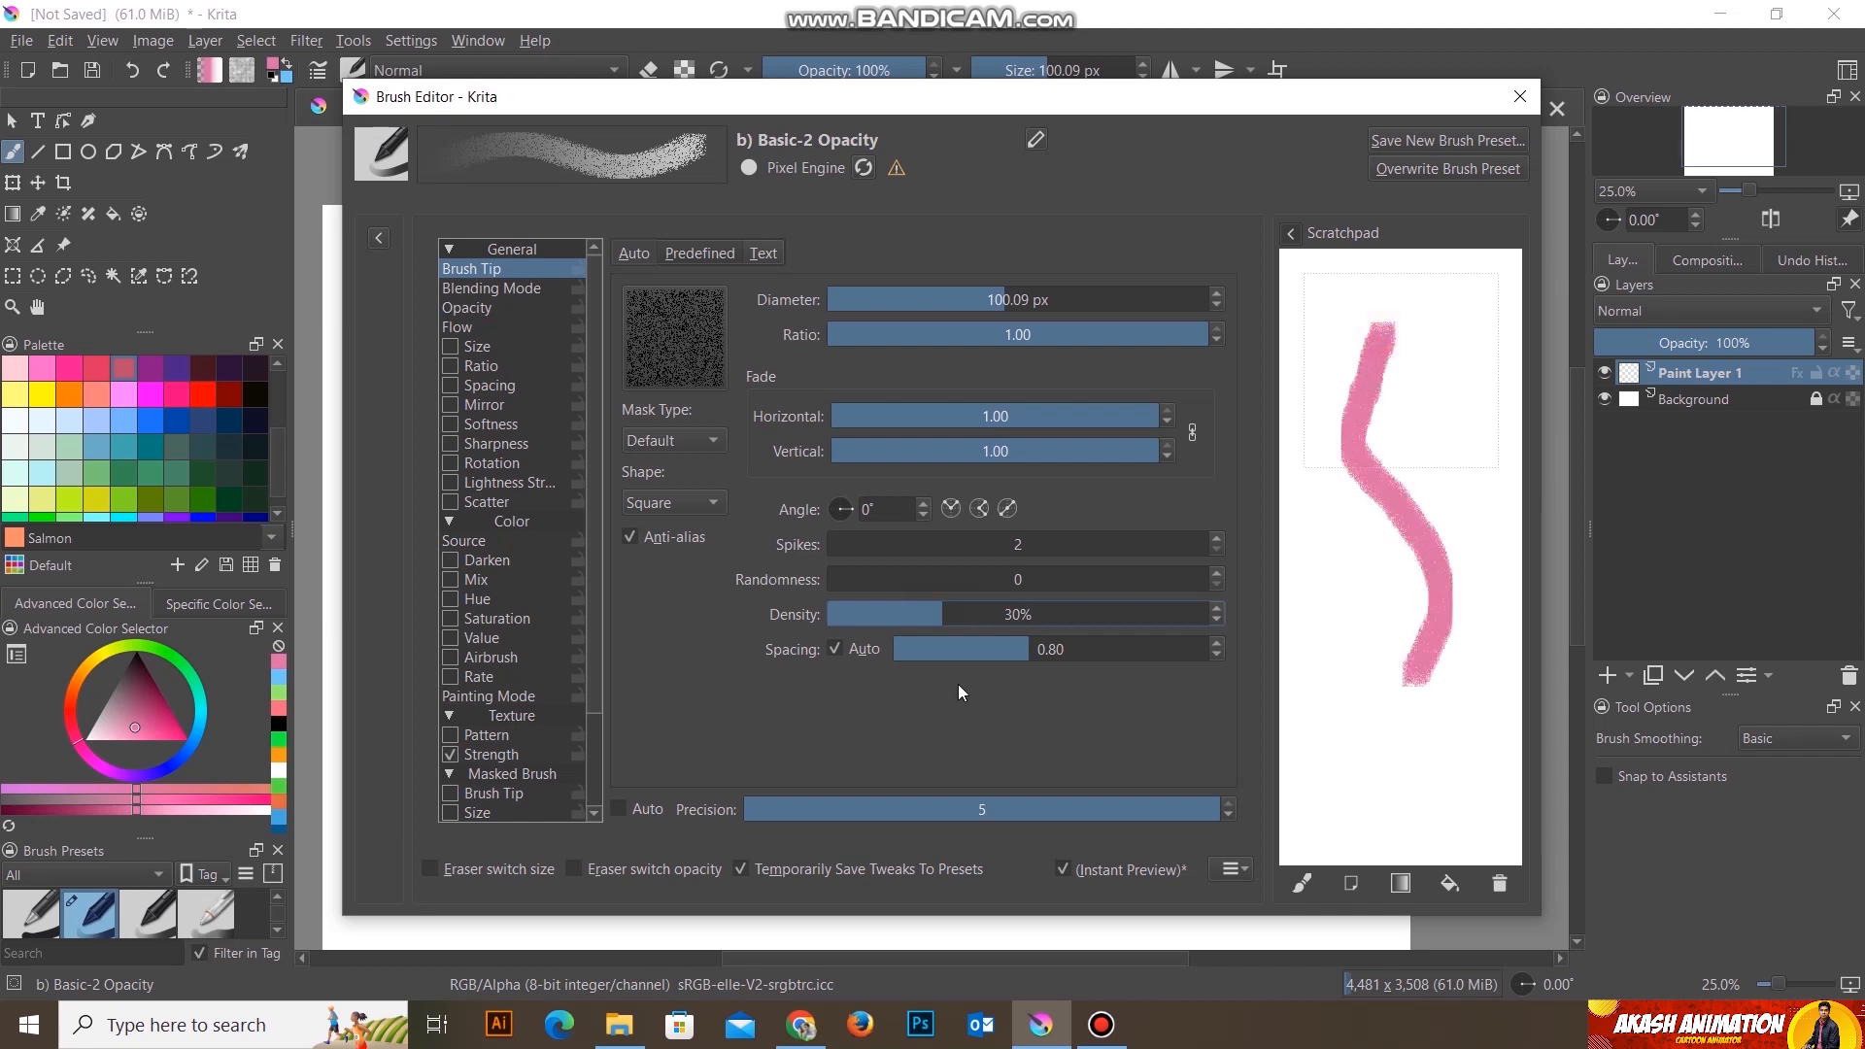
pyautogui.click(851, 618)
pyautogui.moveTo(1328, 656)
pyautogui.mouseDown()
pyautogui.moveTo(1461, 414)
pyautogui.moveTo(1447, 303)
pyautogui.moveTo(1382, 286)
pyautogui.moveTo(1322, 340)
pyautogui.moveTo(1368, 624)
pyautogui.moveTo(1360, 767)
pyautogui.mouseUp()
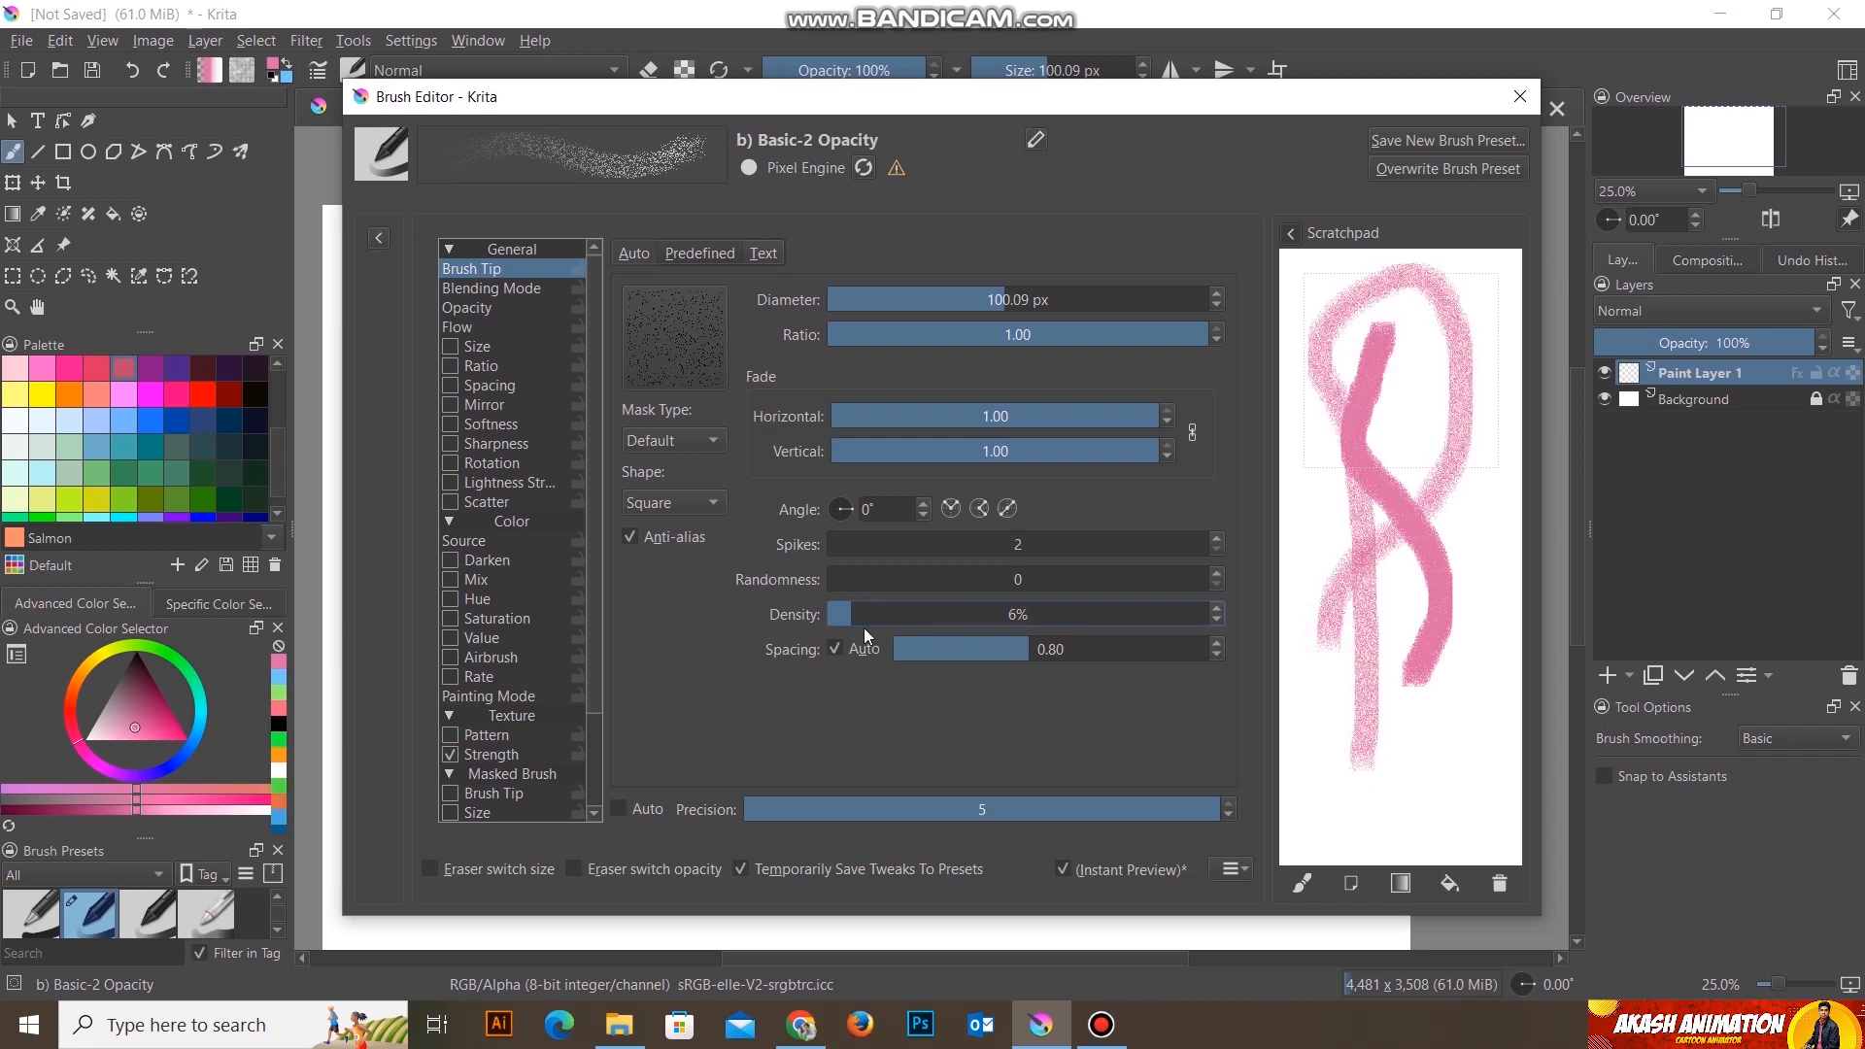
pyautogui.moveTo(853, 612); pyautogui.dragTo(1222, 613)
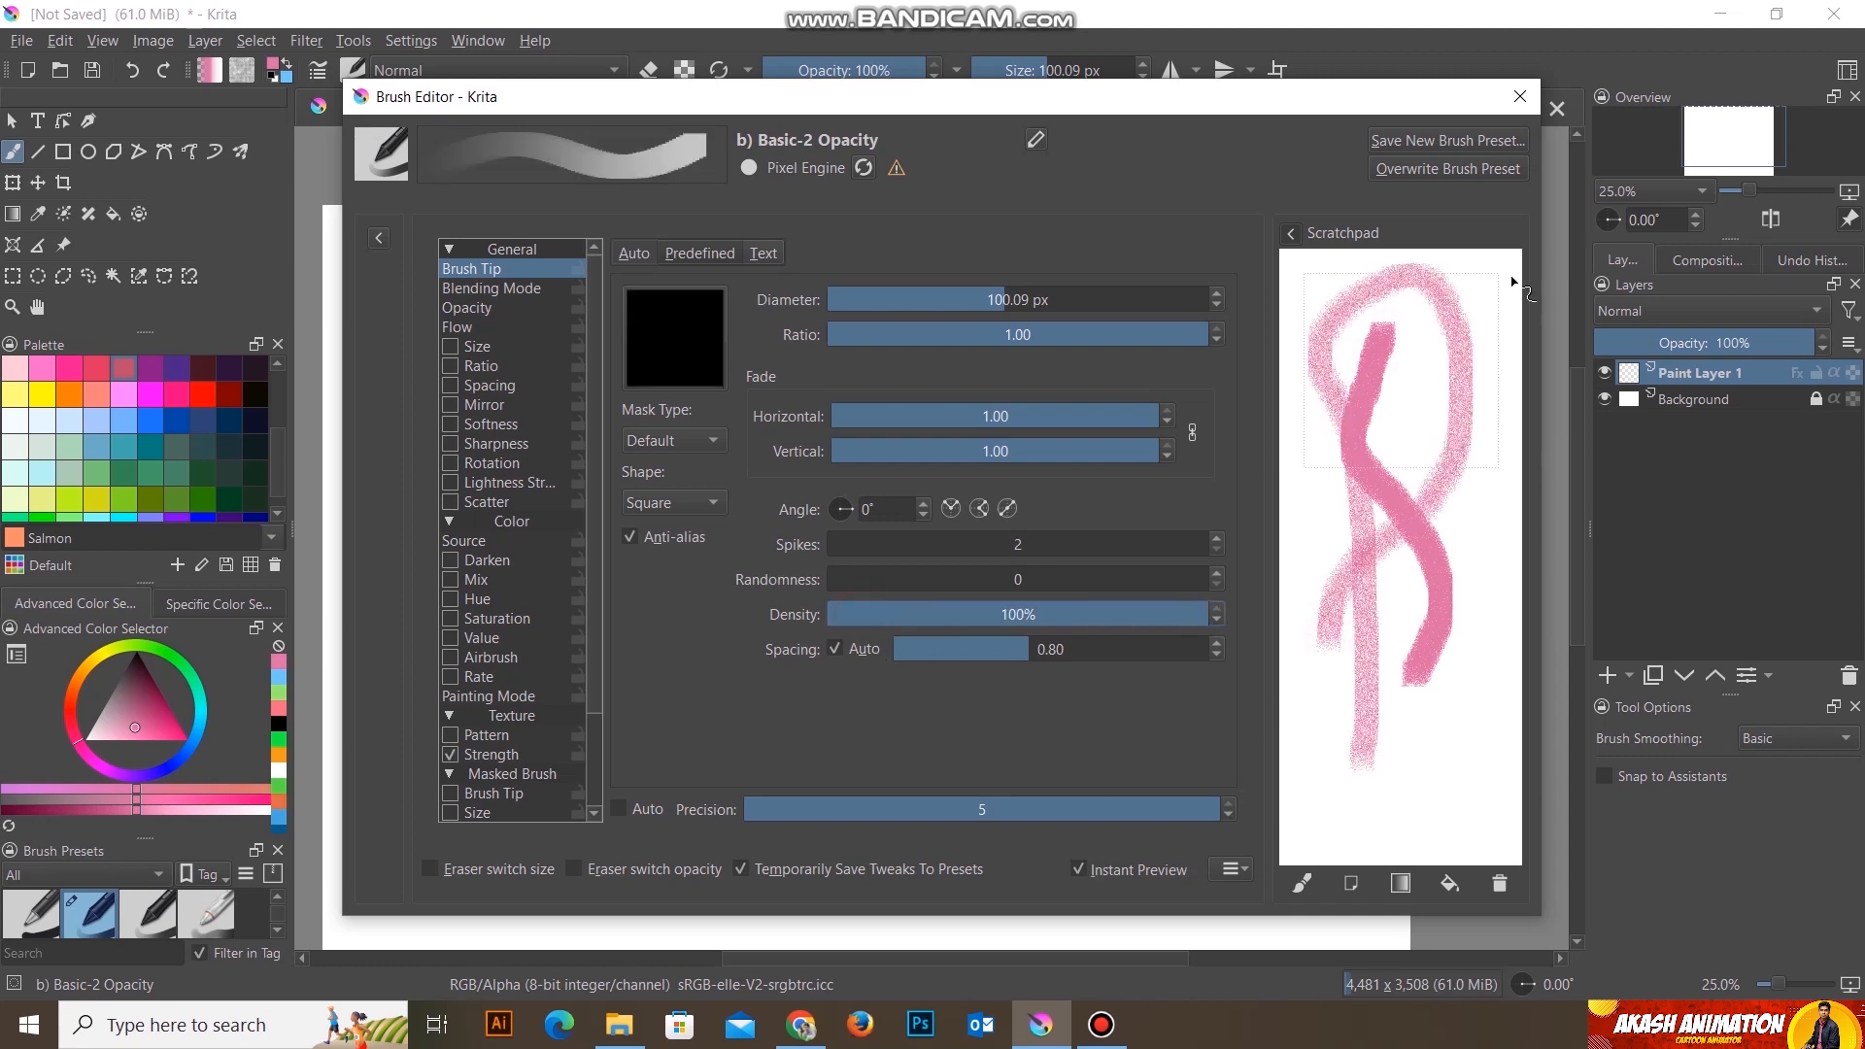
# Step: Open the dialog for saving a new brush preset, cancel it and close the Brush Editor
pyautogui.click(1433, 138)
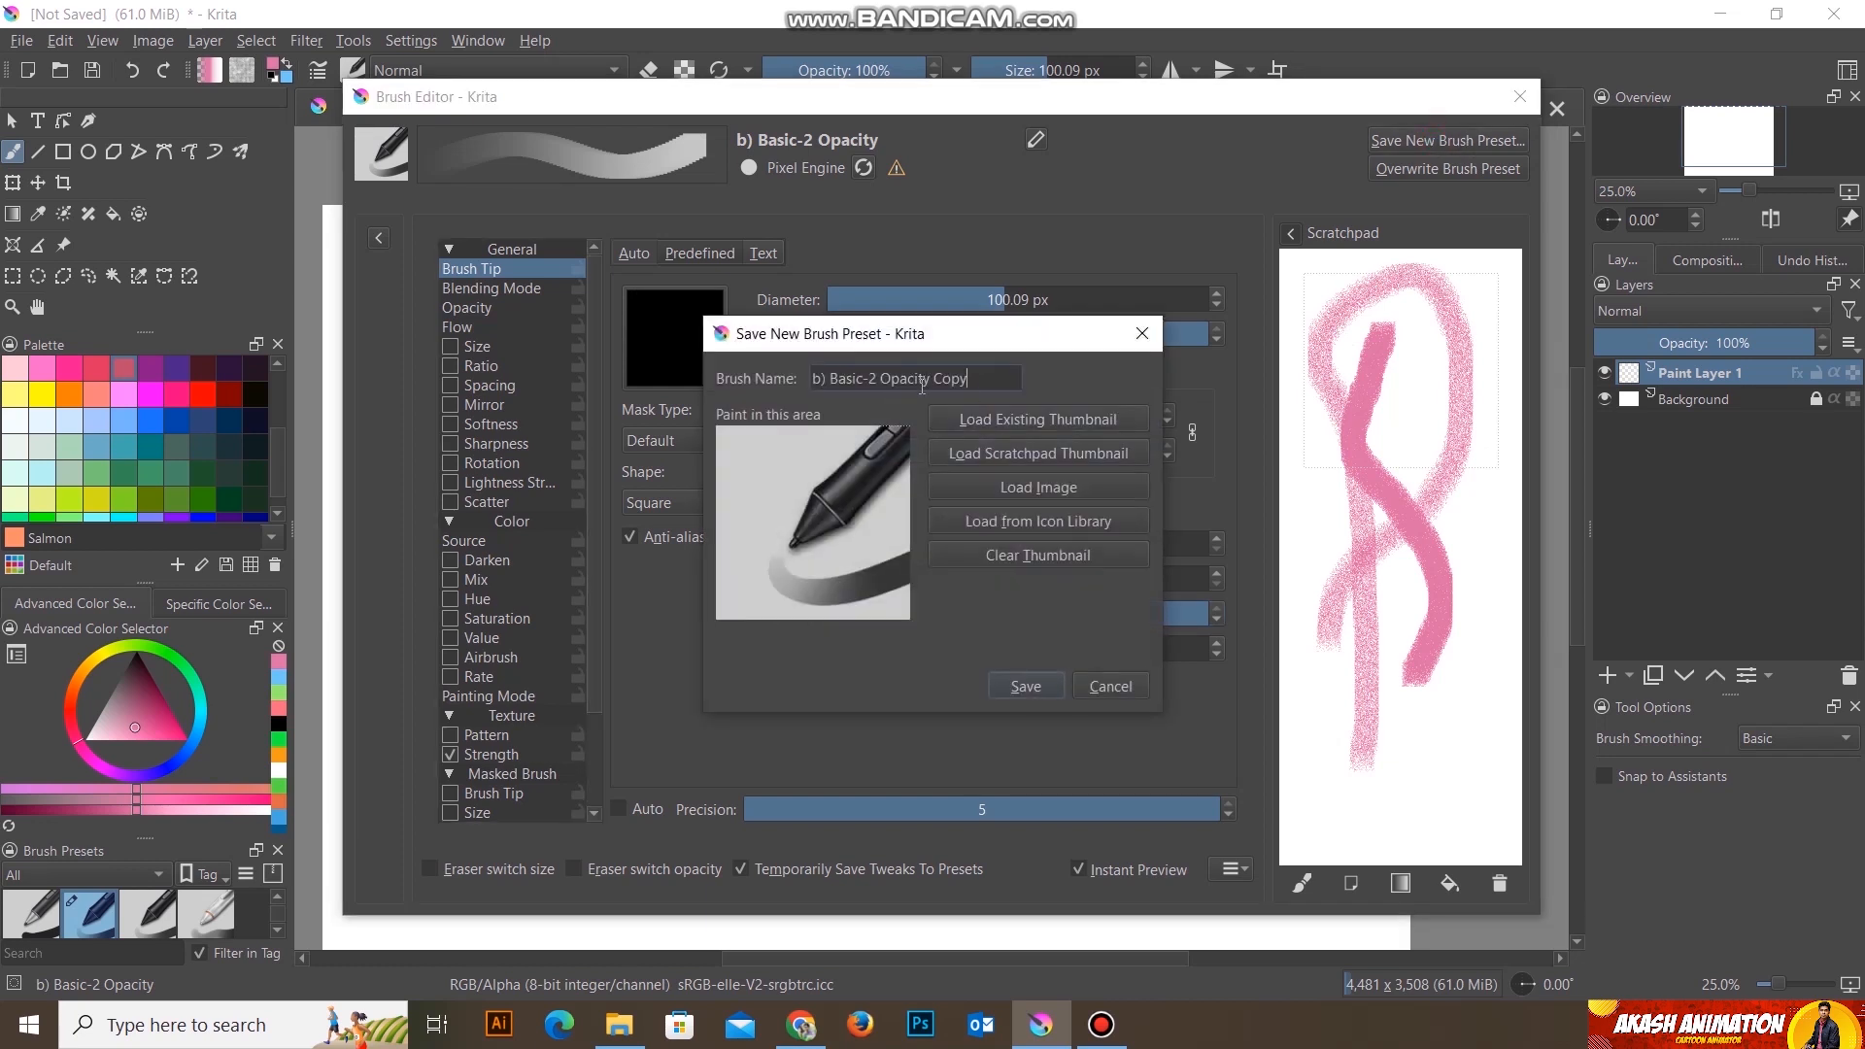
pyautogui.click(1112, 685)
pyautogui.click(1556, 108)
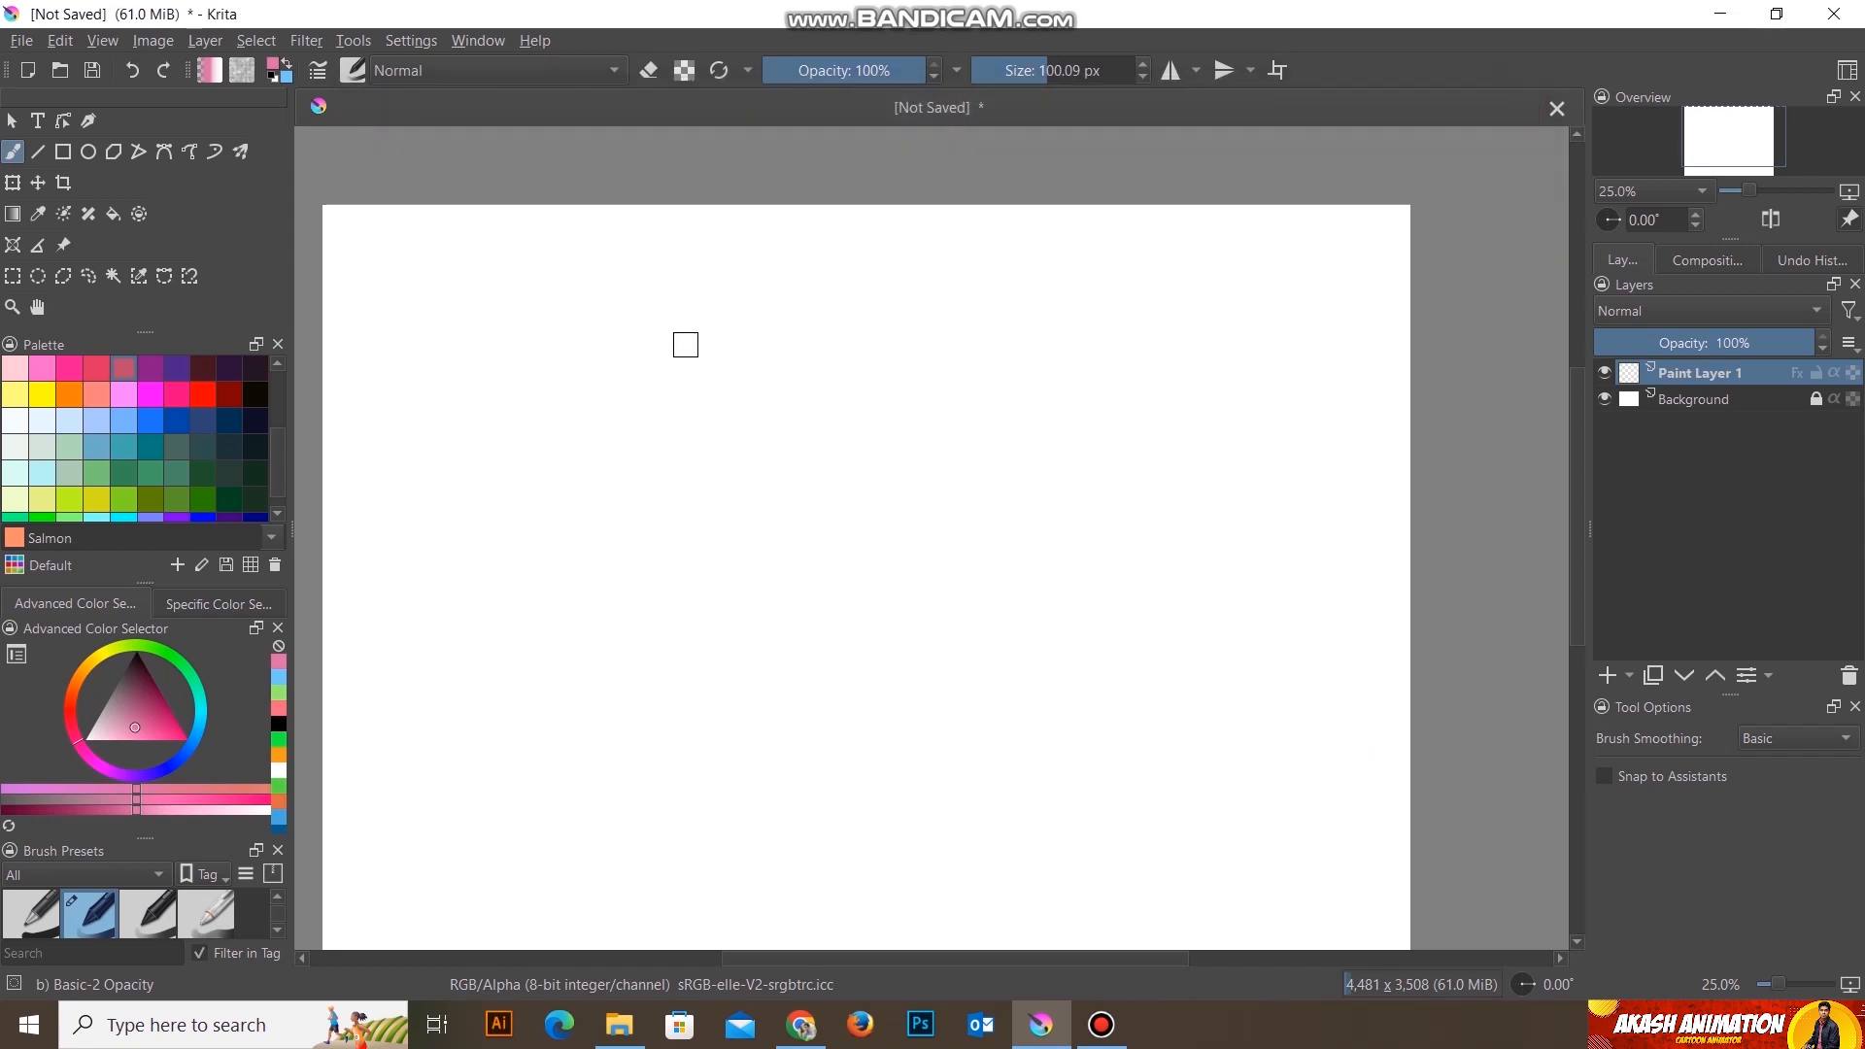
# Step: Enlarge the brush to 201 px and paint a large closed pink loop on the canvas
pyautogui.click(352, 73)
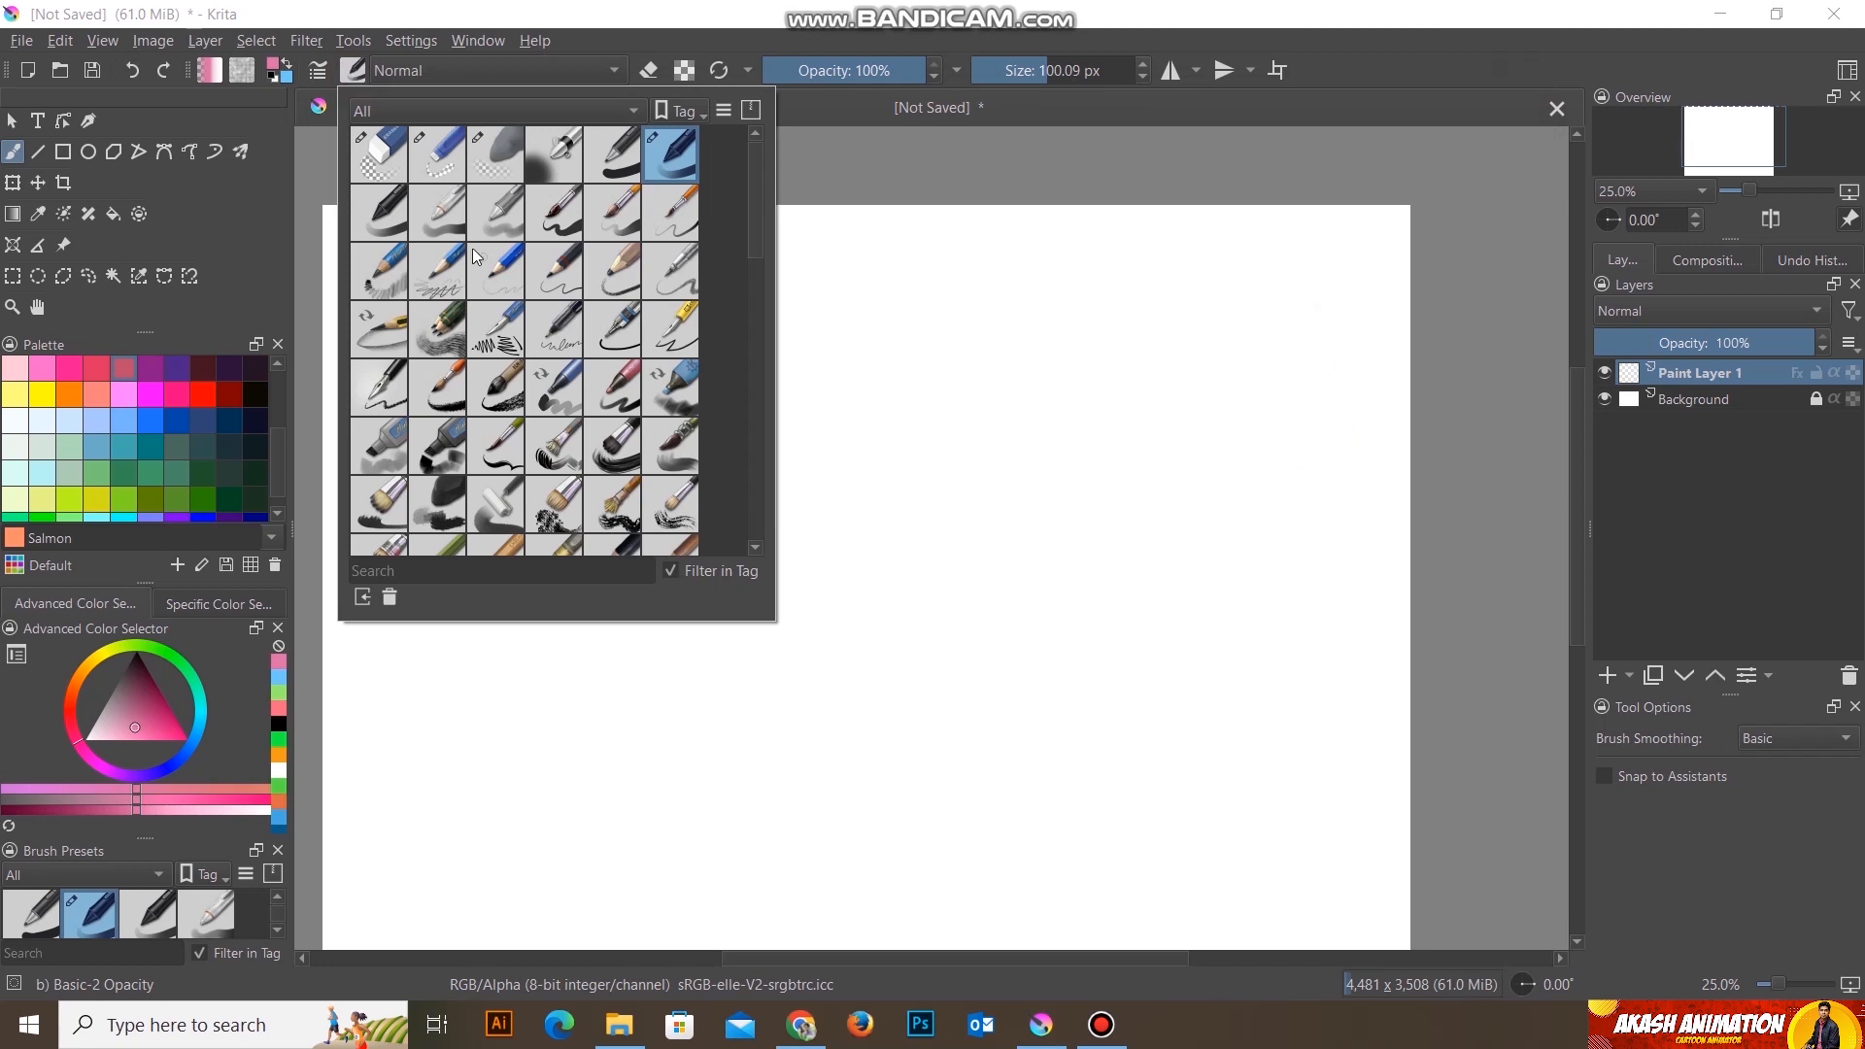
pyautogui.click(777, 628)
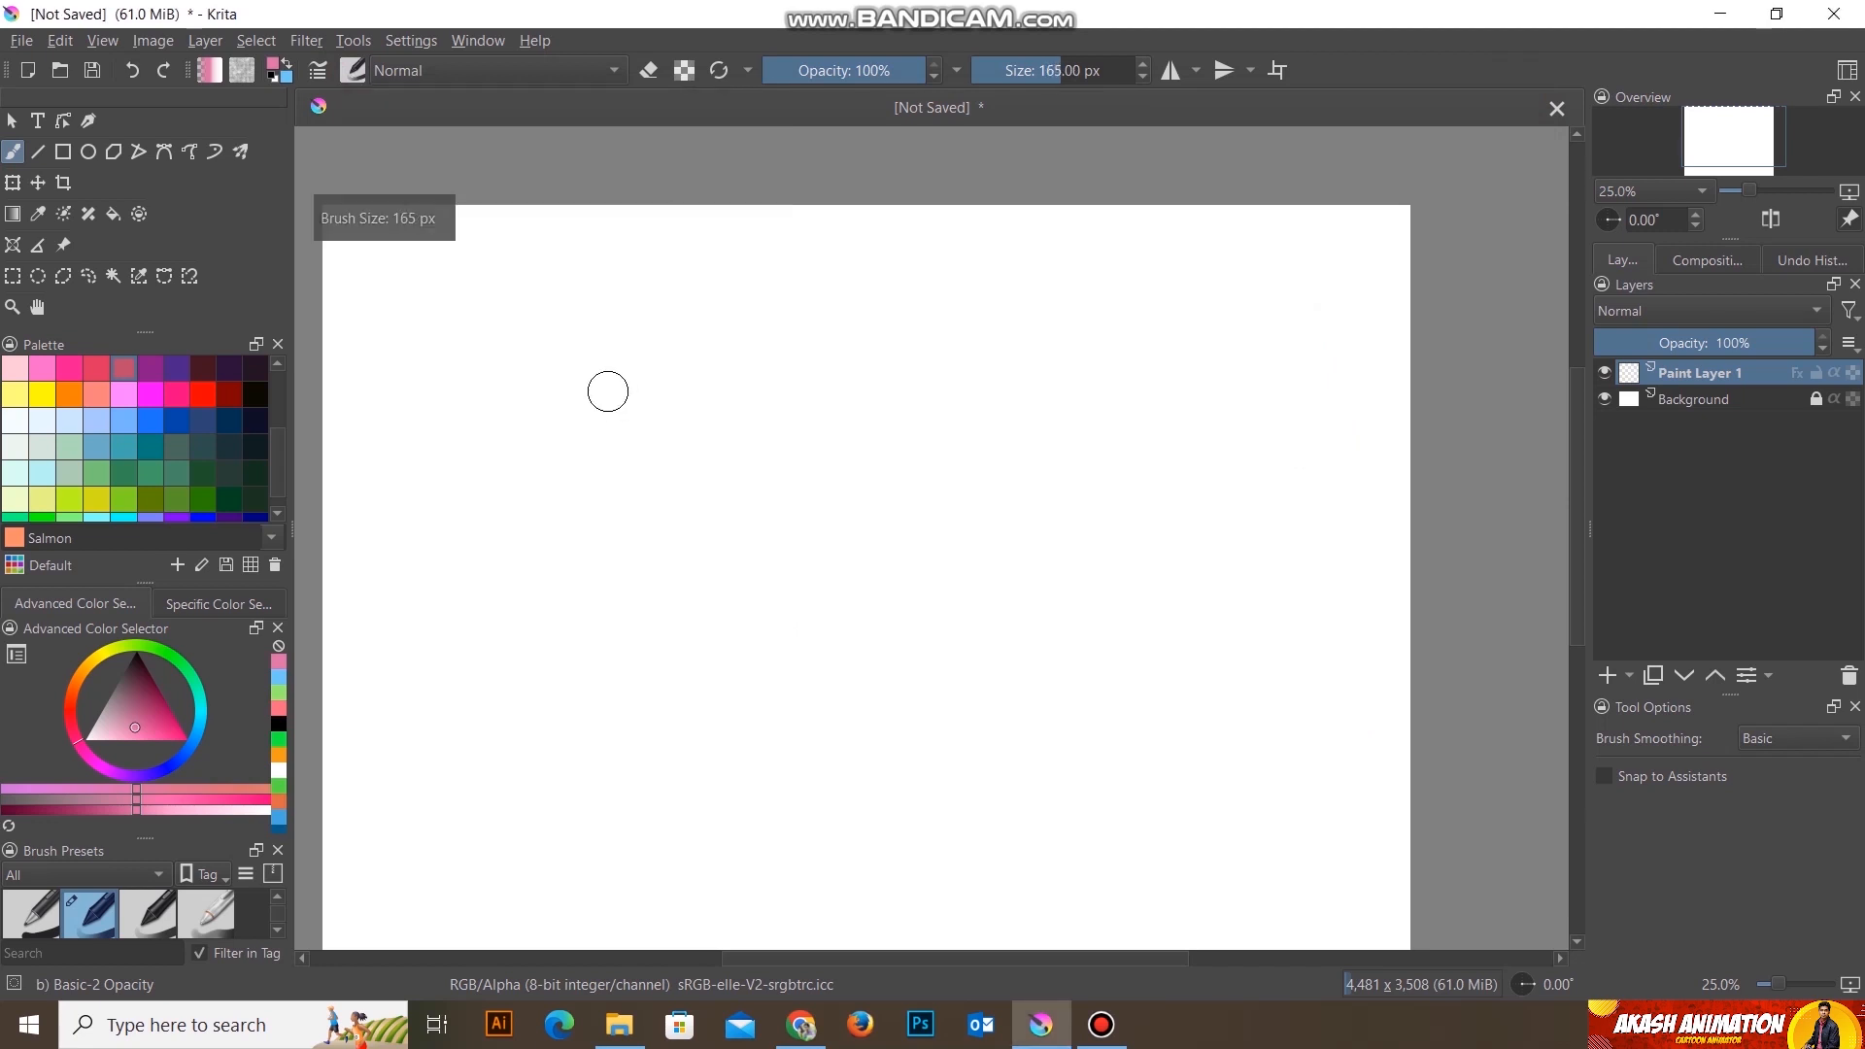
pyautogui.moveTo(574, 433)
pyautogui.mouseDown()
pyautogui.moveTo(597, 373)
pyautogui.moveTo(899, 373)
pyautogui.moveTo(965, 638)
pyautogui.moveTo(637, 673)
pyautogui.moveTo(579, 576)
pyautogui.moveTo(575, 437)
pyautogui.mouseUp()
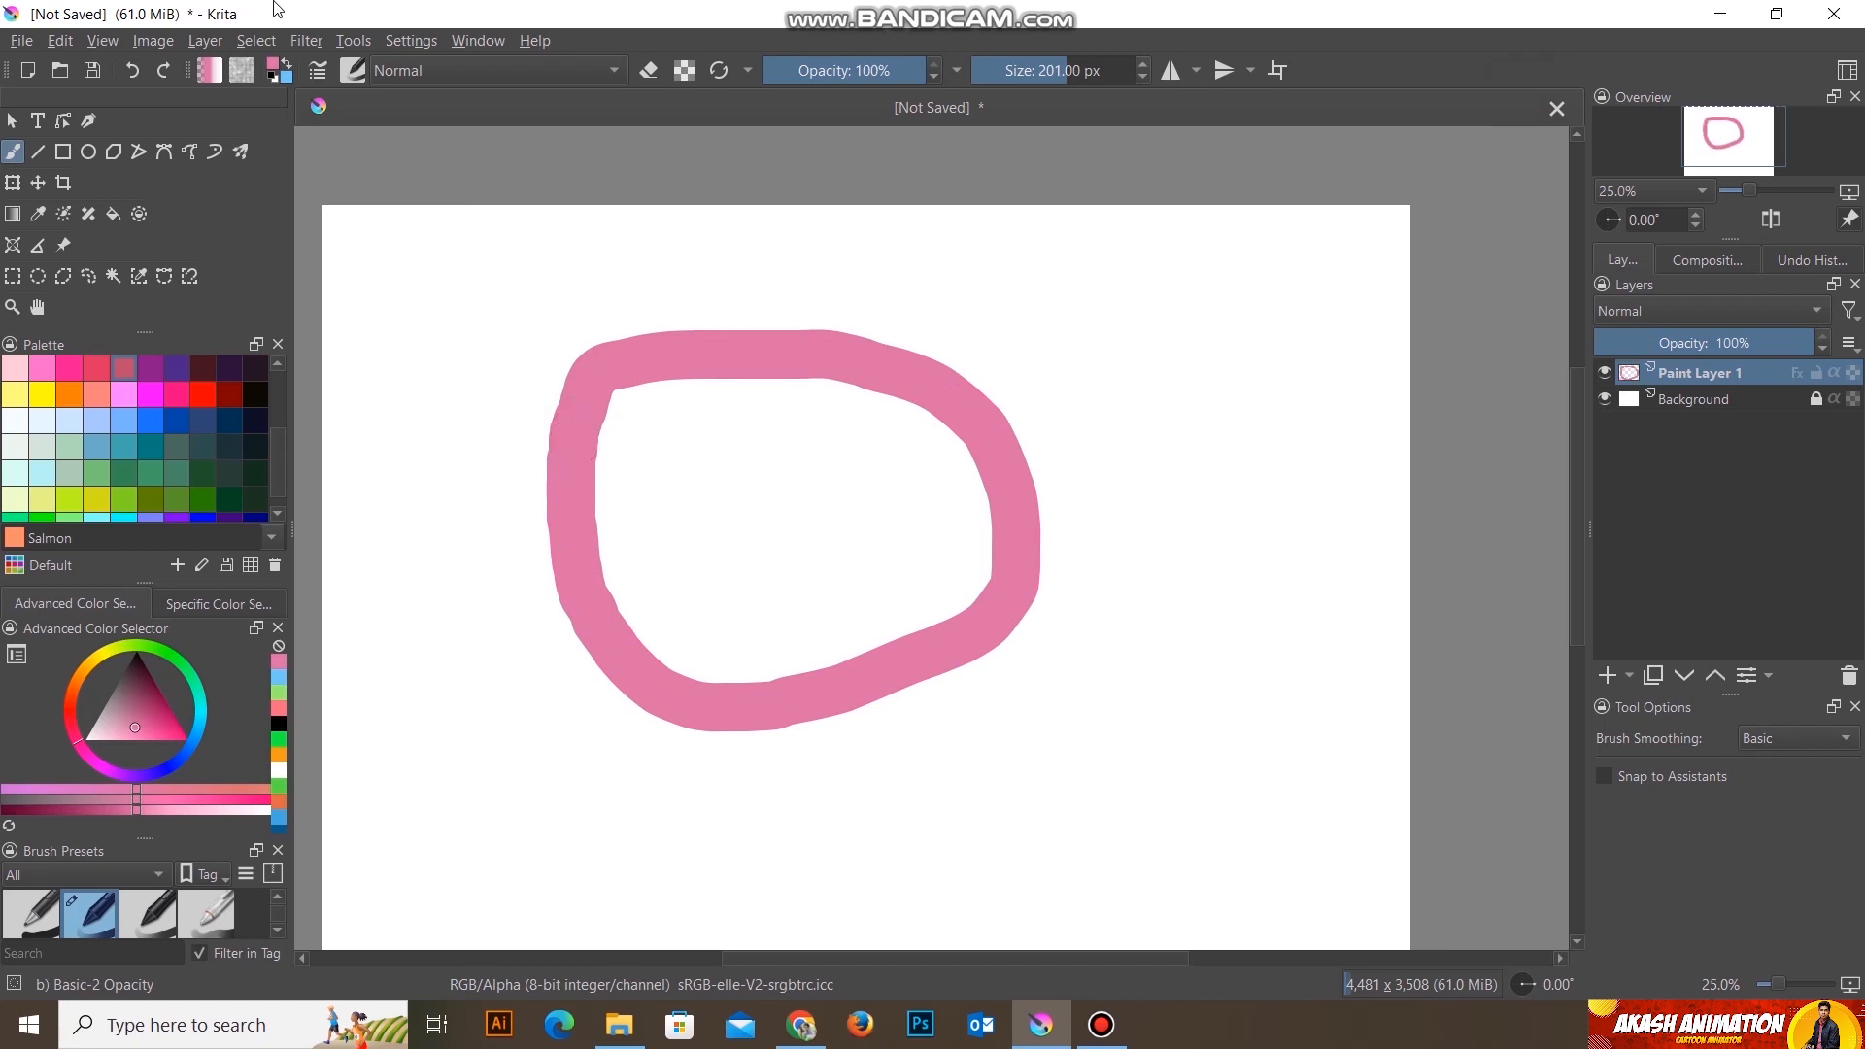
# Step: Choose the "a) Eraser Circle" brush preset and close the preset list
pyautogui.click(358, 79)
pyautogui.click(381, 155)
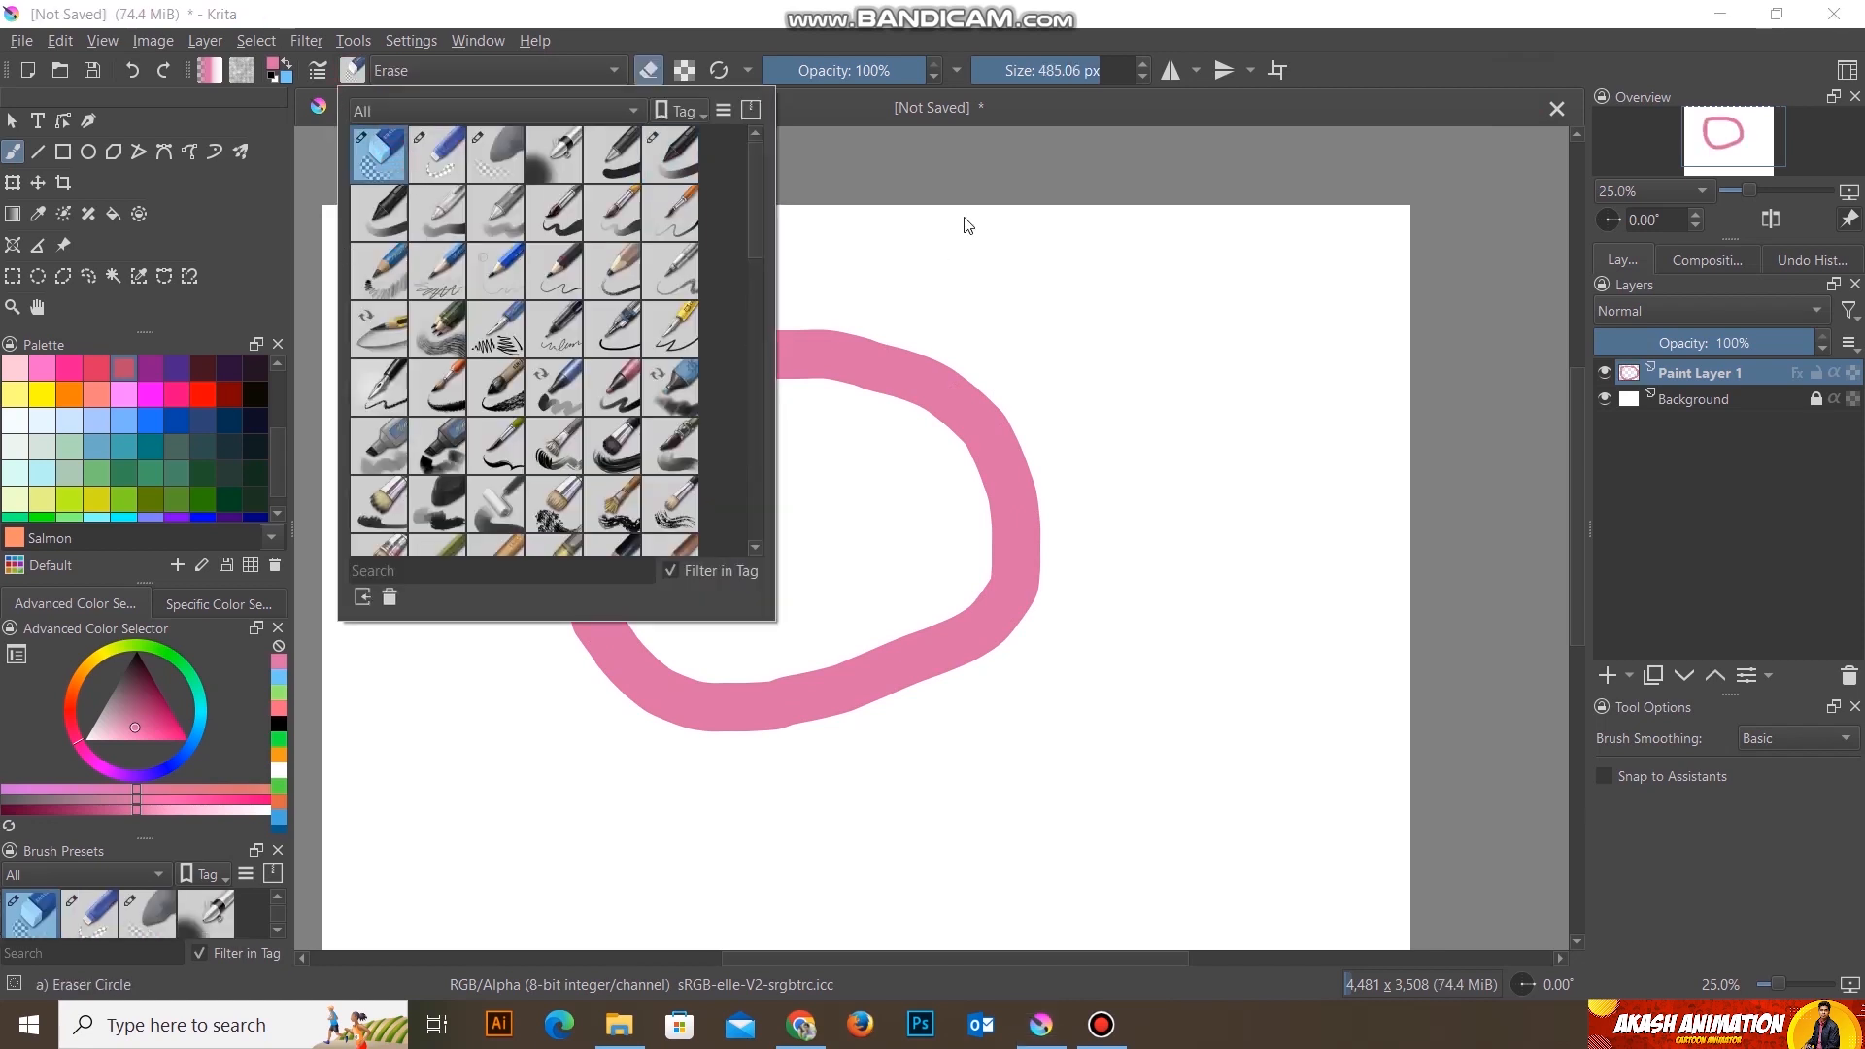
pyautogui.click(909, 175)
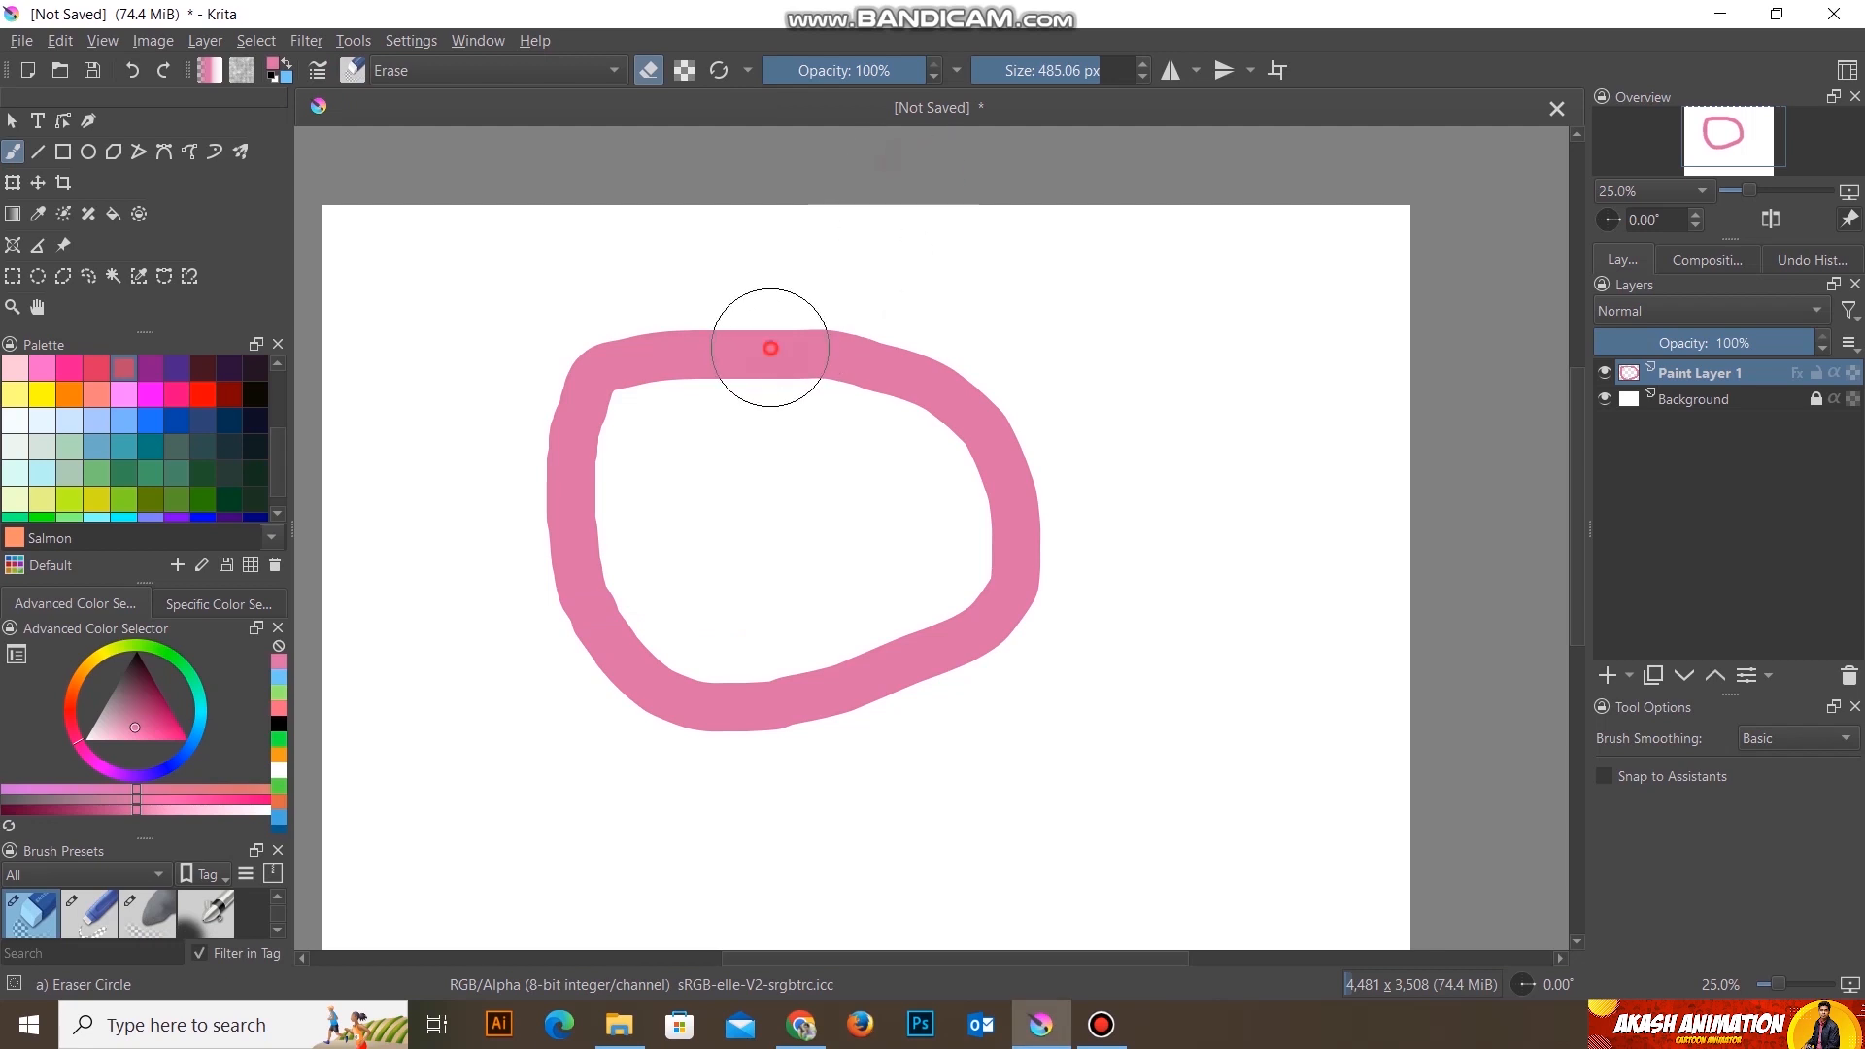
# Step: Erase gaps through the upper, right, lower and left parts of the pink loop
pyautogui.moveTo(770, 345); pyautogui.dragTo(762, 440)
pyautogui.moveTo(924, 543)
pyautogui.mouseDown()
pyautogui.moveTo(1092, 559)
pyautogui.moveTo(783, 596)
pyautogui.moveTo(658, 757)
pyautogui.mouseUp()
pyautogui.moveTo(512, 520); pyautogui.dragTo(703, 500)
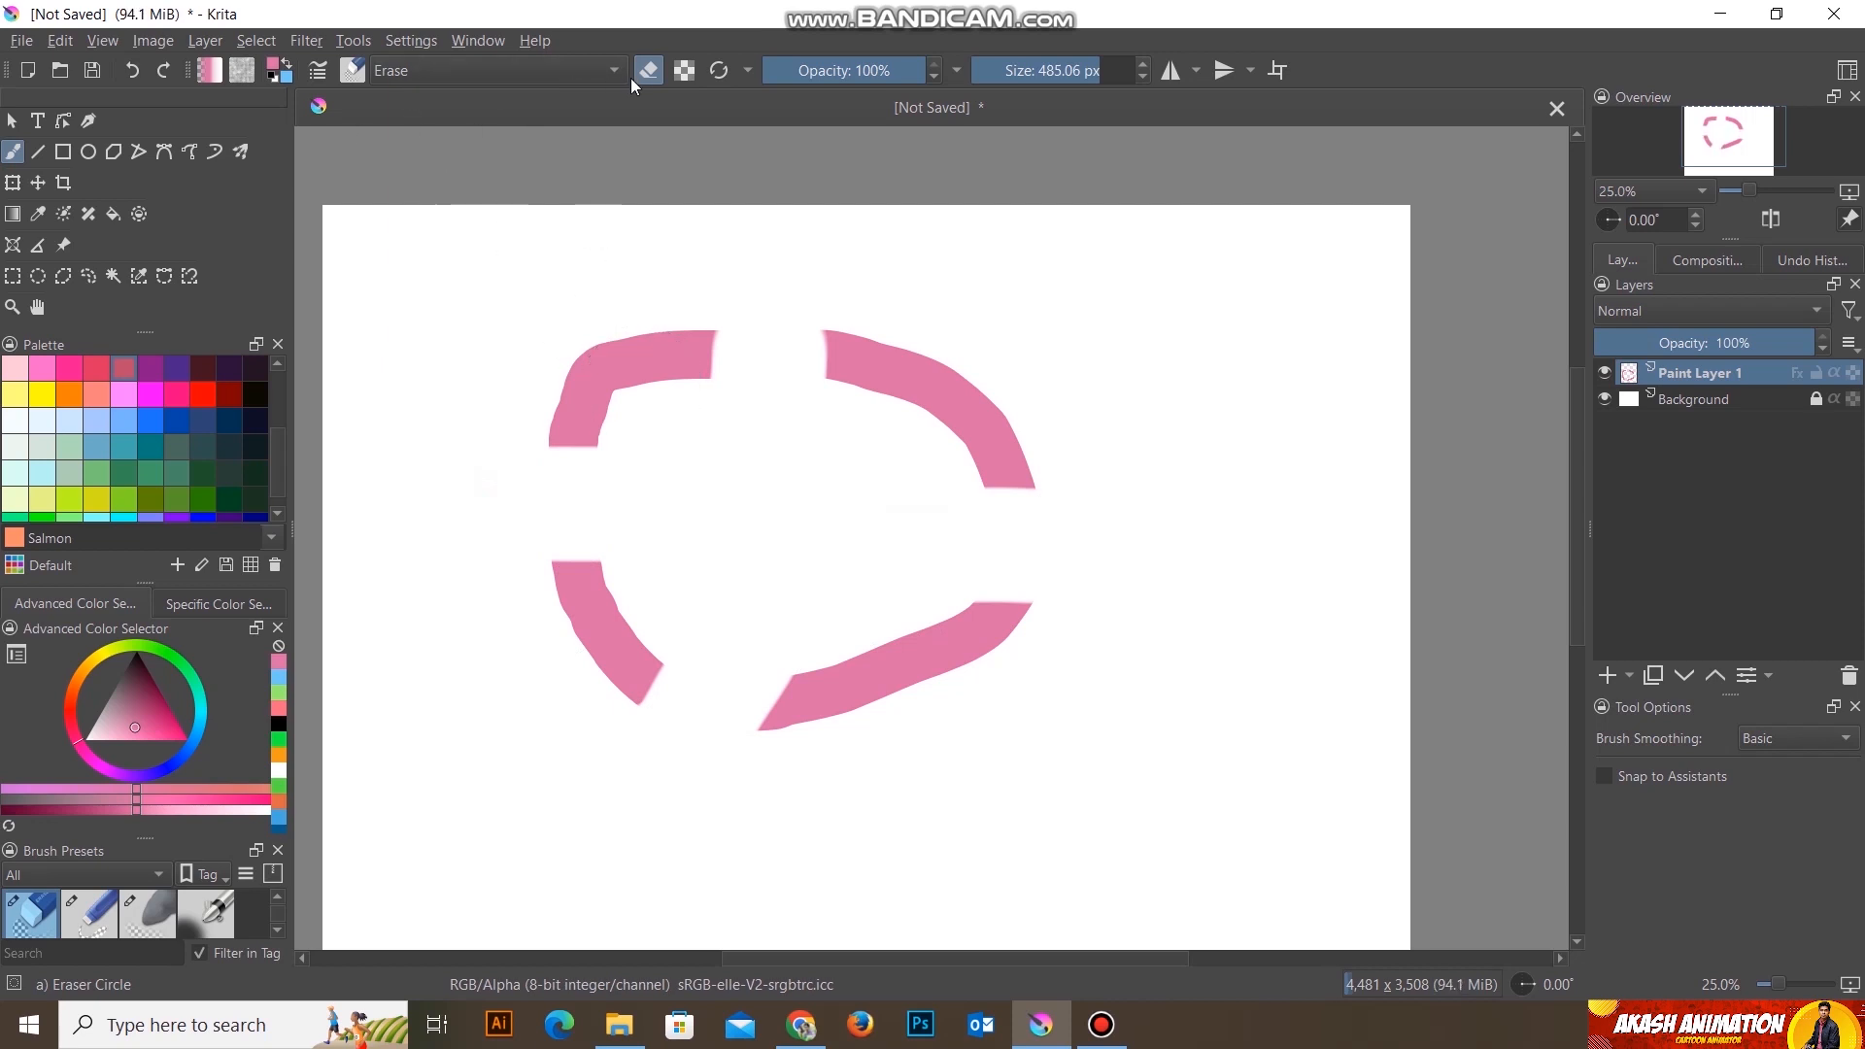
# Step: Undo the eraser strokes made across the pink loop
pyautogui.click(351, 69)
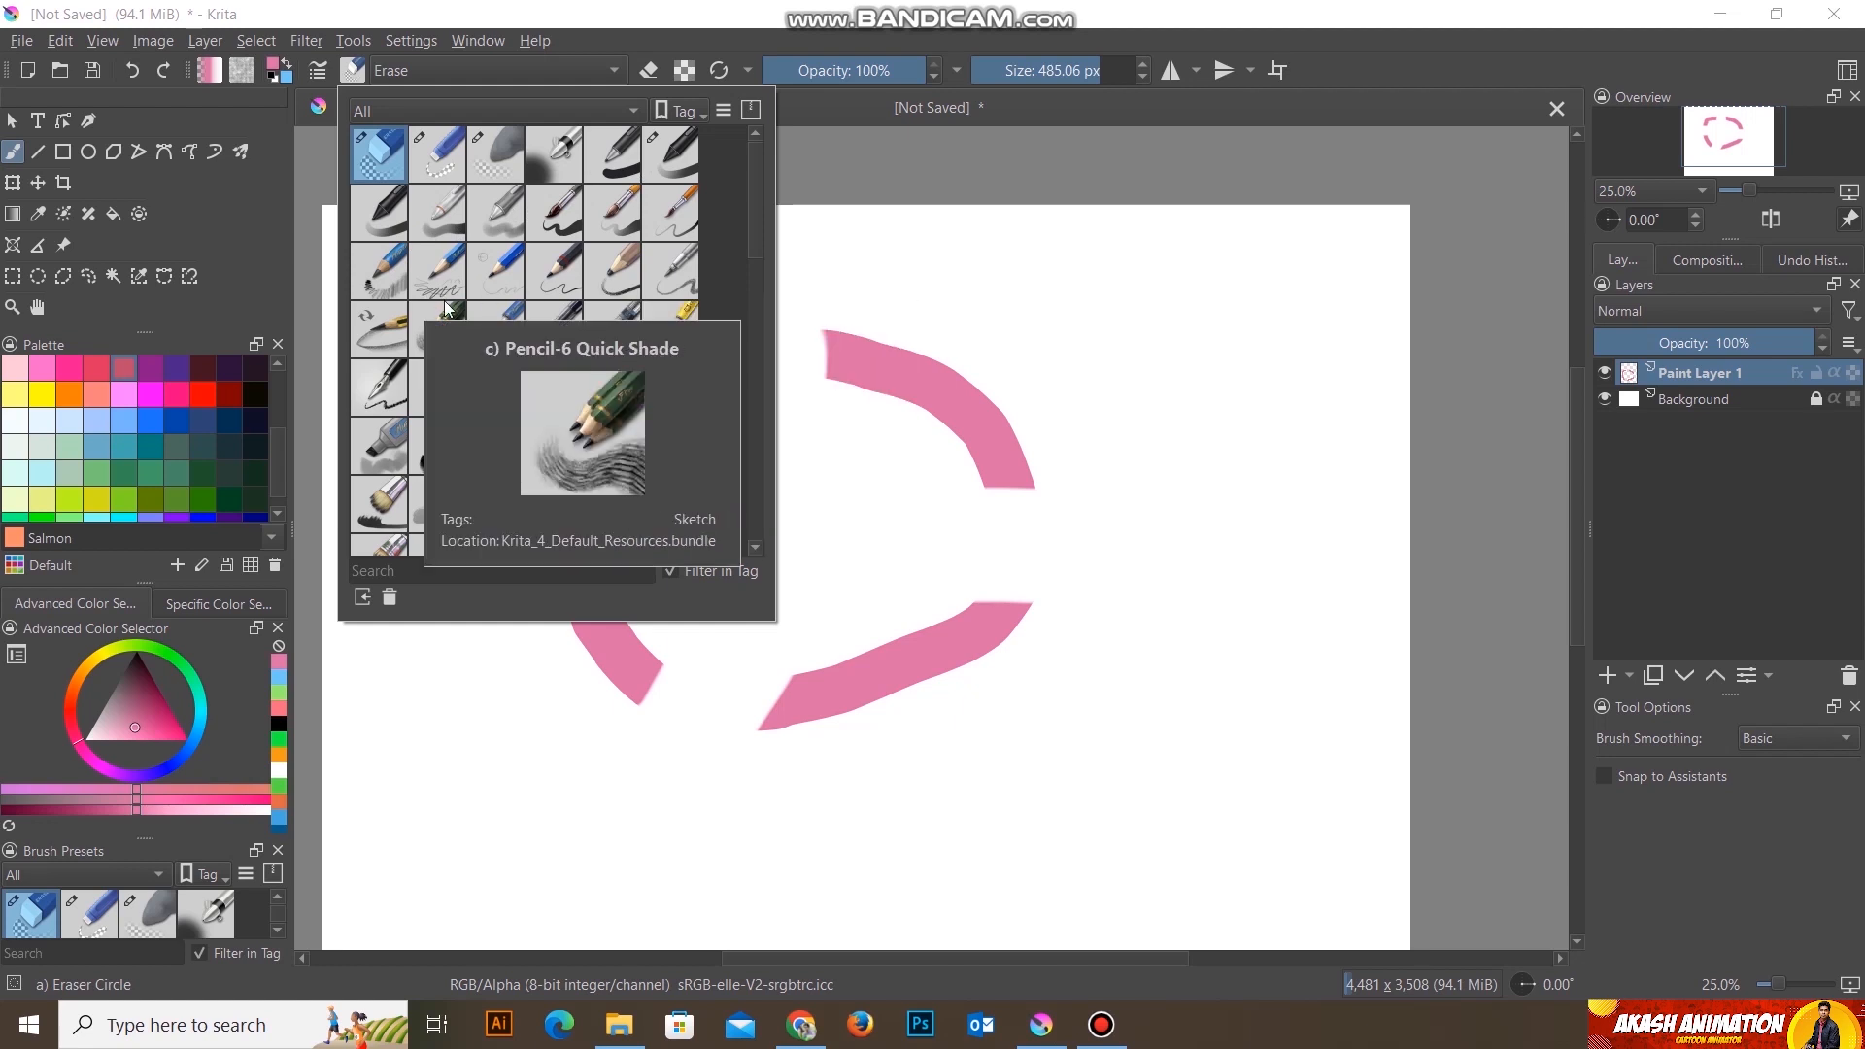
pyautogui.click(899, 224)
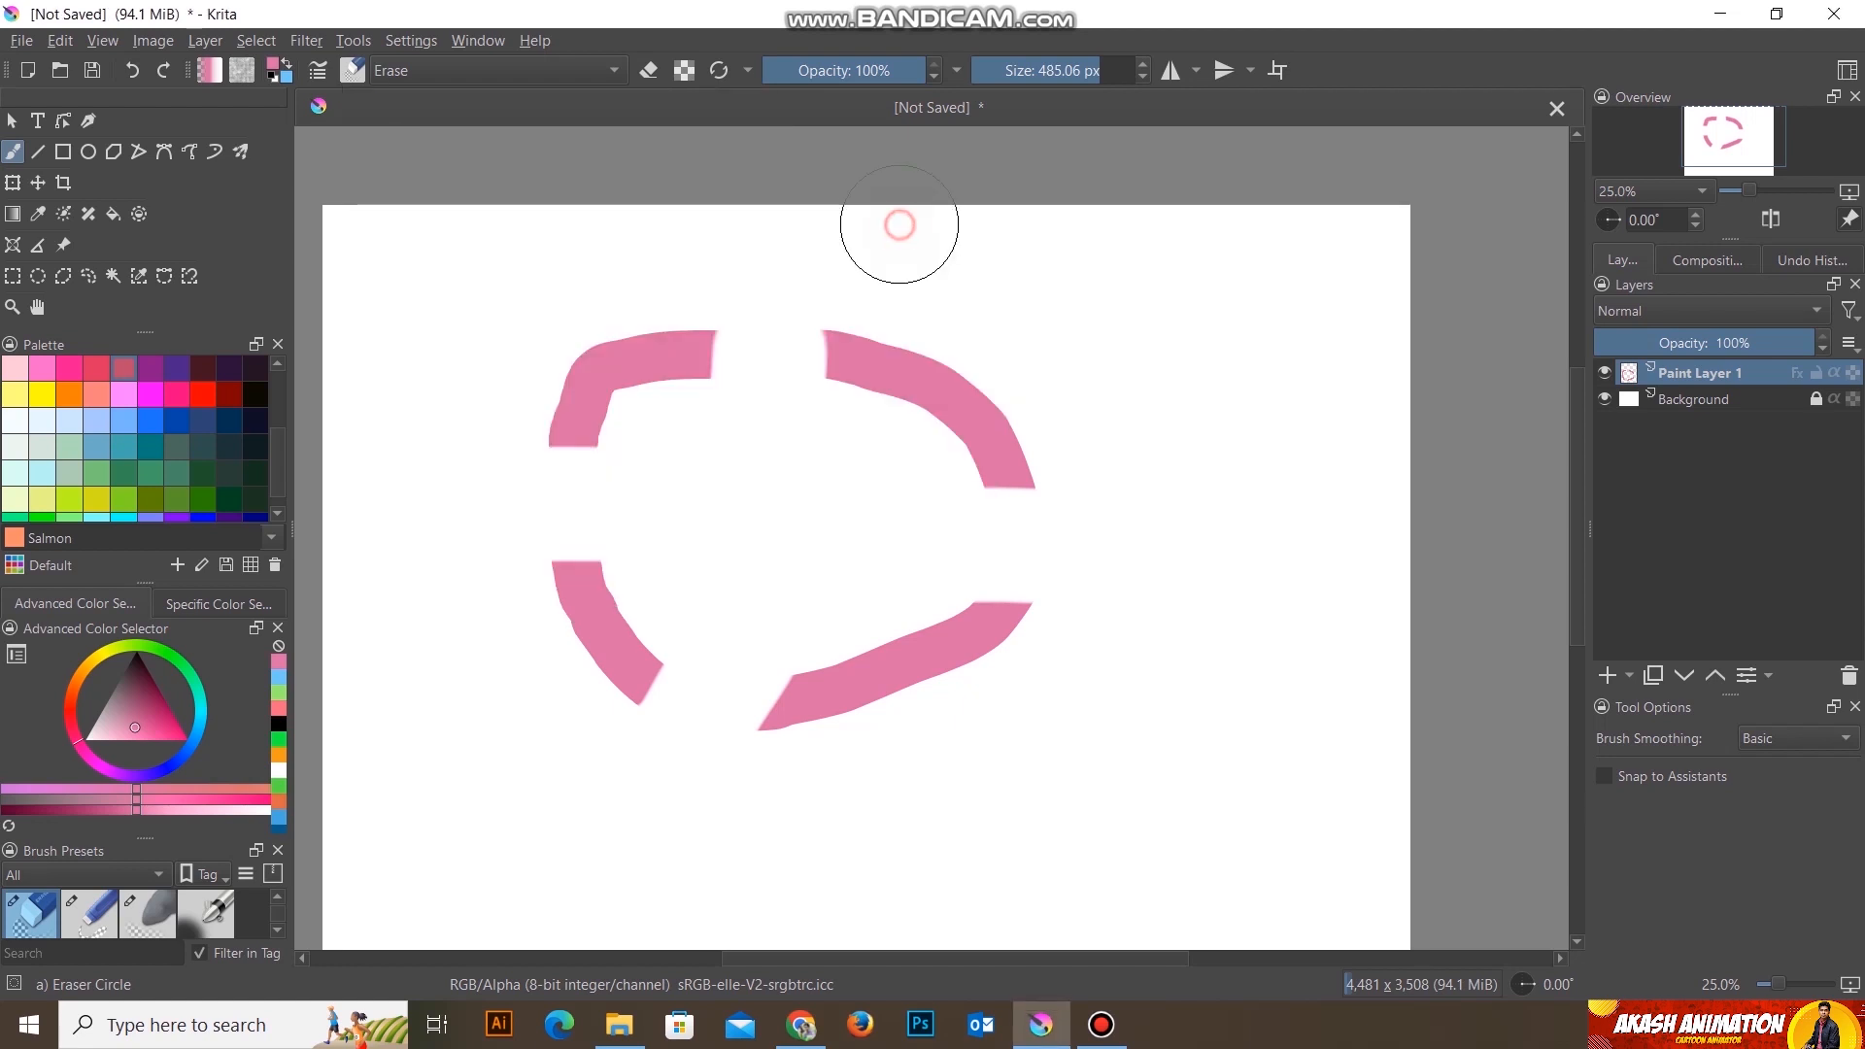
pyautogui.hotkey('ctrl', 'z')
pyautogui.hotkey('ctrl', 'z')
pyautogui.hotkey('ctrl', 'z')
# Step: Undo the pink loop, and with the "i) Wet Bristles Rough" preset paint a thin open curve and a thick wavy stroke at 485.06 px
pyautogui.hotkey('ctrl', 'z')
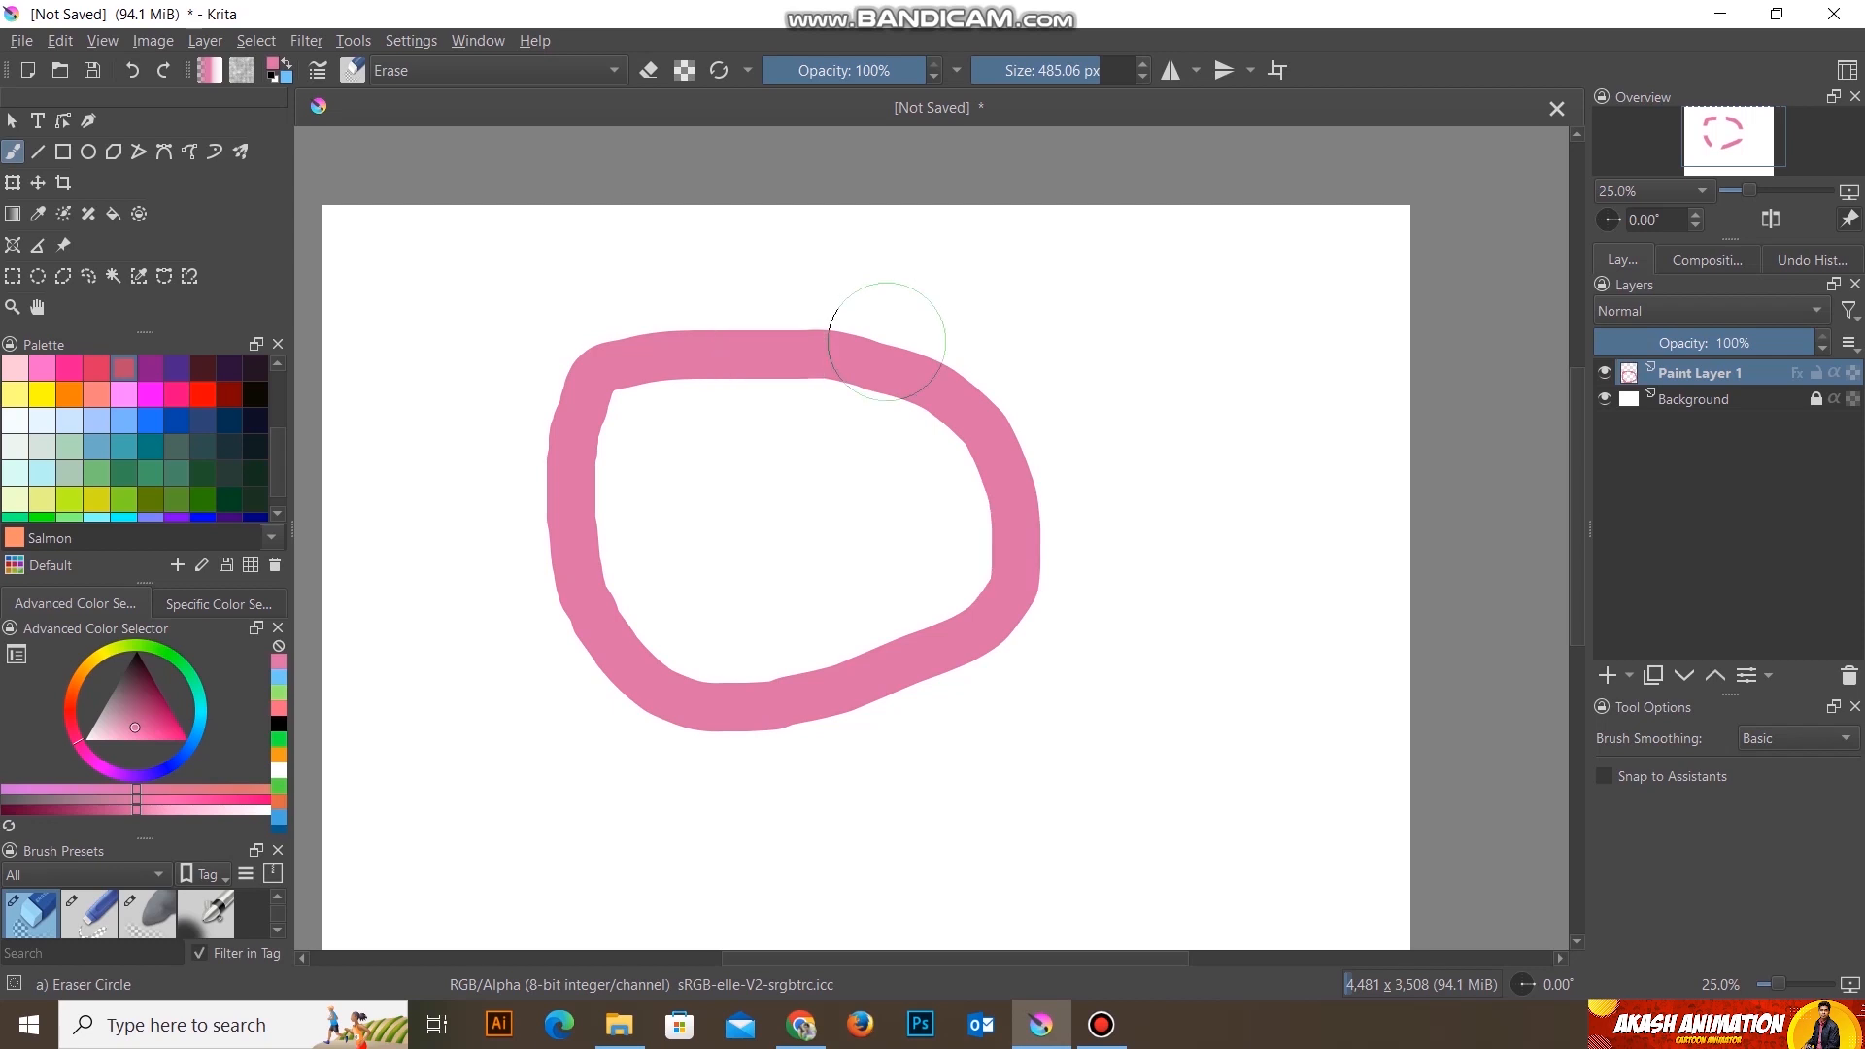
pyautogui.hotkey('ctrl', 'z')
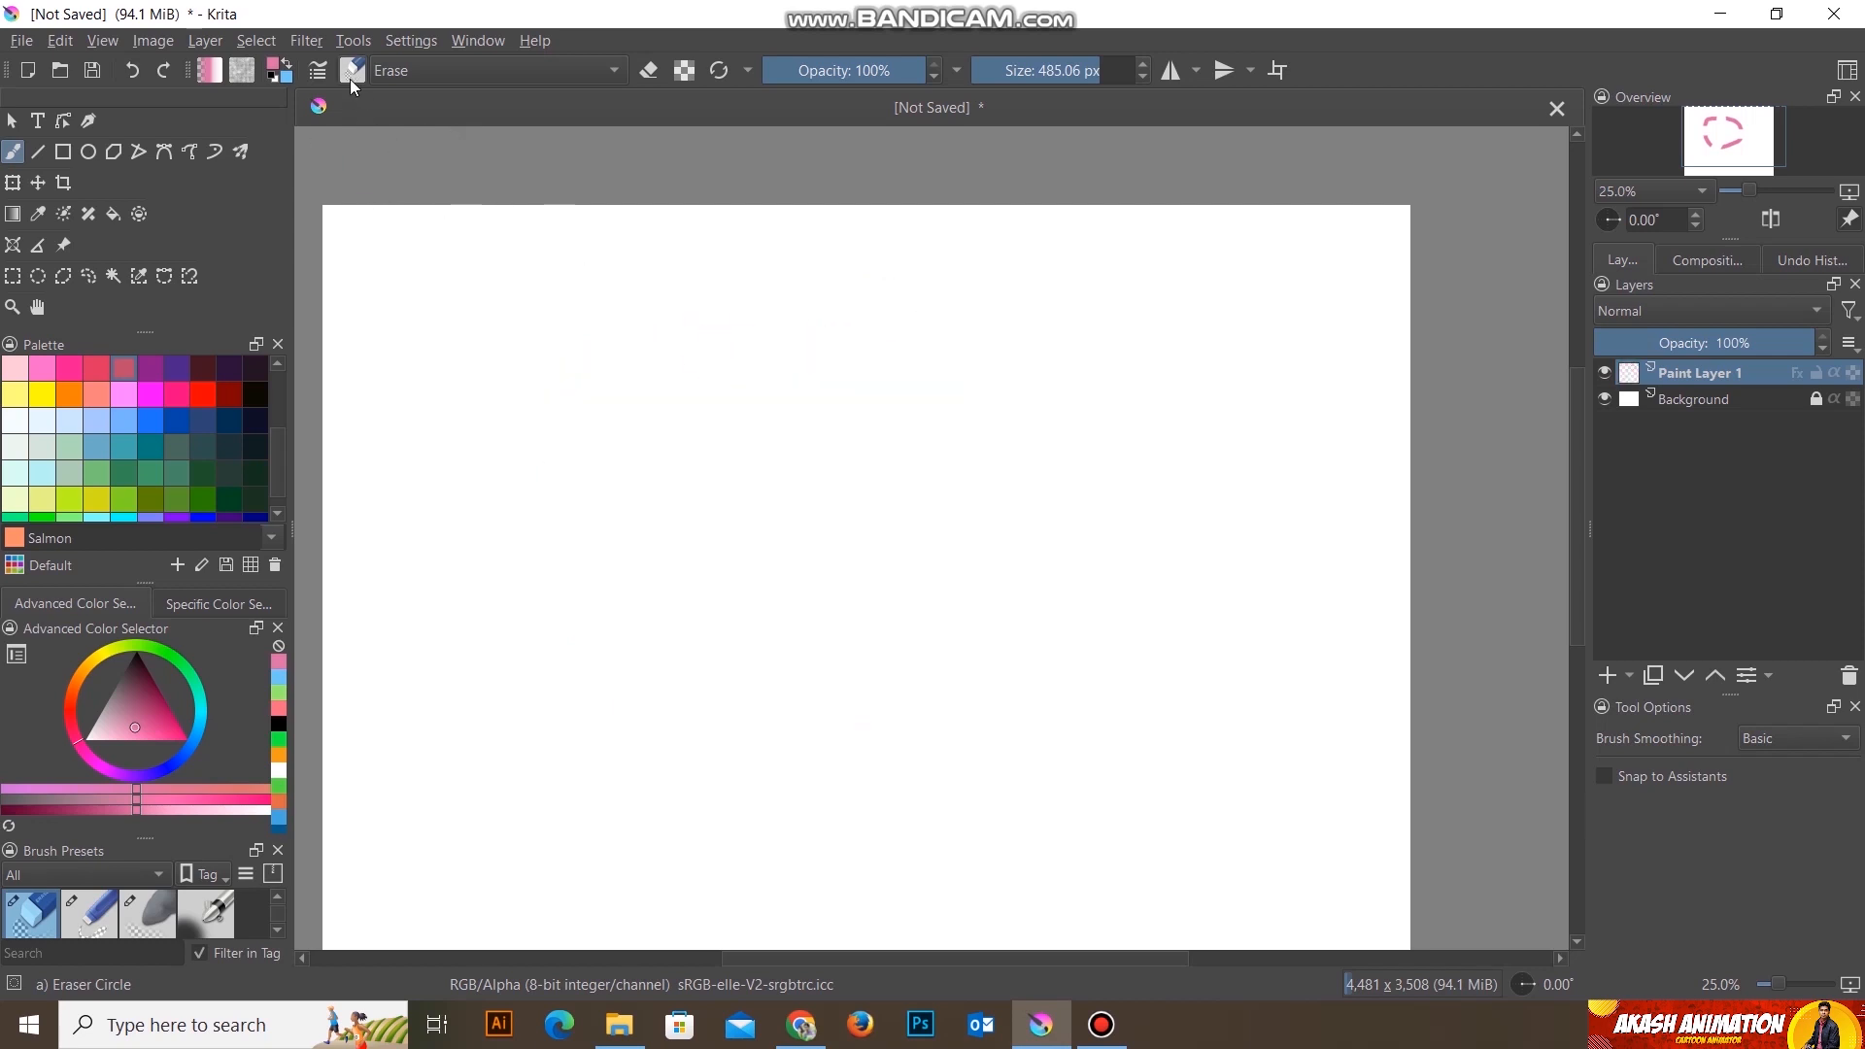
pyautogui.click(350, 76)
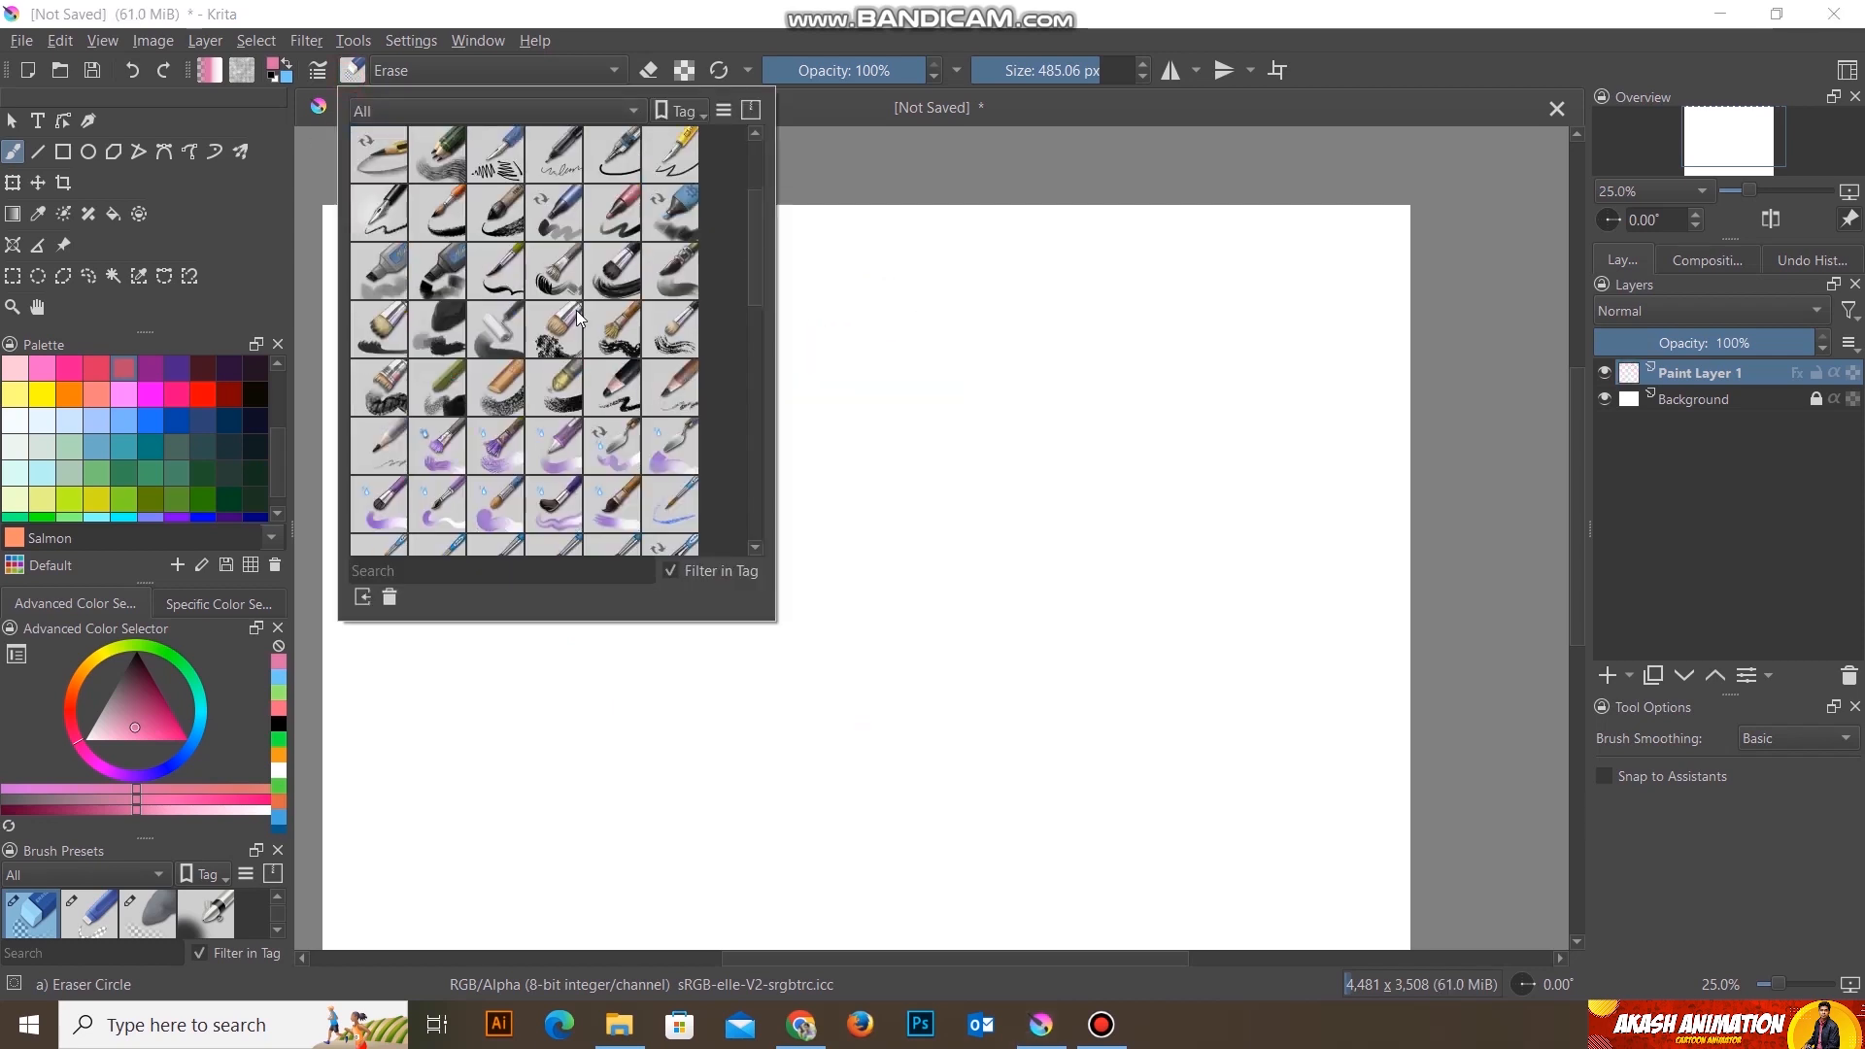
pyautogui.click(495, 271)
pyautogui.moveTo(975, 318)
pyautogui.mouseDown()
pyautogui.moveTo(1021, 638)
pyautogui.moveTo(820, 691)
pyautogui.moveTo(464, 404)
pyautogui.moveTo(744, 430)
pyautogui.mouseUp()
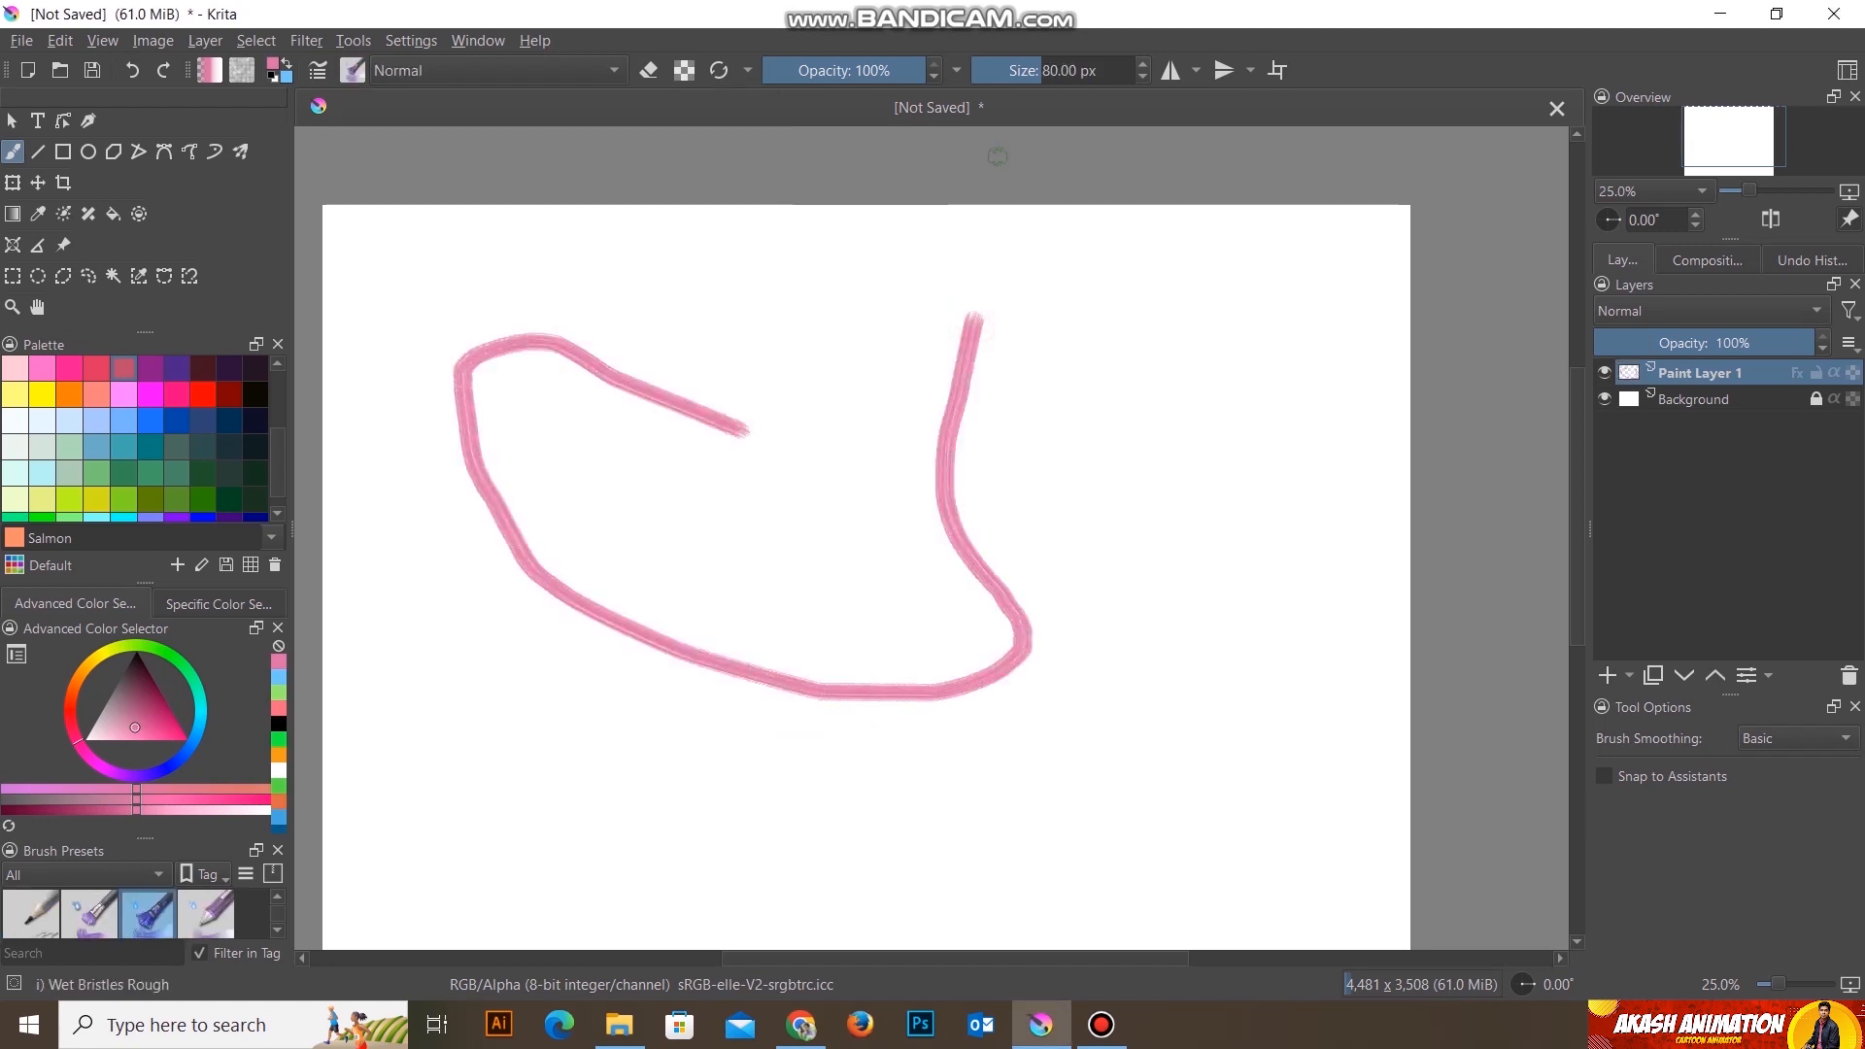
pyautogui.moveTo(1102, 71); pyautogui.dragTo(1097, 71)
pyautogui.moveTo(1183, 296)
pyautogui.mouseDown()
pyautogui.moveTo(1180, 622)
pyautogui.moveTo(708, 791)
pyautogui.moveTo(597, 806)
pyautogui.mouseUp()
# Step: Choose the "j) WaterC Basic Round-Fringe 02" preset and paint a curved stroke across the upper middle of the canvas
pyautogui.click(353, 72)
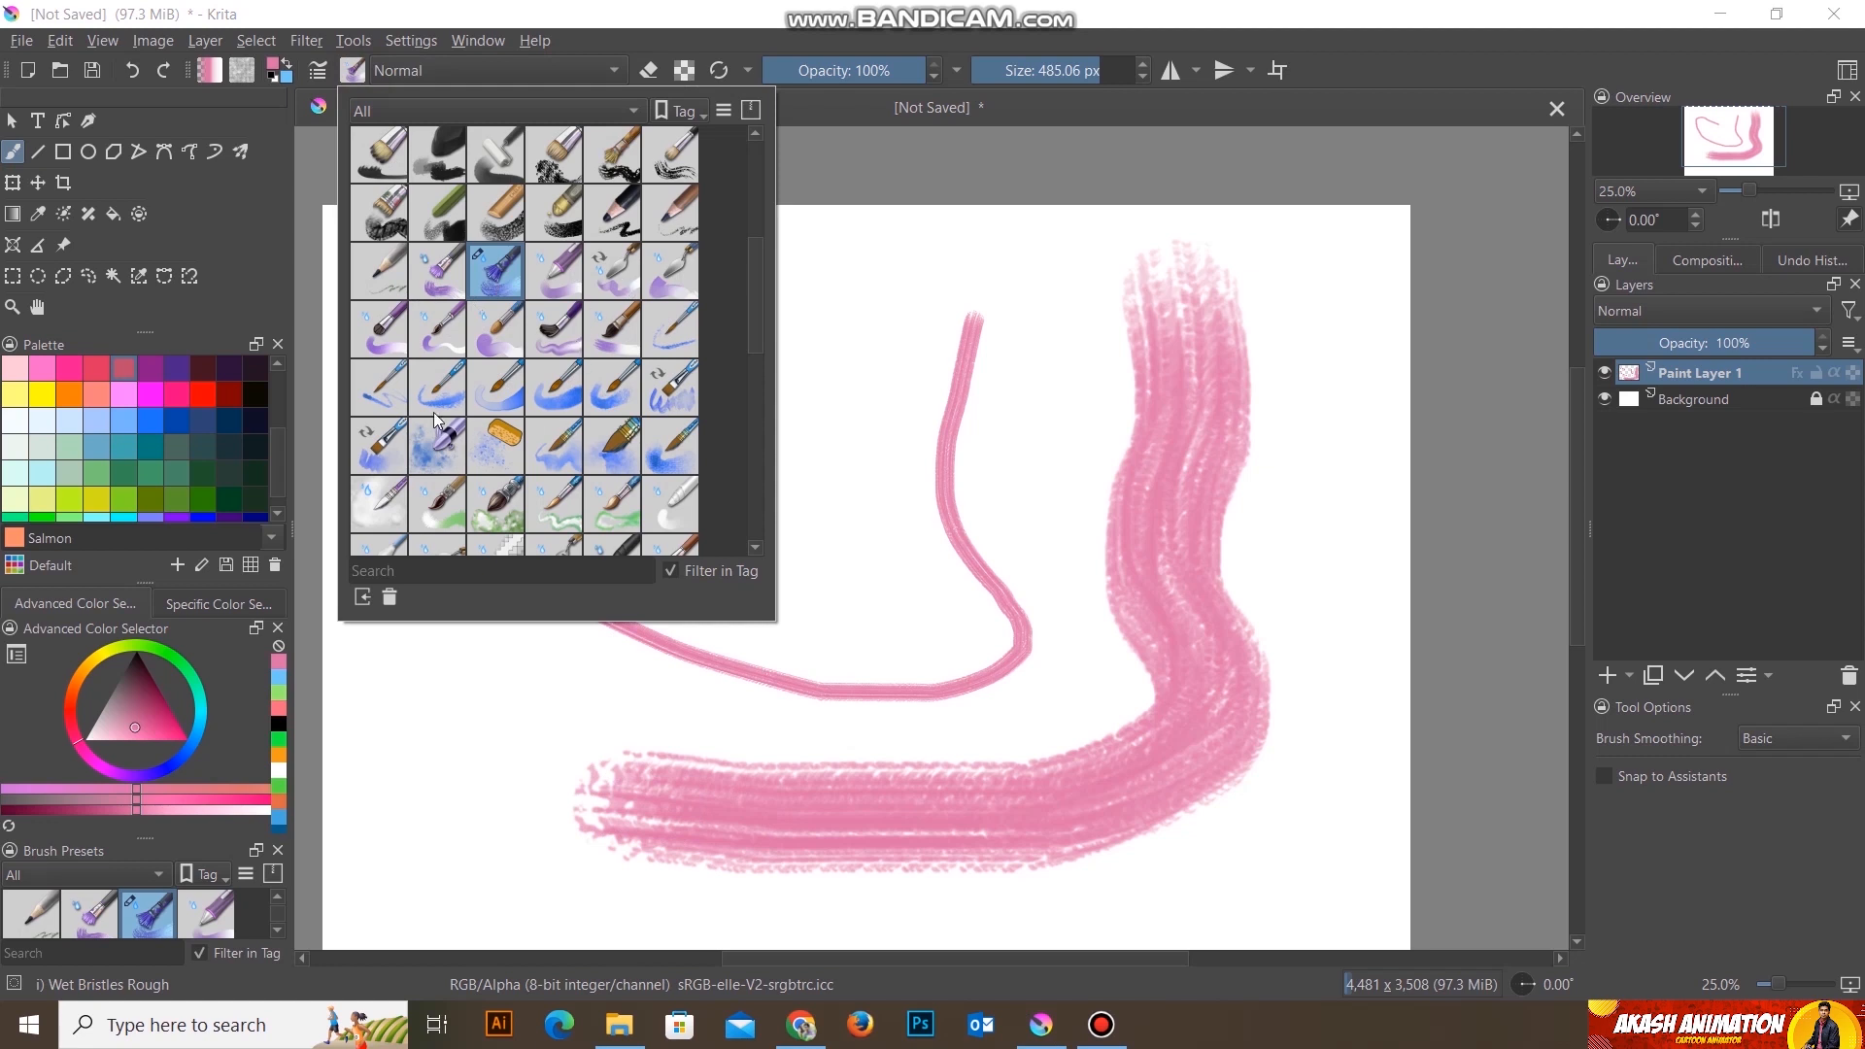
pyautogui.click(502, 404)
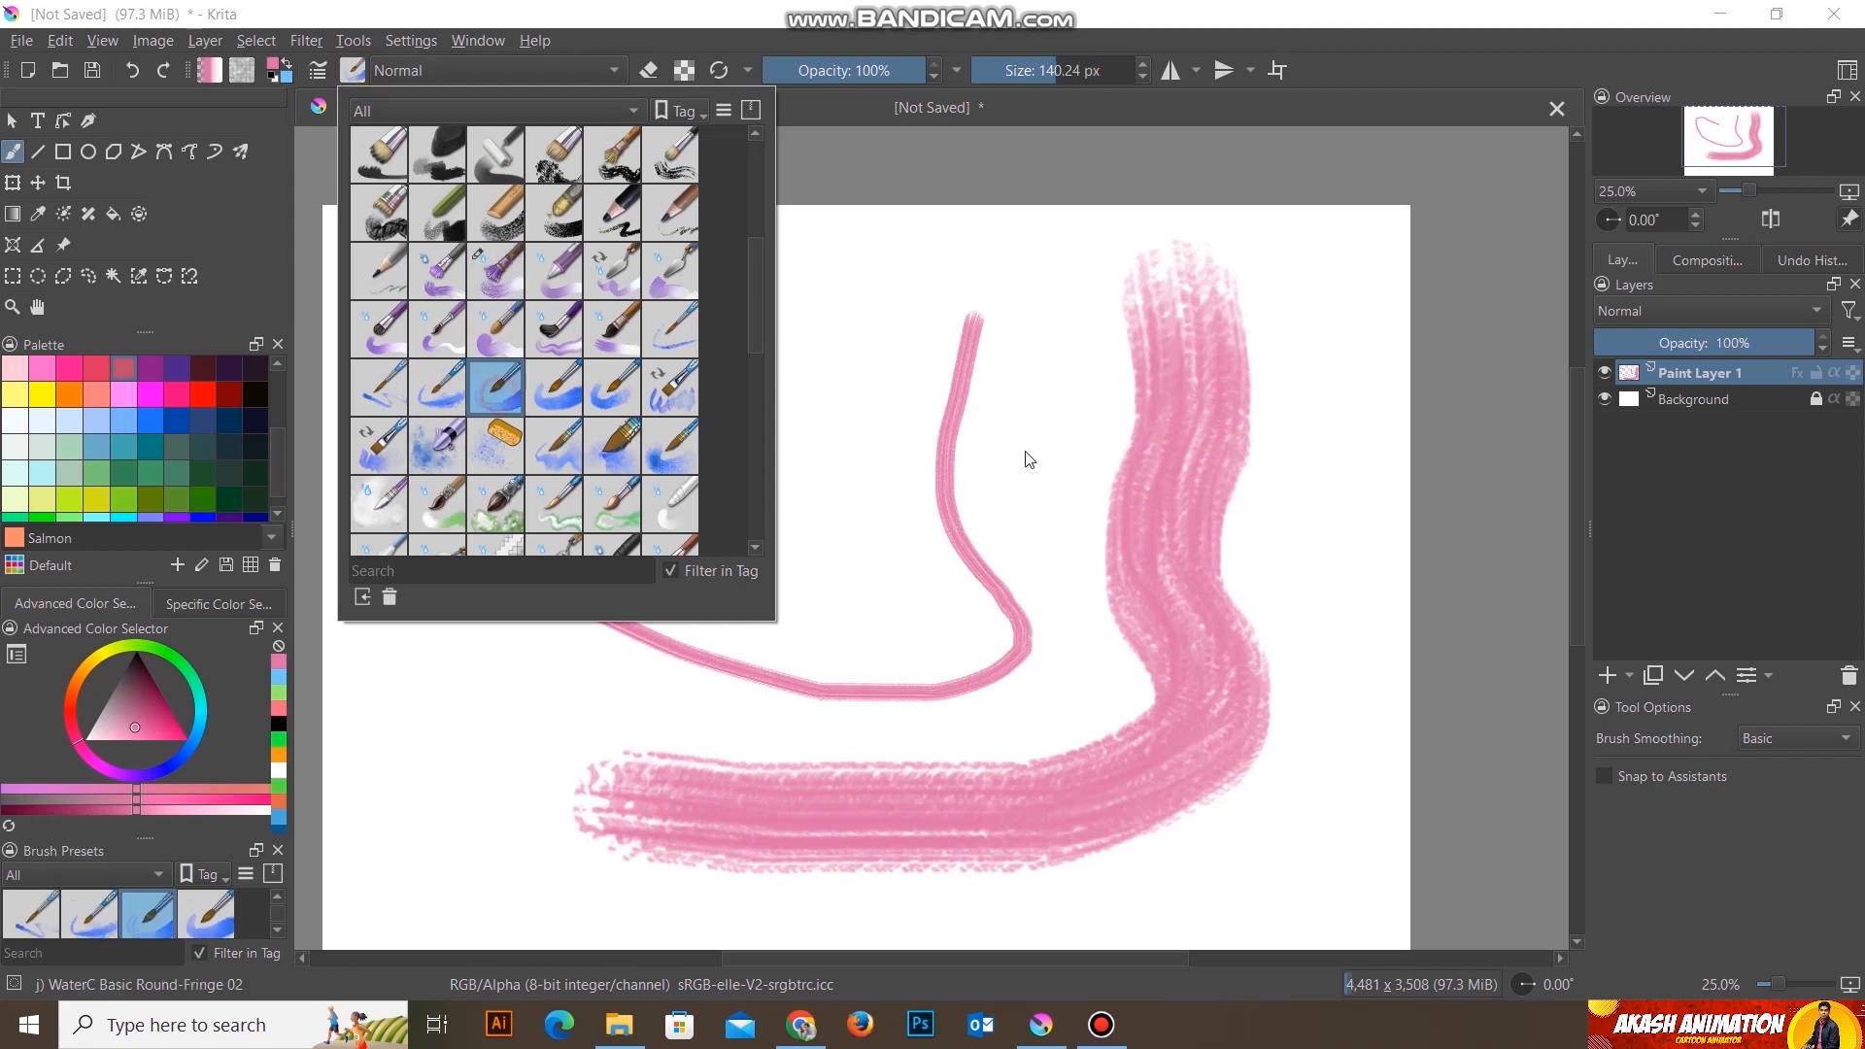
pyautogui.click(898, 359)
pyautogui.moveTo(913, 320); pyautogui.dragTo(564, 442)
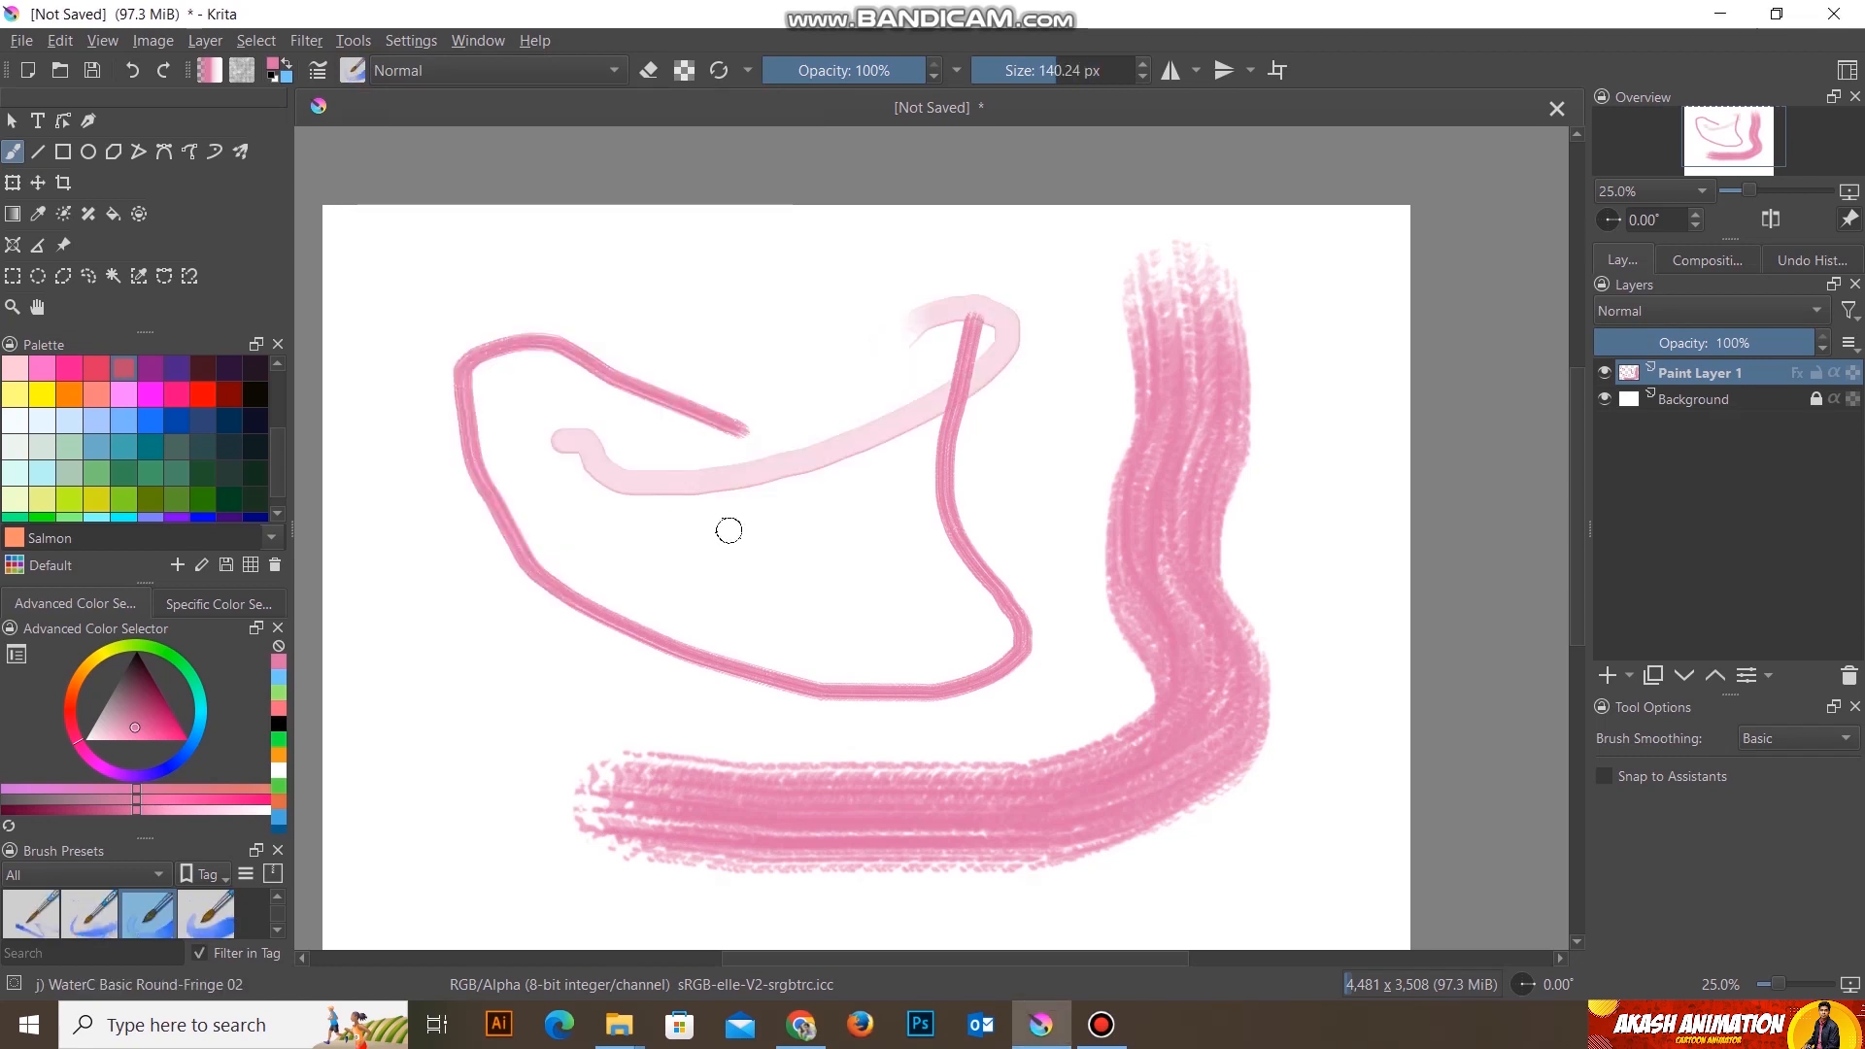
# Step: Choose the "j) WaterC Special Splats" preset and paint a large curved trail of splatters
pyautogui.click(353, 70)
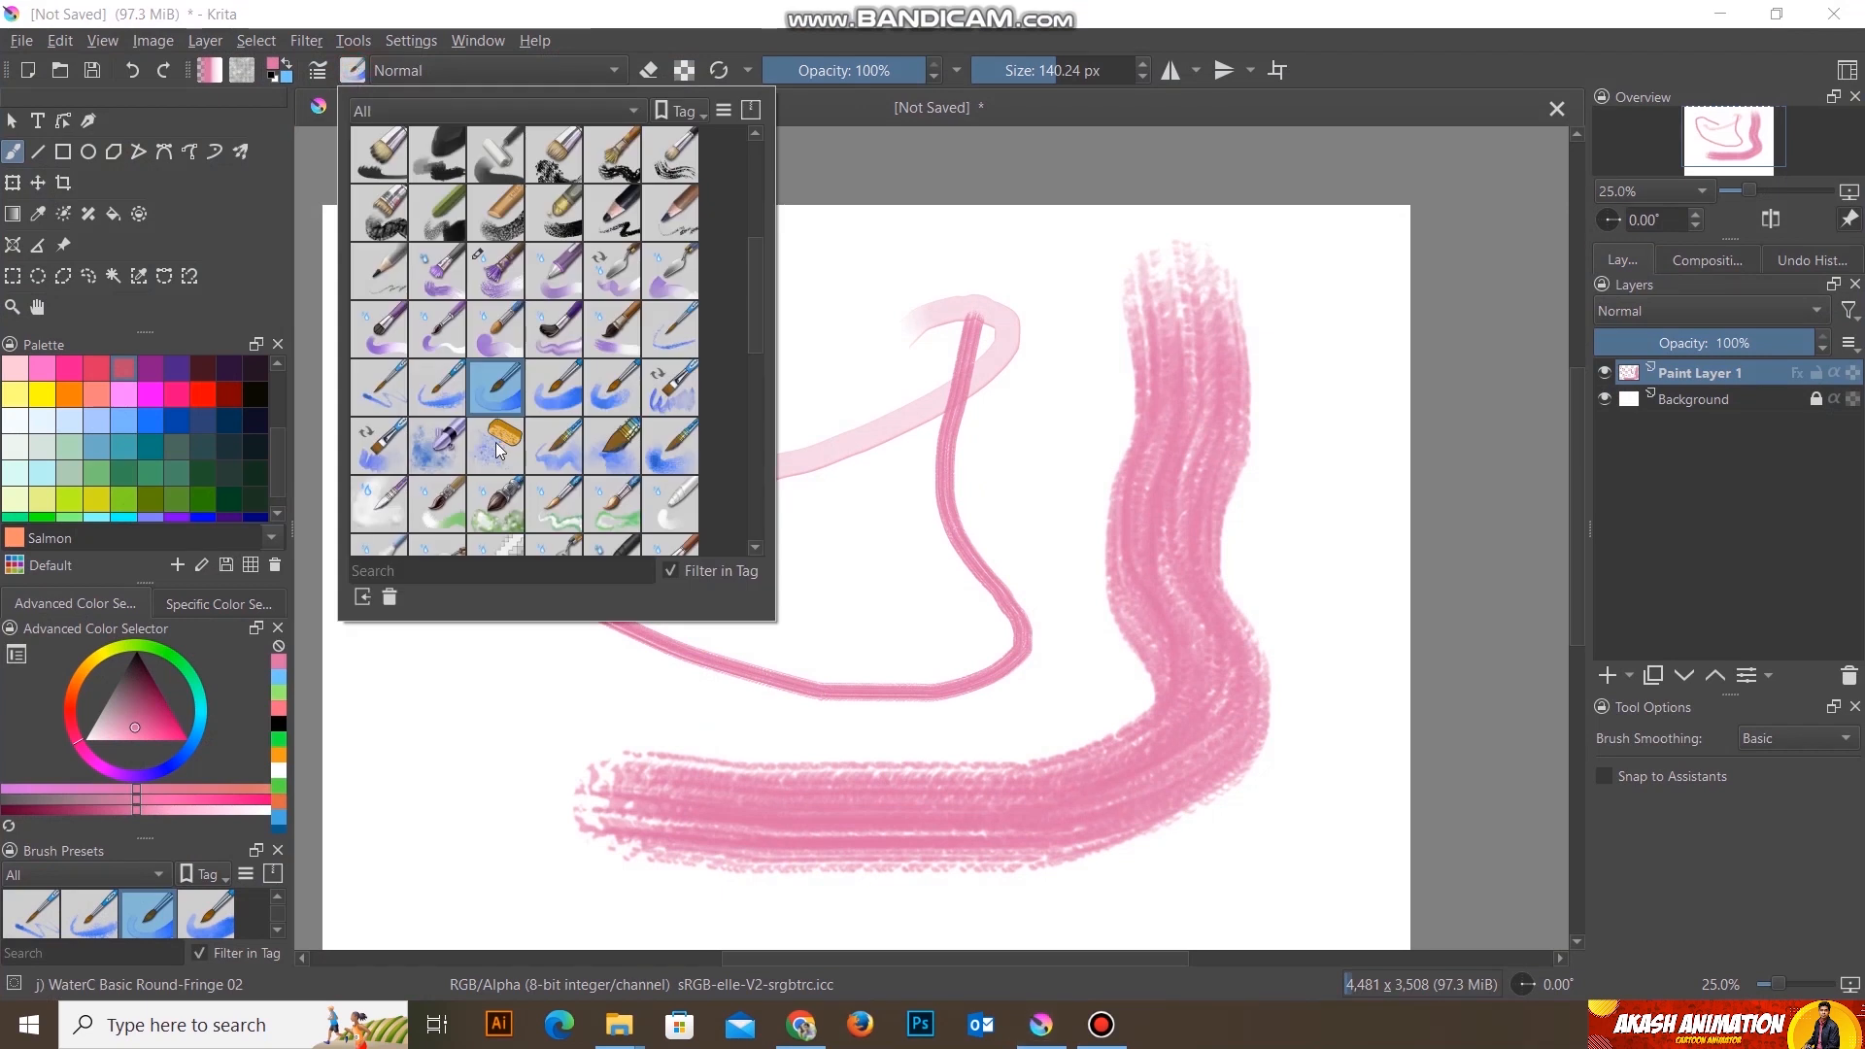
pyautogui.click(498, 442)
pyautogui.moveTo(1040, 353)
pyautogui.mouseDown()
pyautogui.moveTo(986, 588)
pyautogui.moveTo(770, 646)
pyautogui.moveTo(474, 673)
pyautogui.moveTo(391, 430)
pyautogui.moveTo(565, 496)
pyautogui.moveTo(721, 418)
pyautogui.mouseUp()
# Step: Browse further brush presets without choosing one, and undo all the test strokes on the canvas
pyautogui.click(363, 72)
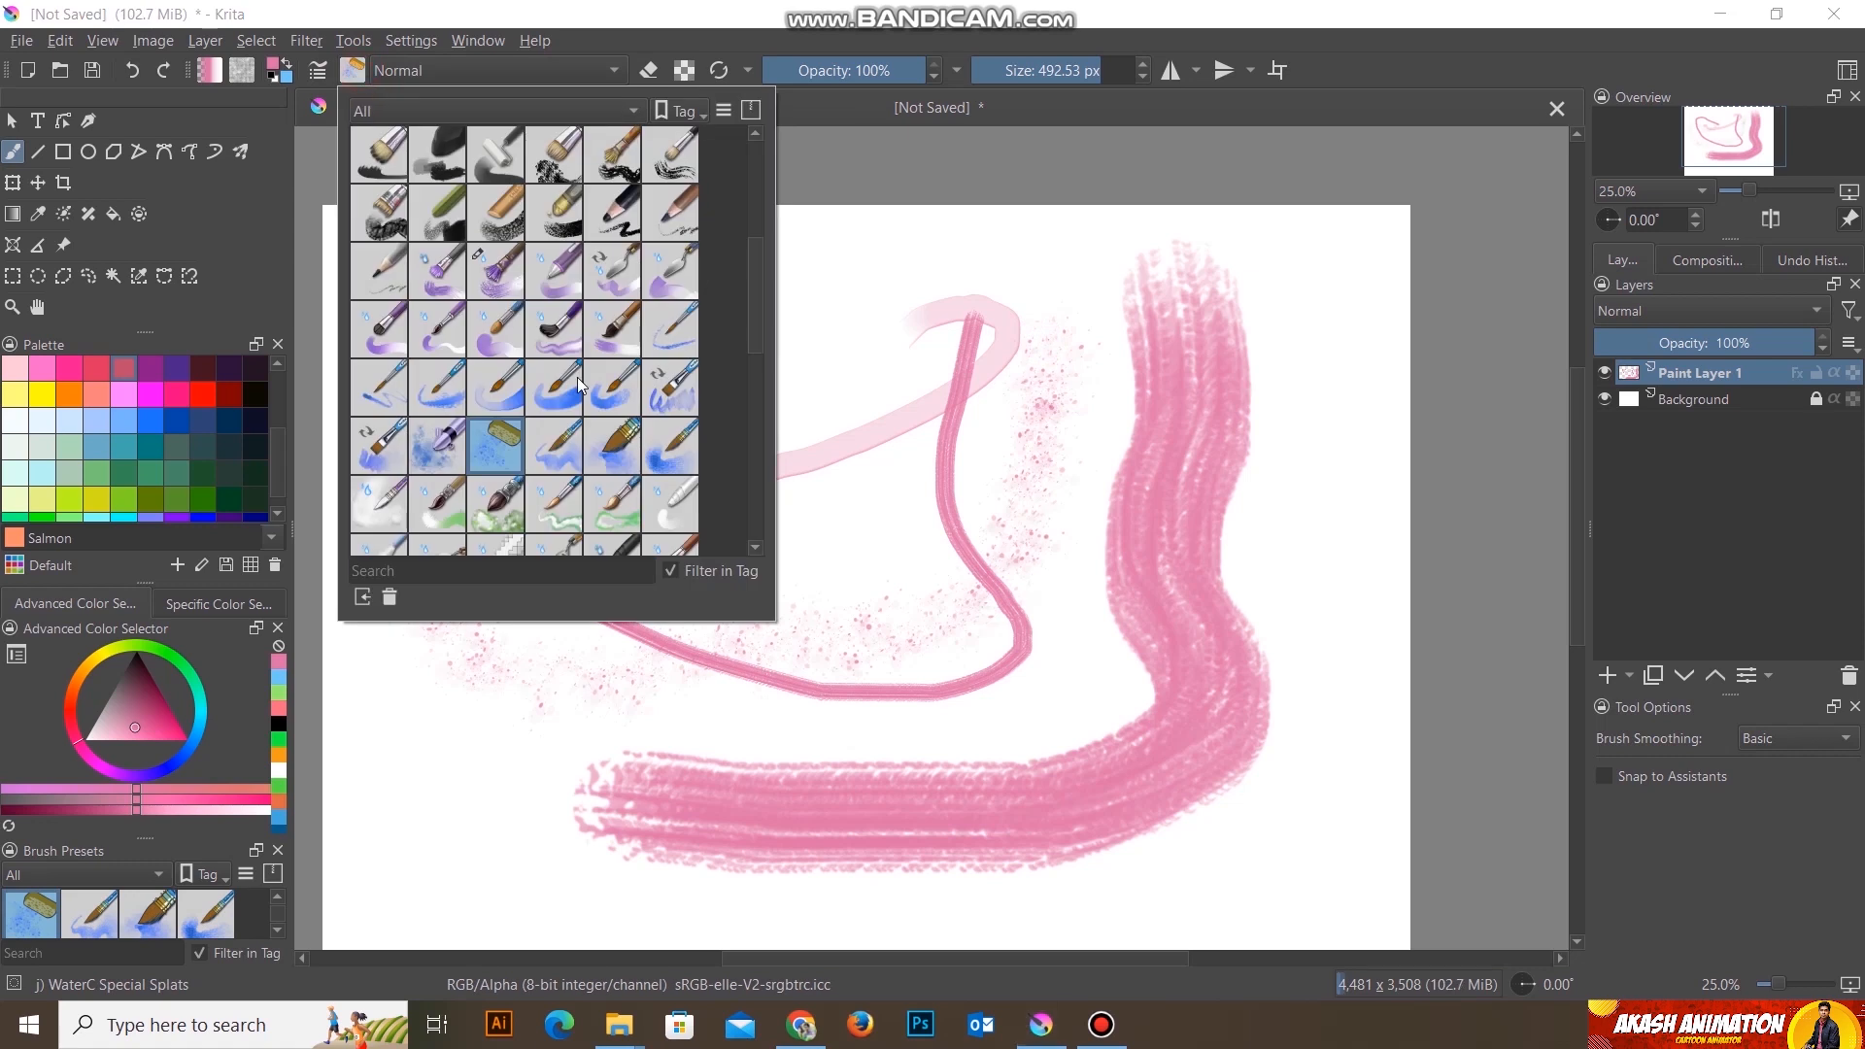
pyautogui.scroll(-2, 596, 365)
pyautogui.scroll(-2, 589, 367)
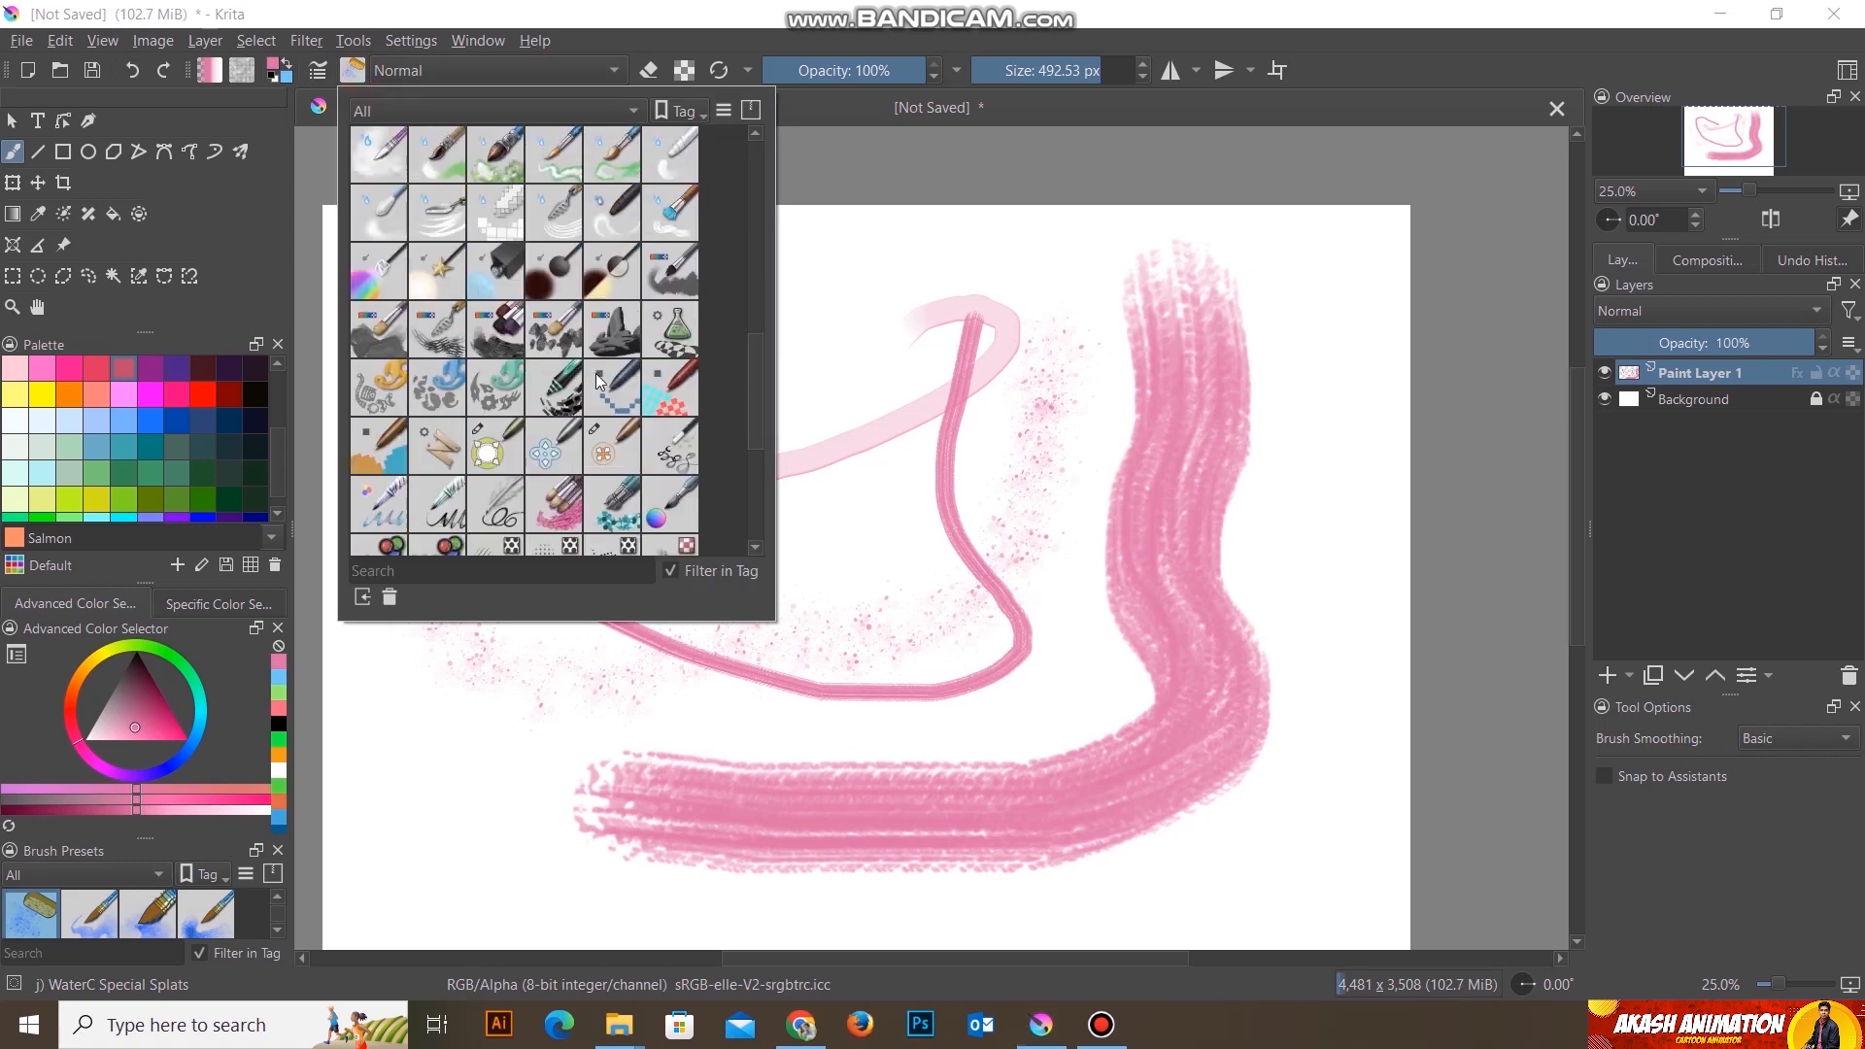
pyautogui.click(979, 500)
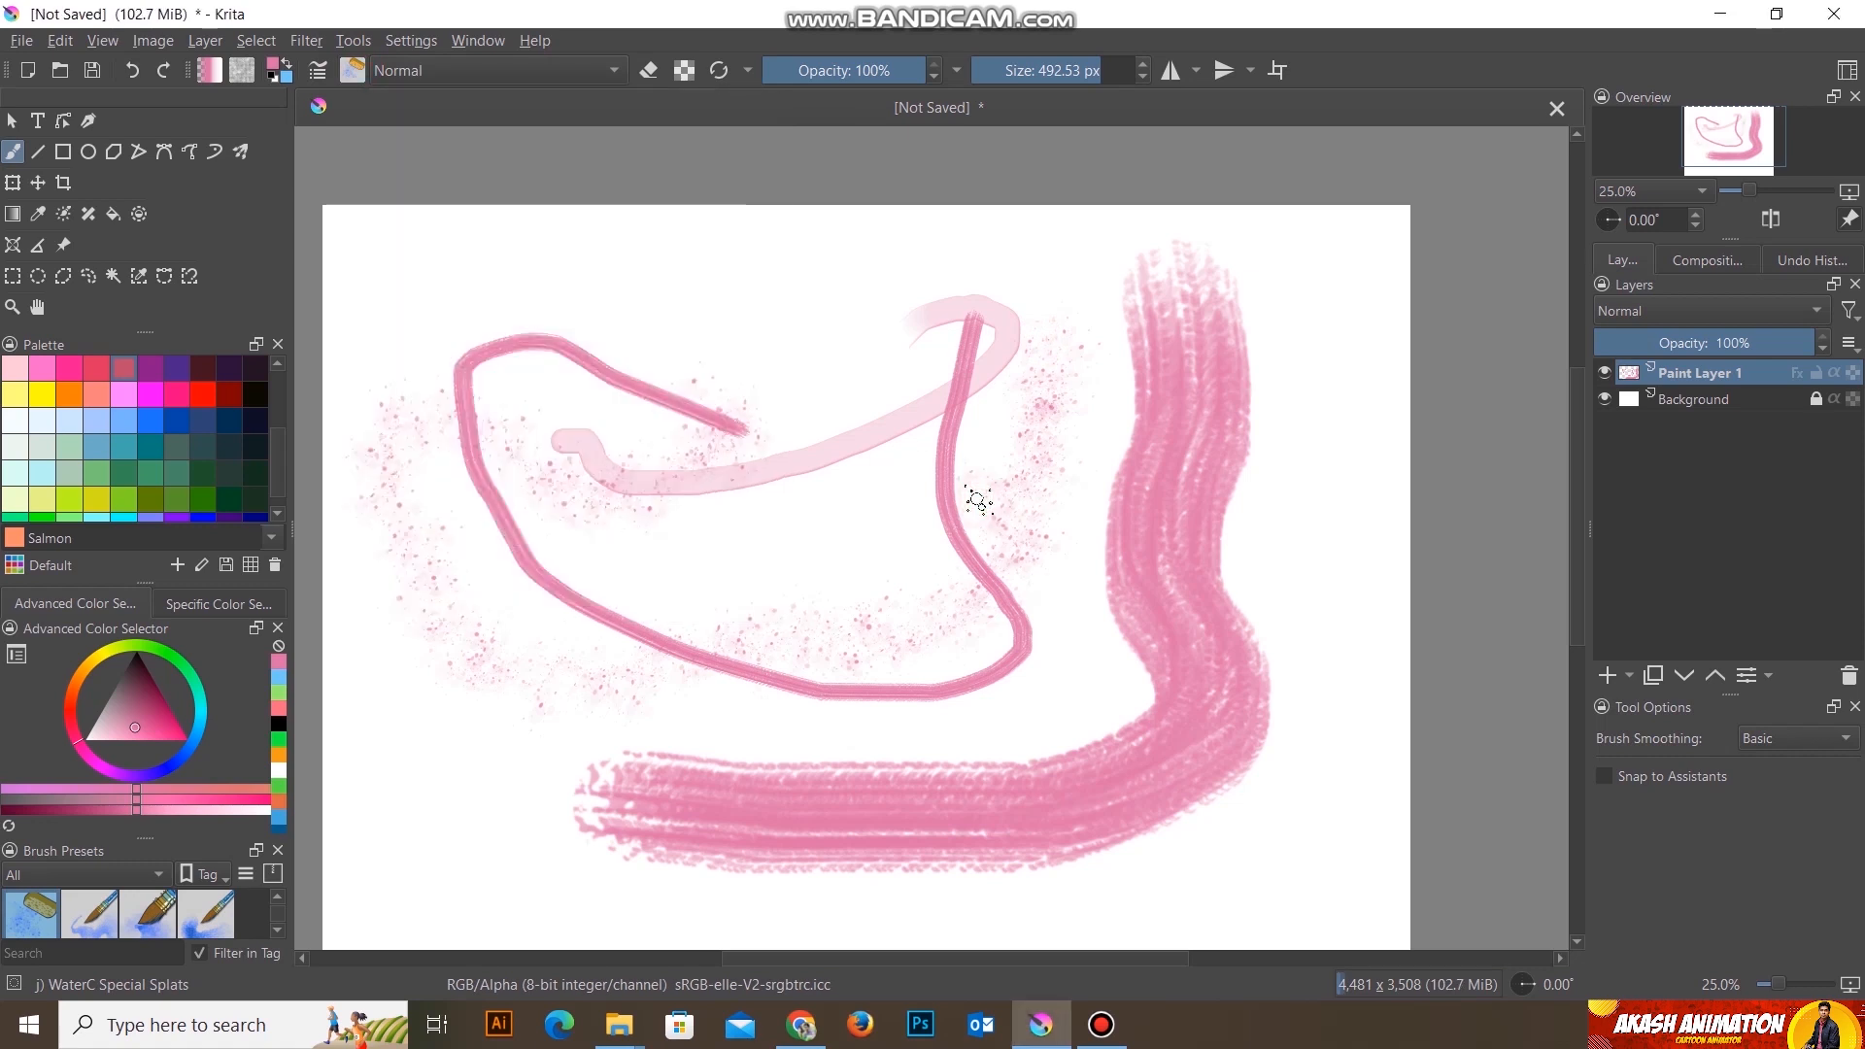
pyautogui.hotkey('ctrl', 'z')
pyautogui.hotkey('ctrl', 'z')
pyautogui.hotkey('ctrl', 'z')
pyautogui.hotkey('ctrl', 'z')
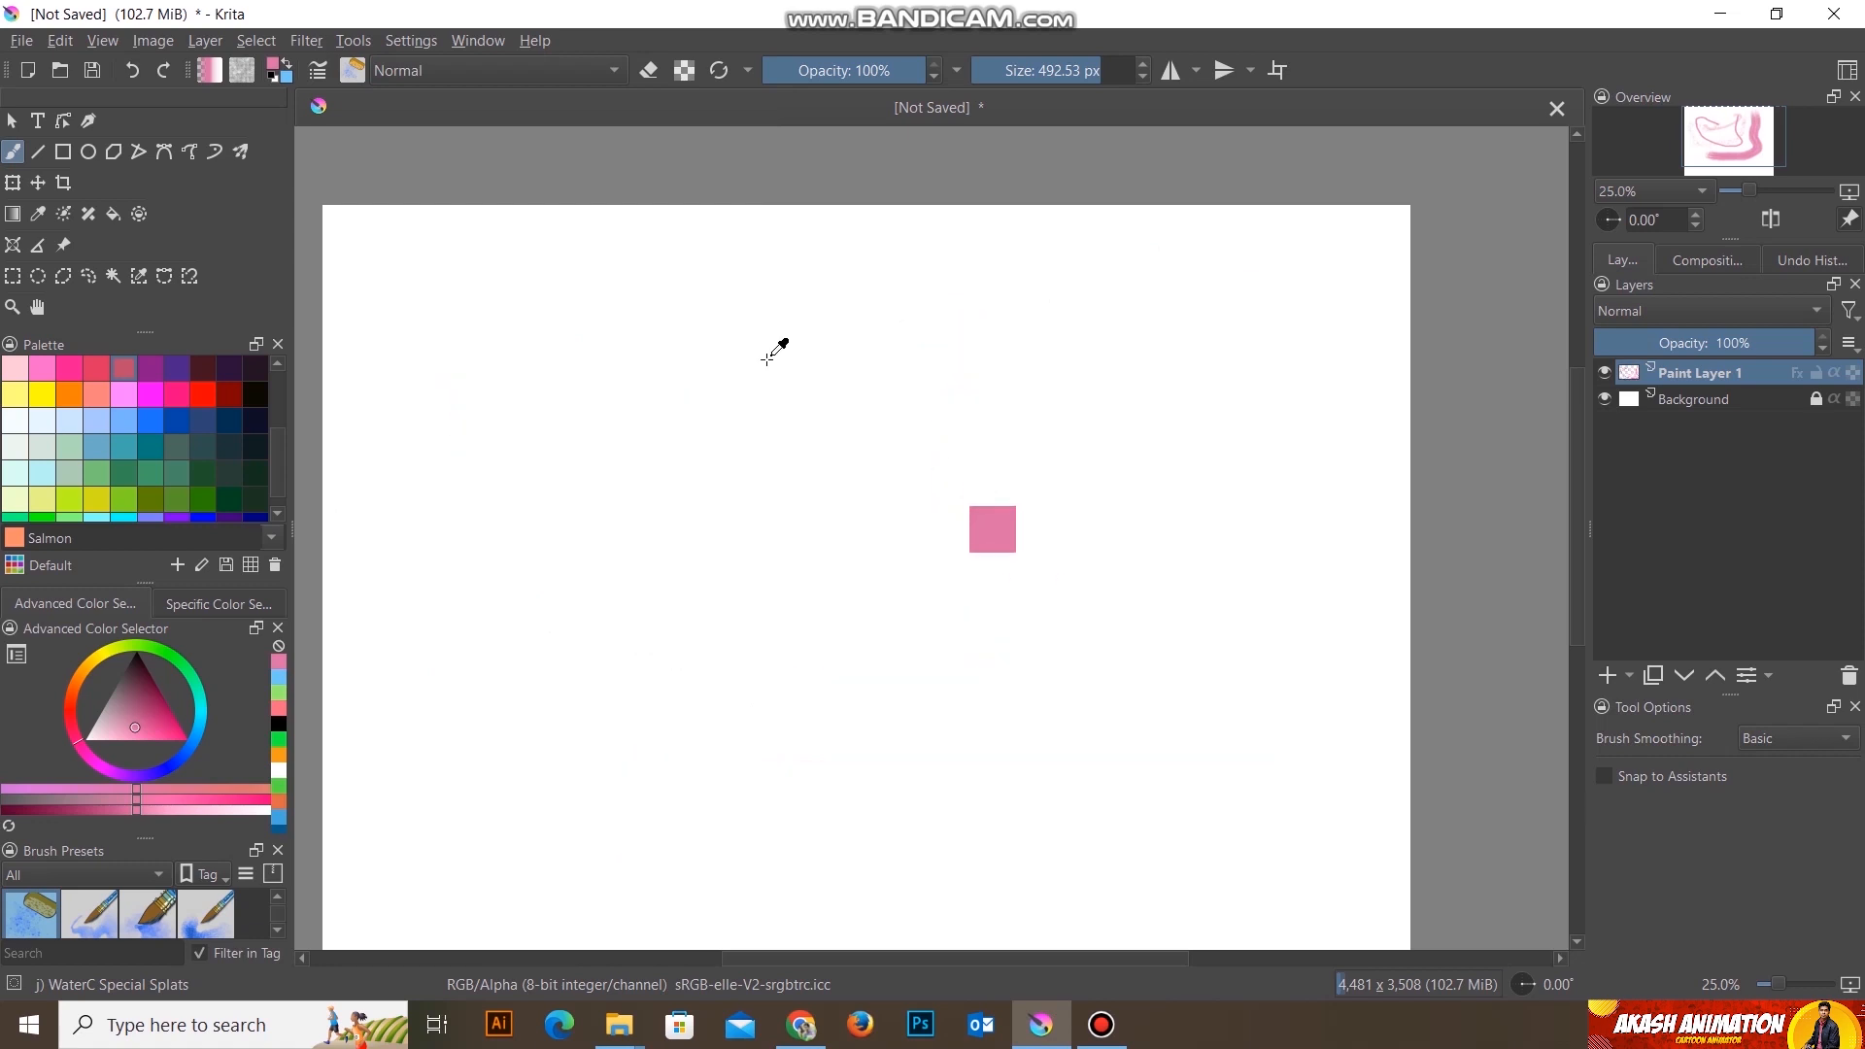
# Step: Paint two thick, roughly vertical pink bars side by side with the "b) Basic-2 Opacity" preset at 432.01 px
pyautogui.click(353, 70)
pyautogui.scroll(5, 476, 184)
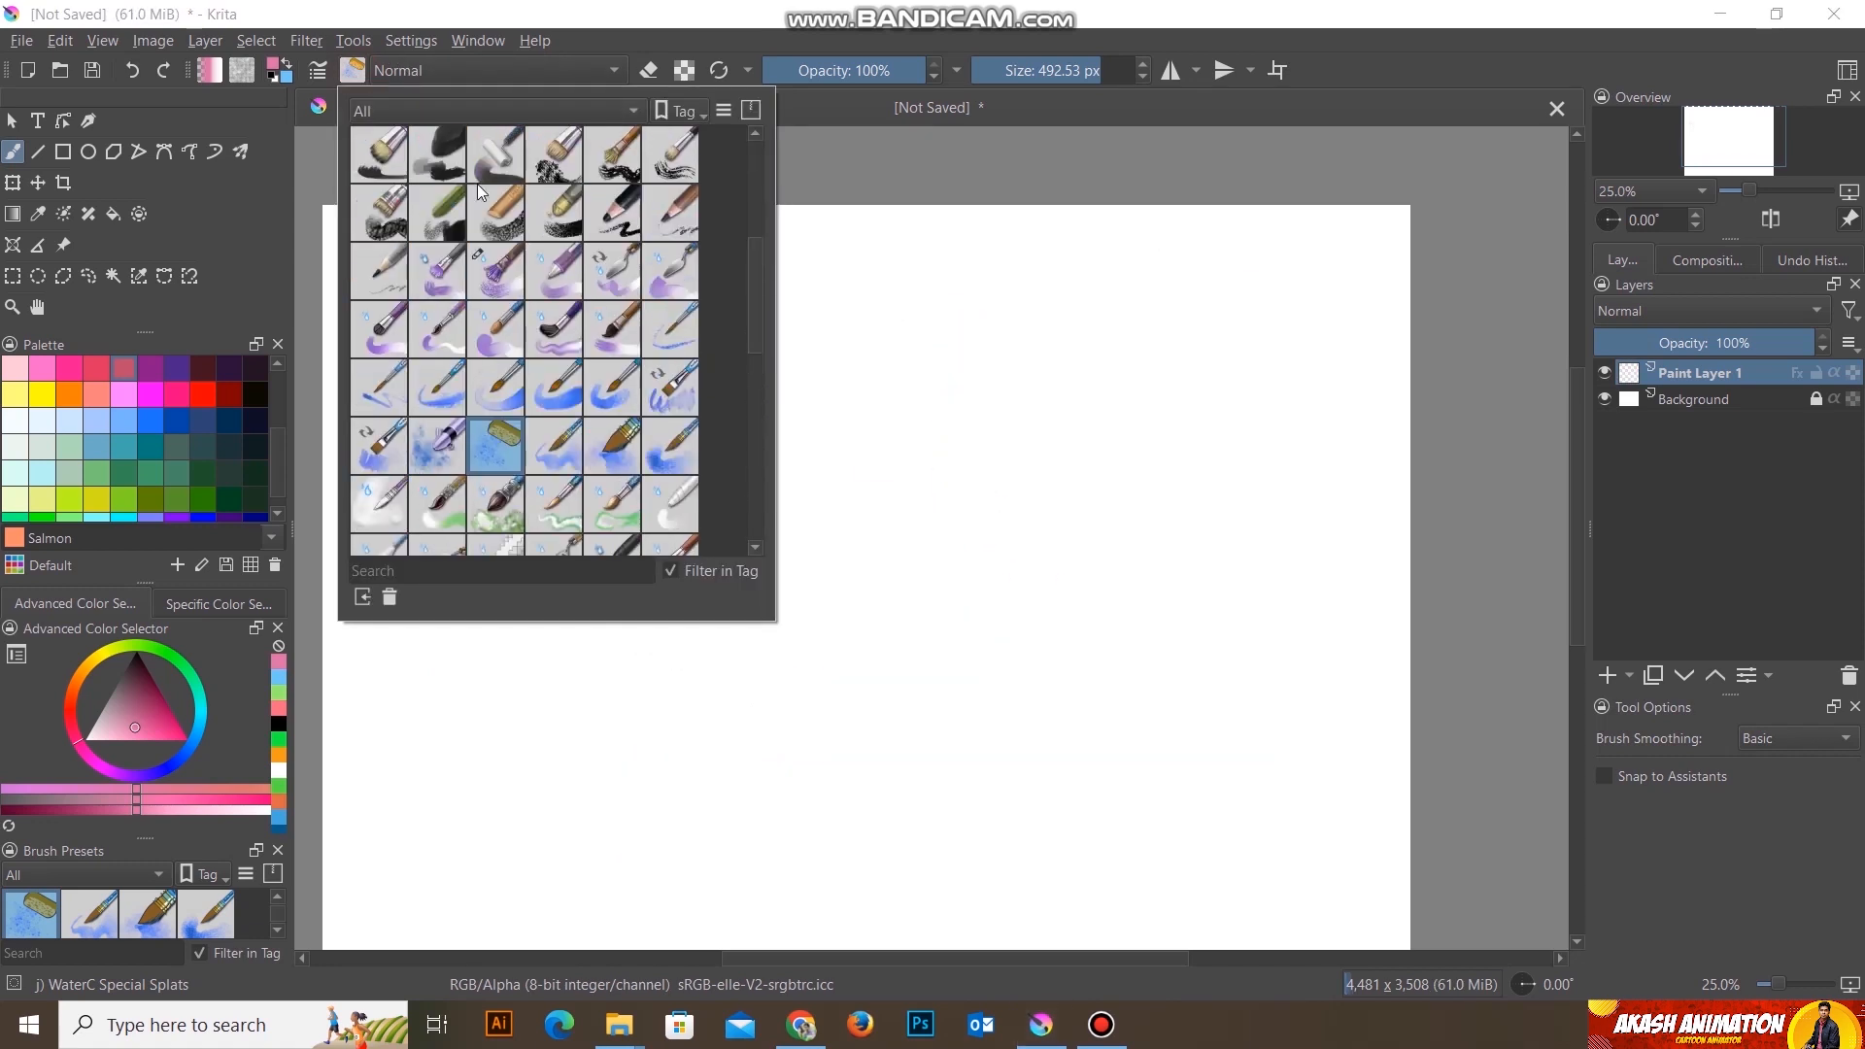
pyautogui.click(673, 167)
pyautogui.click(972, 335)
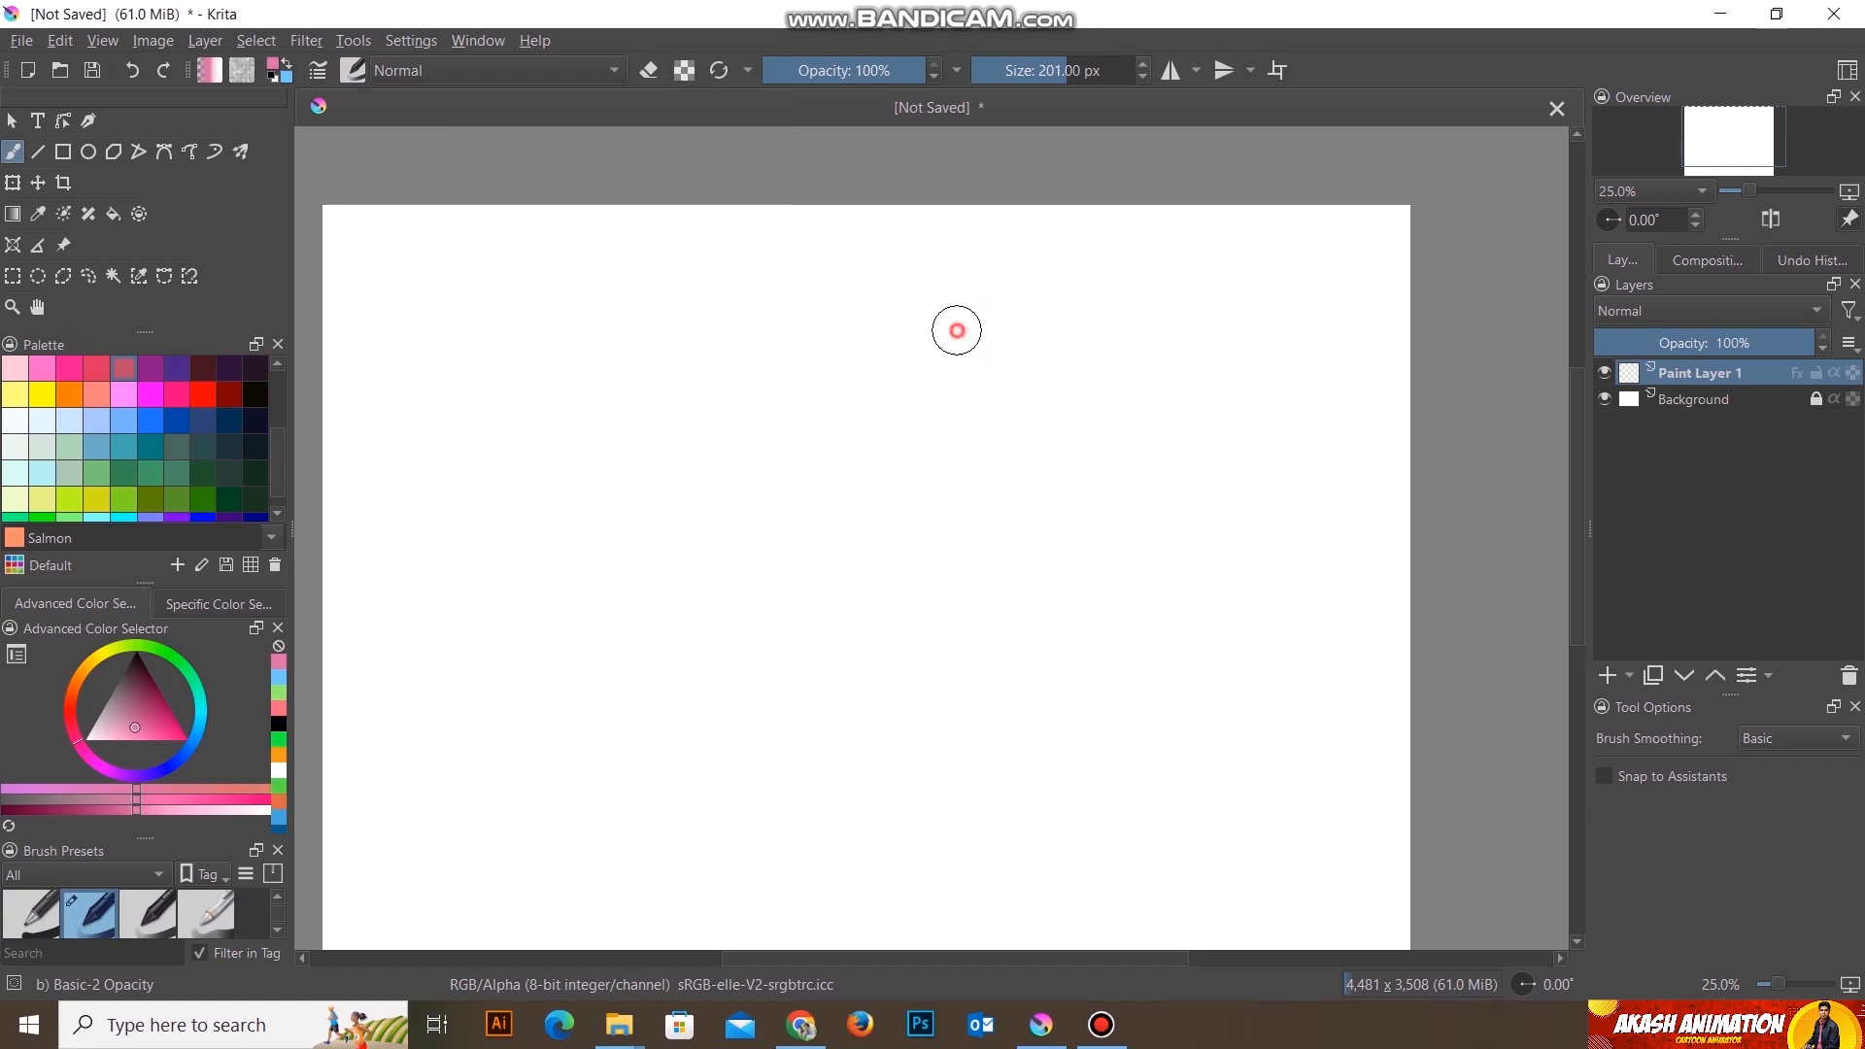
pyautogui.moveTo(1063, 70); pyautogui.dragTo(1097, 70)
pyautogui.moveTo(736, 311); pyautogui.dragTo(671, 842)
pyautogui.moveTo(1085, 313); pyautogui.dragTo(1044, 831)
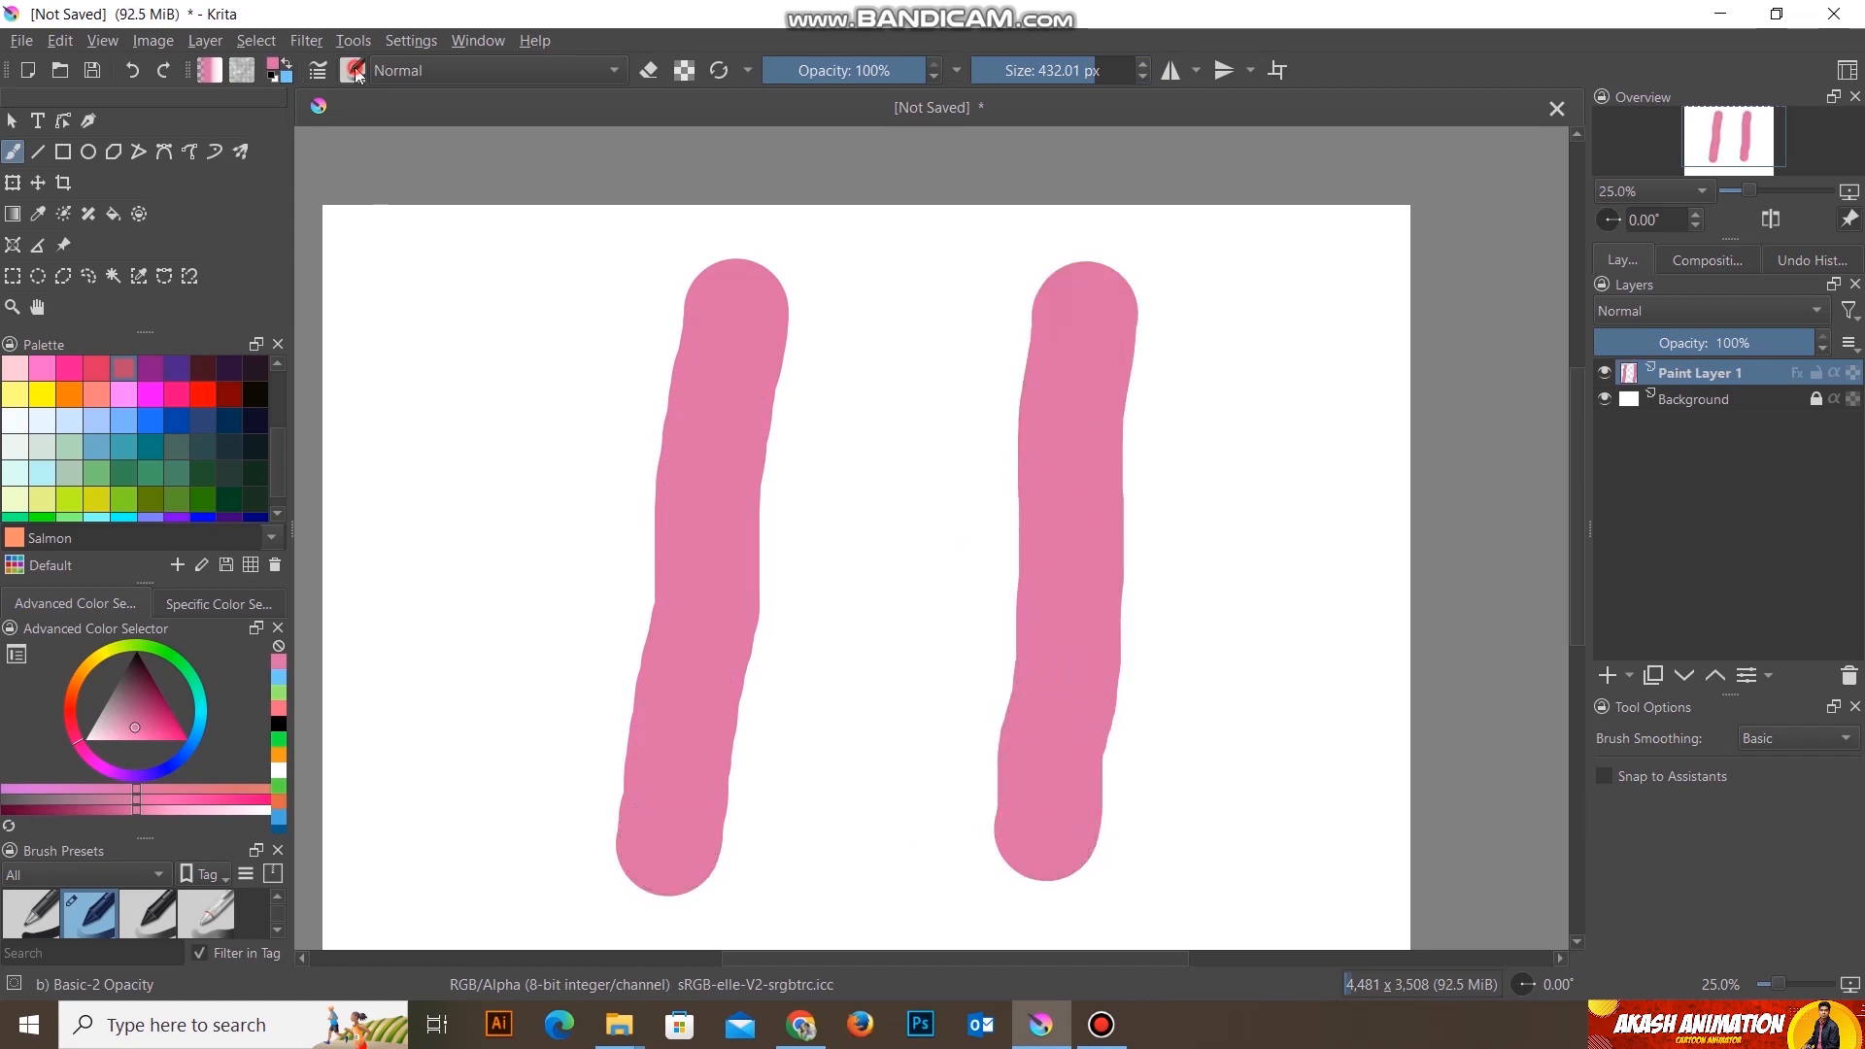
# Step: Choose the "v) Distort Grow" preset and bulge the edges of the left pink bar
pyautogui.click(353, 70)
pyautogui.scroll(-5, 544, 362)
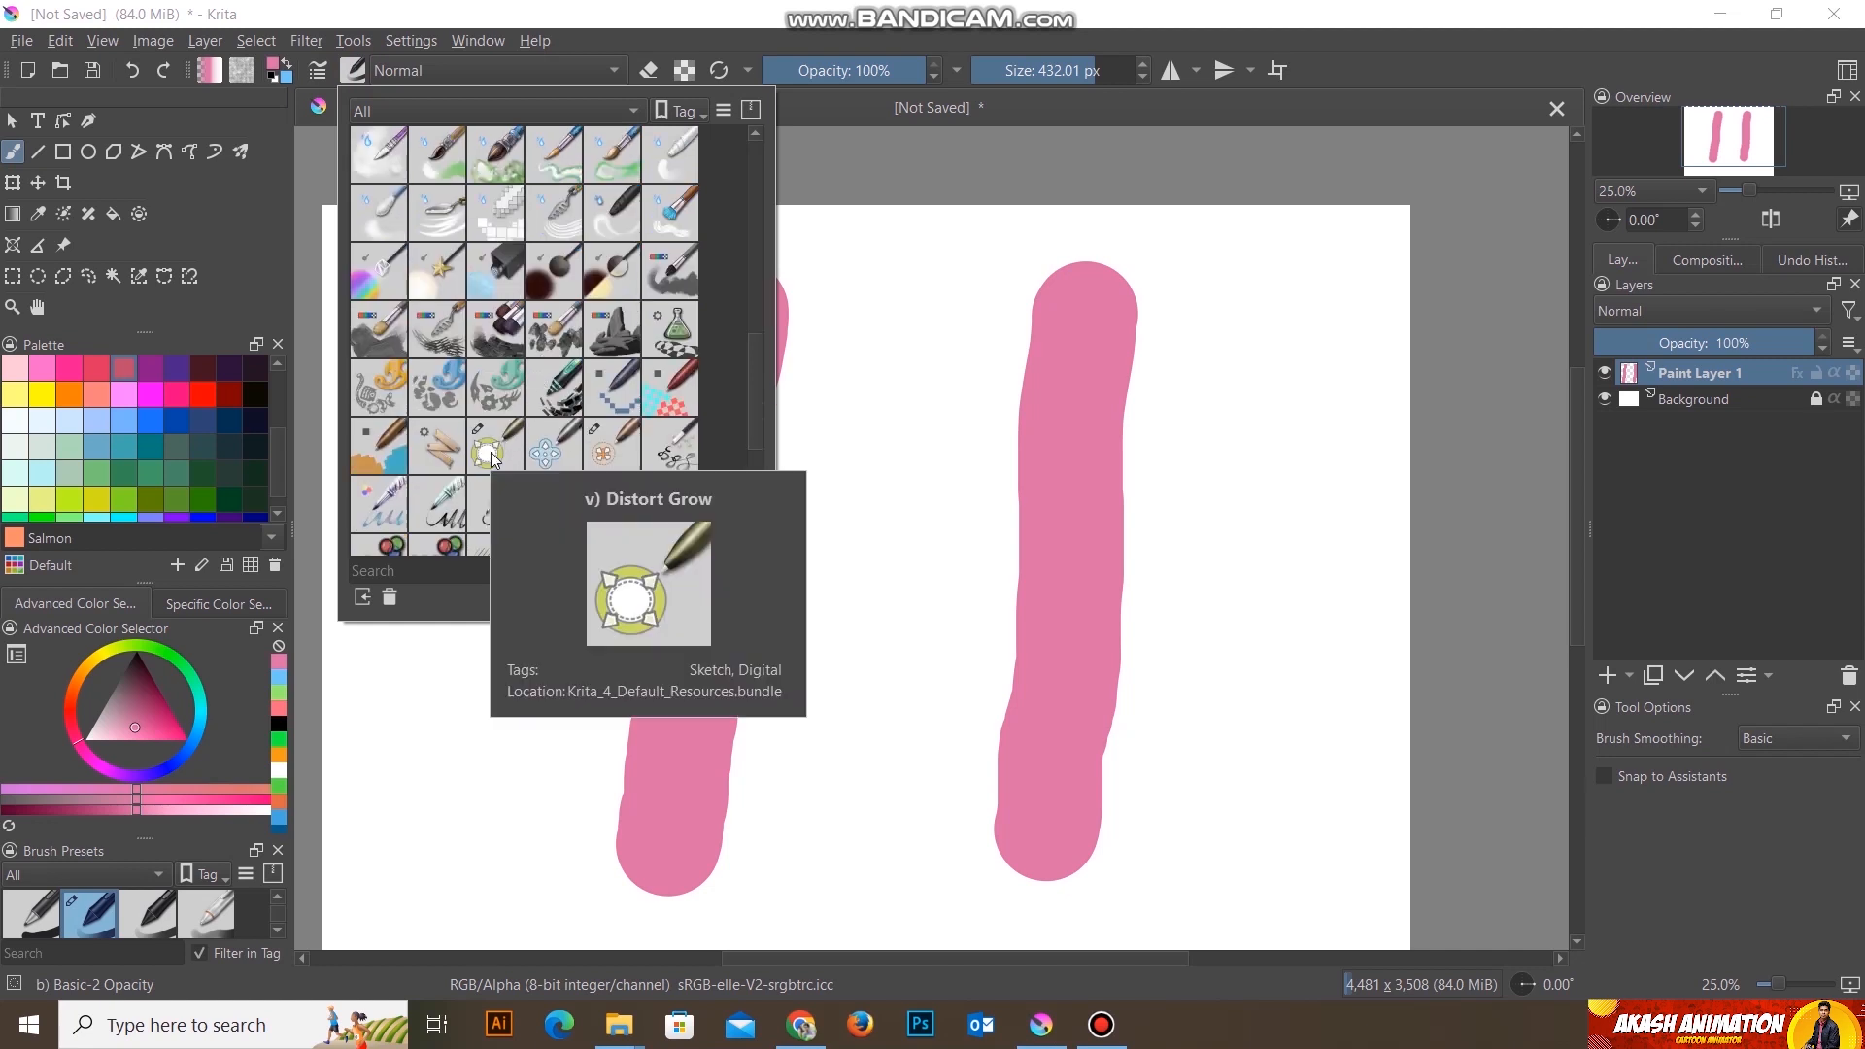
pyautogui.click(493, 459)
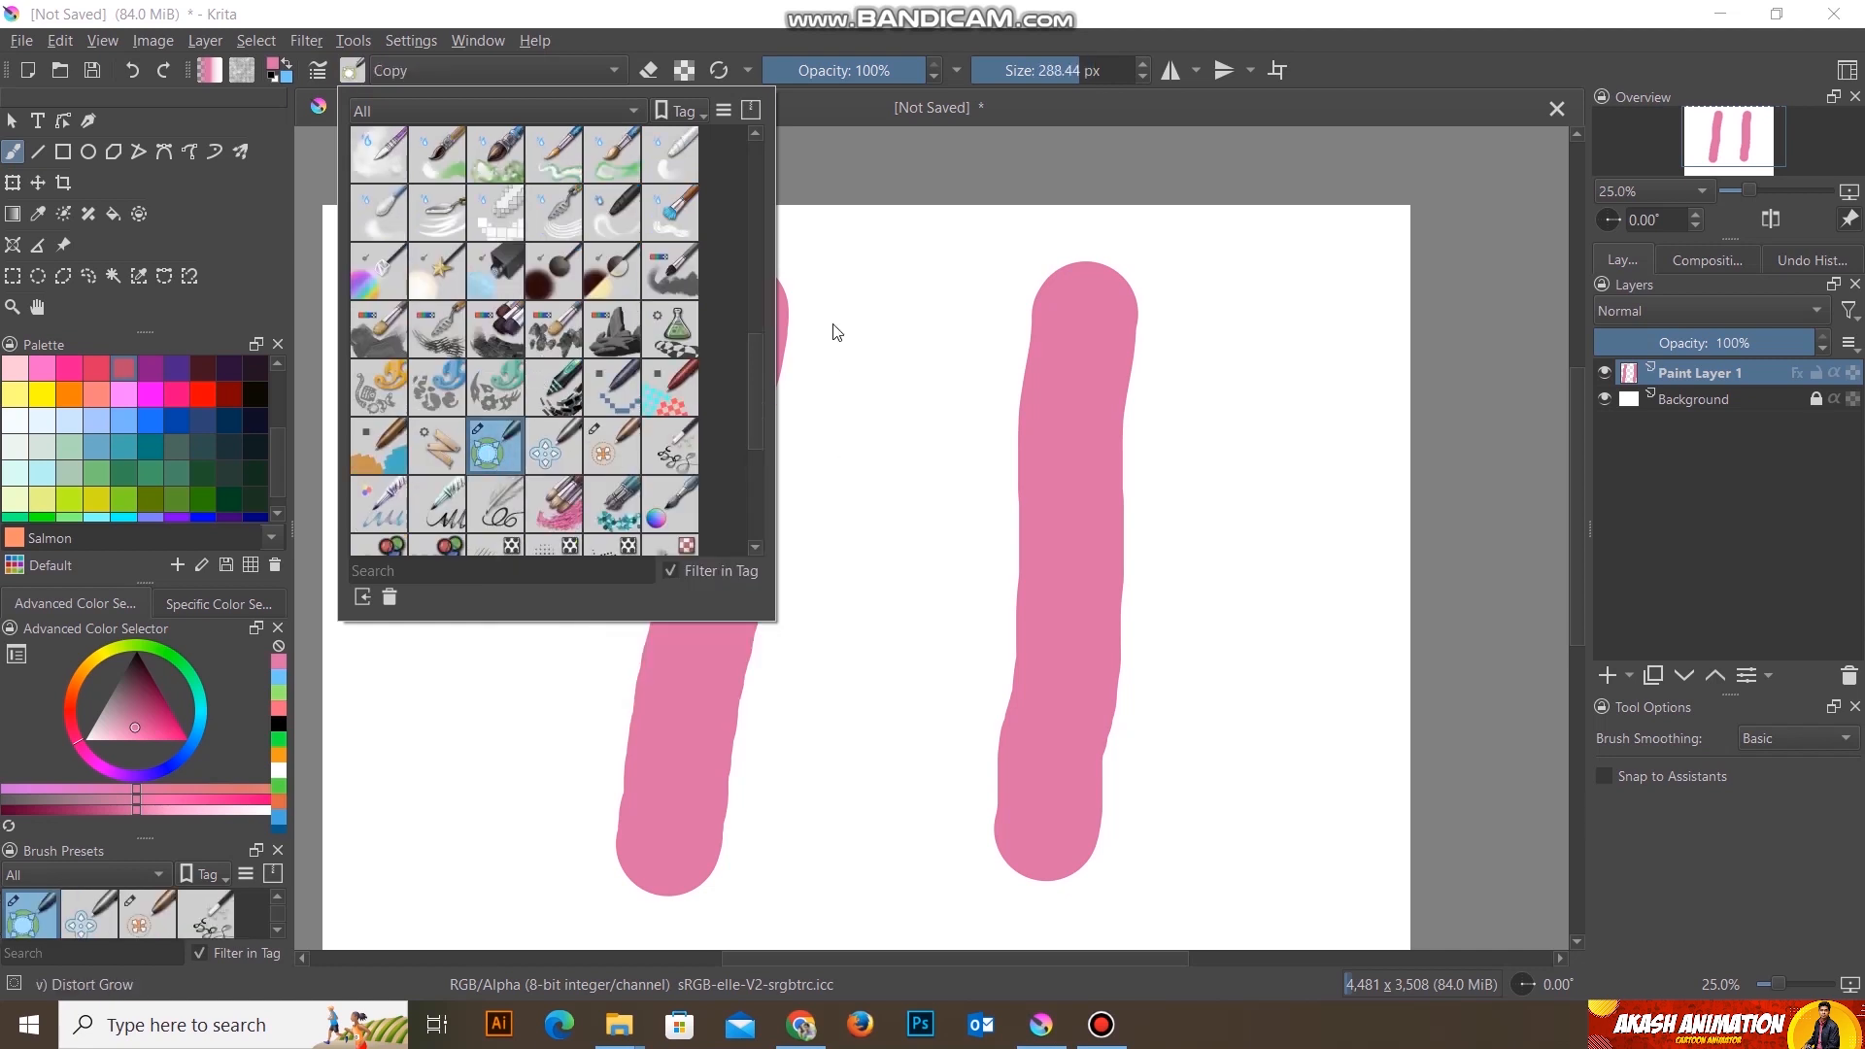
pyautogui.click(862, 147)
pyautogui.moveTo(661, 395)
pyautogui.mouseDown()
pyautogui.moveTo(670, 496)
pyautogui.moveTo(657, 524)
pyautogui.moveTo(671, 458)
pyautogui.moveTo(634, 679)
pyautogui.moveTo(670, 532)
pyautogui.moveTo(582, 677)
pyautogui.moveTo(647, 746)
pyautogui.moveTo(642, 570)
pyautogui.moveTo(695, 649)
pyautogui.moveTo(604, 545)
pyautogui.moveTo(668, 575)
pyautogui.moveTo(651, 341)
pyautogui.moveTo(648, 524)
pyautogui.moveTo(698, 350)
pyautogui.moveTo(621, 592)
pyautogui.moveTo(685, 555)
pyautogui.mouseUp()
pyautogui.moveTo(795, 434)
pyautogui.mouseDown()
pyautogui.moveTo(672, 806)
pyautogui.moveTo(659, 765)
pyautogui.moveTo(655, 873)
pyautogui.moveTo(598, 716)
pyautogui.mouseUp()
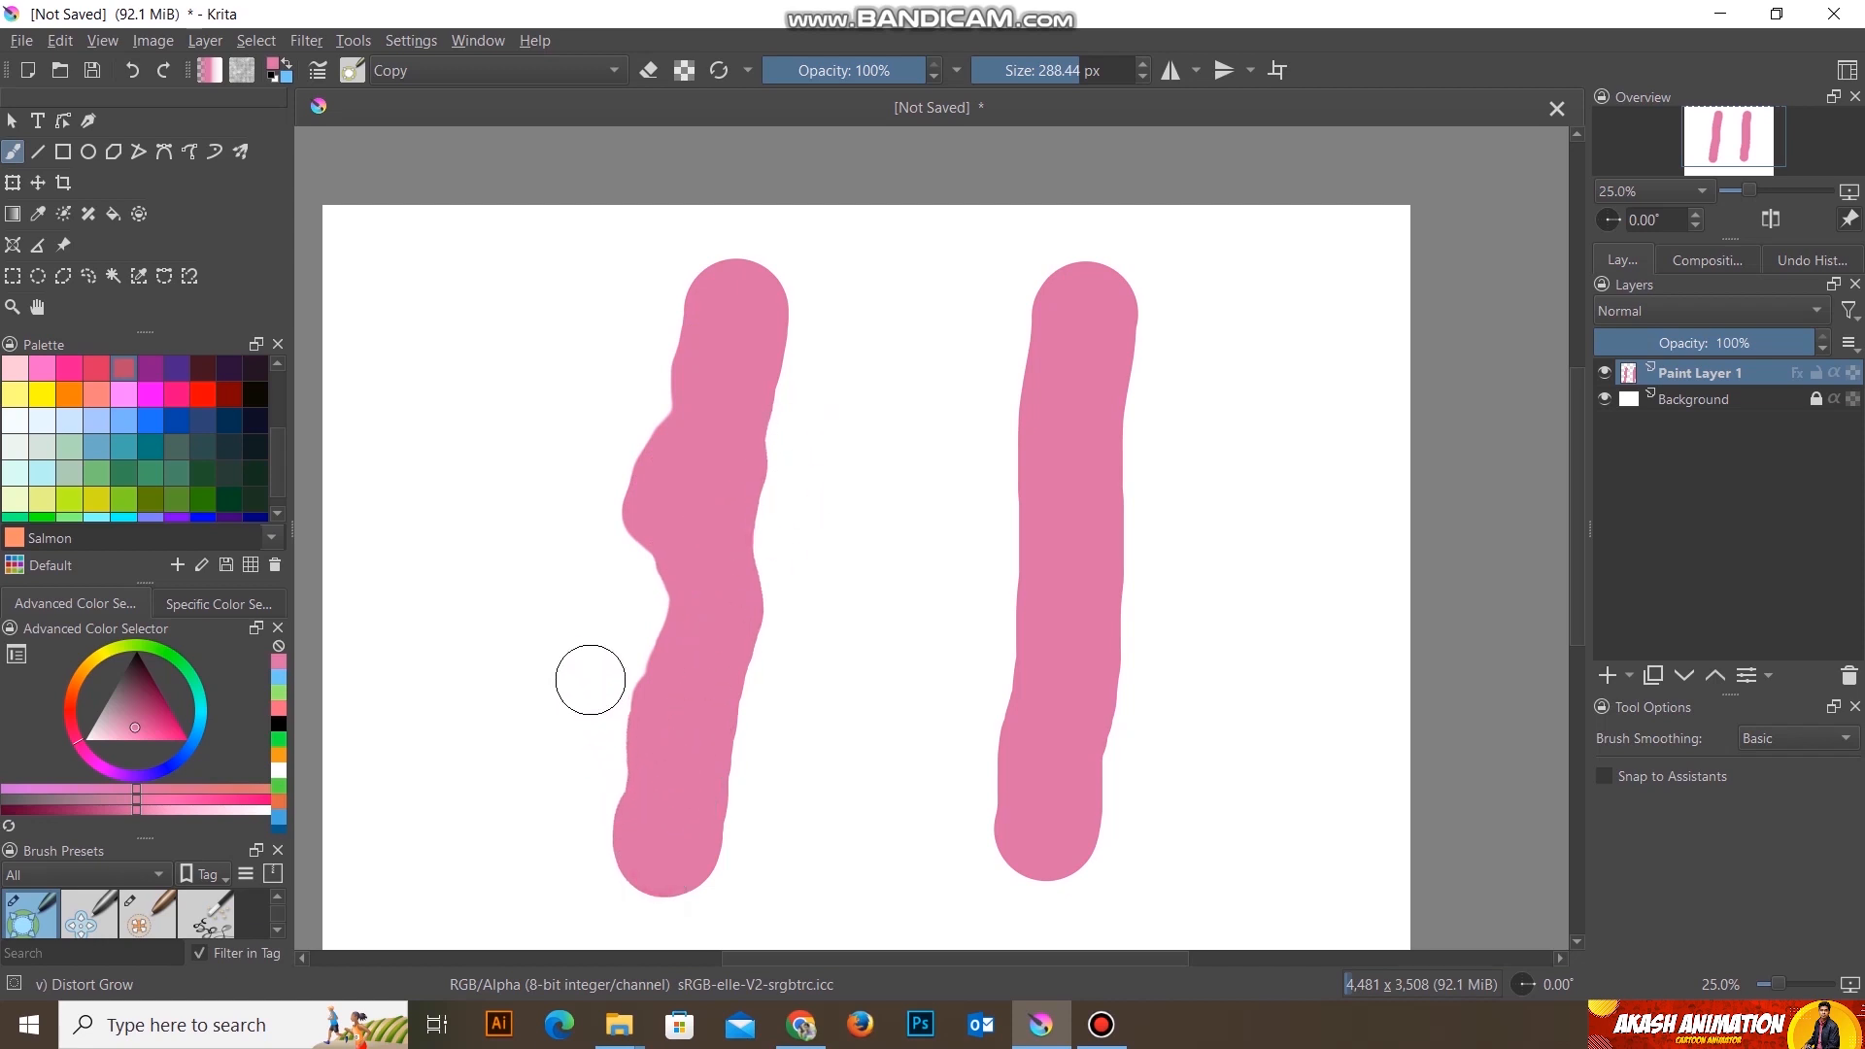
# Step: Choose the "v) Distort Shrink" preset and narrow the right pink bar along its left edge
pyautogui.click(352, 71)
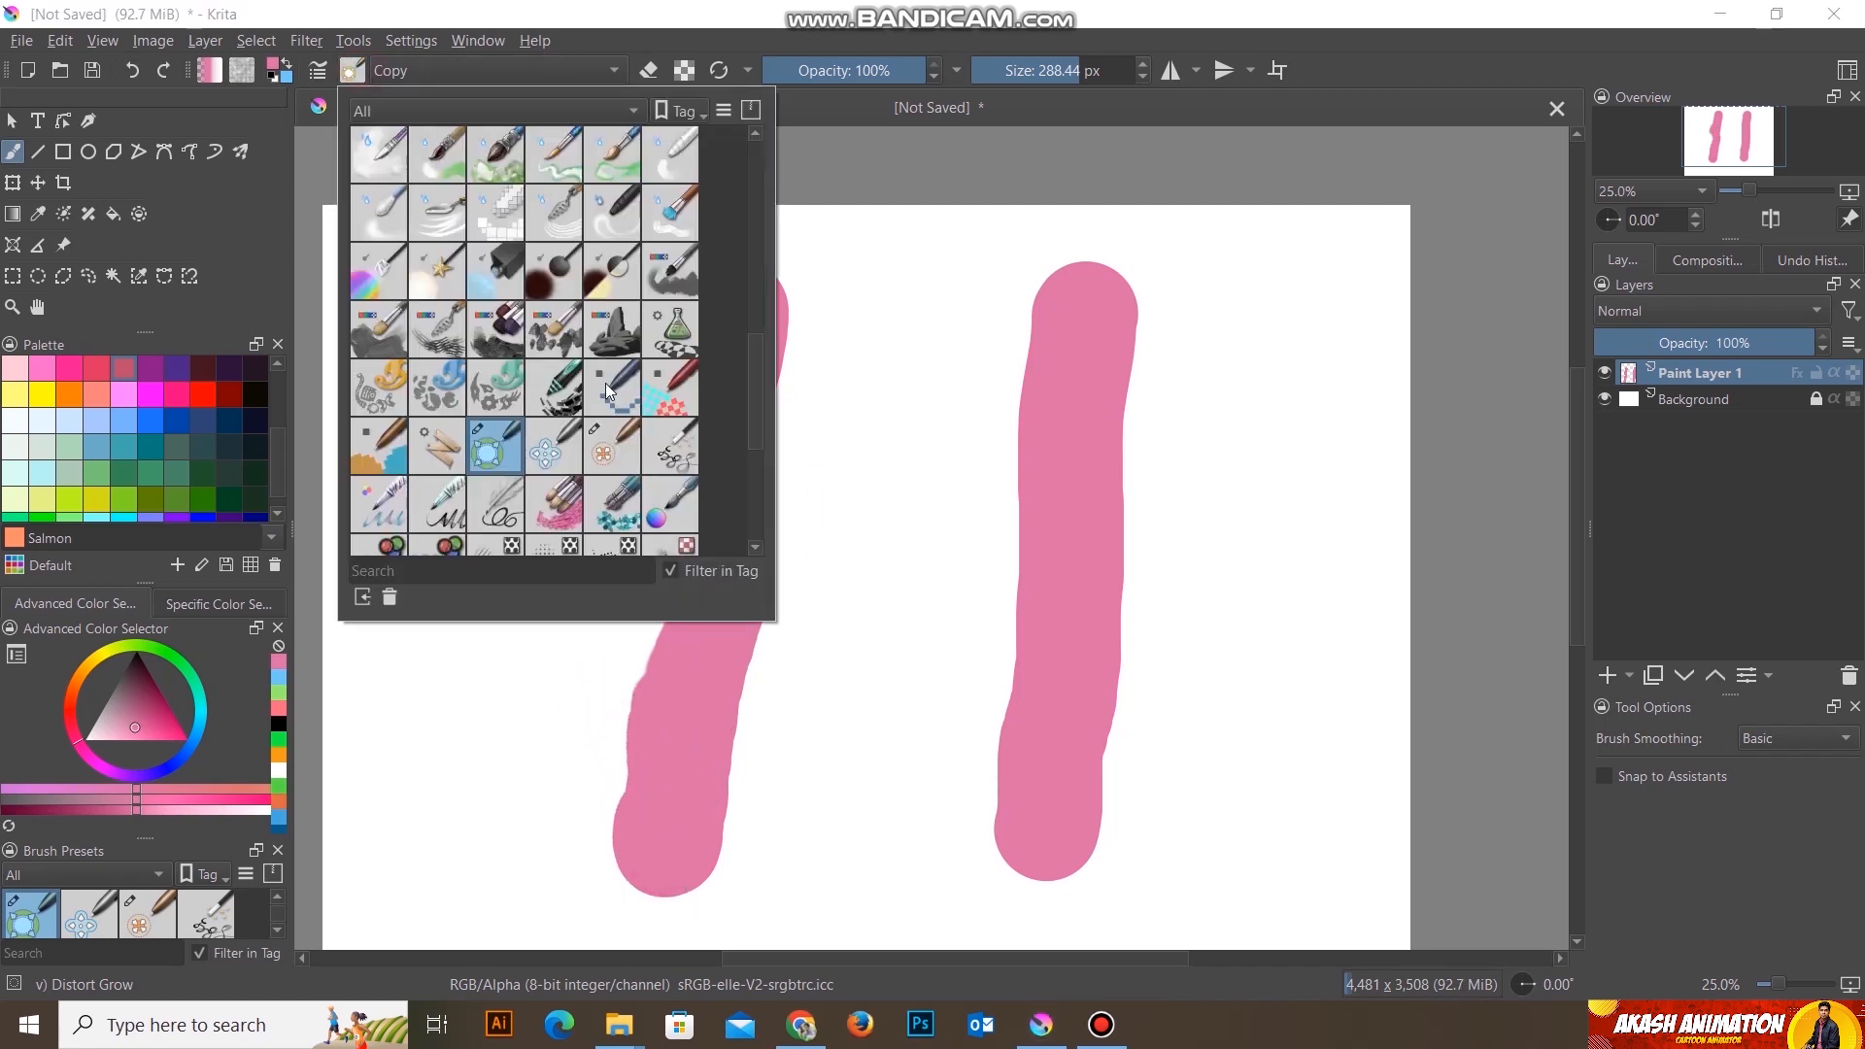
pyautogui.click(602, 454)
pyautogui.click(1058, 475)
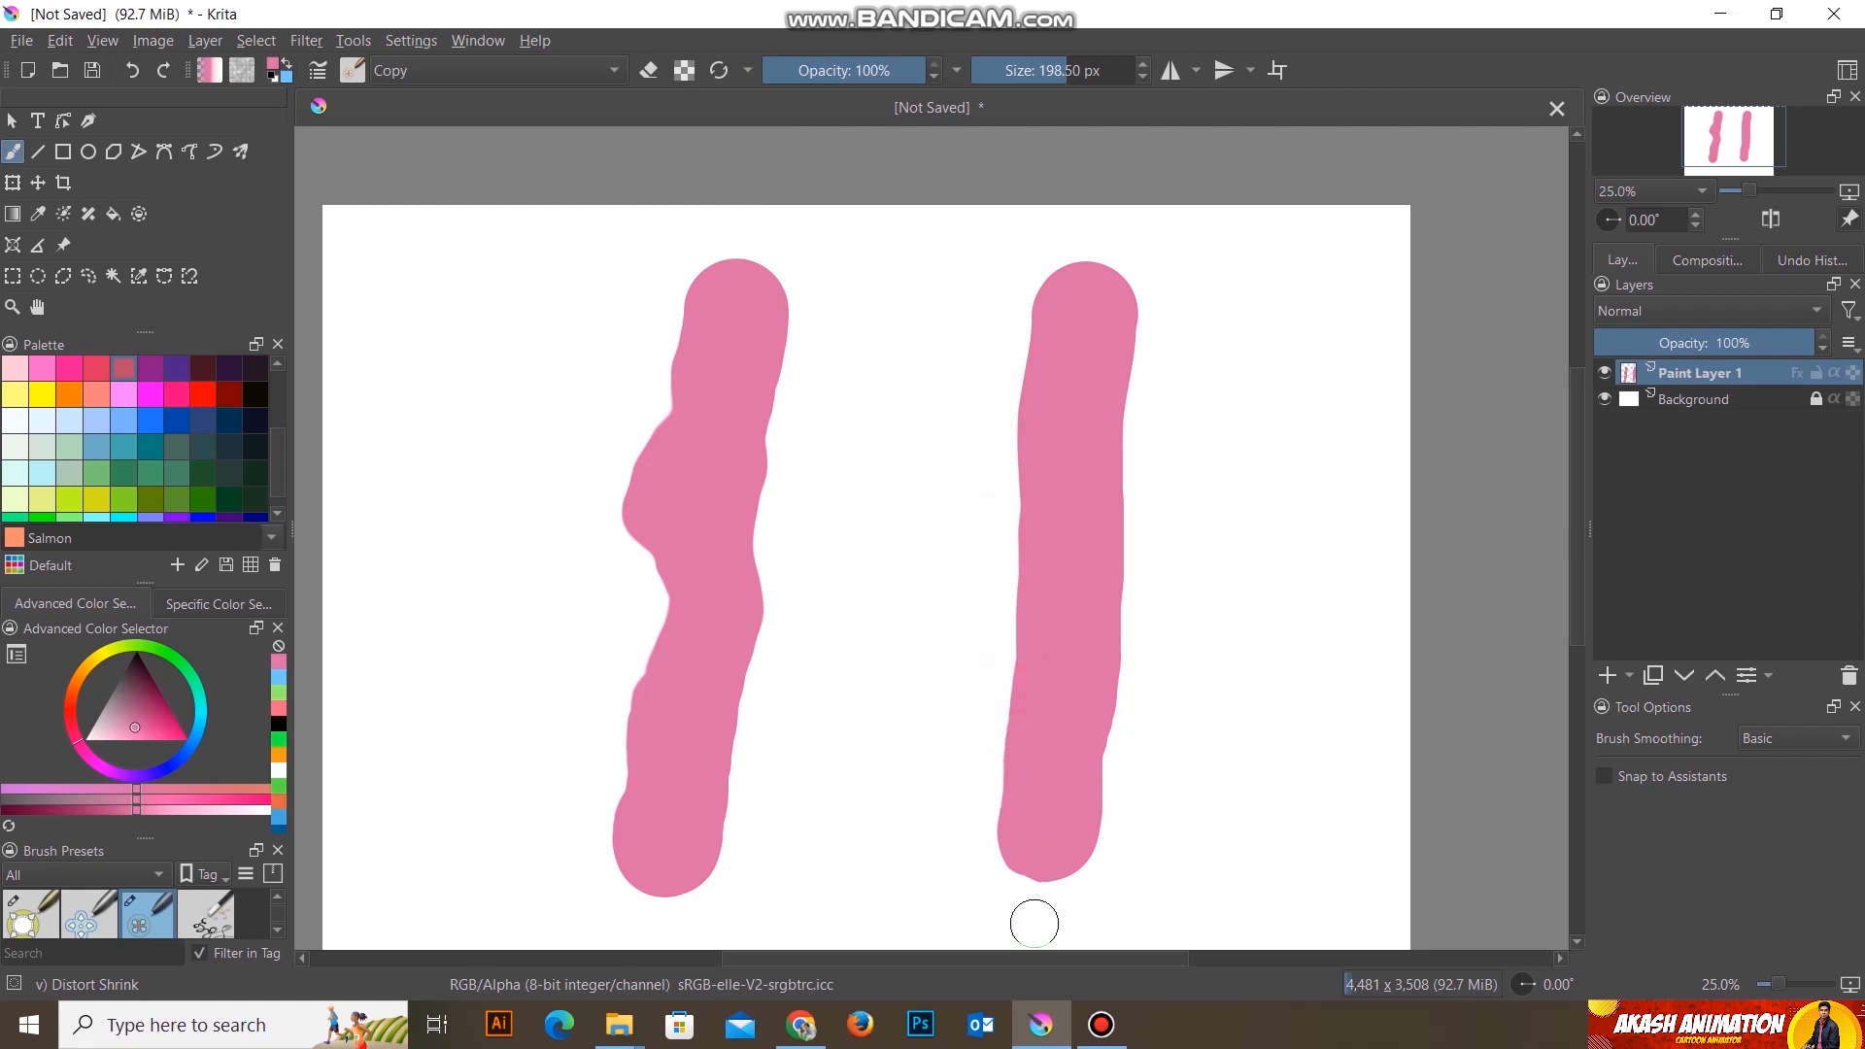
pyautogui.moveTo(1027, 302); pyautogui.dragTo(1043, 683)
pyautogui.moveTo(1015, 316); pyautogui.dragTo(1049, 753)
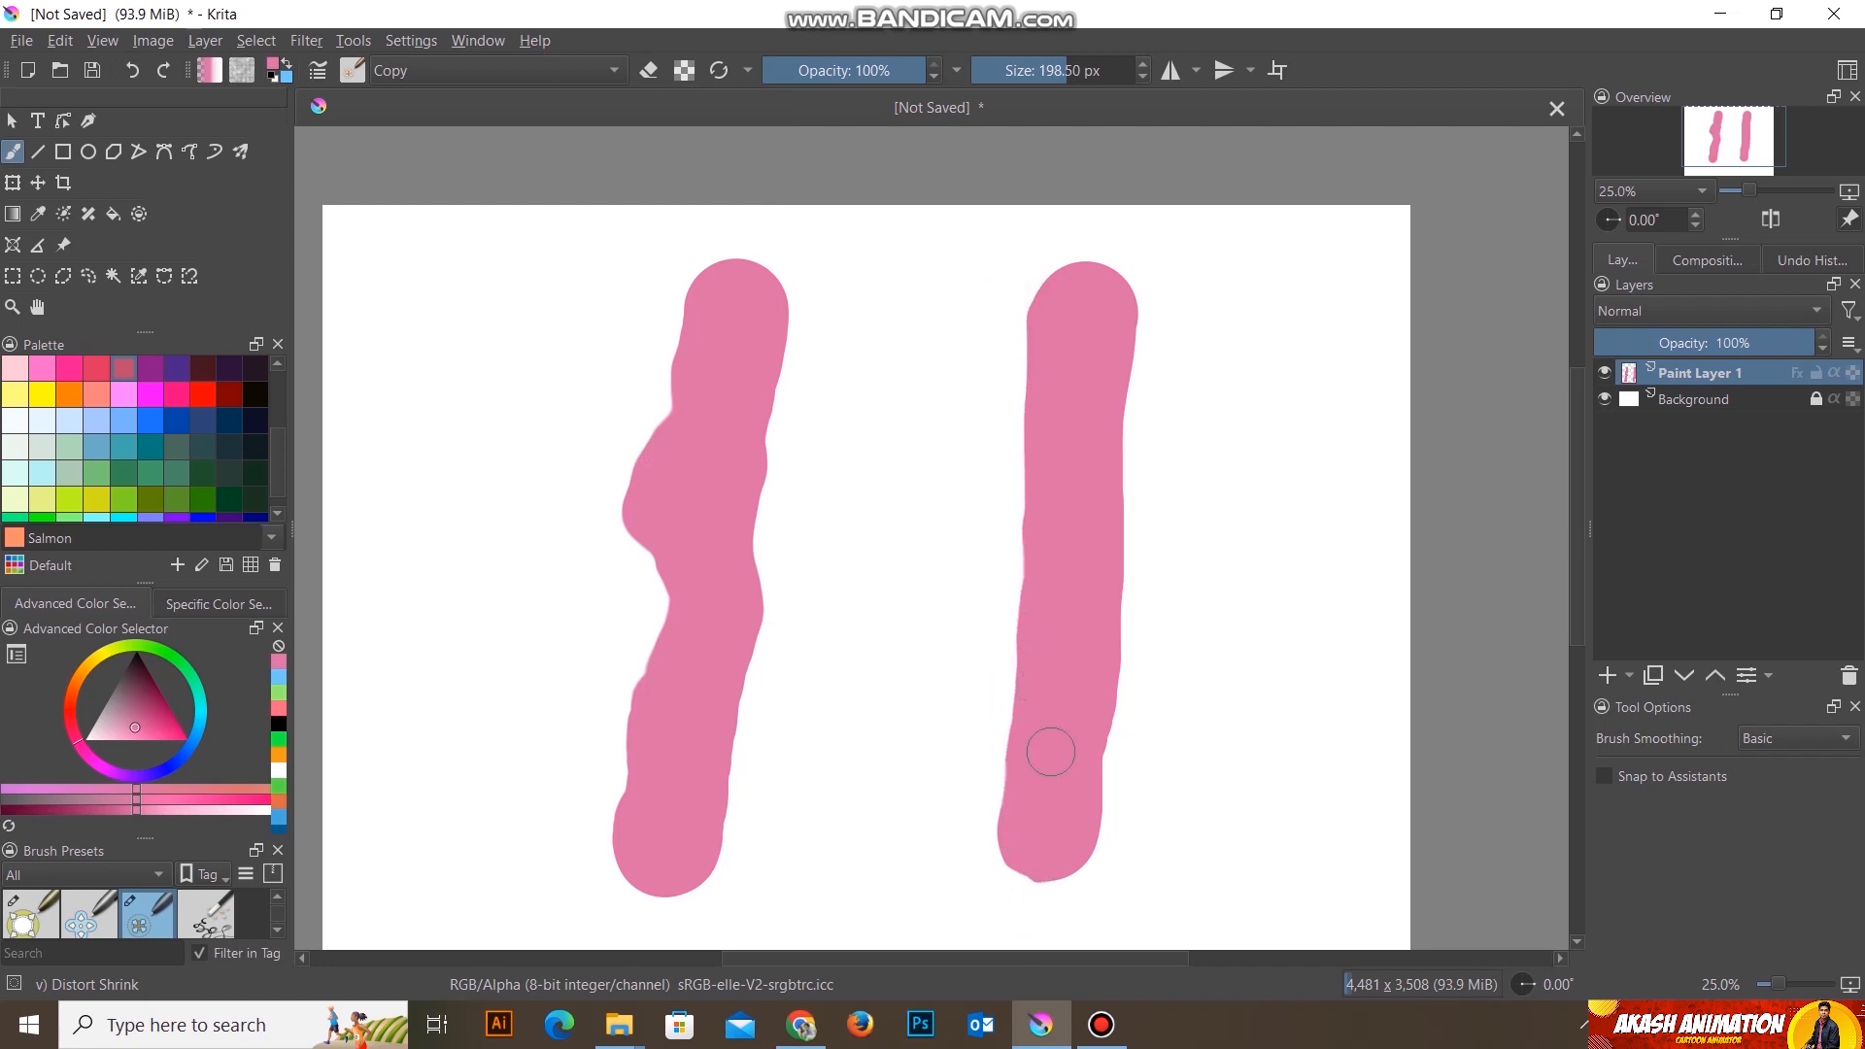
# Step: Shrink the right edge and lower end of the right pink bar with repeated strokes
pyautogui.moveTo(1143, 357); pyautogui.dragTo(1058, 810)
pyautogui.moveTo(1133, 552)
pyautogui.mouseDown()
pyautogui.moveTo(1059, 859)
pyautogui.moveTo(1116, 558)
pyautogui.moveTo(1052, 825)
pyautogui.mouseUp()
pyautogui.moveTo(1133, 599); pyautogui.dragTo(1082, 778)
pyautogui.moveTo(1105, 659); pyautogui.dragTo(1048, 914)
pyautogui.moveTo(1106, 800)
pyautogui.mouseDown()
pyautogui.moveTo(1007, 886)
pyautogui.moveTo(1105, 829)
pyautogui.moveTo(978, 836)
pyautogui.mouseUp()
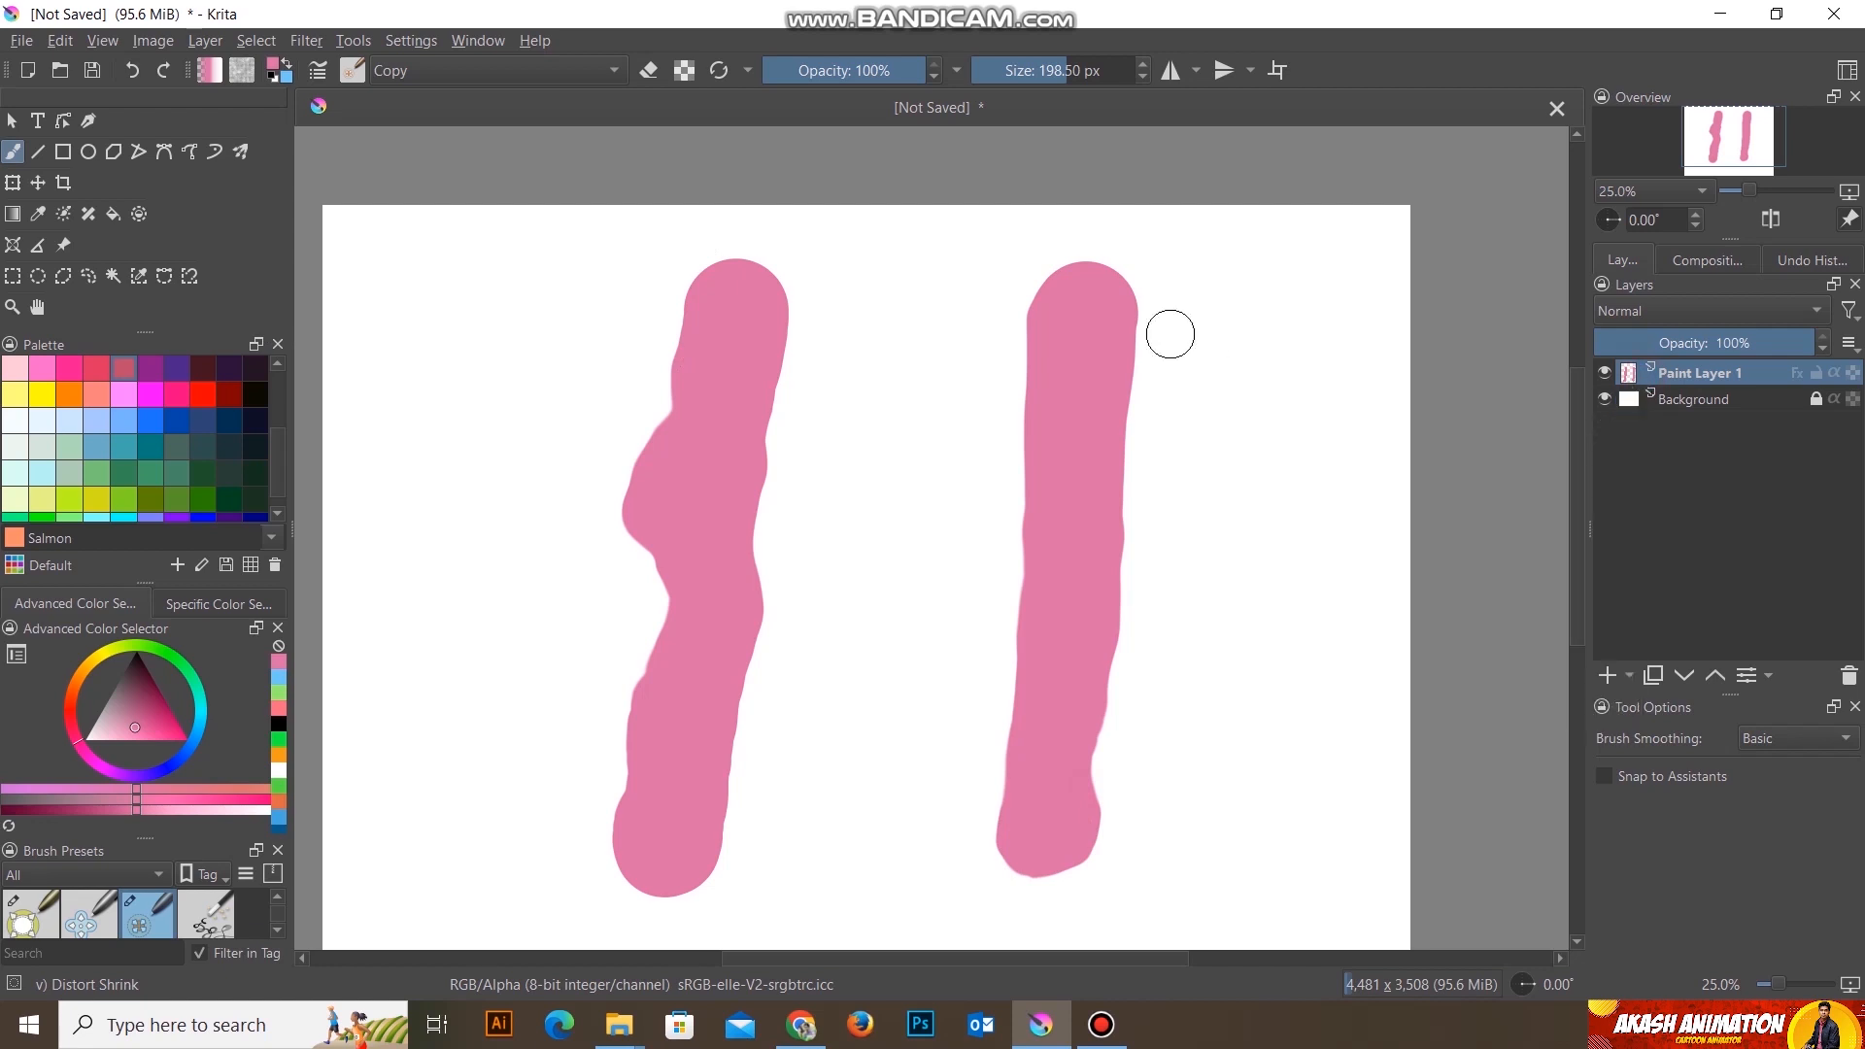
# Step: Clear the contents of Paint Layer 1 and return to the Freehand Brush tool
pyautogui.hotkey('ctrl', 't')
pyautogui.press('Delete')
pyautogui.click(357, 72)
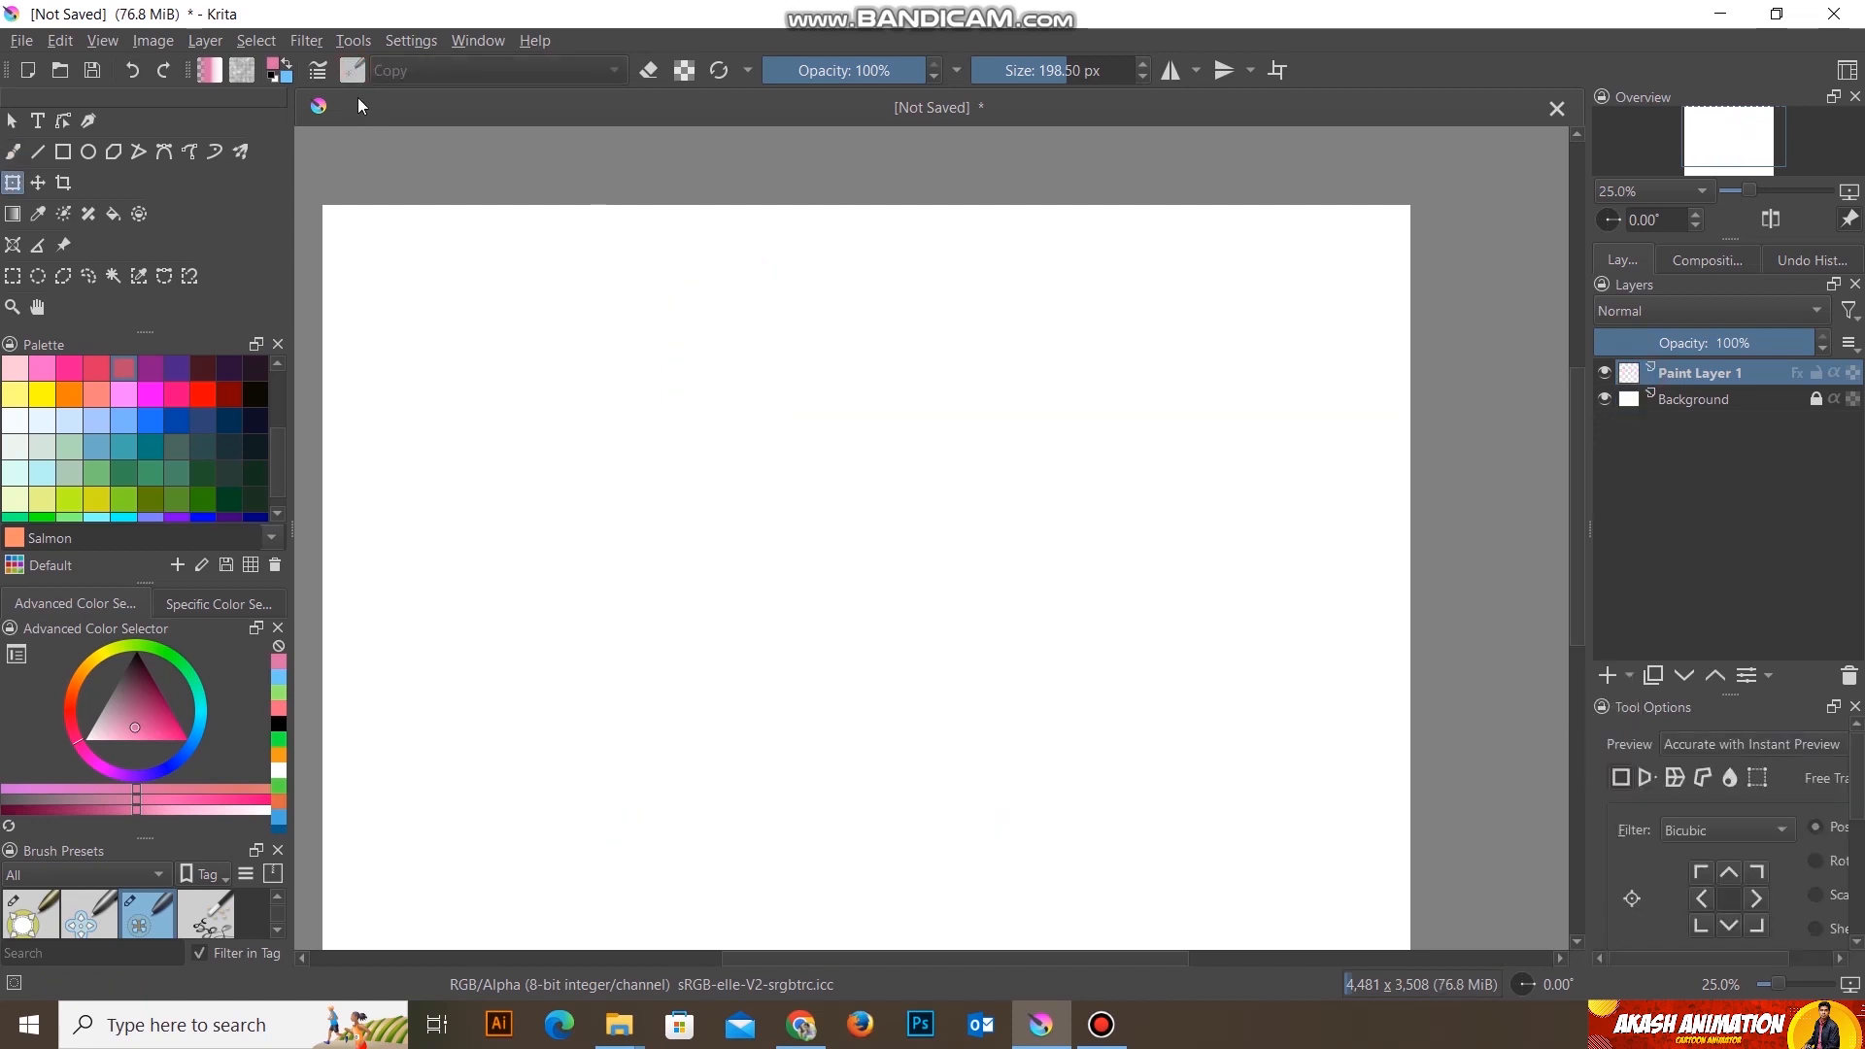
pyautogui.press('b')
# Step: Choose the "z) Stamp Grass" brush preset and swap the foreground and background colours
pyautogui.click(359, 70)
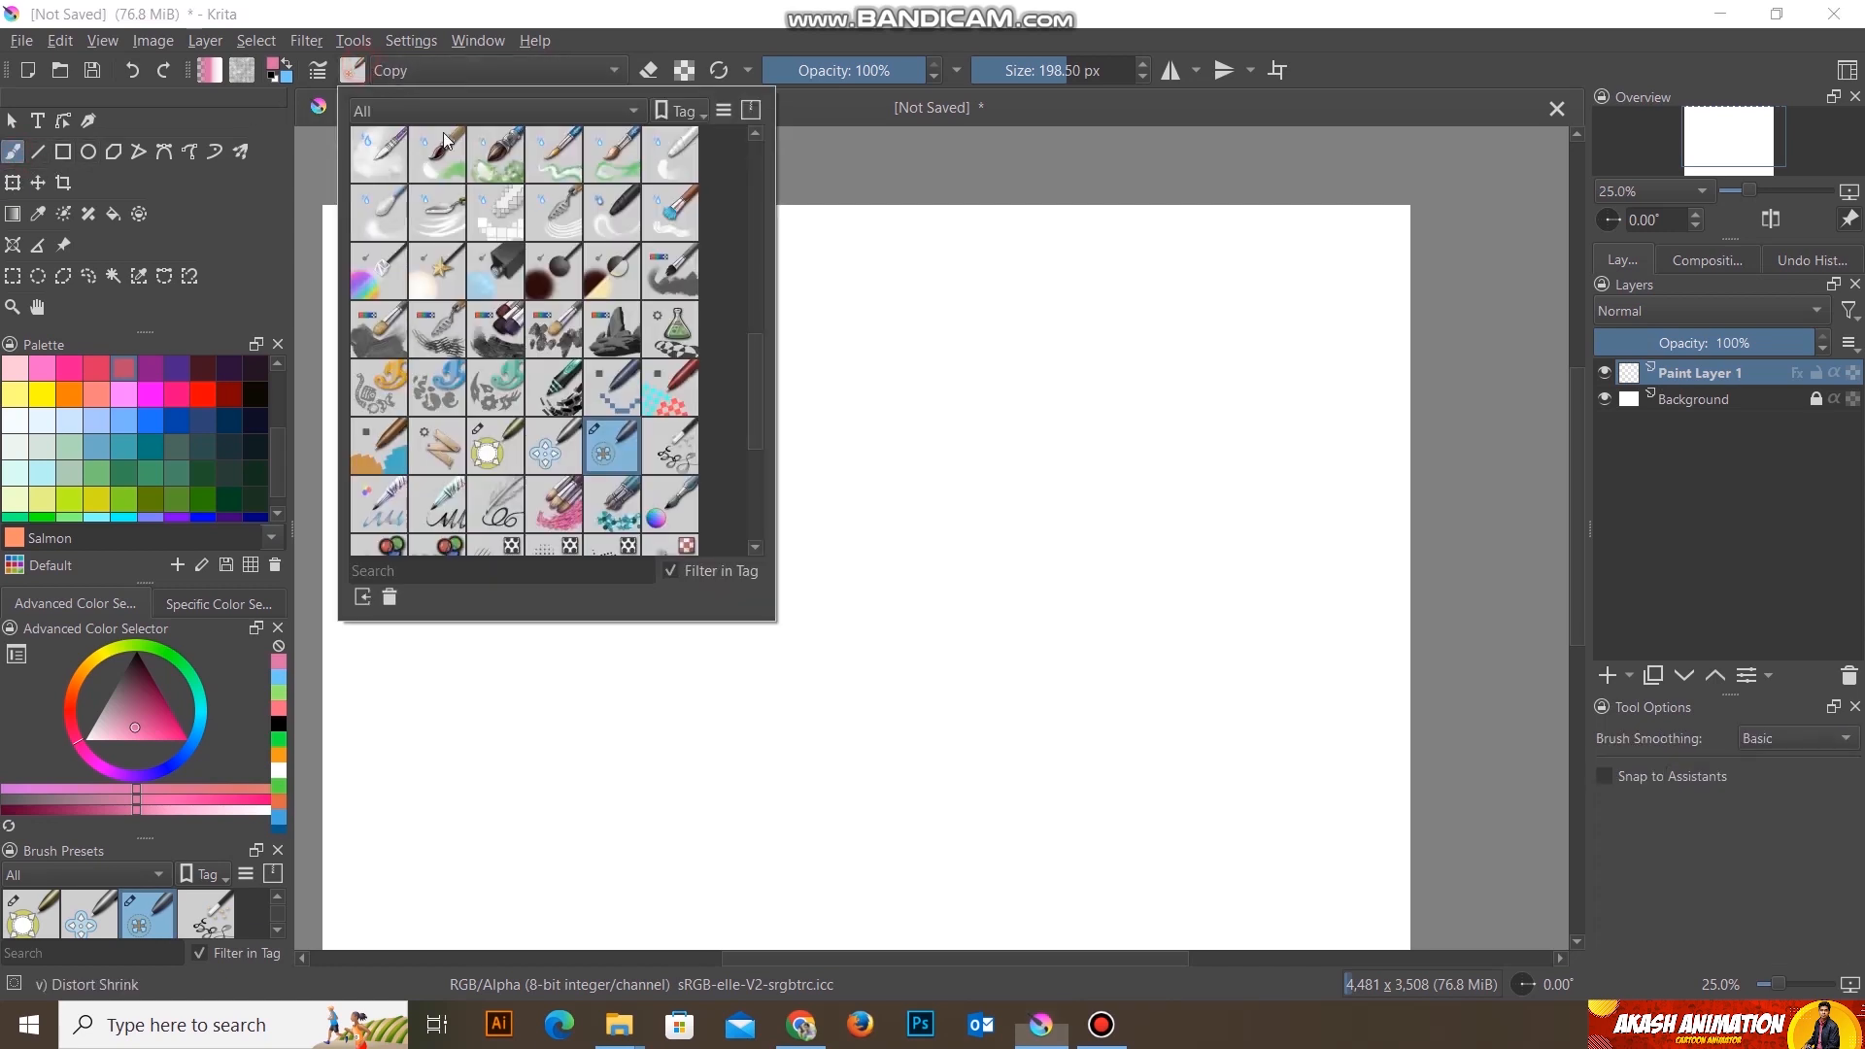
pyautogui.scroll(-3, 559, 362)
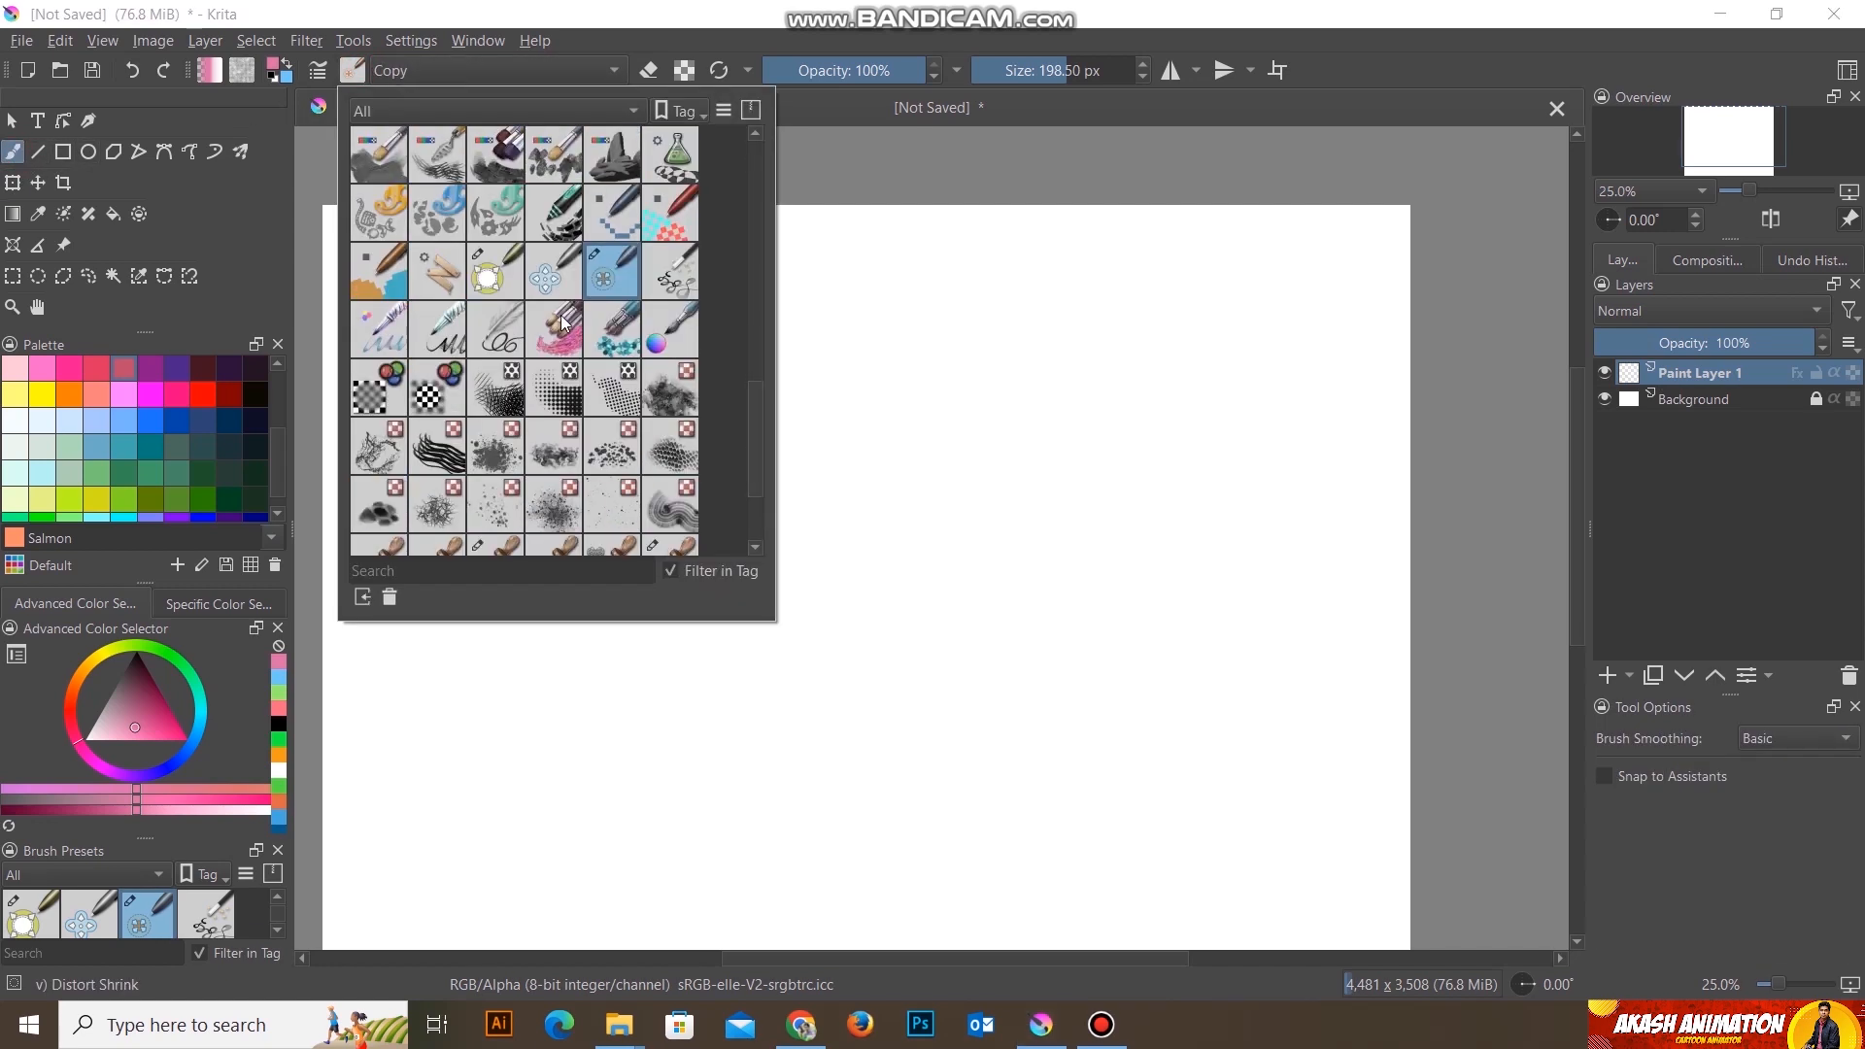
pyautogui.scroll(-3, 561, 323)
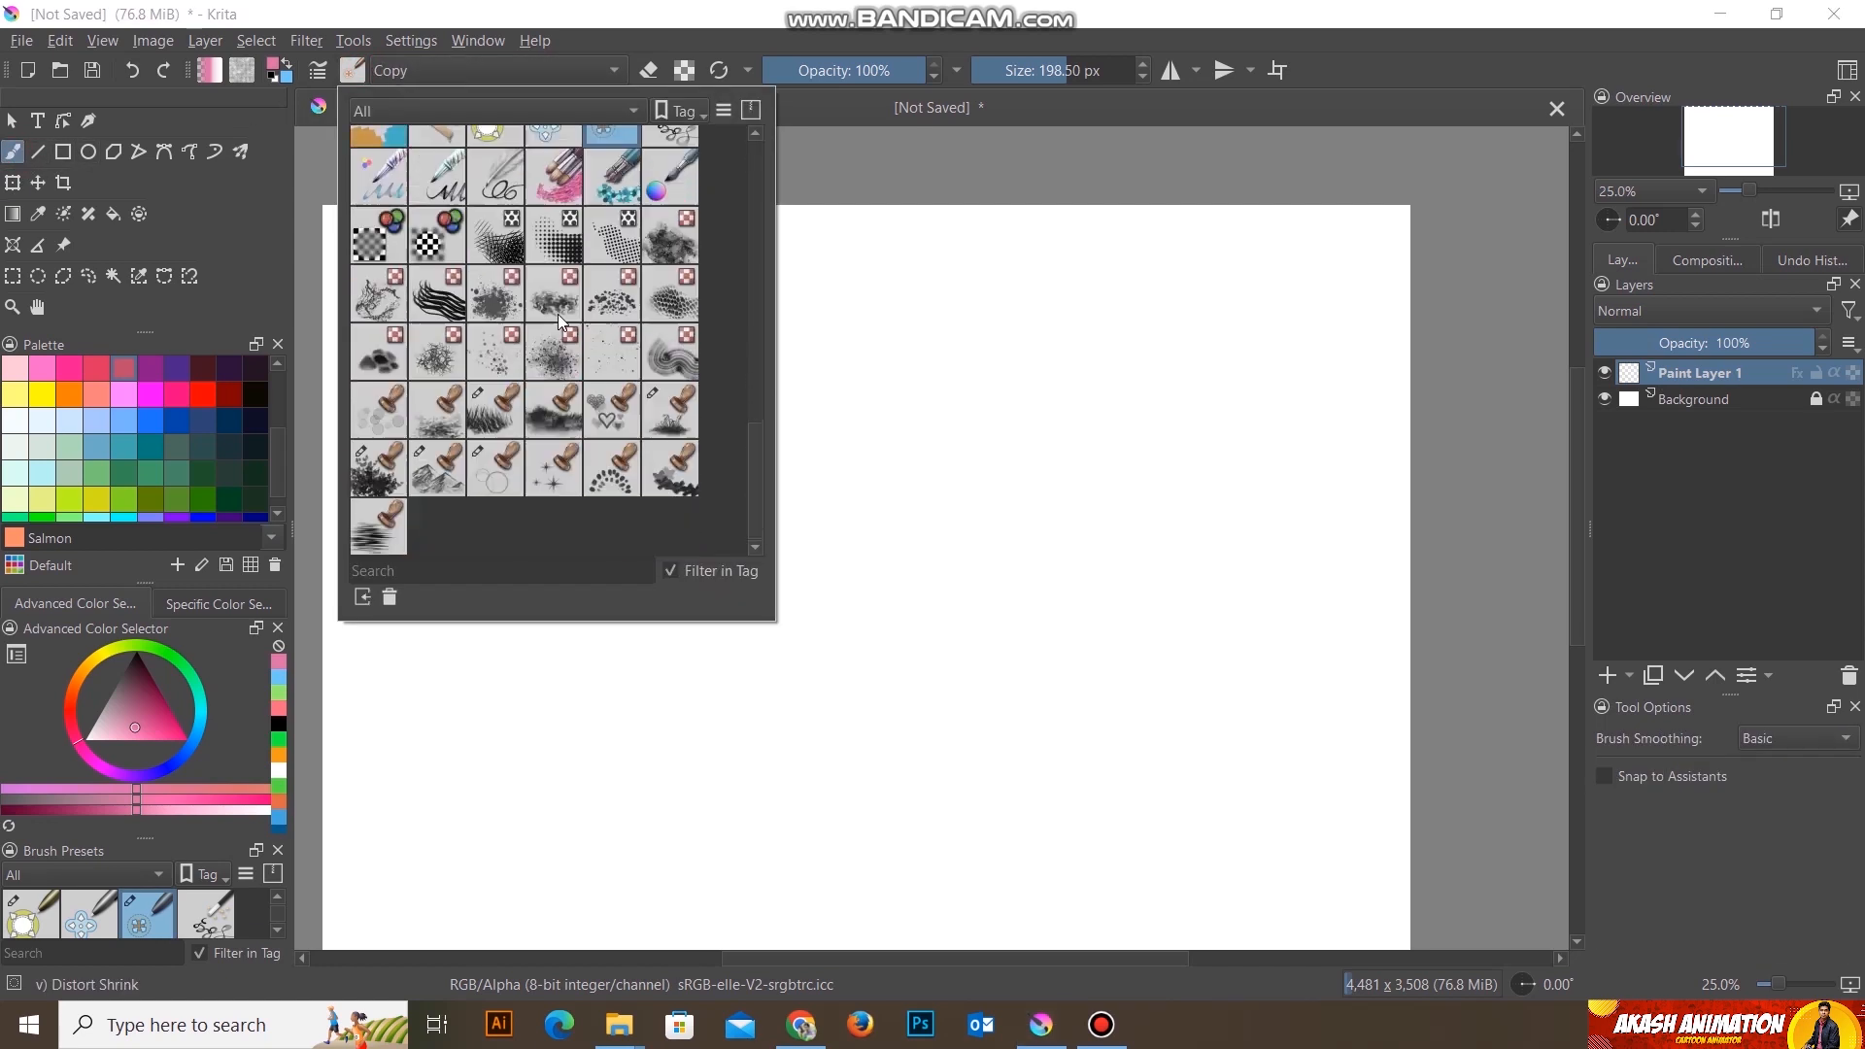
pyautogui.click(493, 426)
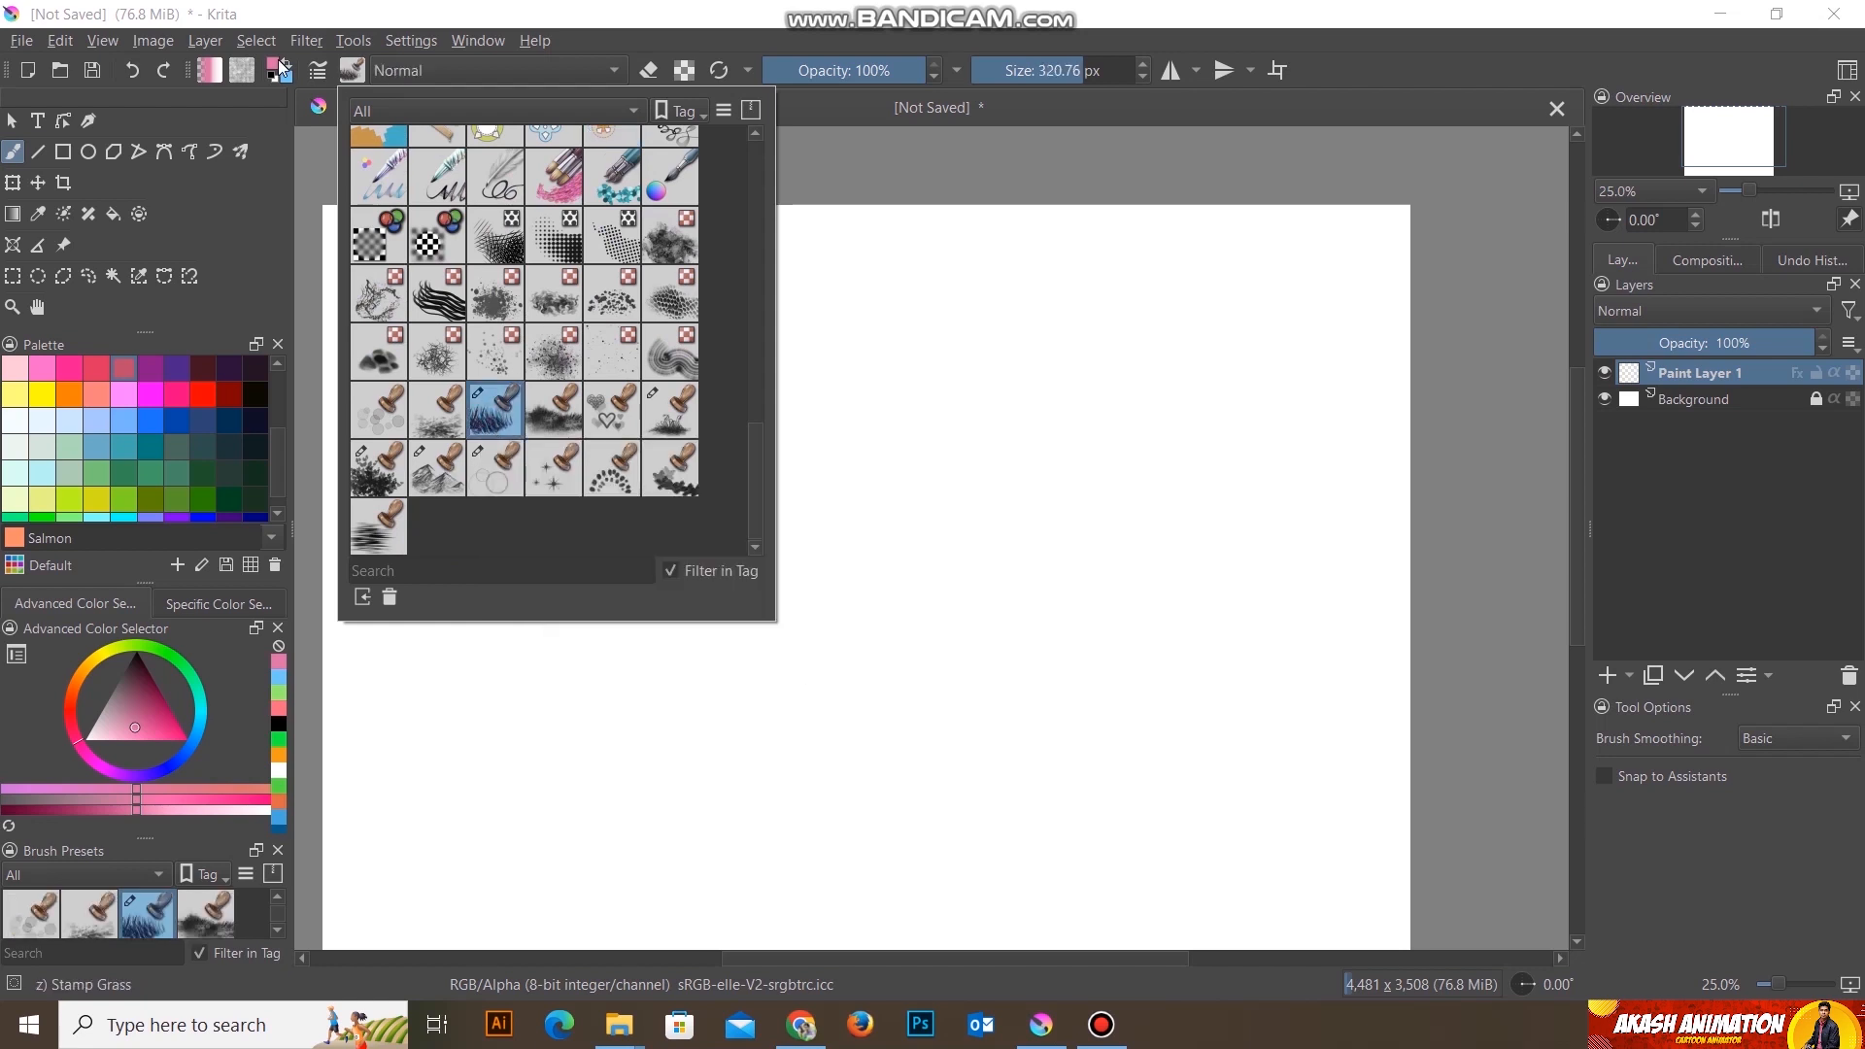
pyautogui.click(279, 64)
pyautogui.click(998, 295)
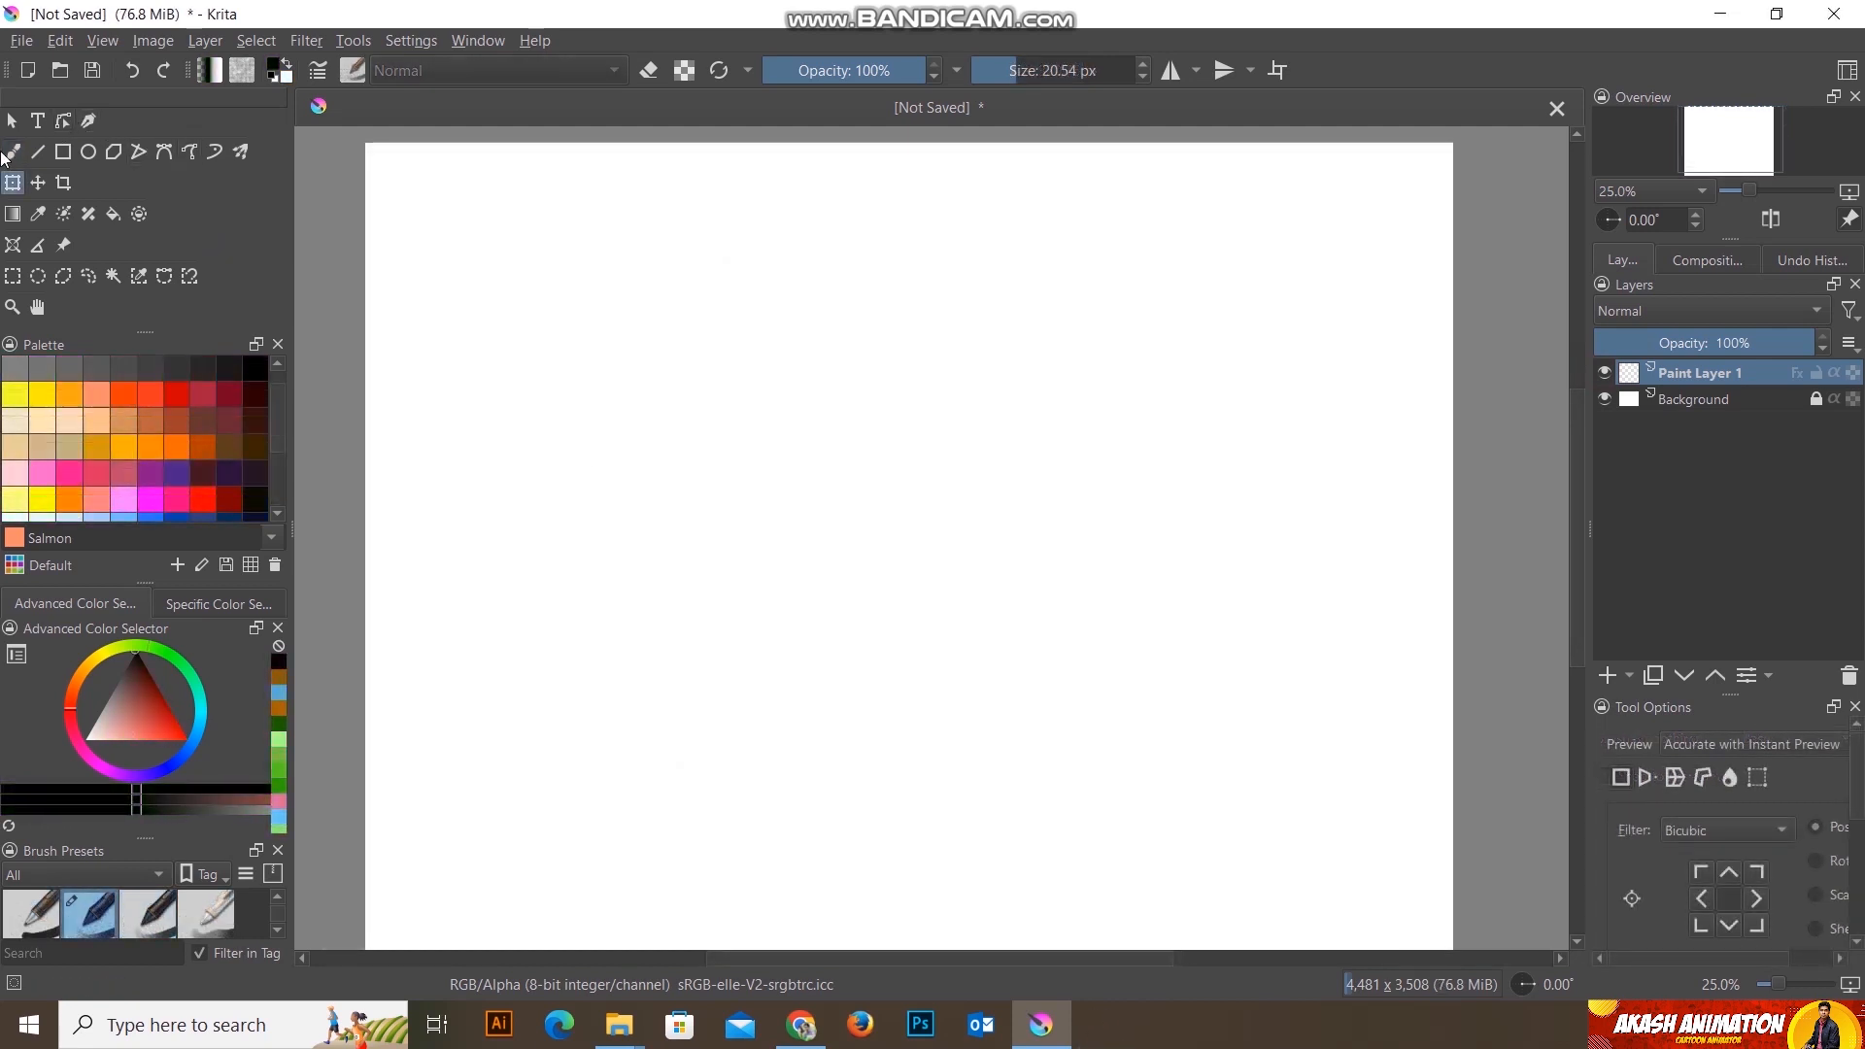
# Step: Activate the Freehand Brush tool and look over the list of brush presets
pyautogui.click(14, 158)
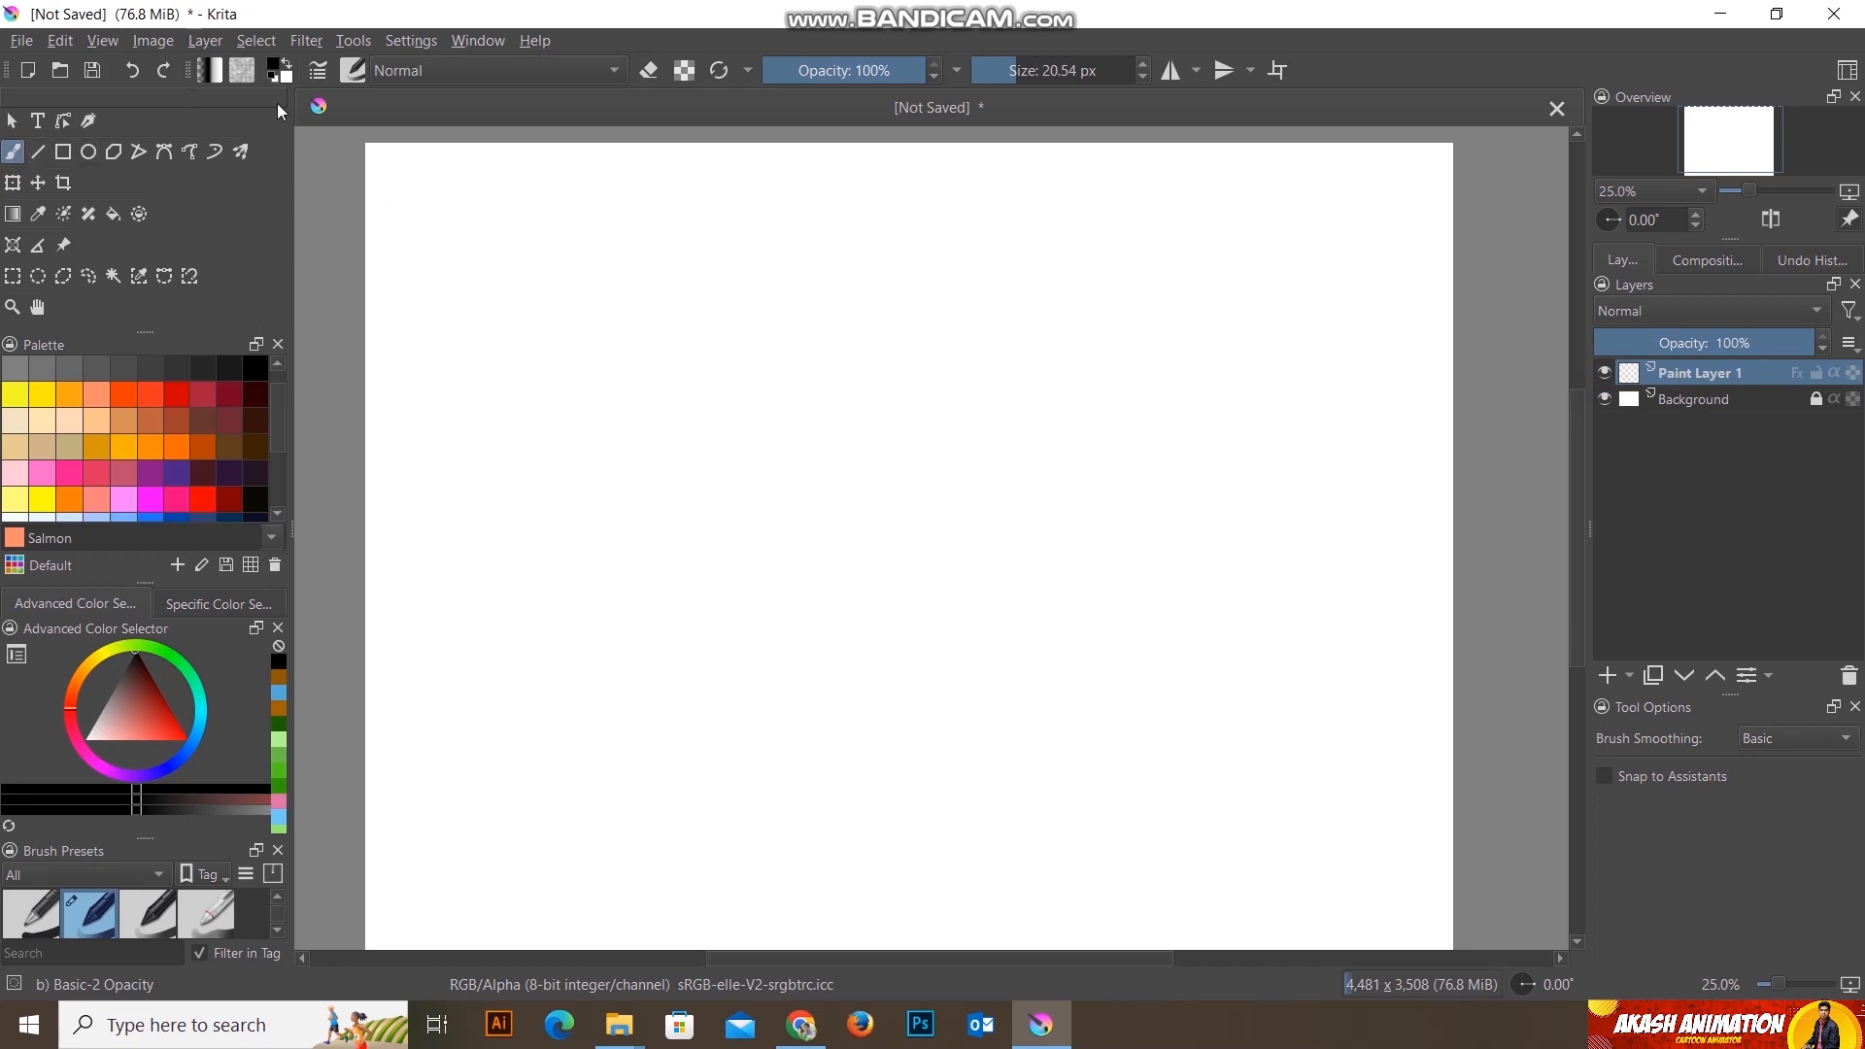
pyautogui.click(352, 72)
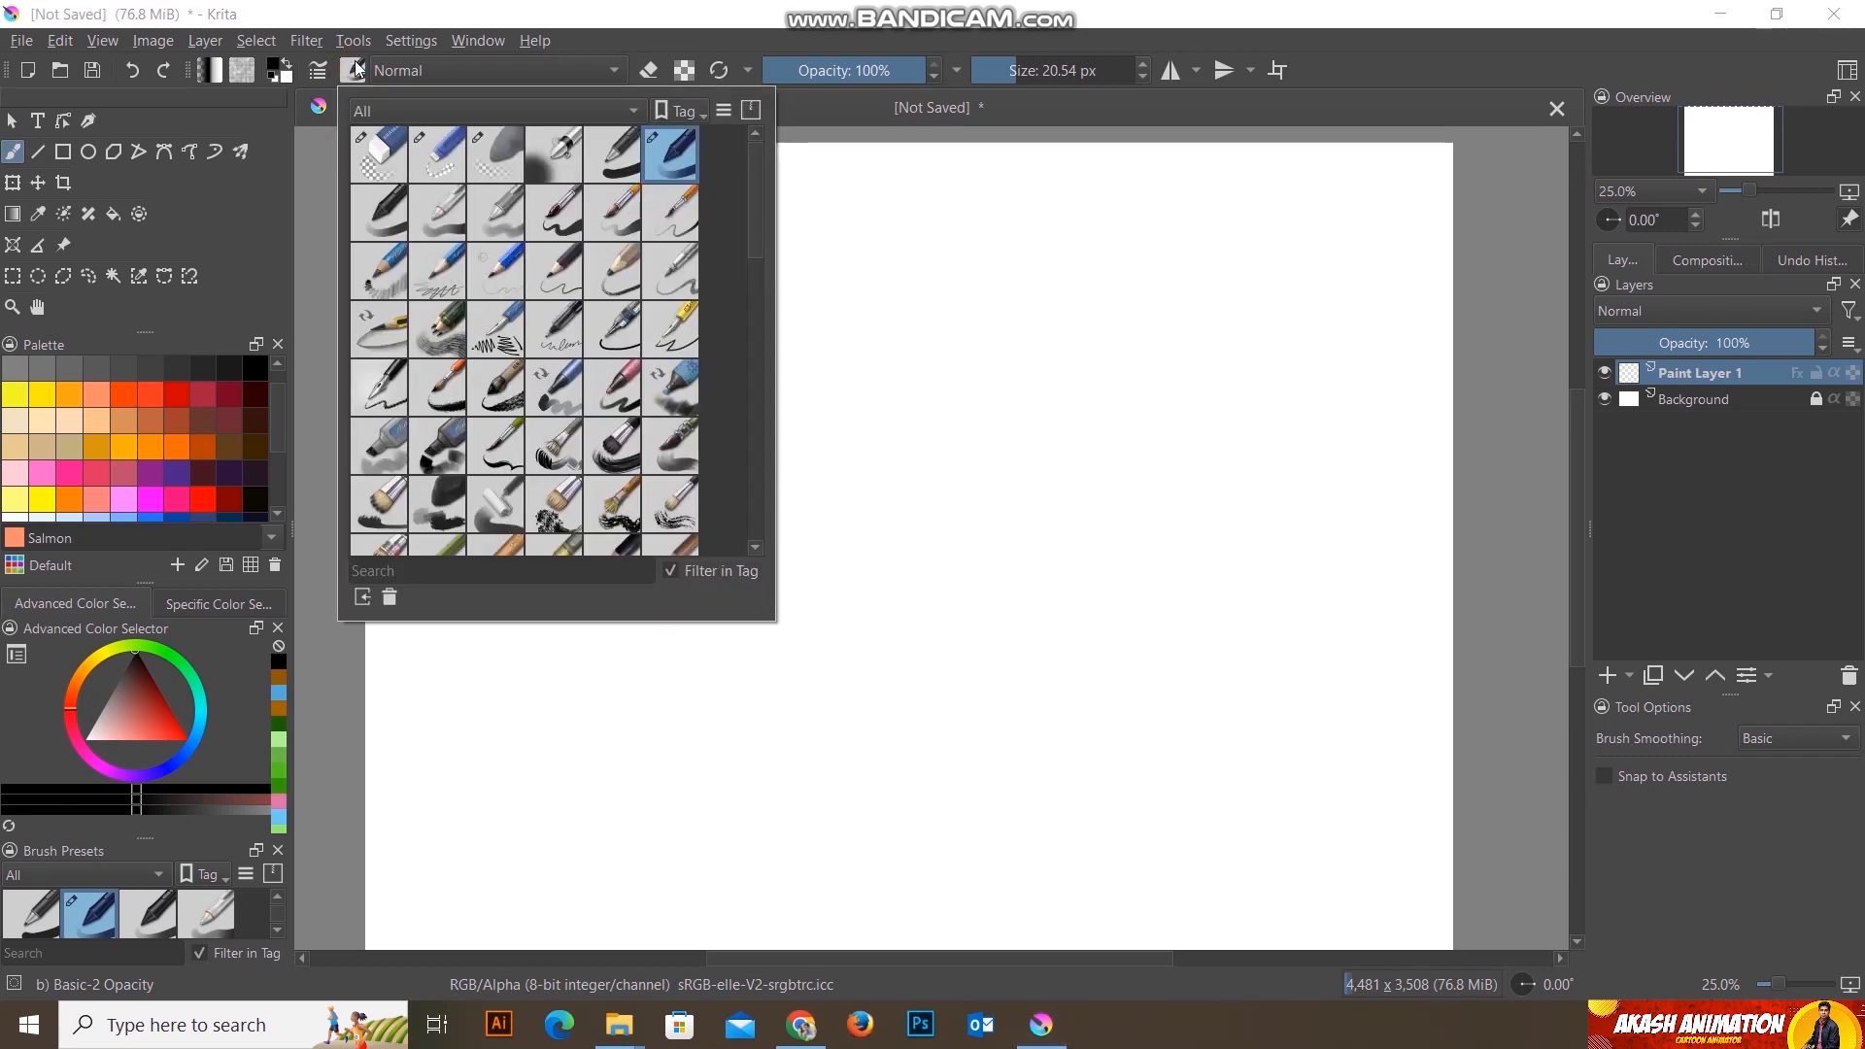
pyautogui.click(13, 155)
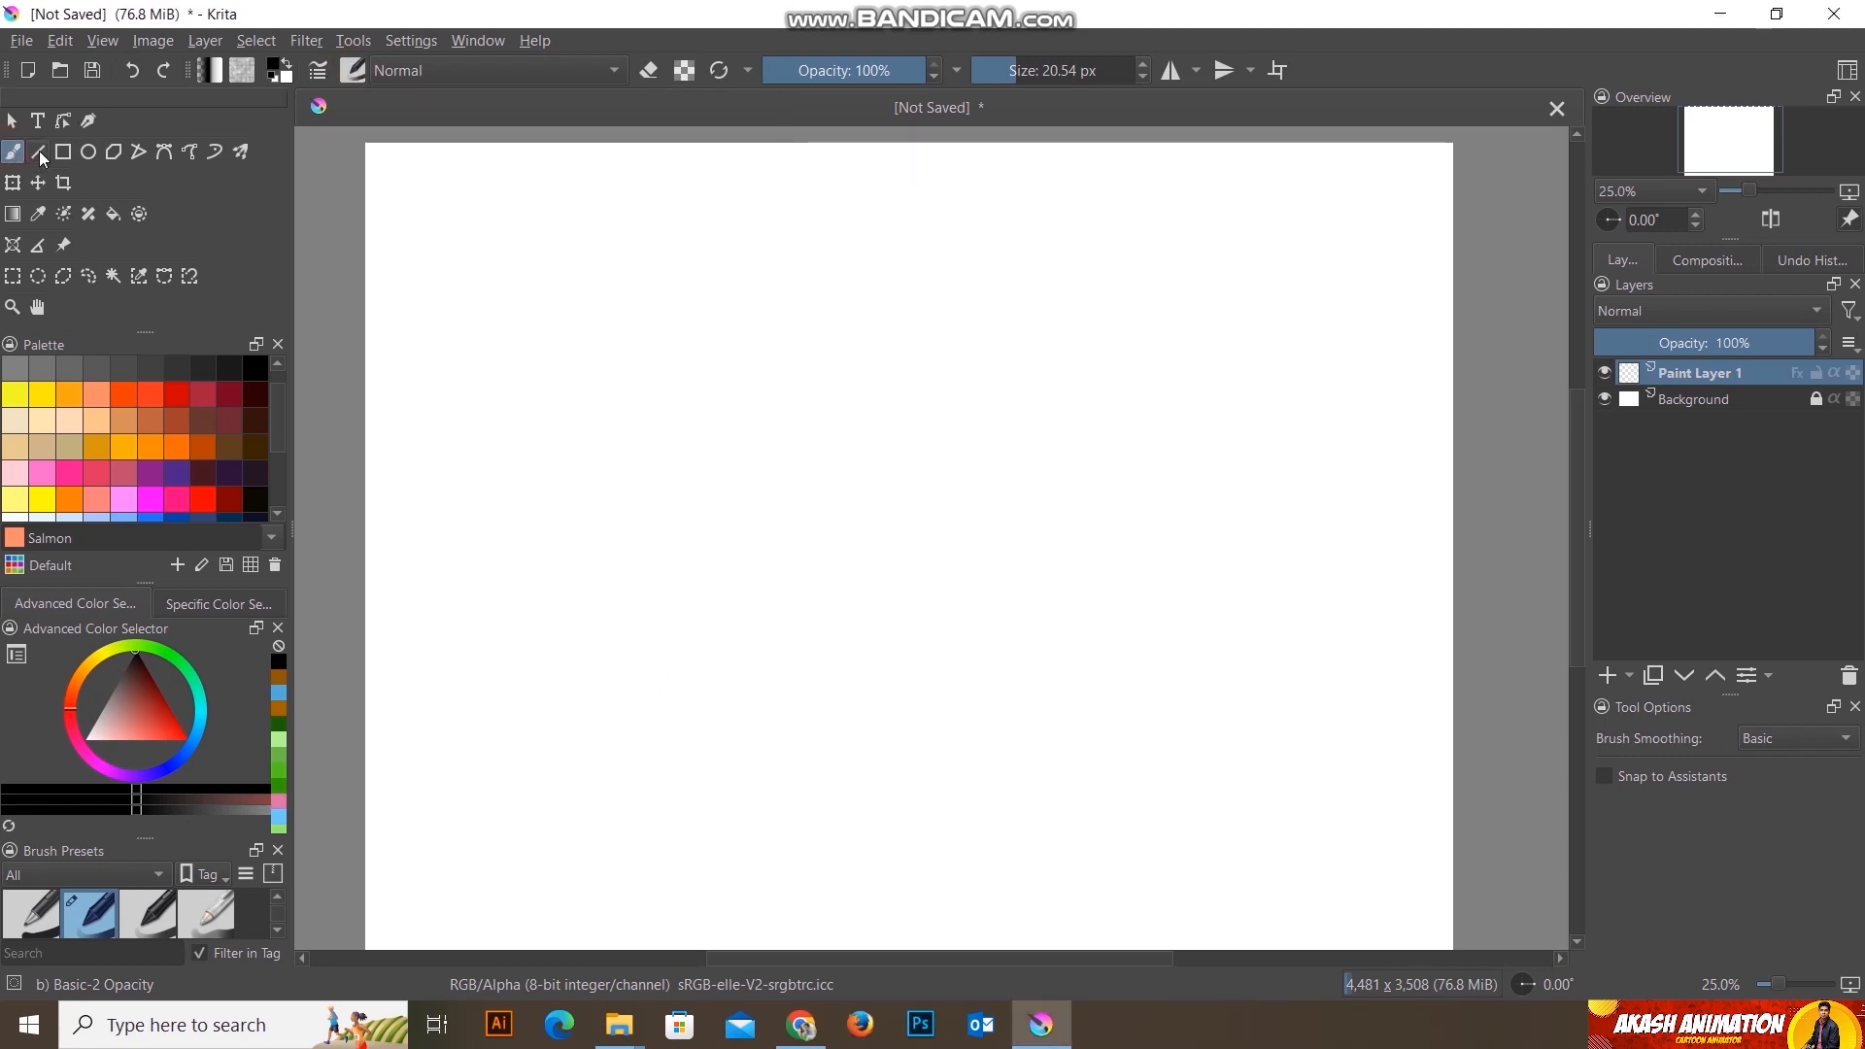
# Step: Draw a horizontal black line about 3564 px long and a vertical line crossing it with the Line tool
pyautogui.click(39, 152)
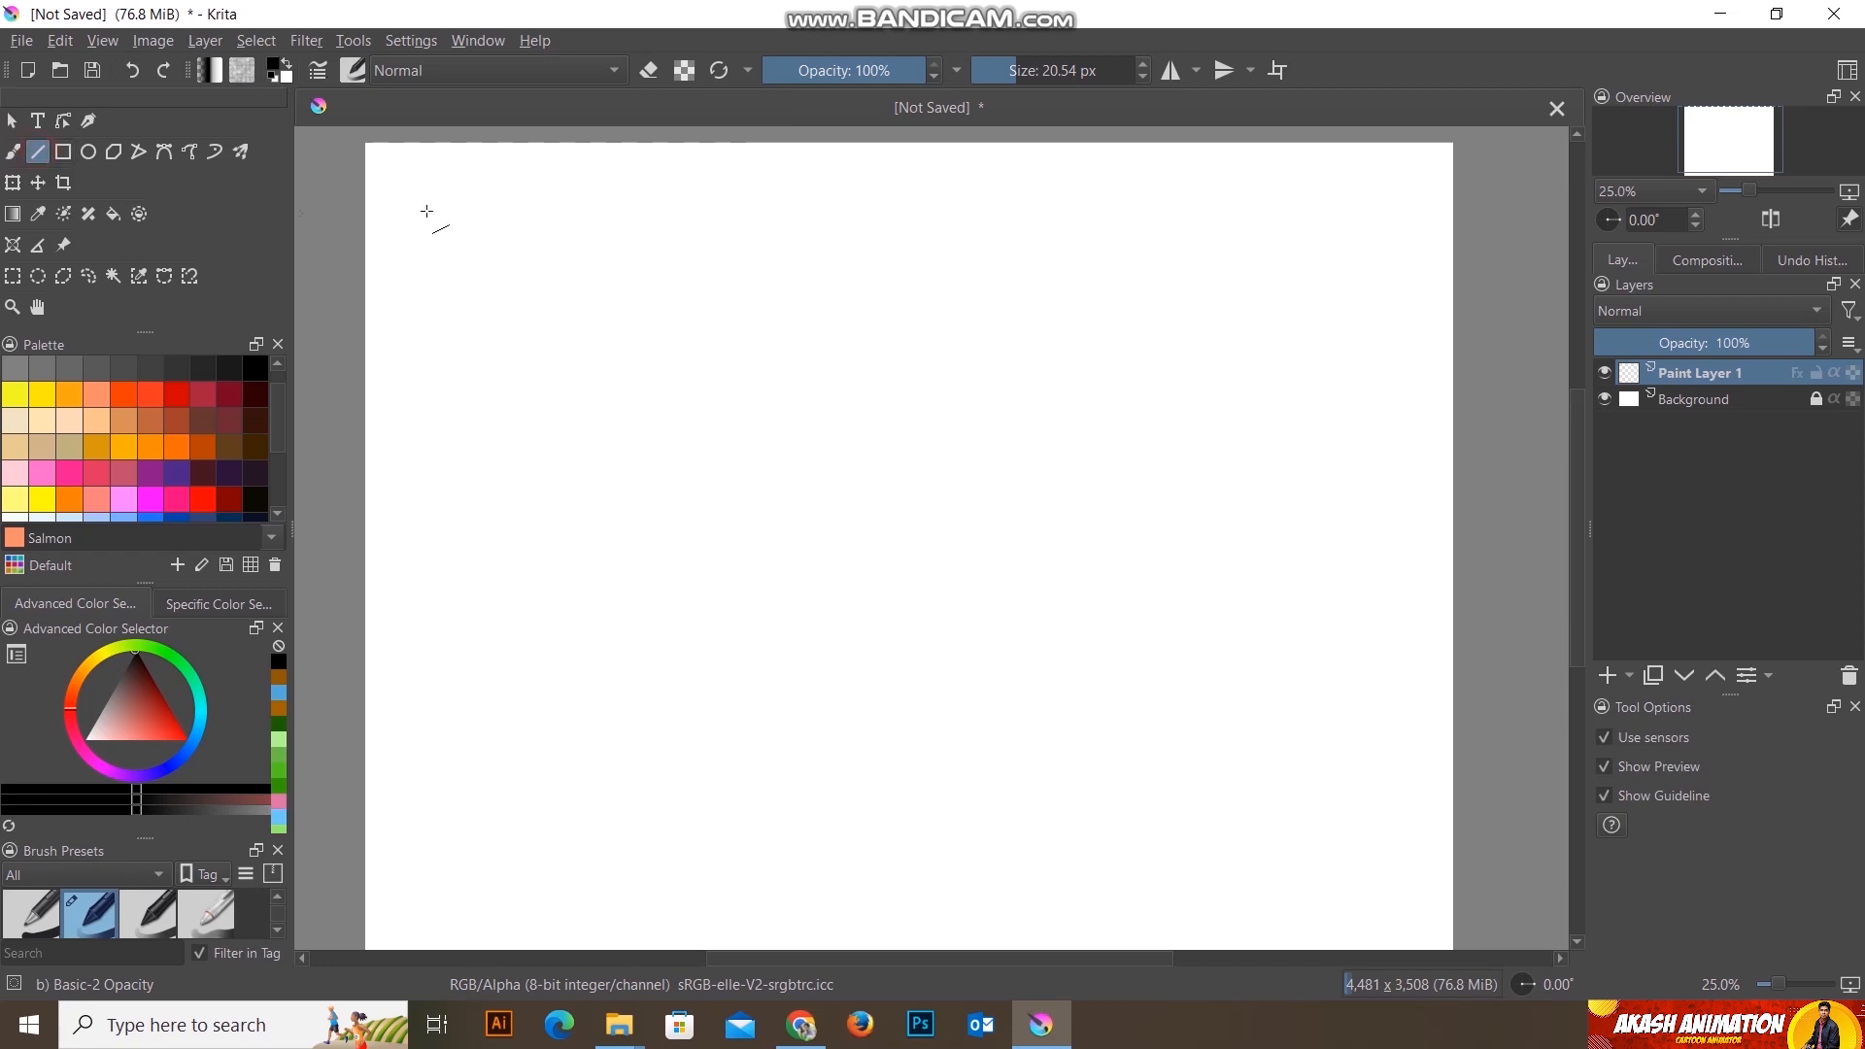
pyautogui.moveTo(435, 420); pyautogui.dragTo(1300, 412)
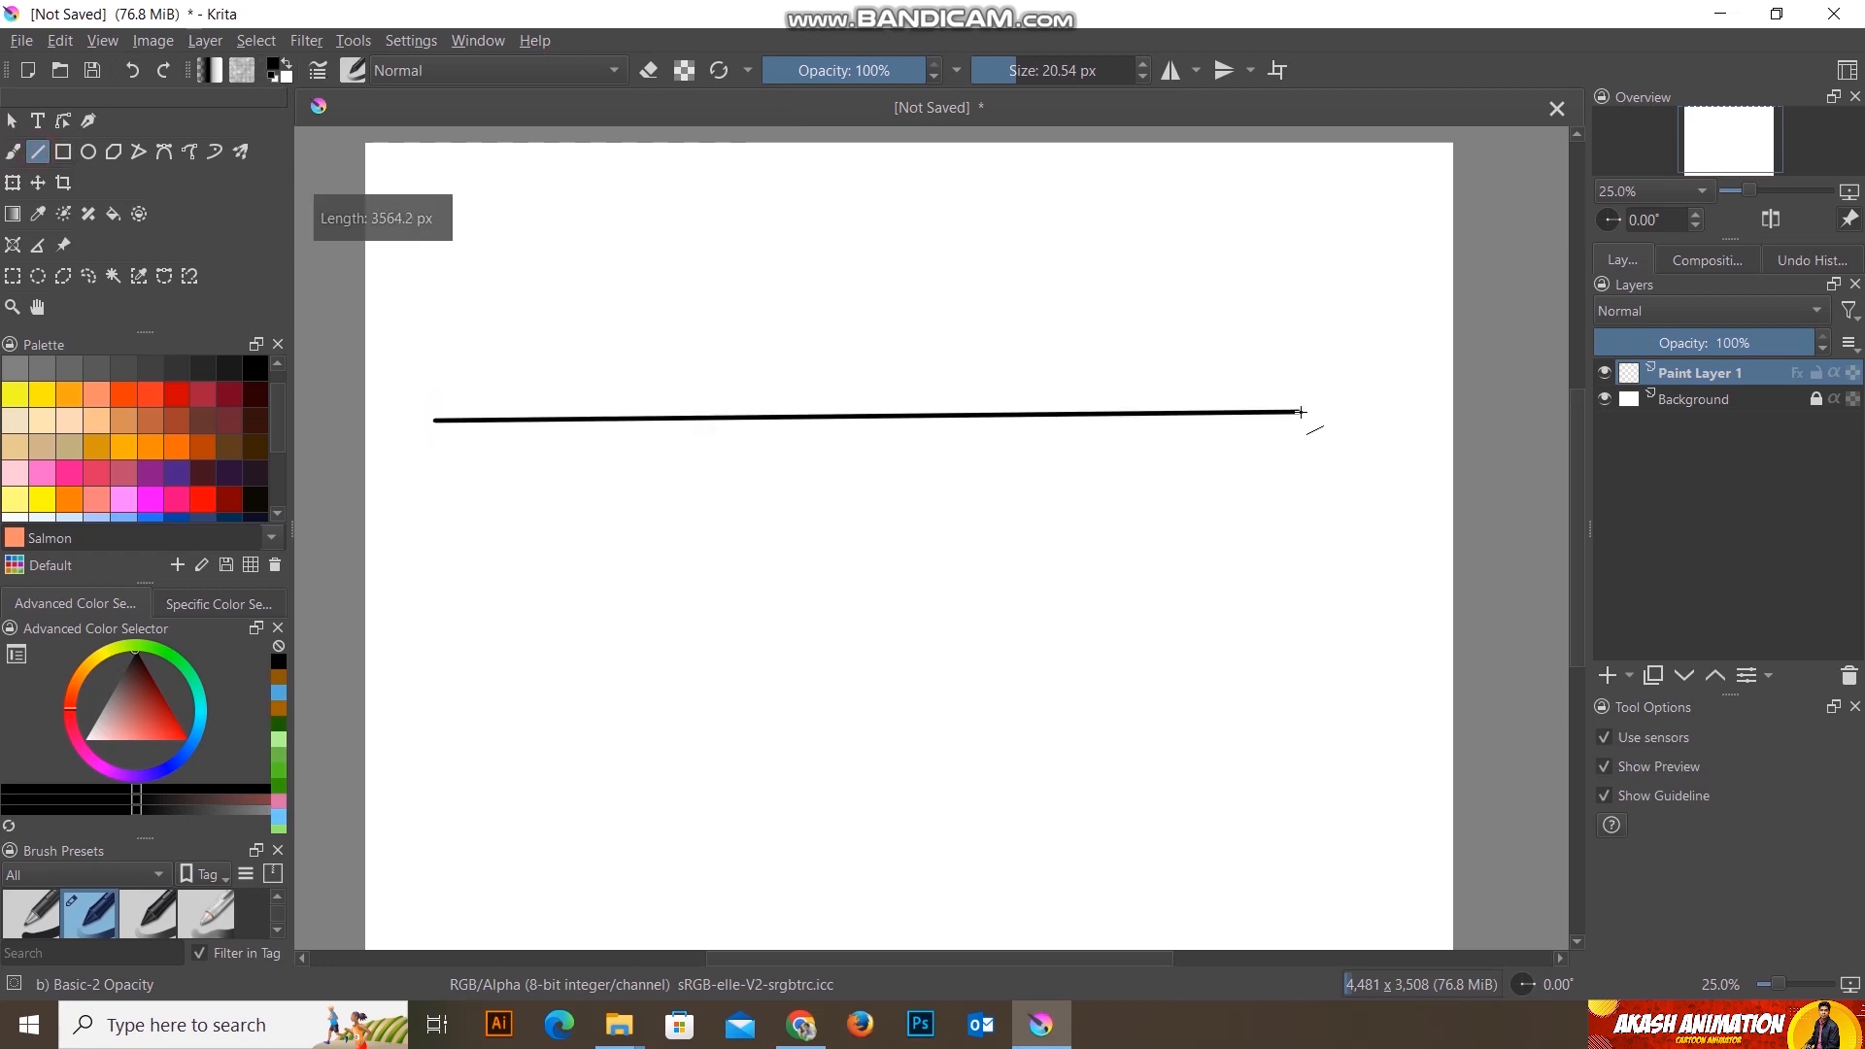
pyautogui.moveTo(787, 201)
pyautogui.mouseDown()
pyautogui.moveTo(828, 679)
pyautogui.moveTo(802, 745)
pyautogui.mouseUp()
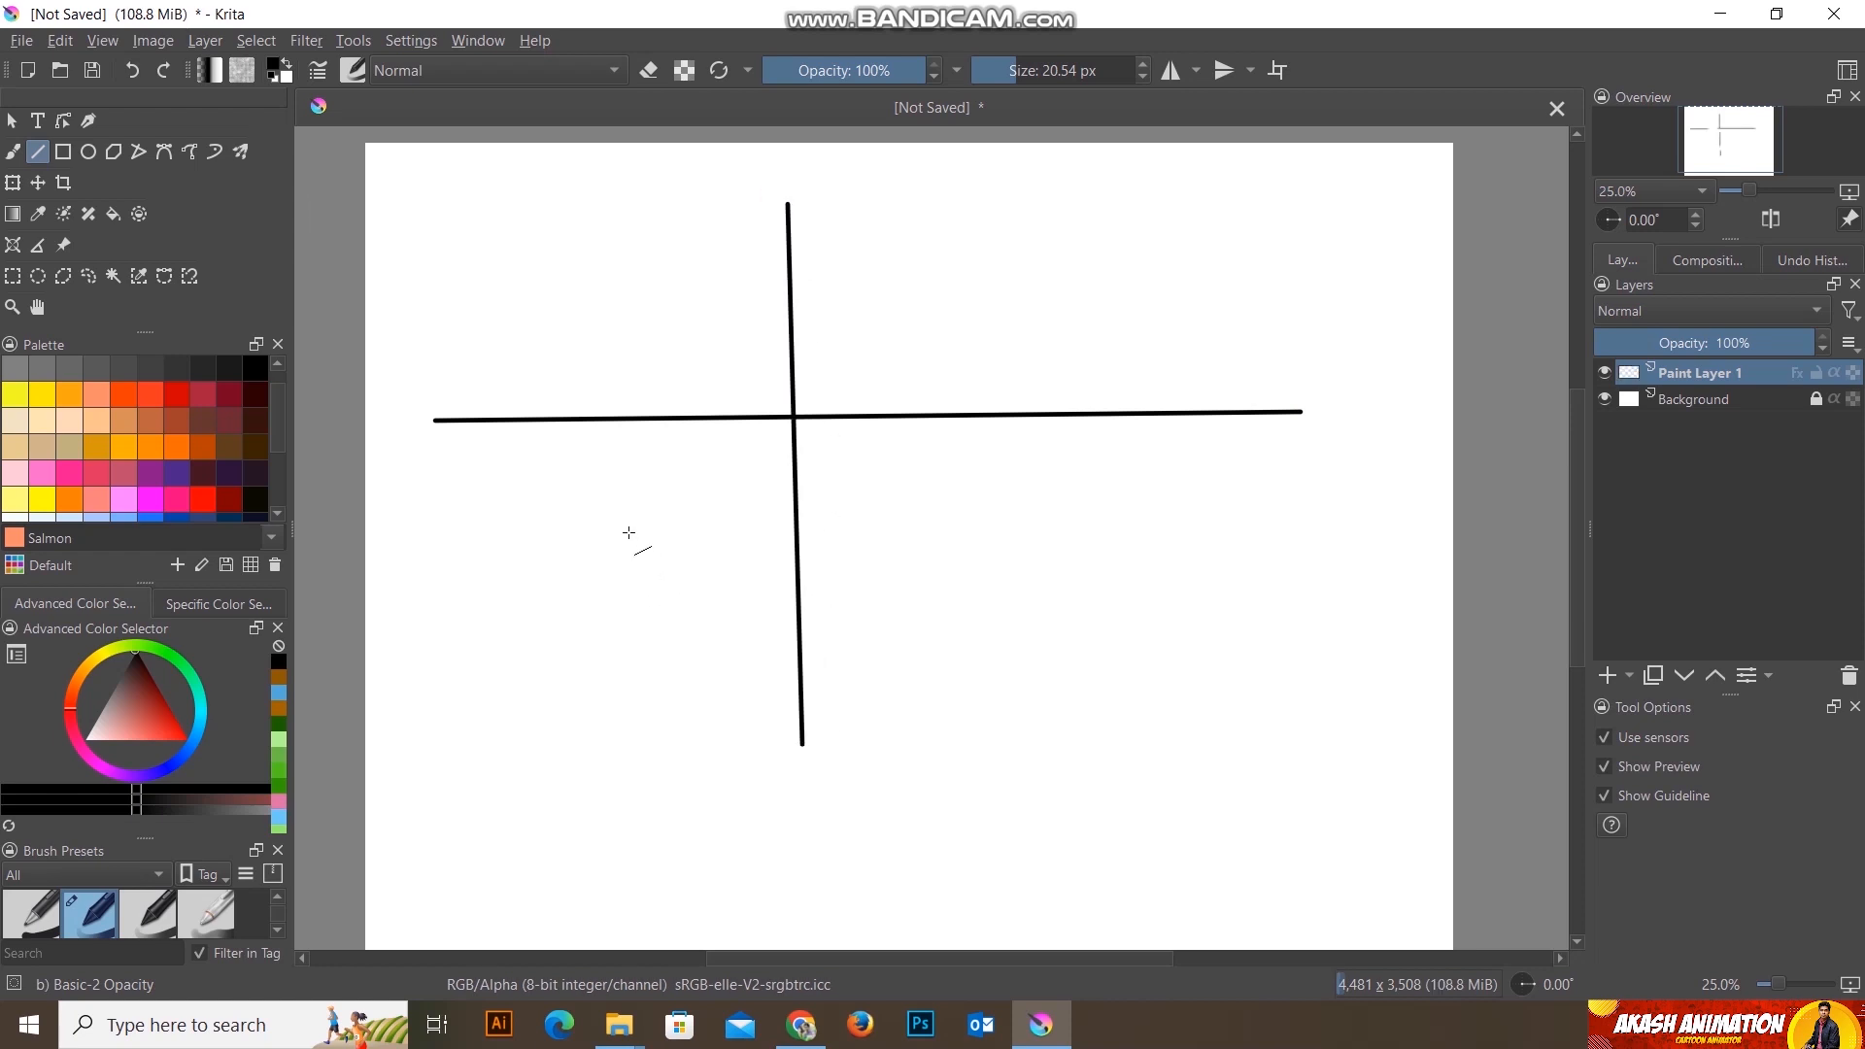
# Step: Undo the crossing lines and draw a long horizontal line with a vertical line about 1644 px long running down from its right end
pyautogui.hotkey('ctrl', 'z')
pyautogui.hotkey('ctrl', 'z')
pyautogui.click(493, 428)
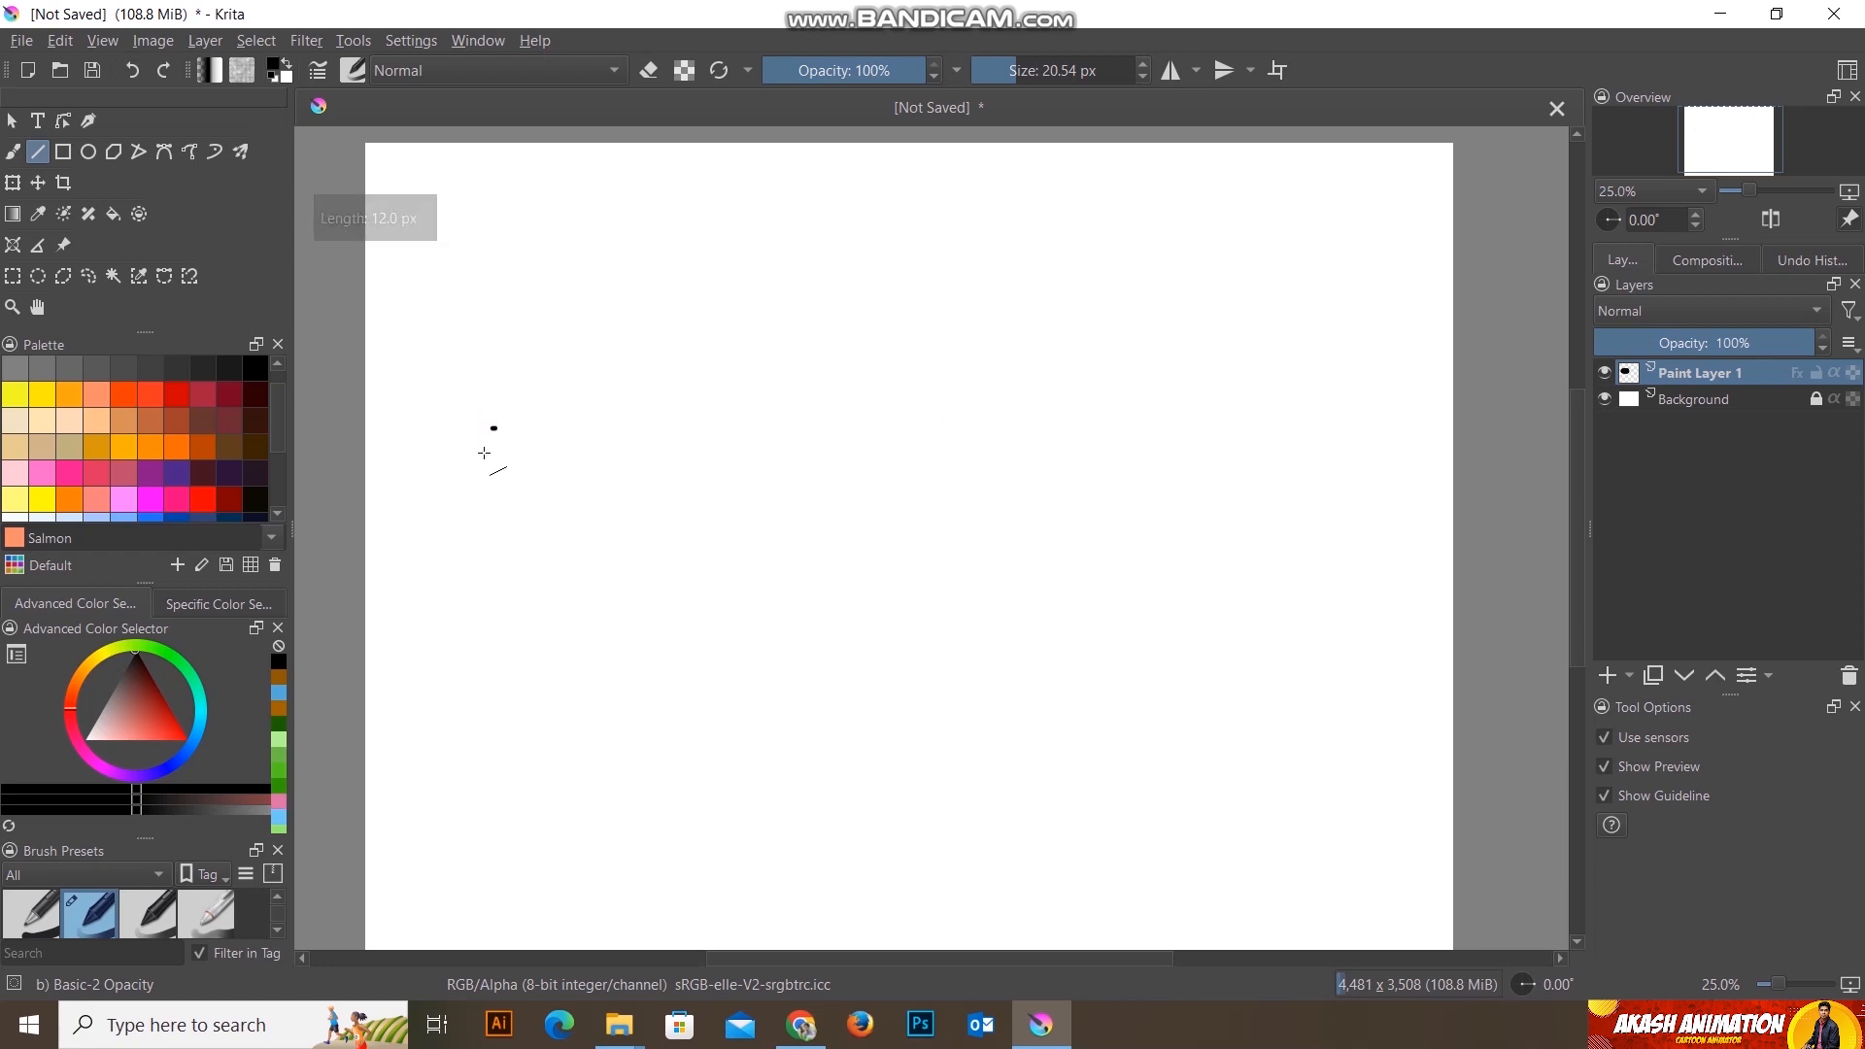
pyautogui.moveTo(491, 426)
pyautogui.mouseDown()
pyautogui.moveTo(1035, 442)
pyautogui.moveTo(1273, 411)
pyautogui.moveTo(1272, 811)
pyautogui.mouseUp()
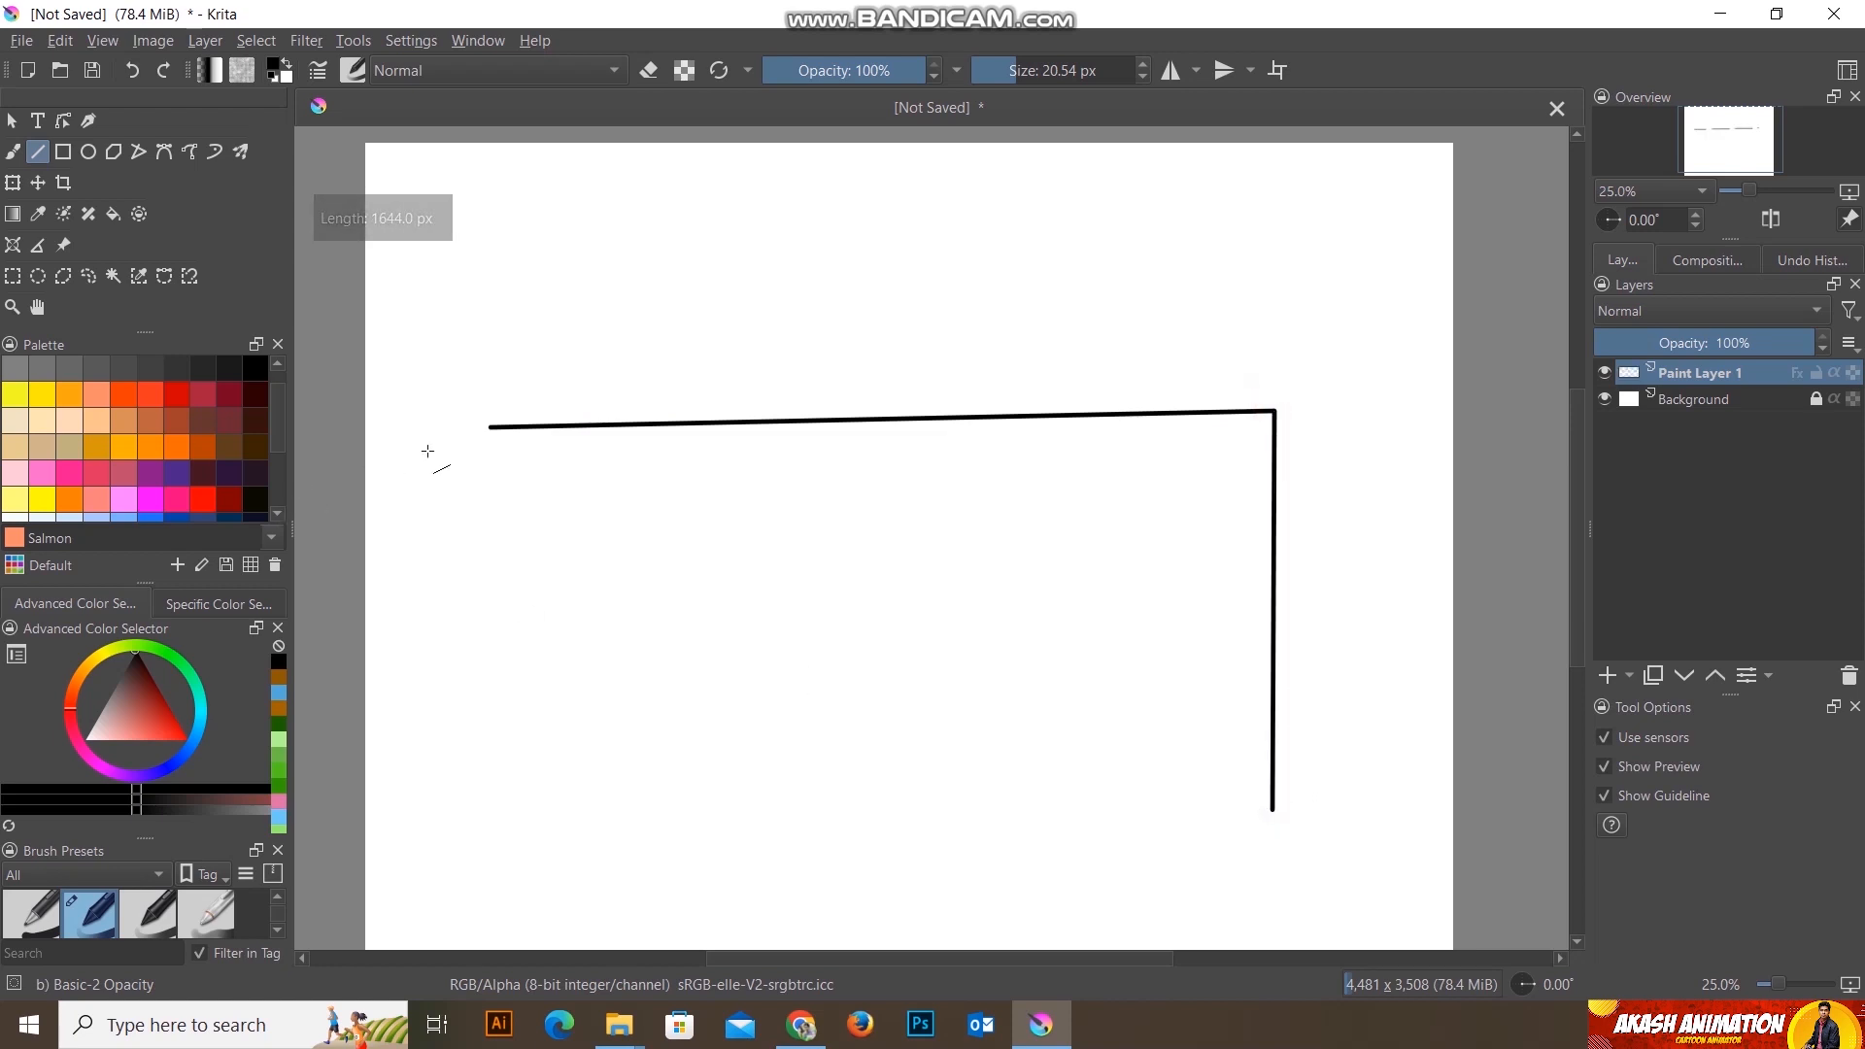
# Step: Close the black outline into a house wall rectangle and draw a trapezoid roof above it with straight lines
pyautogui.moveTo(488, 427)
pyautogui.mouseDown()
pyautogui.moveTo(491, 821)
pyautogui.moveTo(1273, 810)
pyautogui.mouseUp()
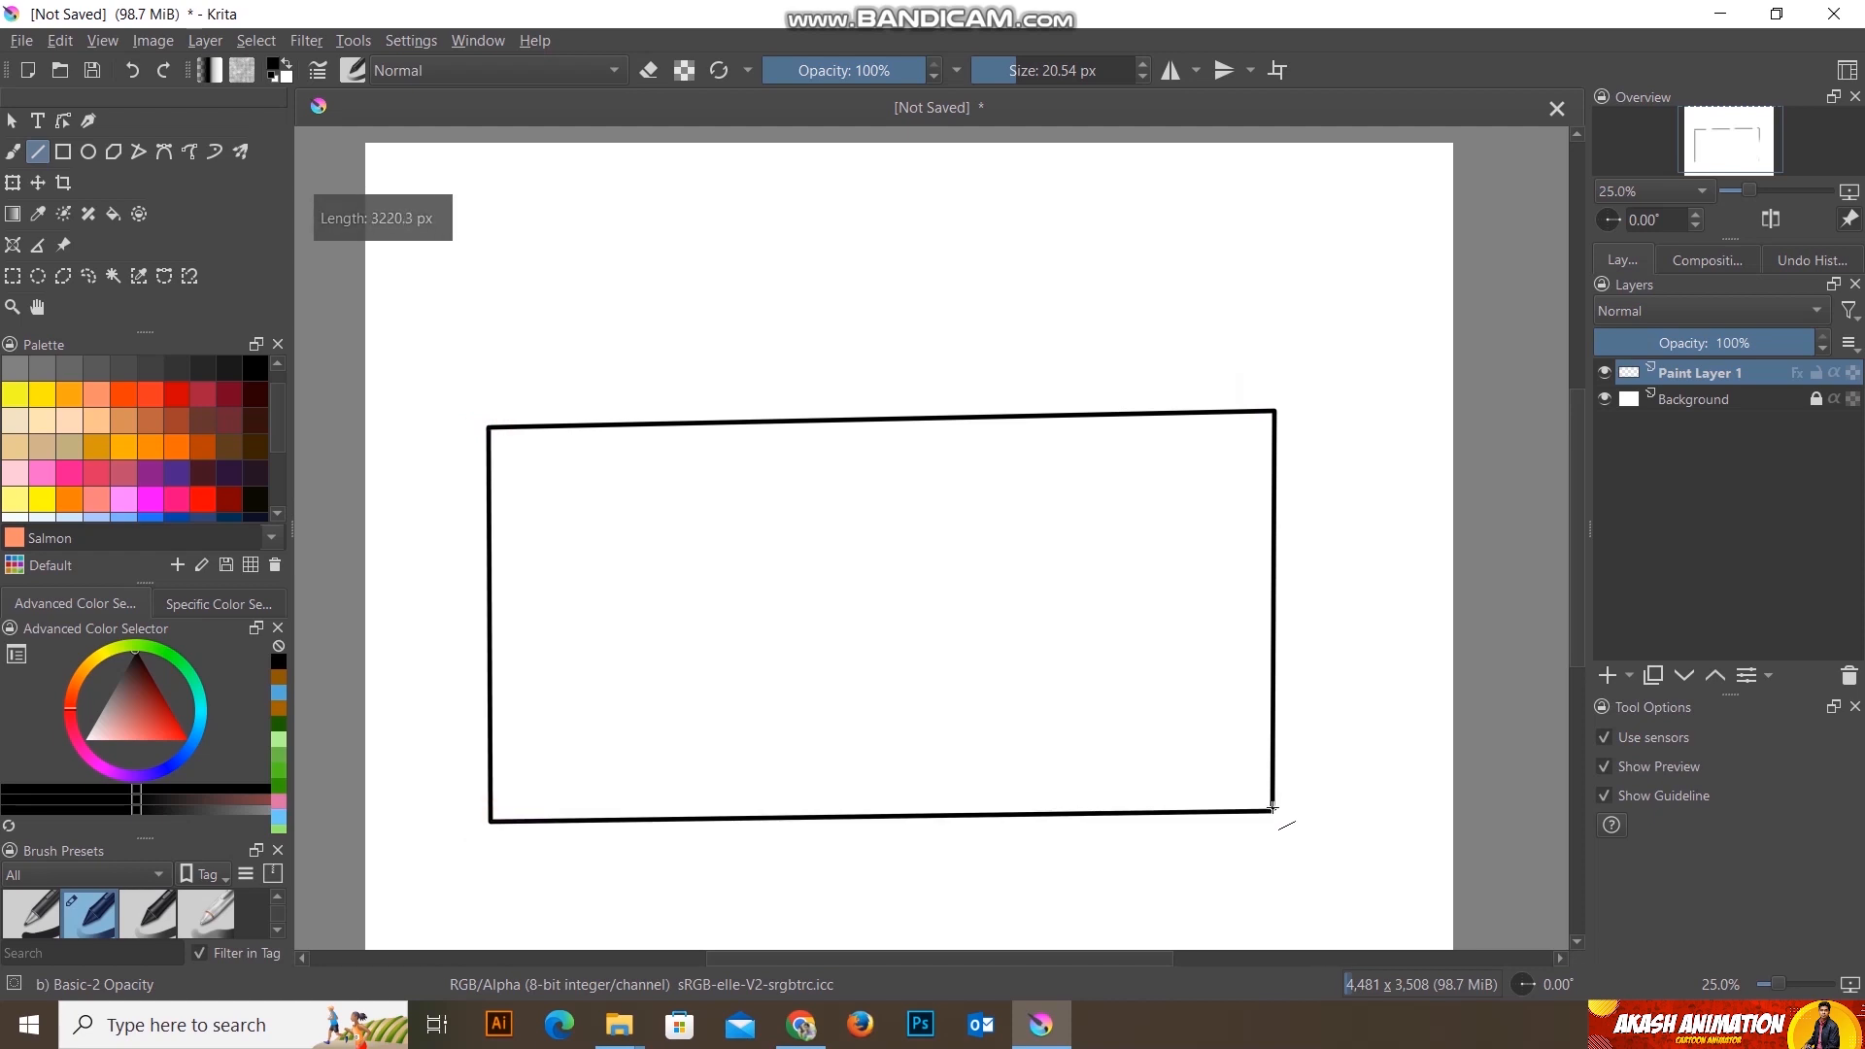
pyautogui.moveTo(486, 425)
pyautogui.mouseDown()
pyautogui.moveTo(404, 424)
pyautogui.moveTo(553, 287)
pyautogui.moveTo(1239, 272)
pyautogui.moveTo(1377, 413)
pyautogui.moveTo(1269, 410)
pyautogui.mouseUp()
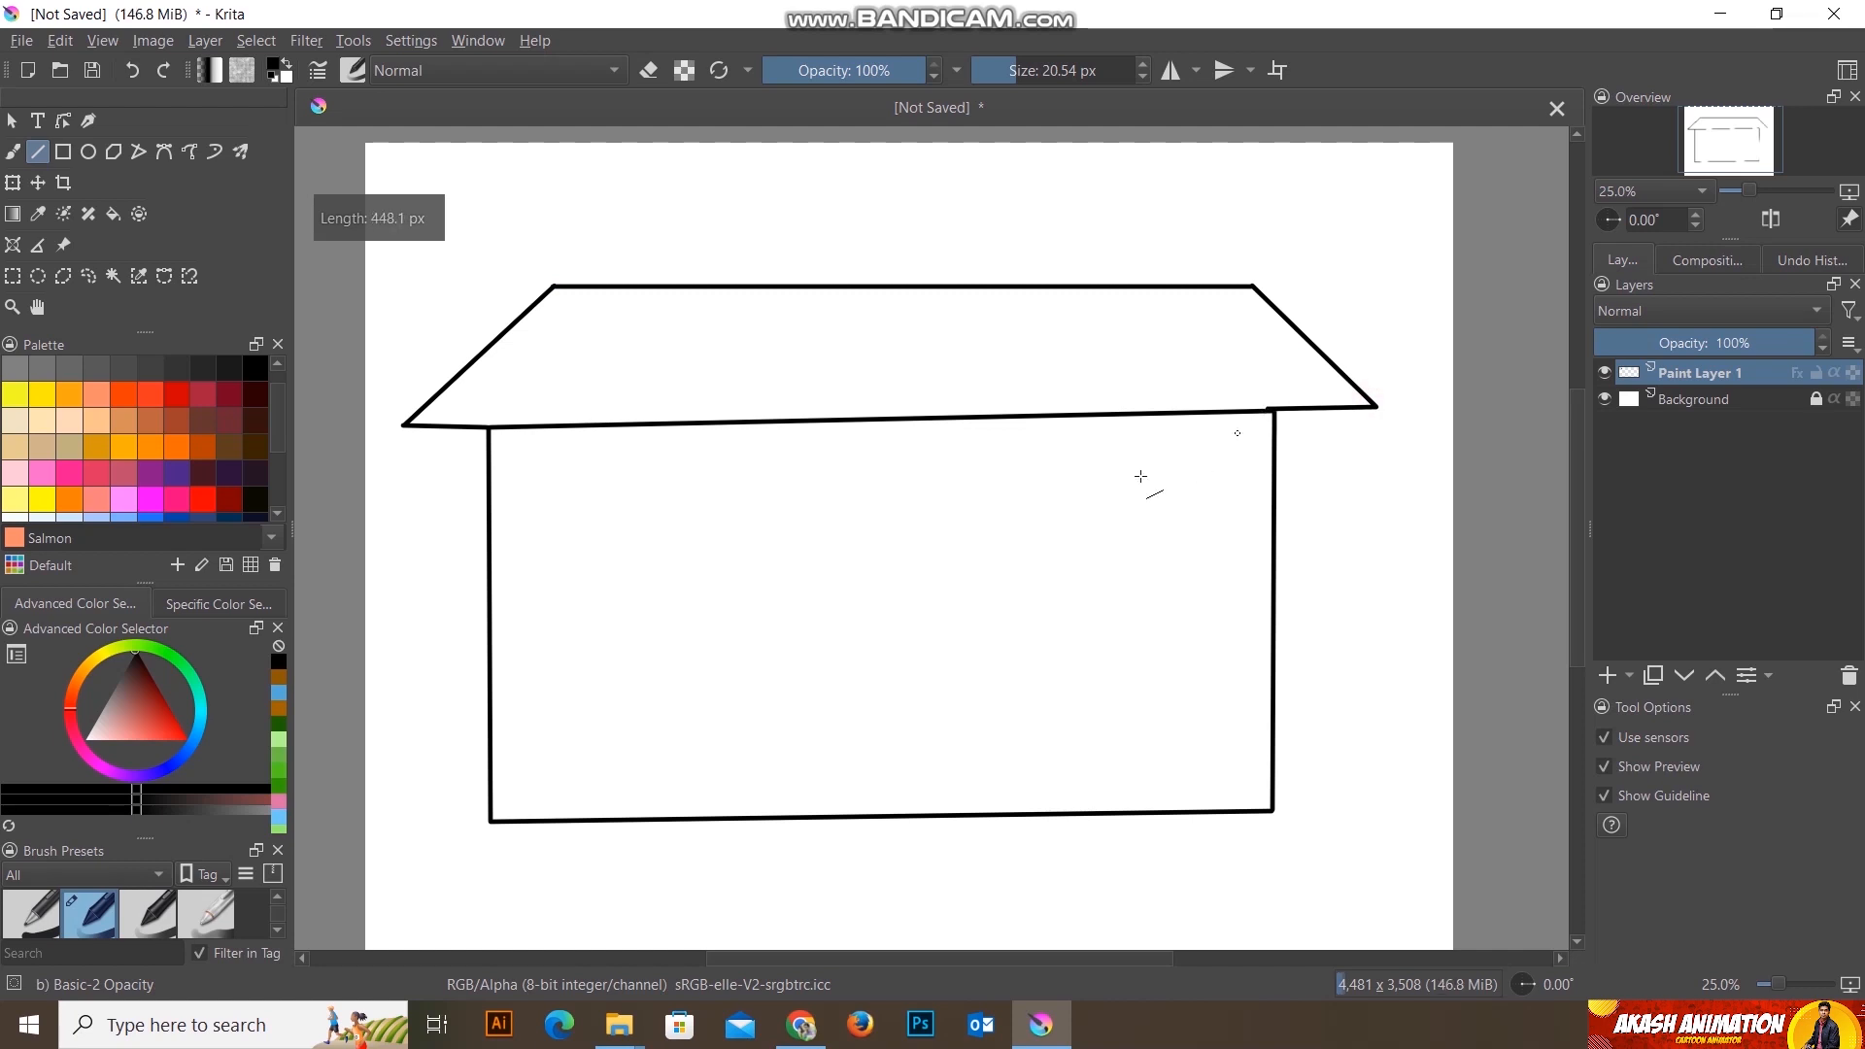
# Step: Draw three vertical lines from the roof edge to the base in the middle of the house to form a double door
pyautogui.moveTo(823, 421); pyautogui.dragTo(832, 720)
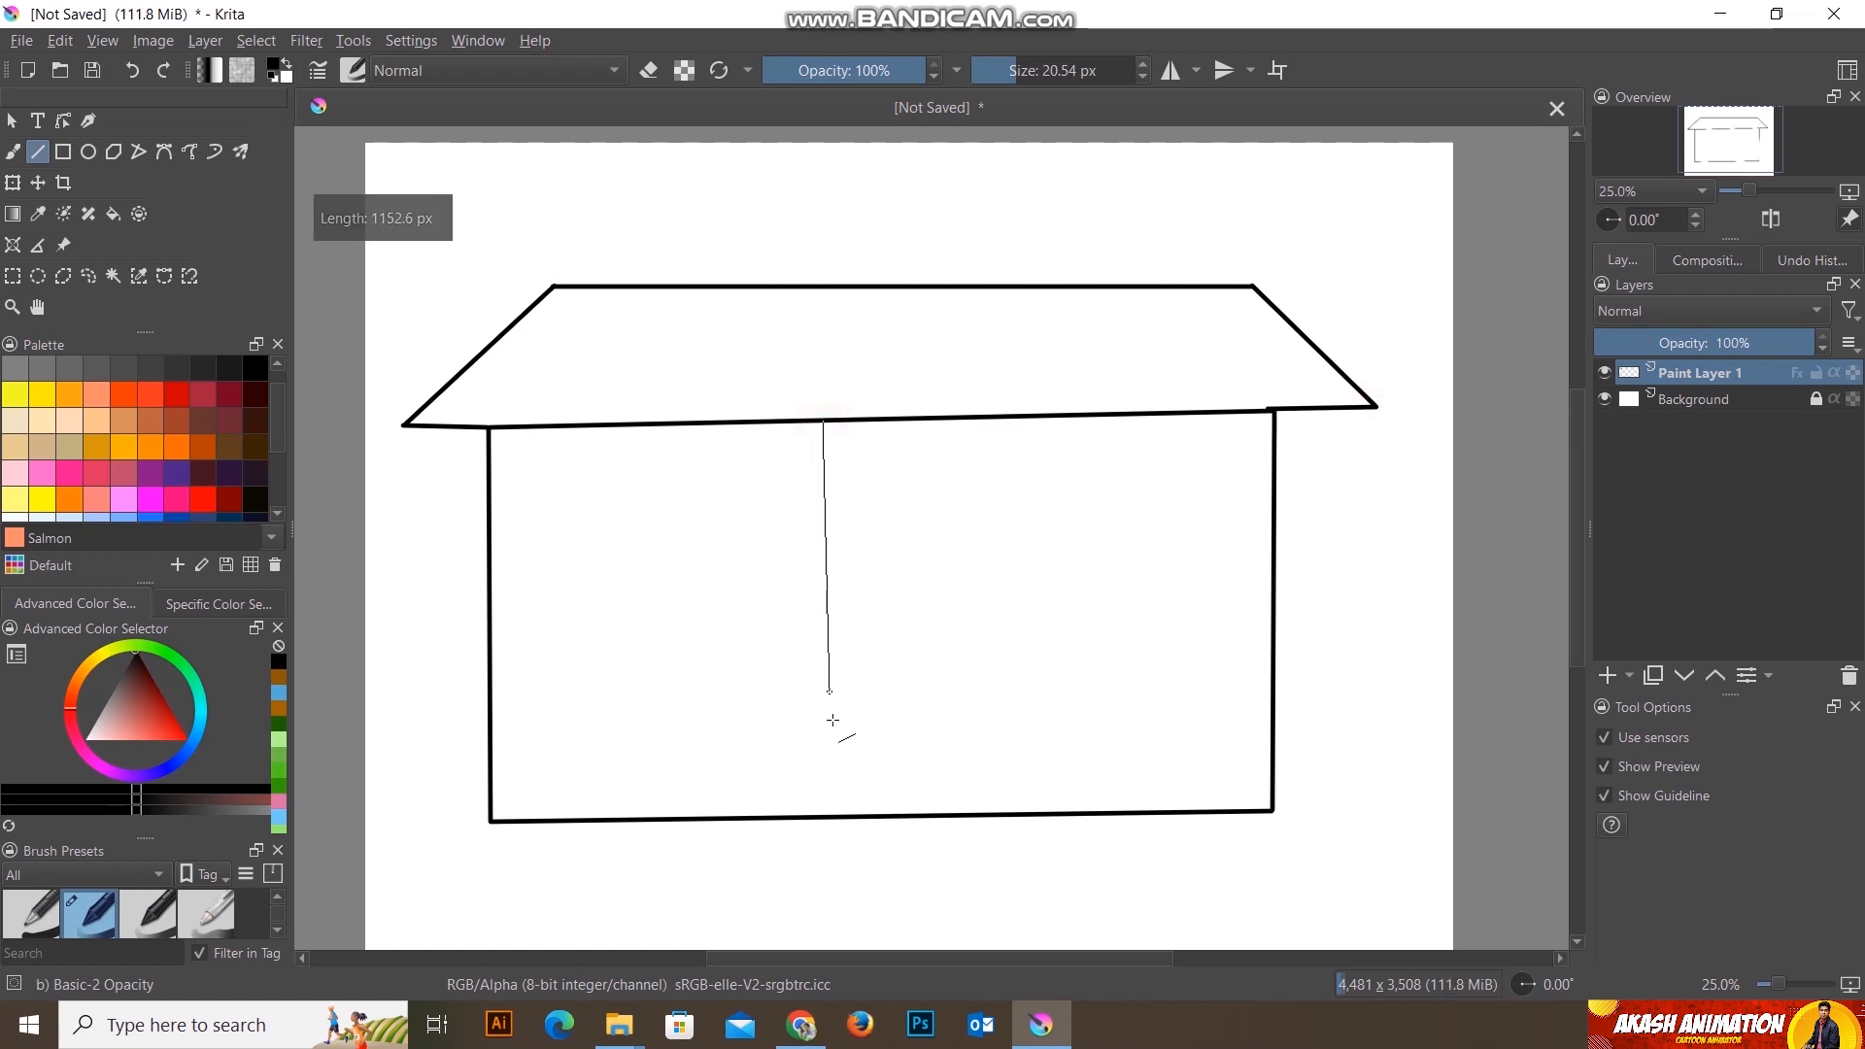
pyautogui.moveTo(832, 818); pyautogui.dragTo(833, 818)
pyautogui.moveTo(942, 416); pyautogui.dragTo(949, 819)
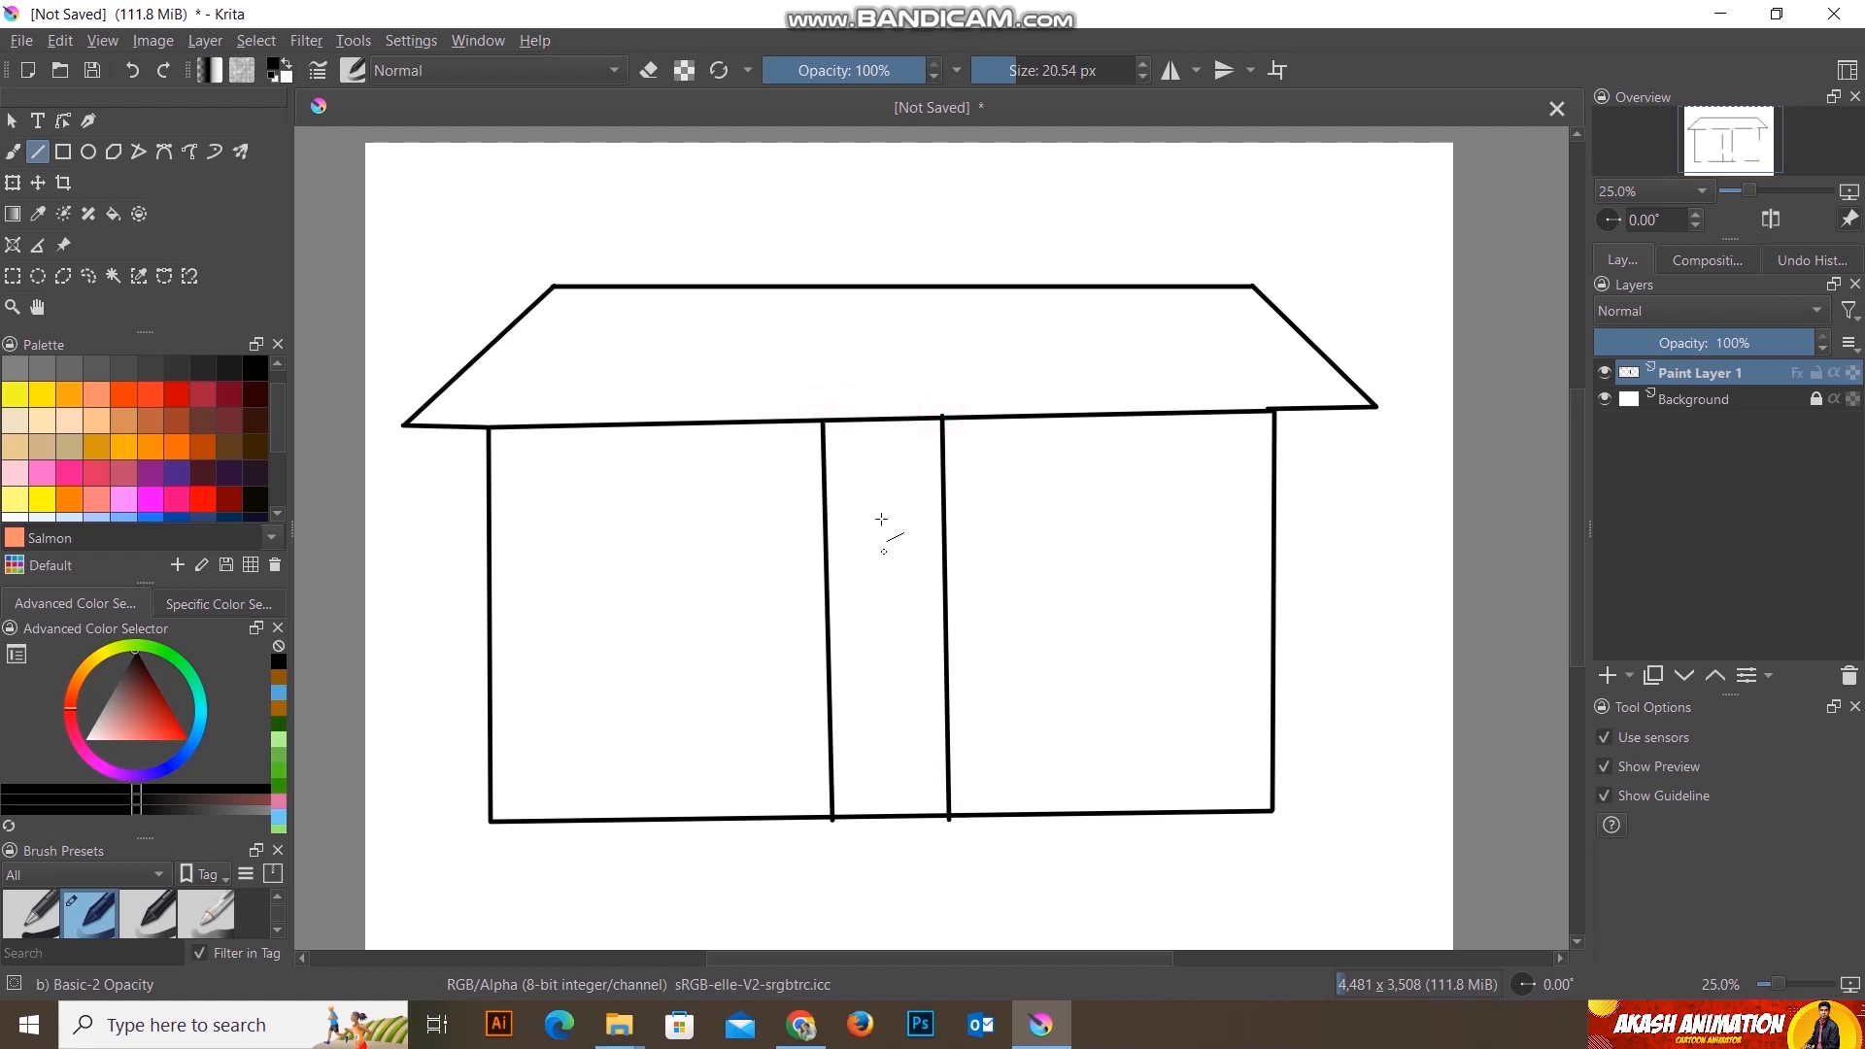
pyautogui.moveTo(886, 422); pyautogui.dragTo(892, 819)
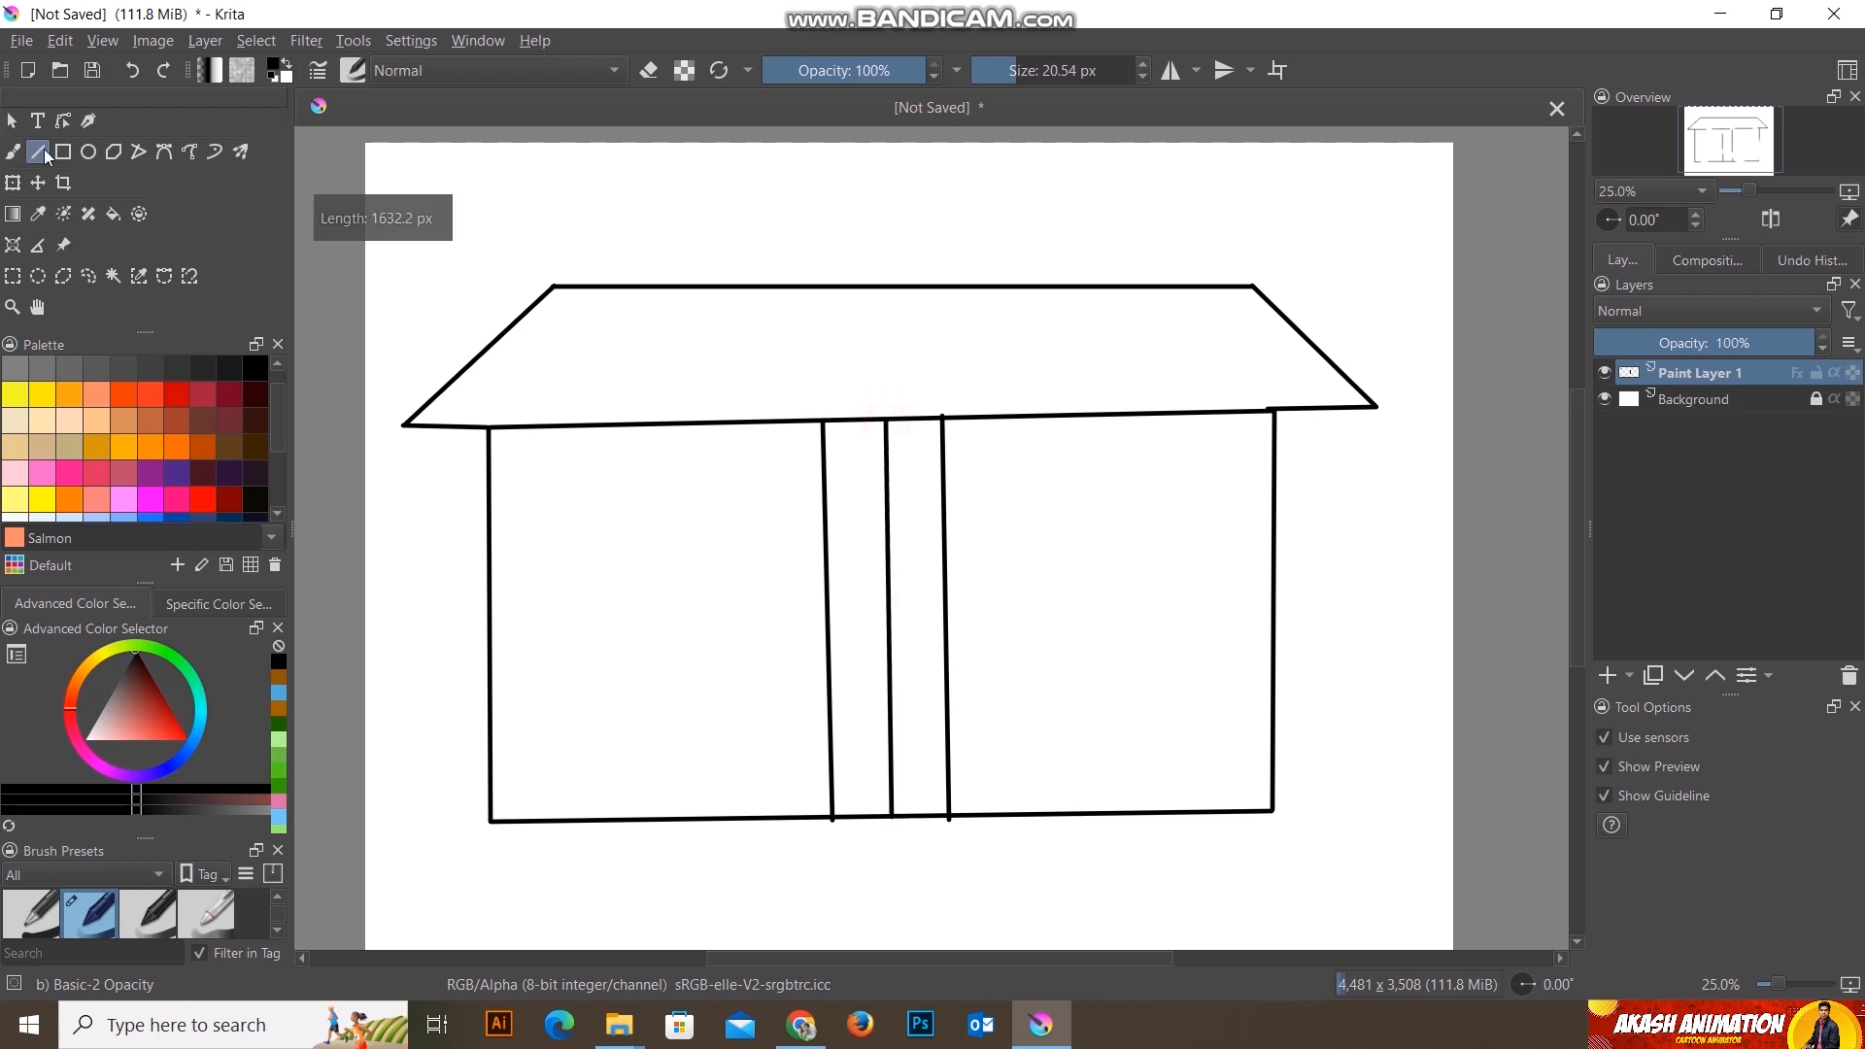
# Step: Draw two small upright ellipses as door handles, one on each side of the door's centre line
pyautogui.click(89, 153)
pyautogui.scroll(2, 904, 587)
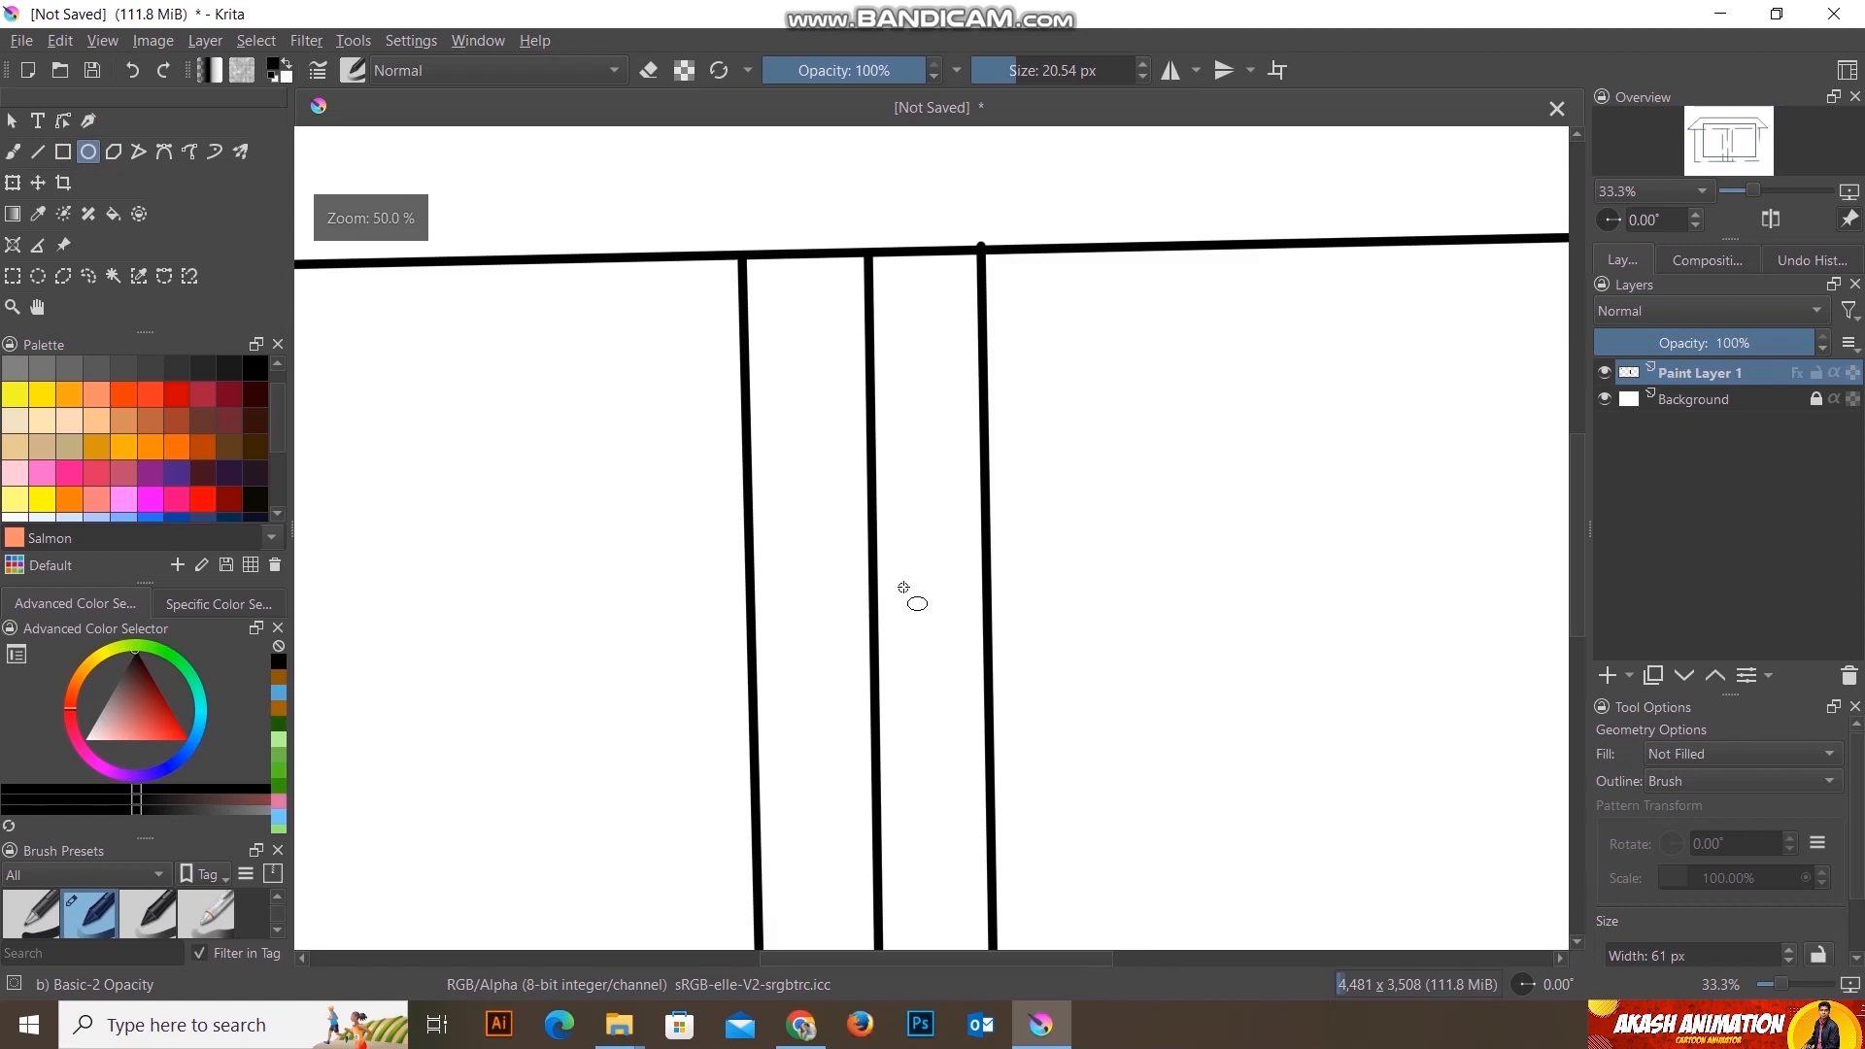
pyautogui.moveTo(837, 569)
pyautogui.mouseDown()
pyautogui.moveTo(873, 660)
pyautogui.moveTo(878, 573)
pyautogui.moveTo(914, 660)
pyautogui.mouseUp()
pyautogui.scroll(-4, 948, 577)
pyautogui.scroll(1, 836, 580)
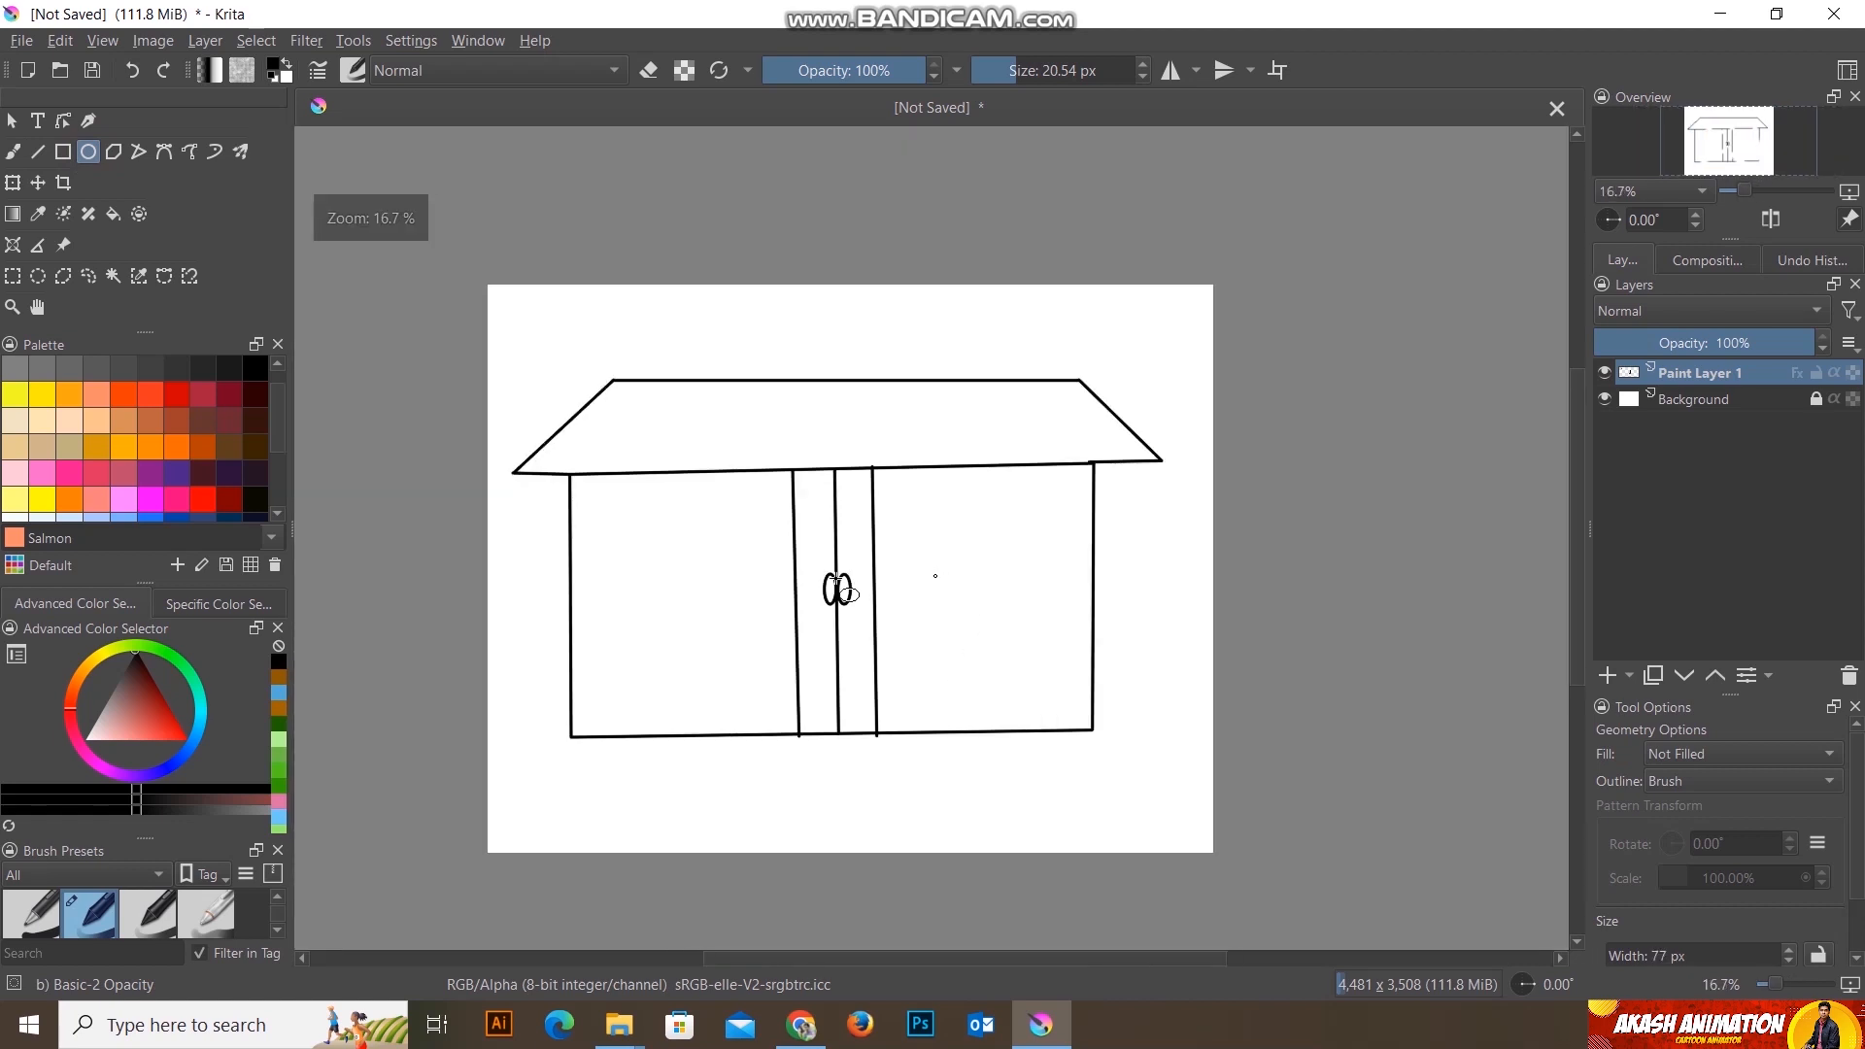
# Step: Draw a rectangular window about 528 px wide on the left wall and one about 456 px wide on the right wall
pyautogui.click(65, 155)
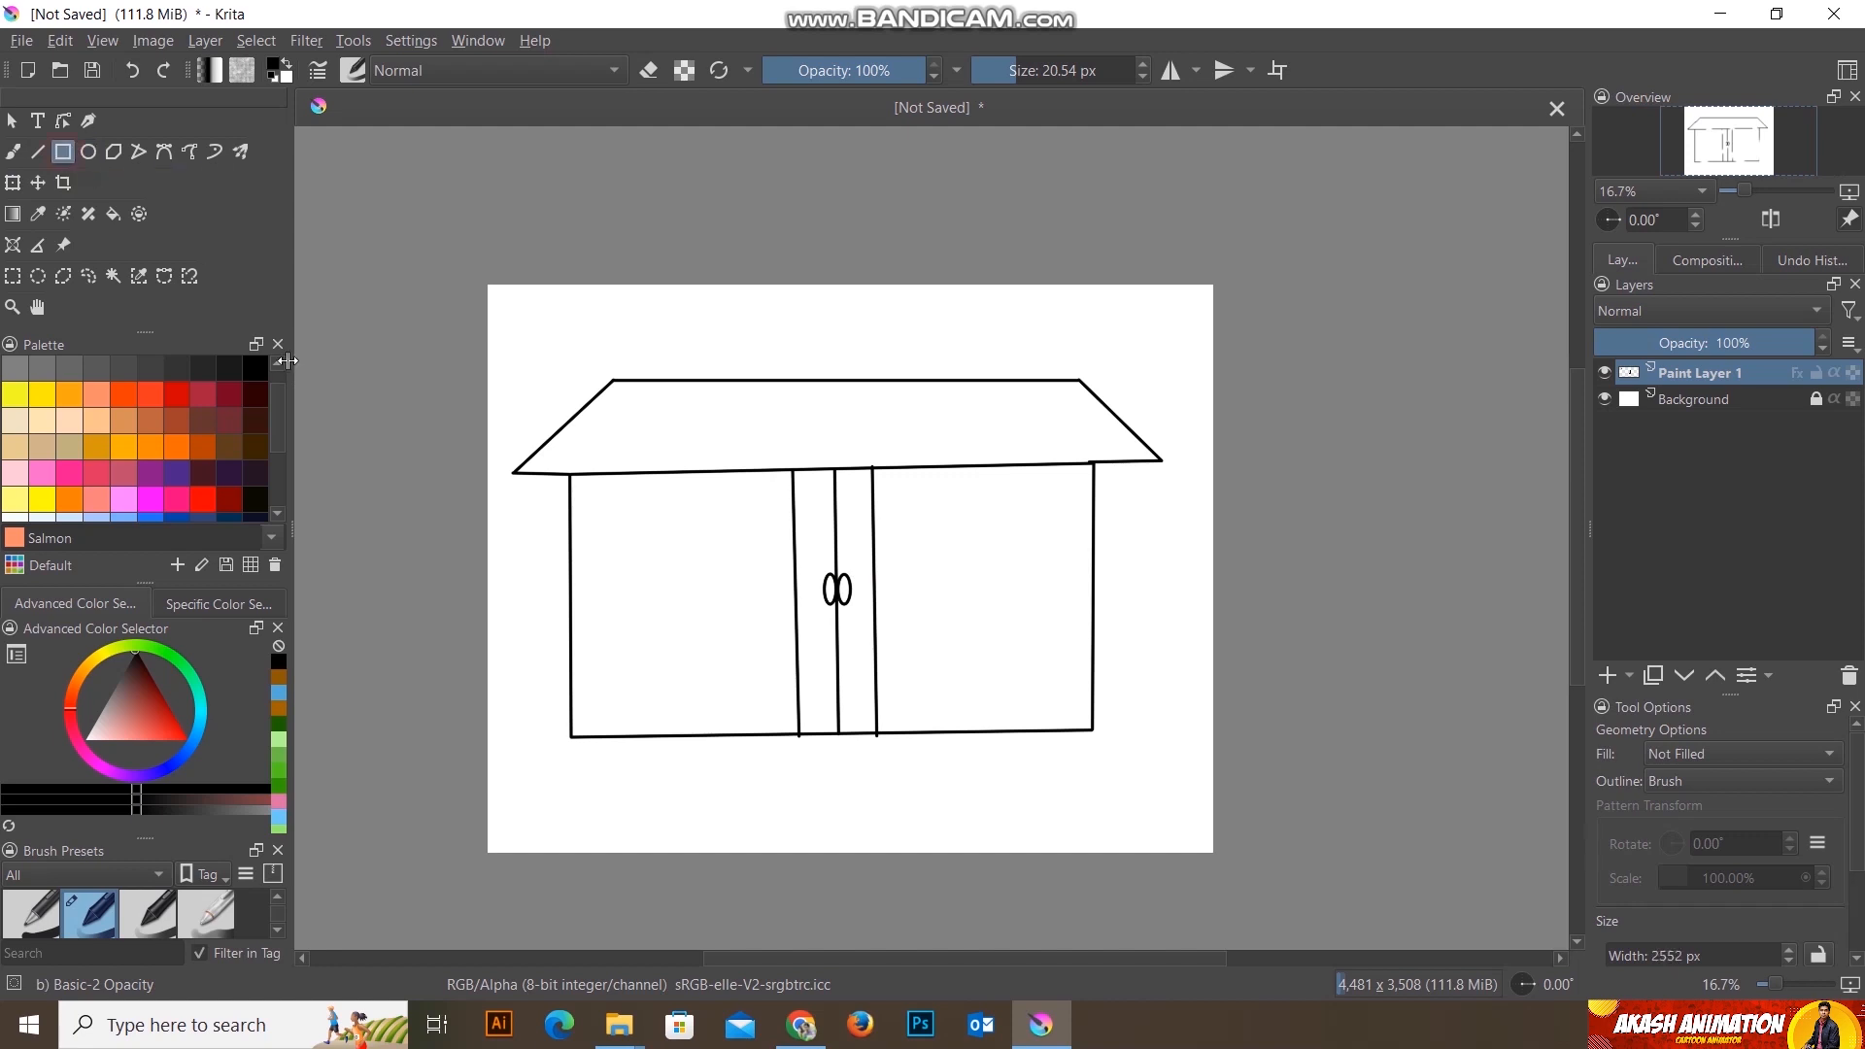
pyautogui.moveTo(641, 559); pyautogui.dragTo(726, 657)
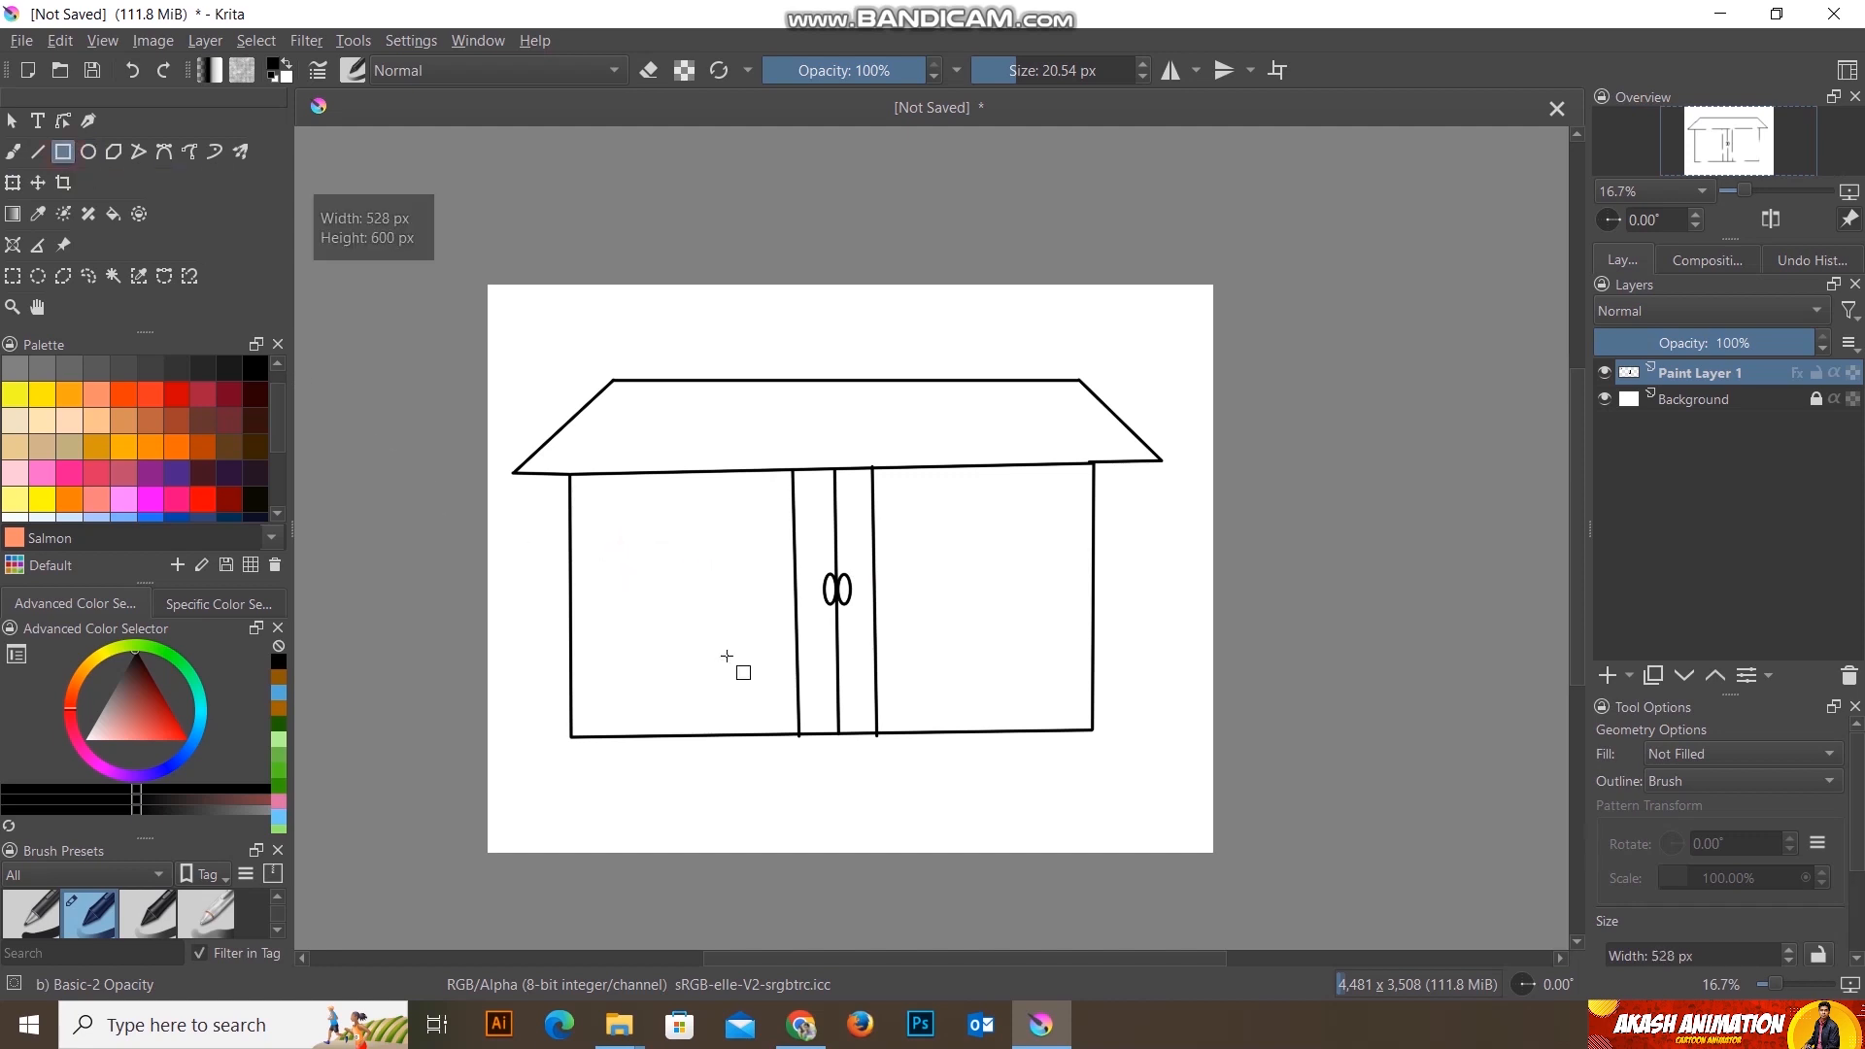
pyautogui.moveTo(945, 558); pyautogui.dragTo(1018, 647)
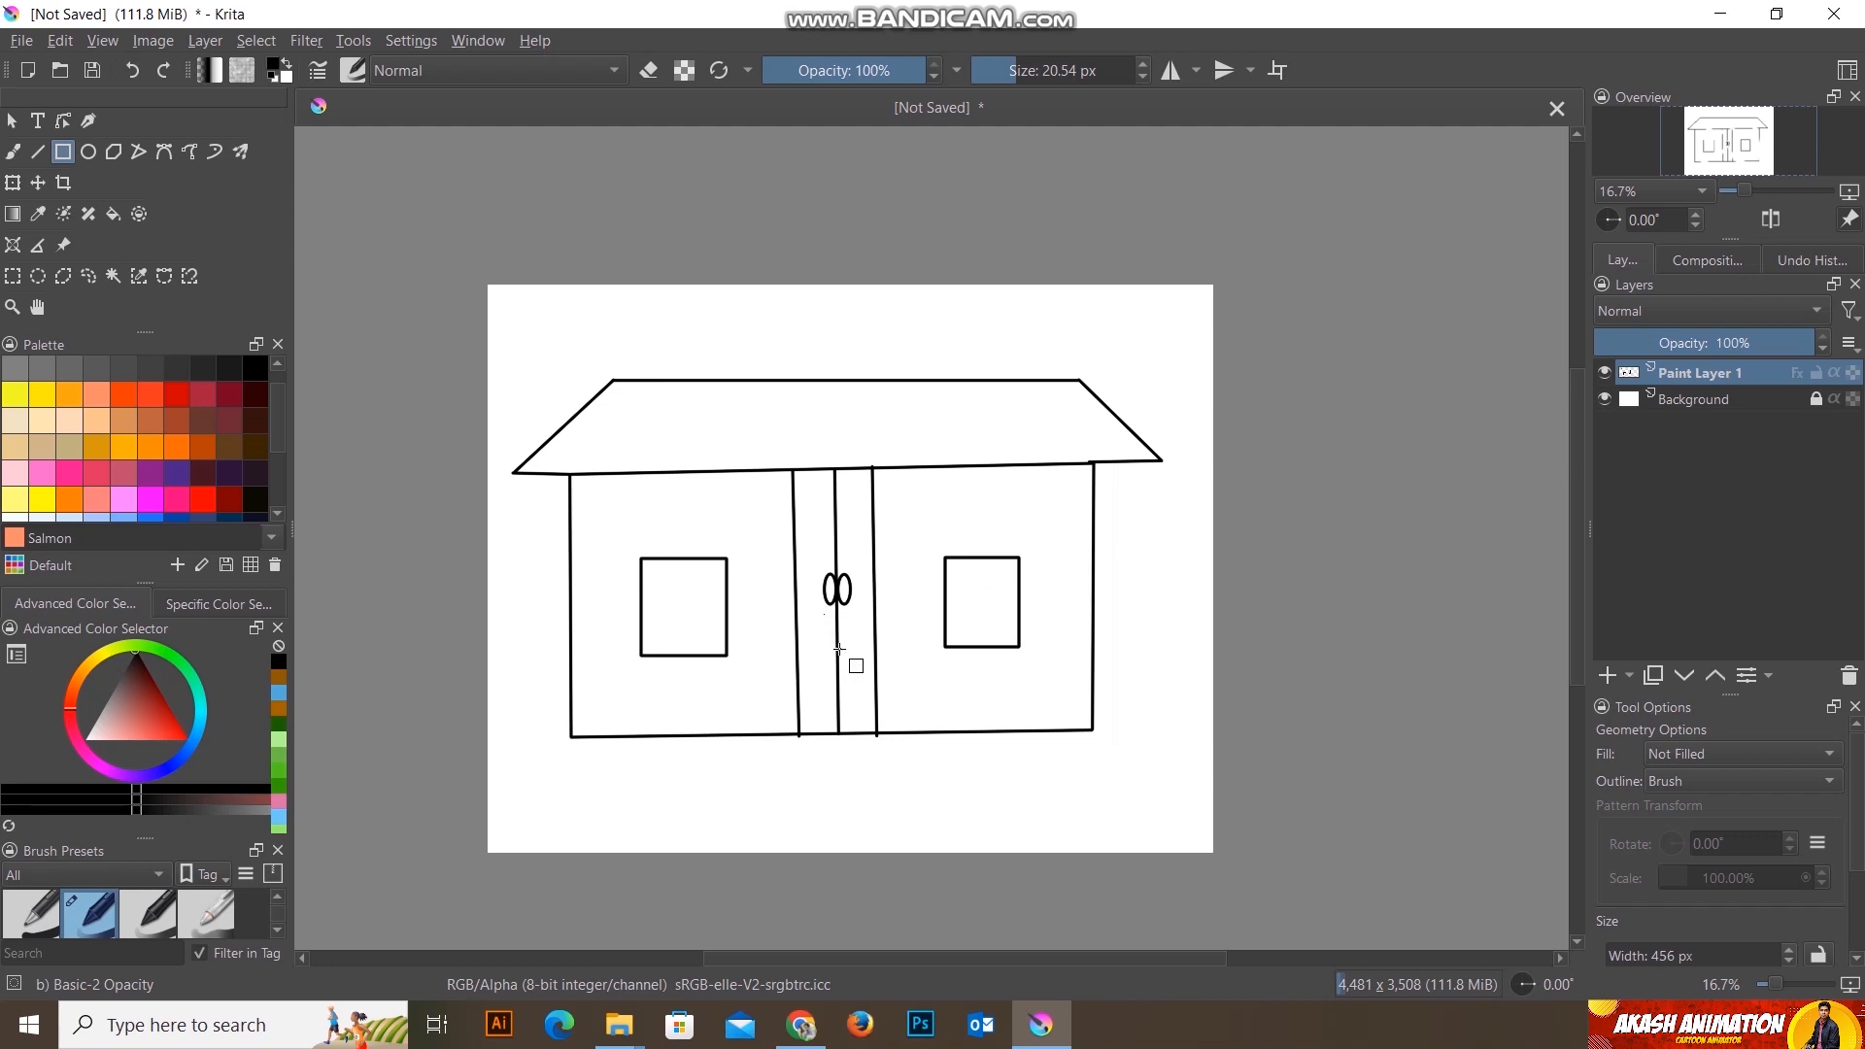
# Step: Draw a circle about 689 px wide as a sun in the canvas's upper-right corner and set the foreground colour to orange
pyautogui.click(89, 151)
pyautogui.moveTo(1101, 296); pyautogui.dragTo(1210, 418)
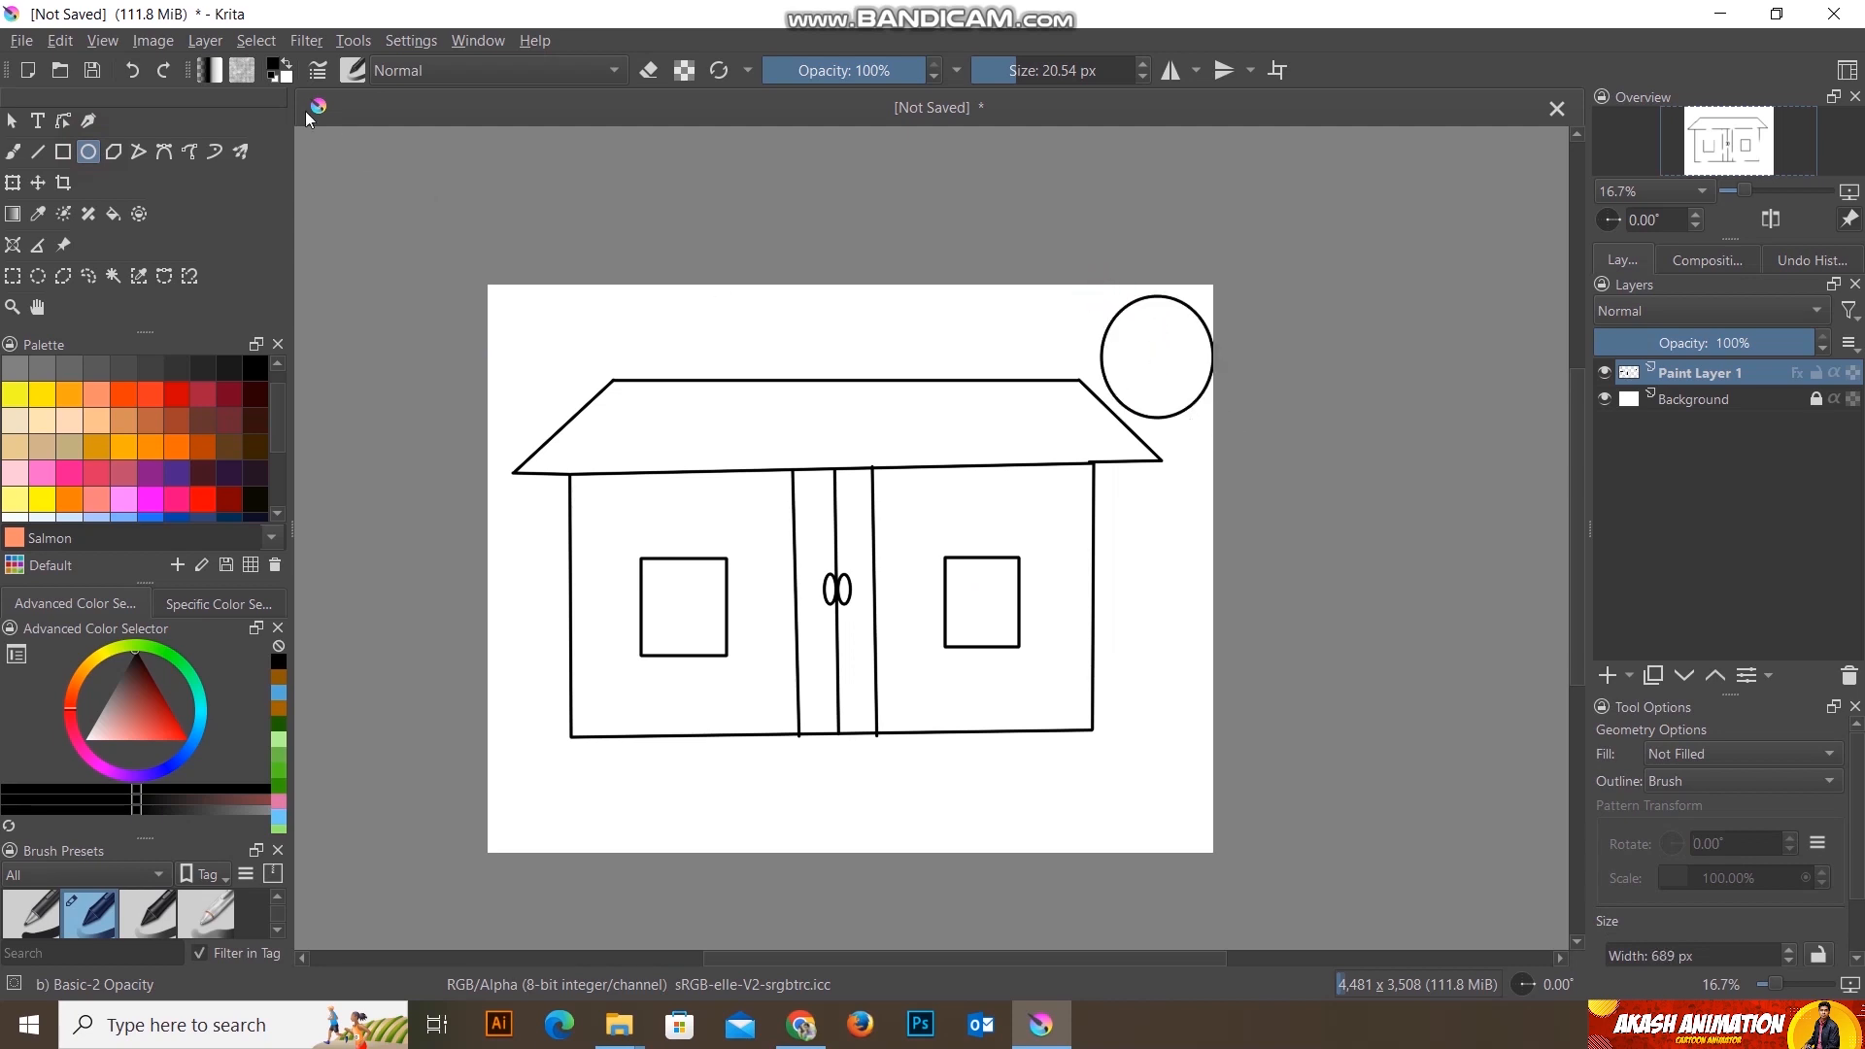
pyautogui.click(276, 68)
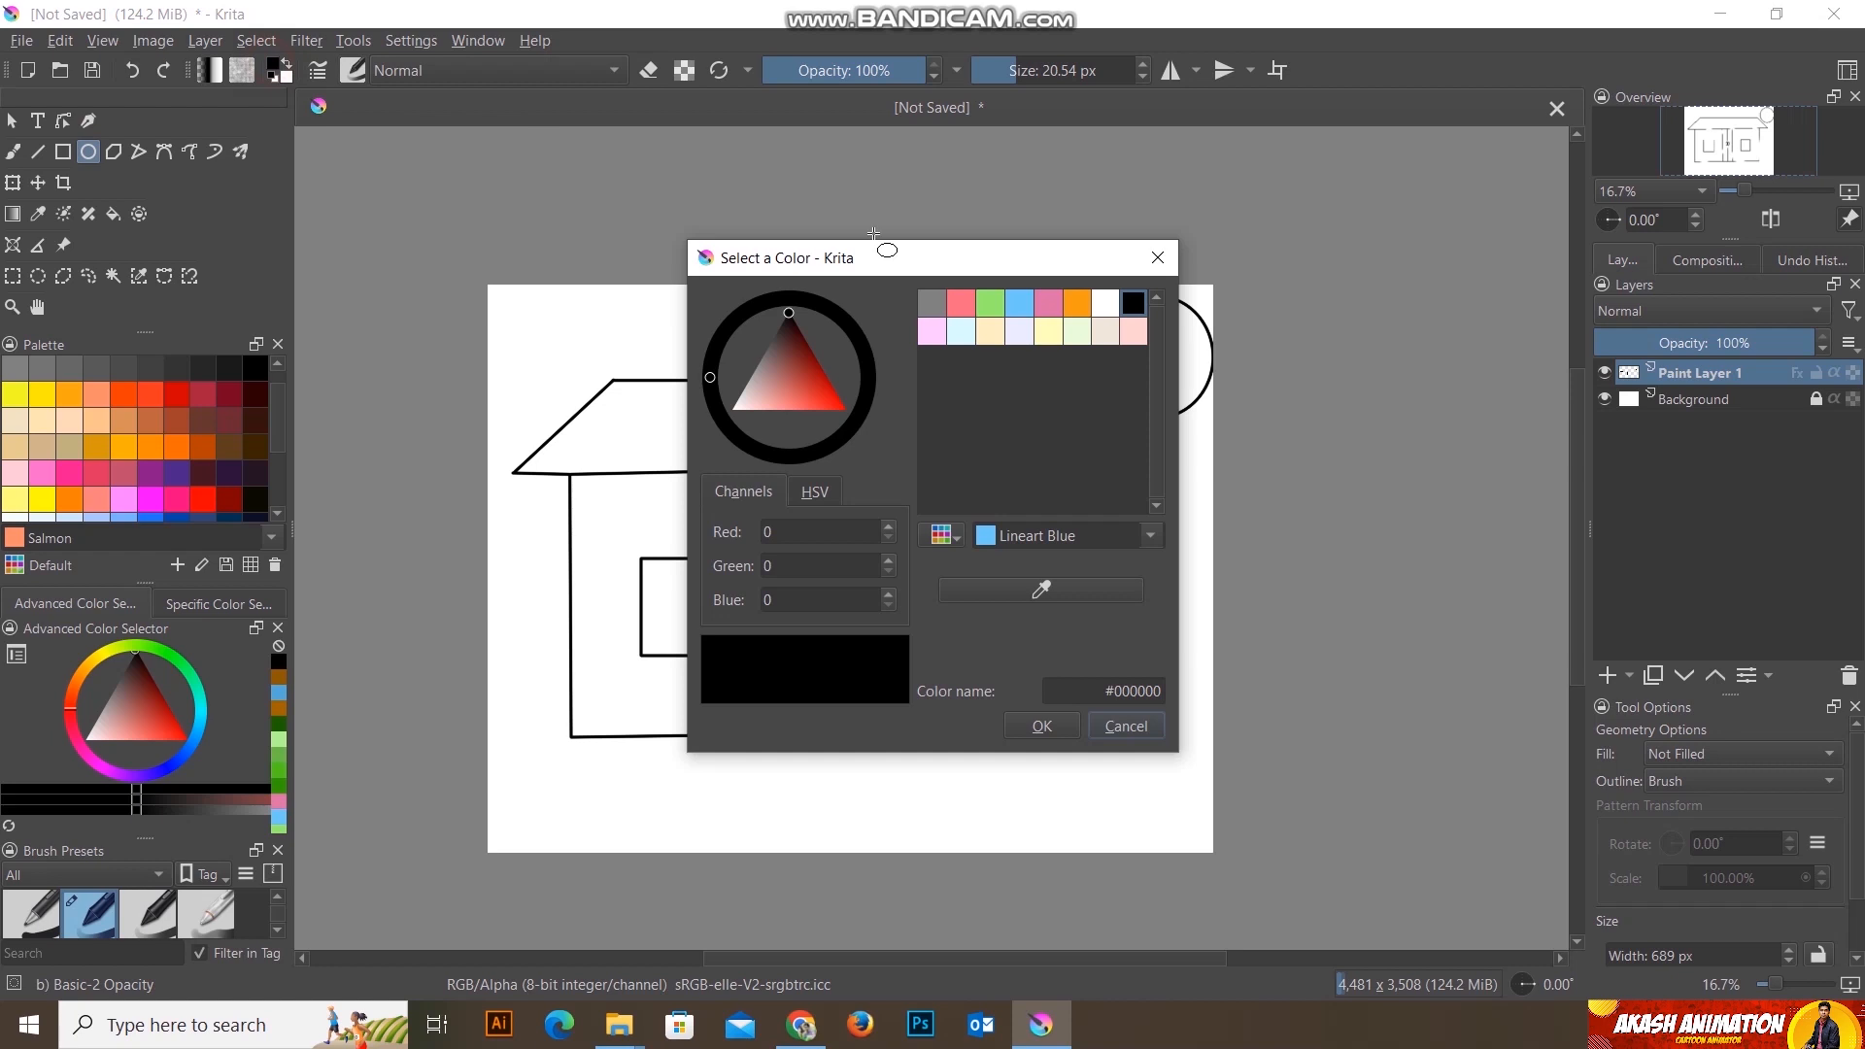
pyautogui.click(1084, 303)
pyautogui.click(1059, 728)
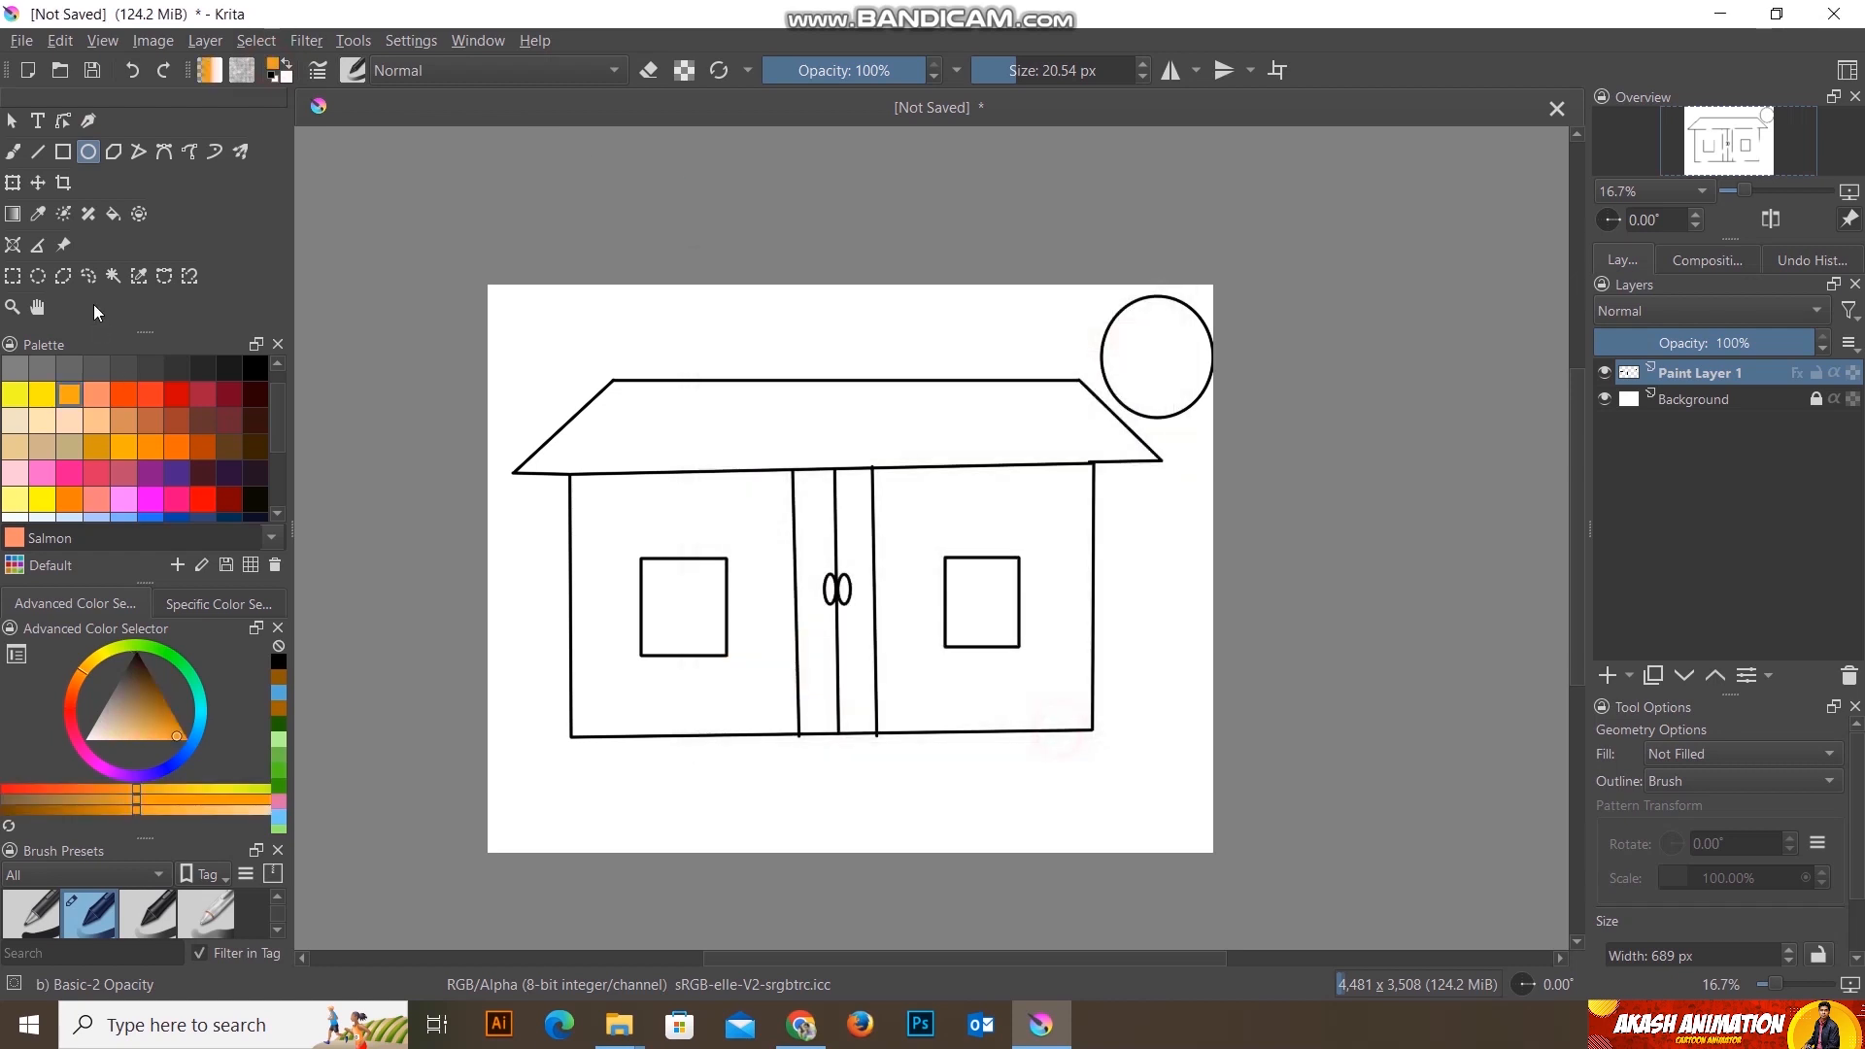
# Step: Fill the sun circle with orange using the Fill tool, including its black outline
pyautogui.click(123, 217)
pyautogui.click(1157, 363)
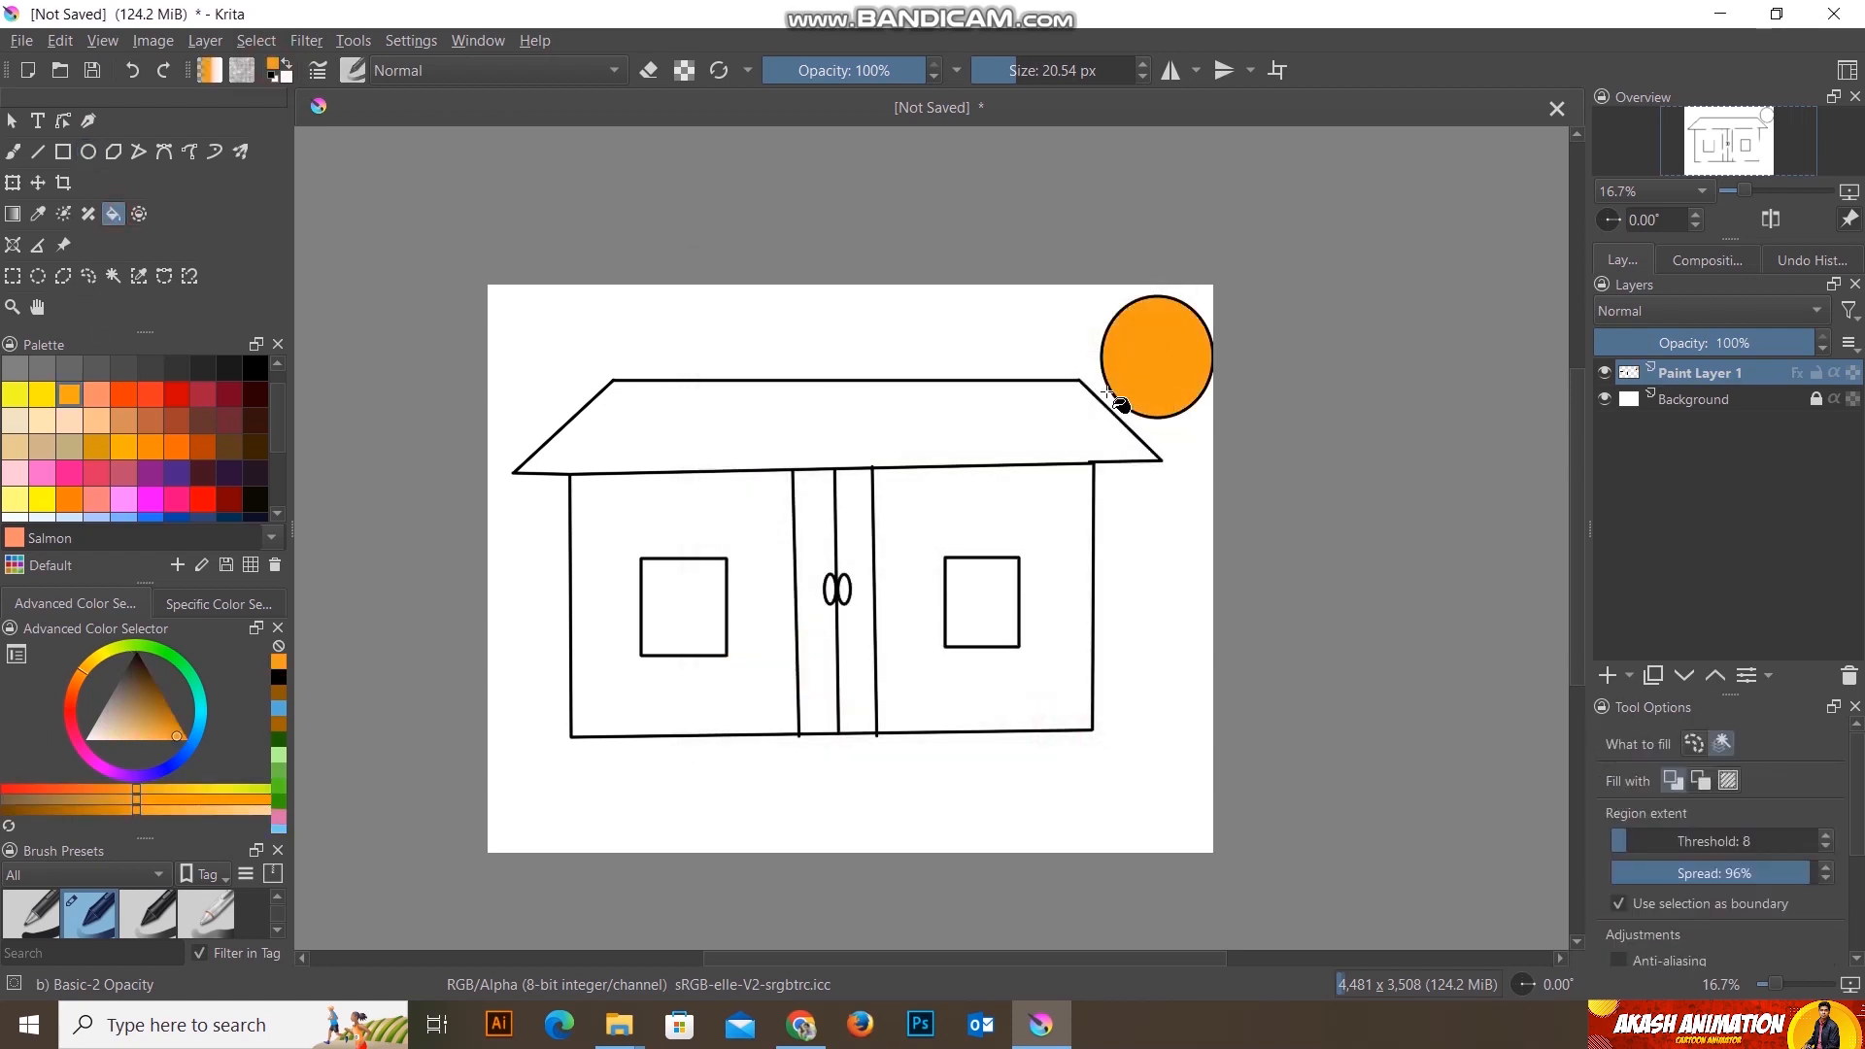
pyautogui.click(1117, 366)
pyautogui.click(1117, 366)
pyautogui.click(1117, 366)
pyautogui.click(1116, 366)
pyautogui.click(1117, 366)
pyautogui.click(1116, 367)
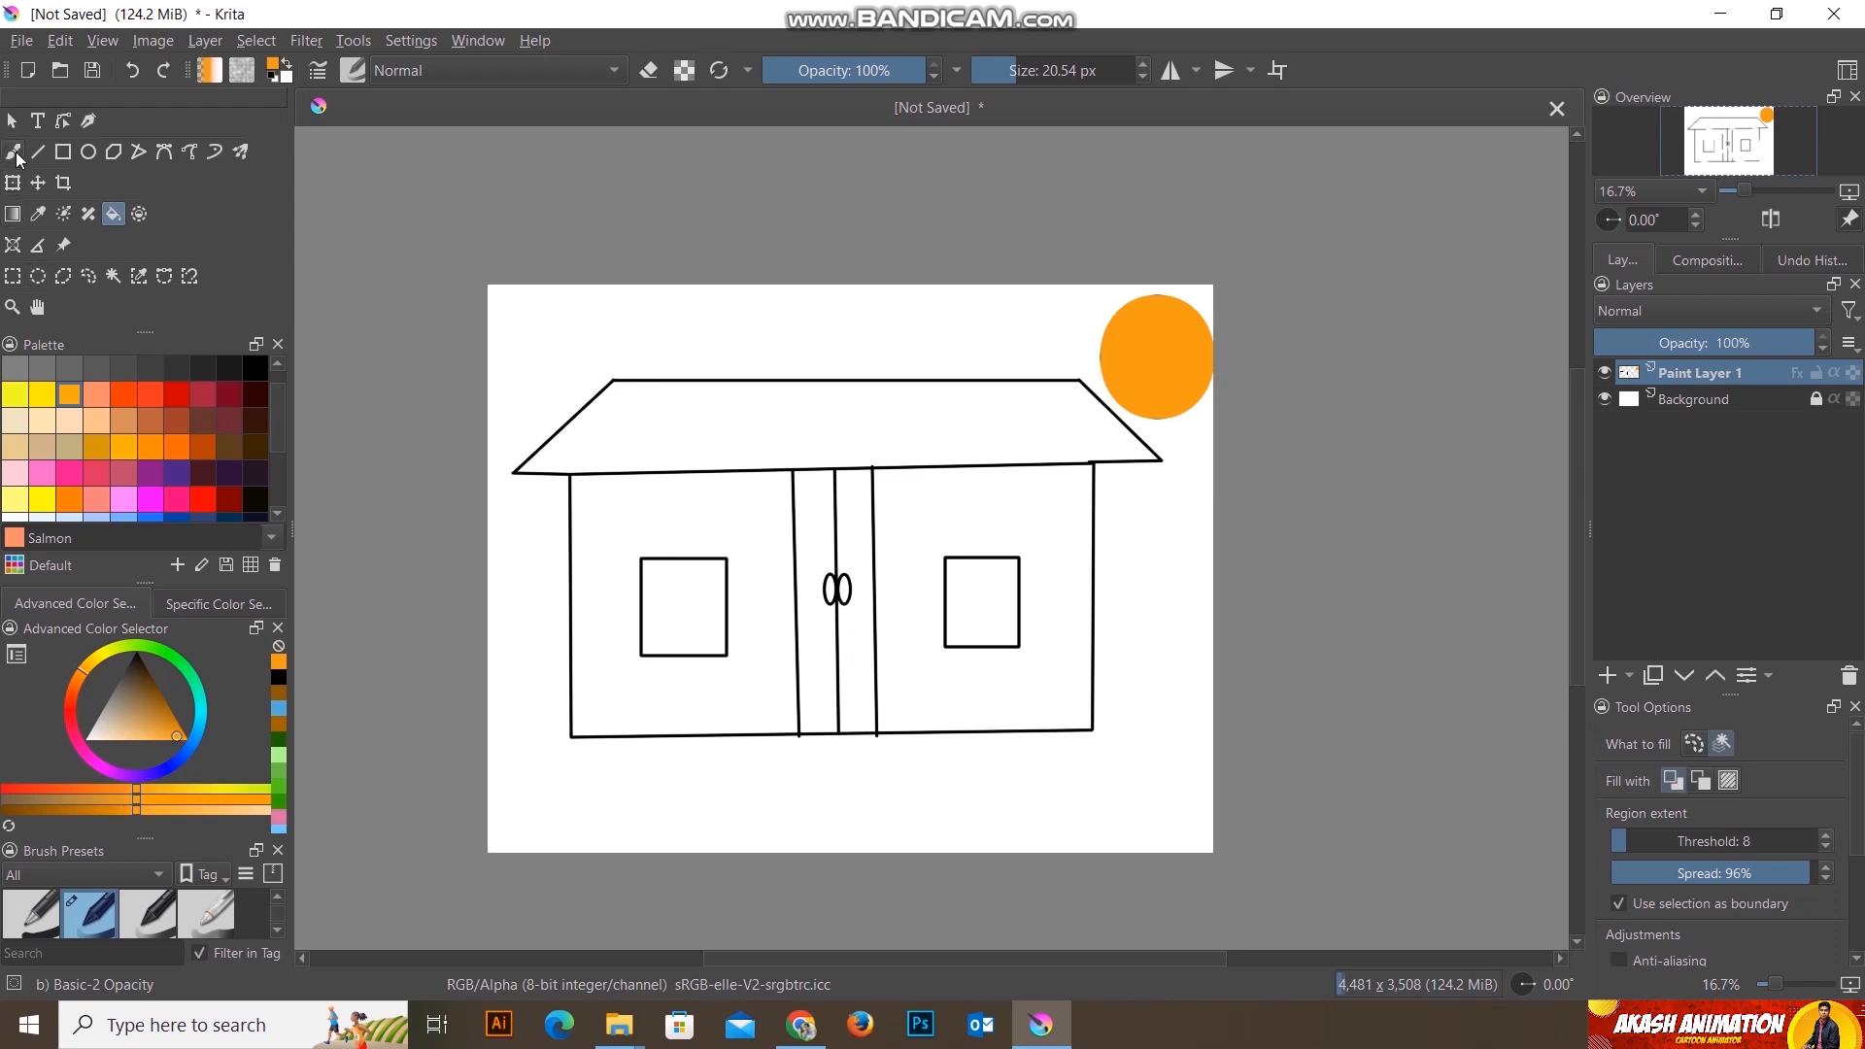
# Step: Show the transform box around the drawing with the Transform tool and clear the house drawing from Paint Layer 1
pyautogui.click(14, 183)
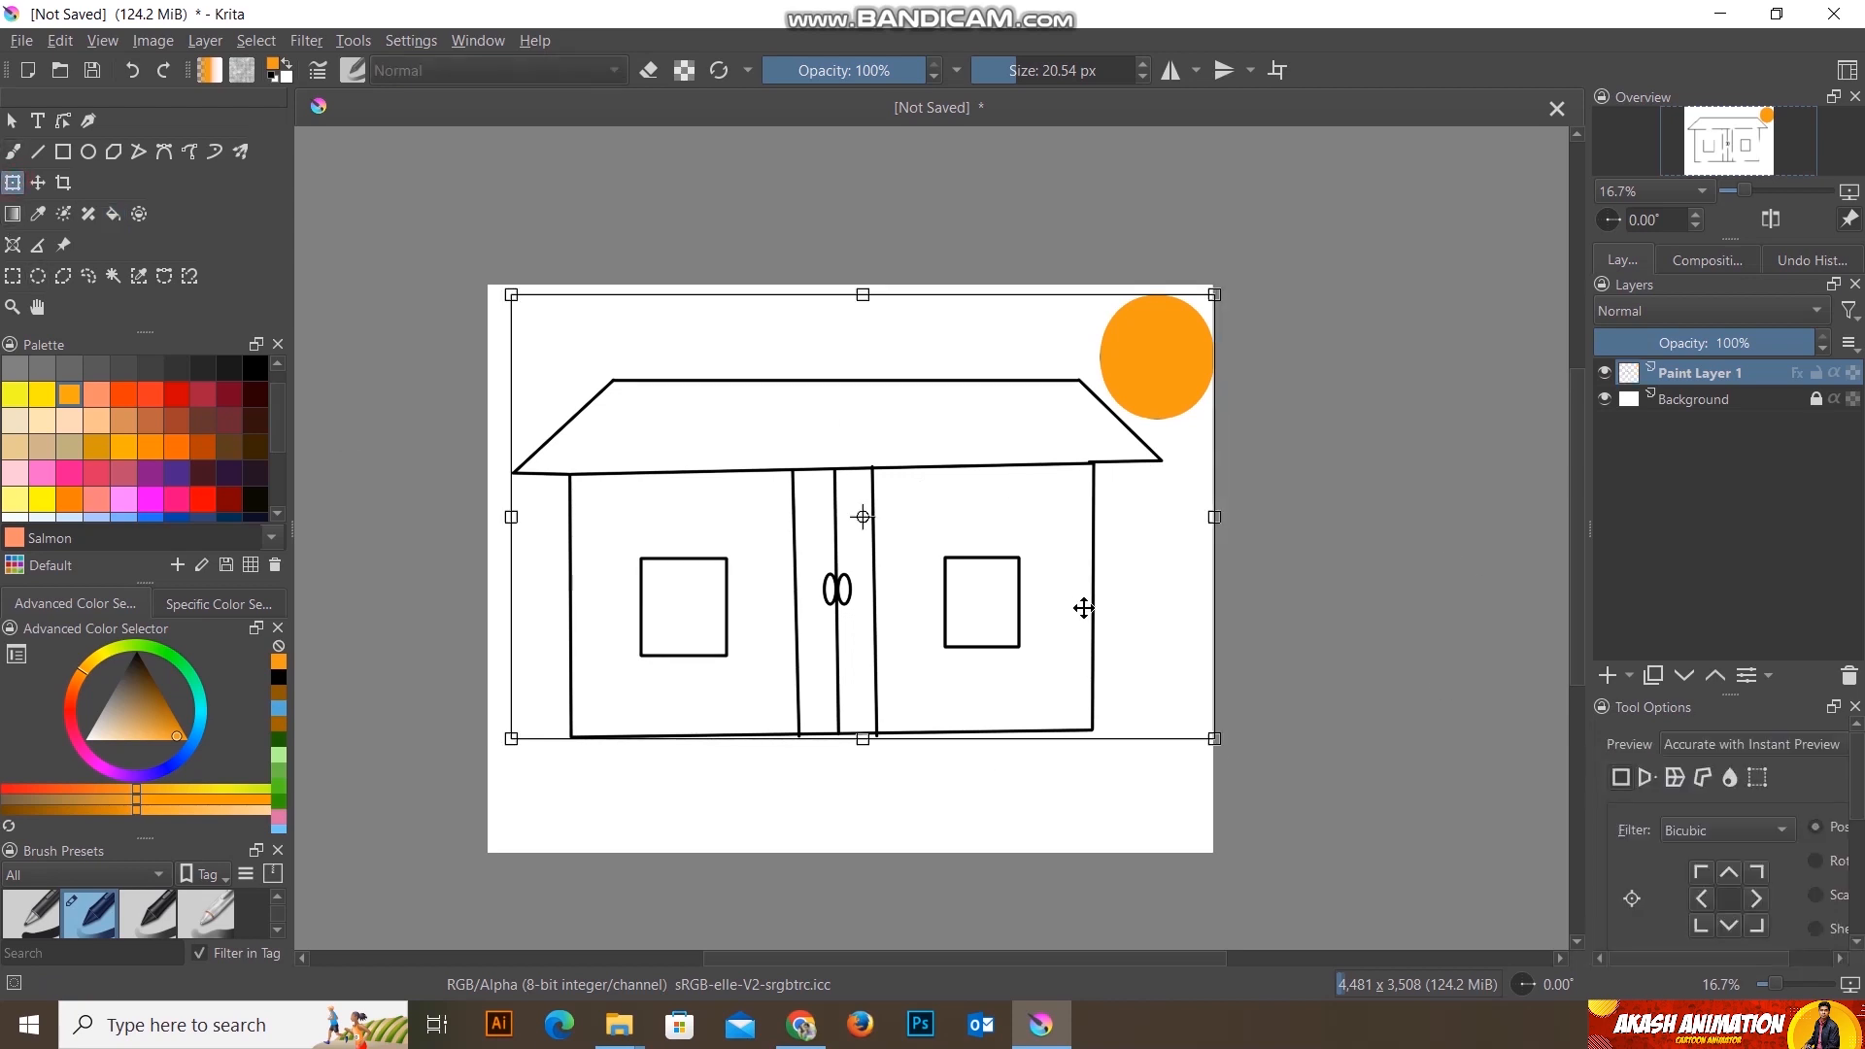
pyautogui.press('Return')
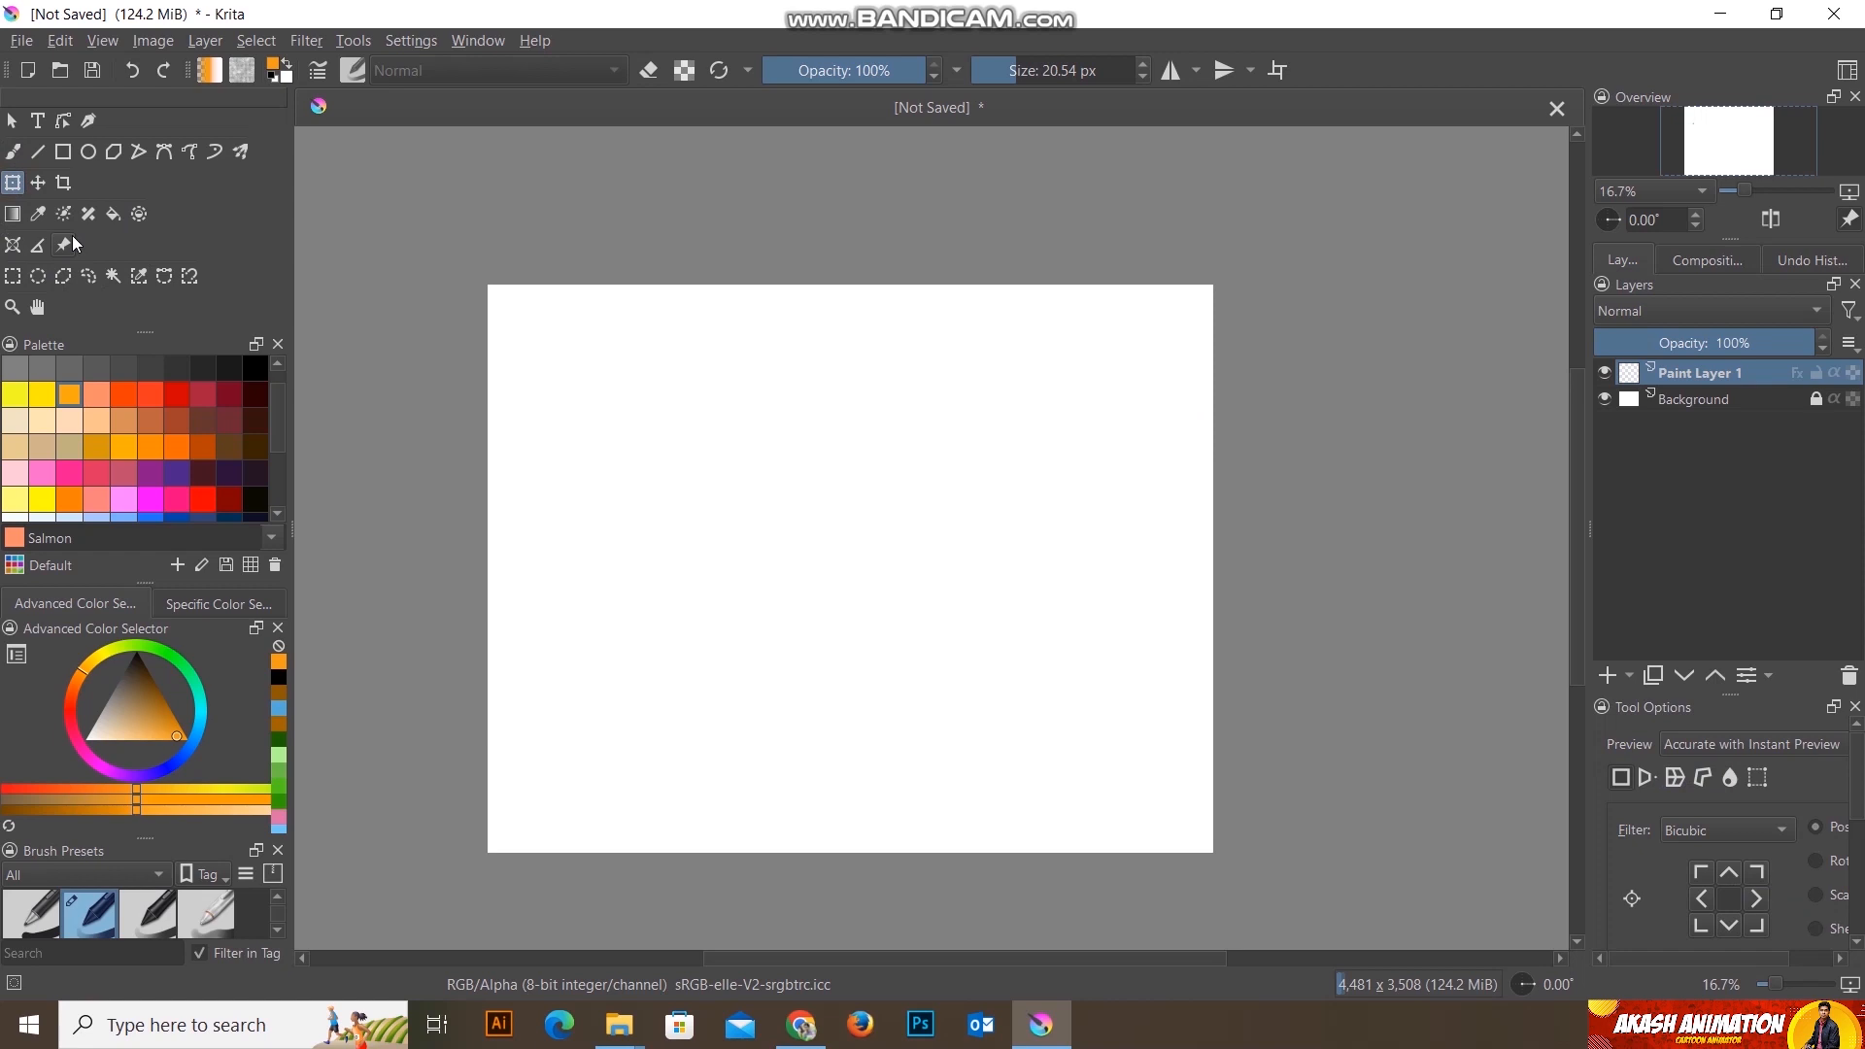
# Step: Set the brush size to 69.29 px and draw a large orange triangle in the middle of the canvas with the Polygon tool
pyautogui.click(113, 153)
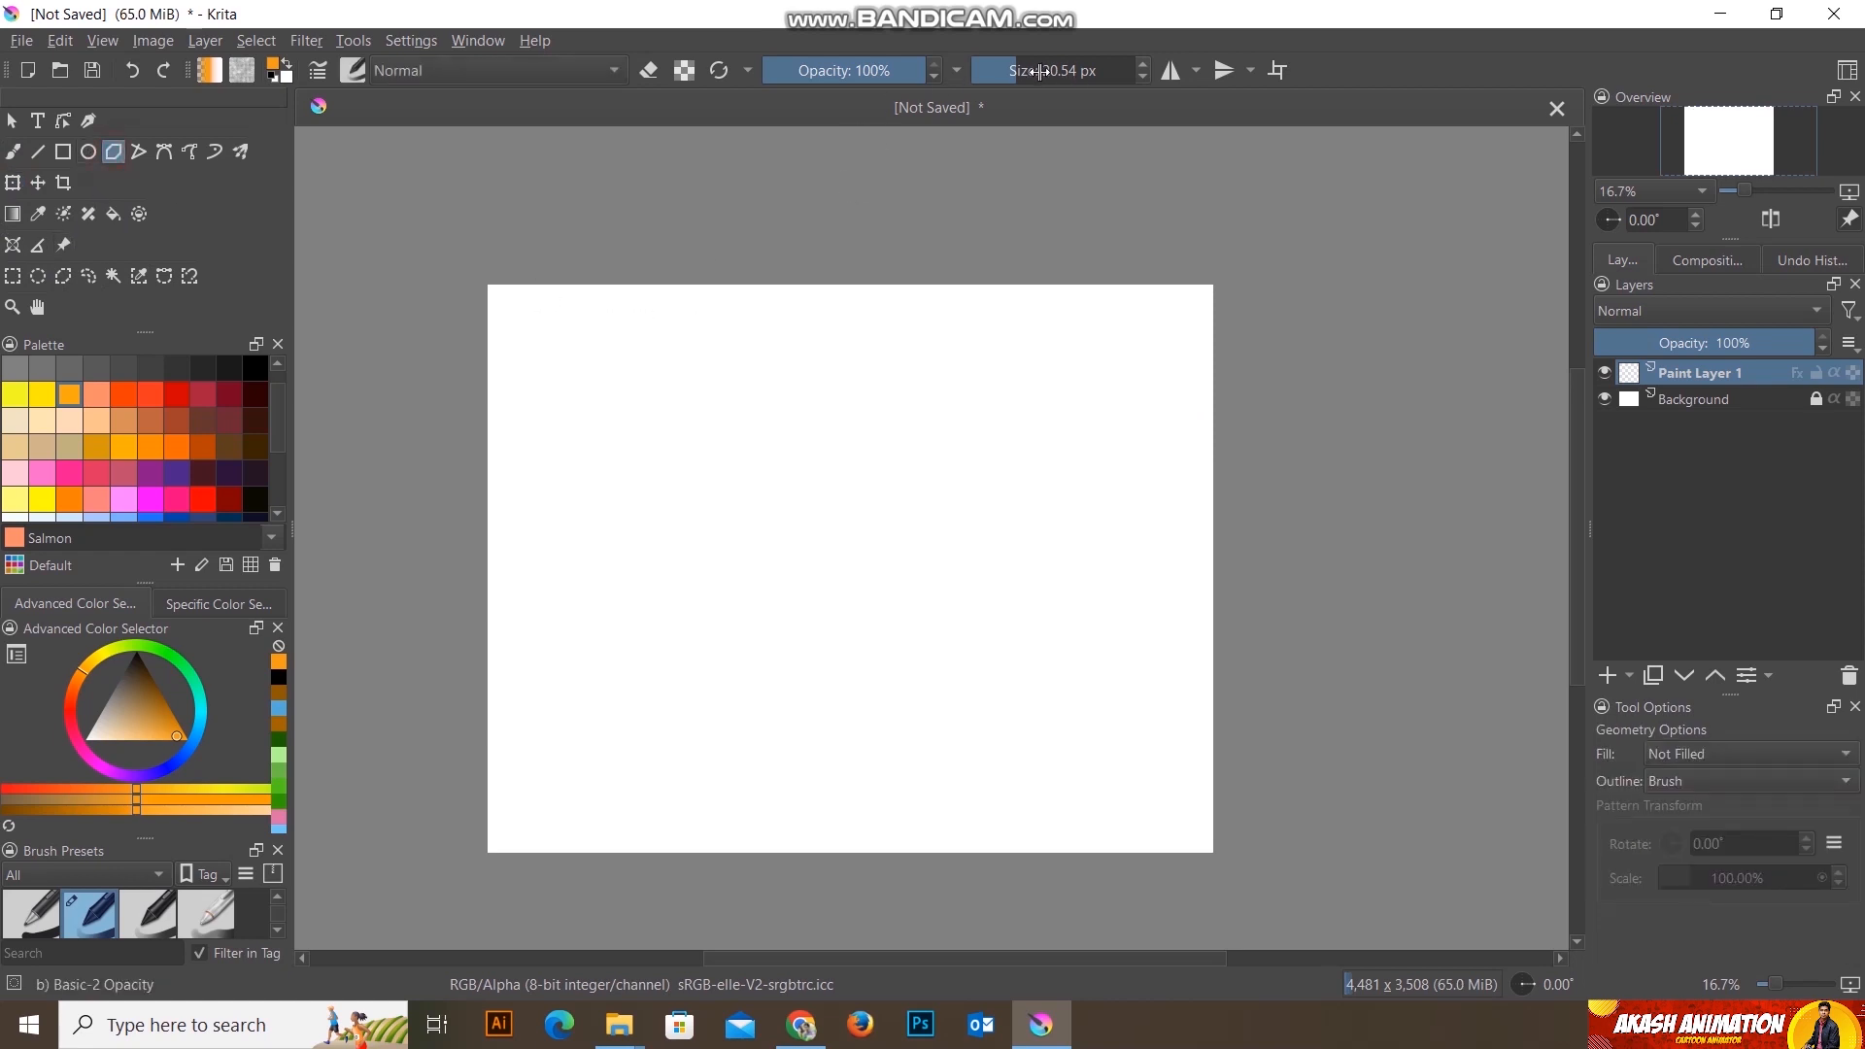
pyautogui.moveTo(1012, 68); pyautogui.dragTo(1036, 71)
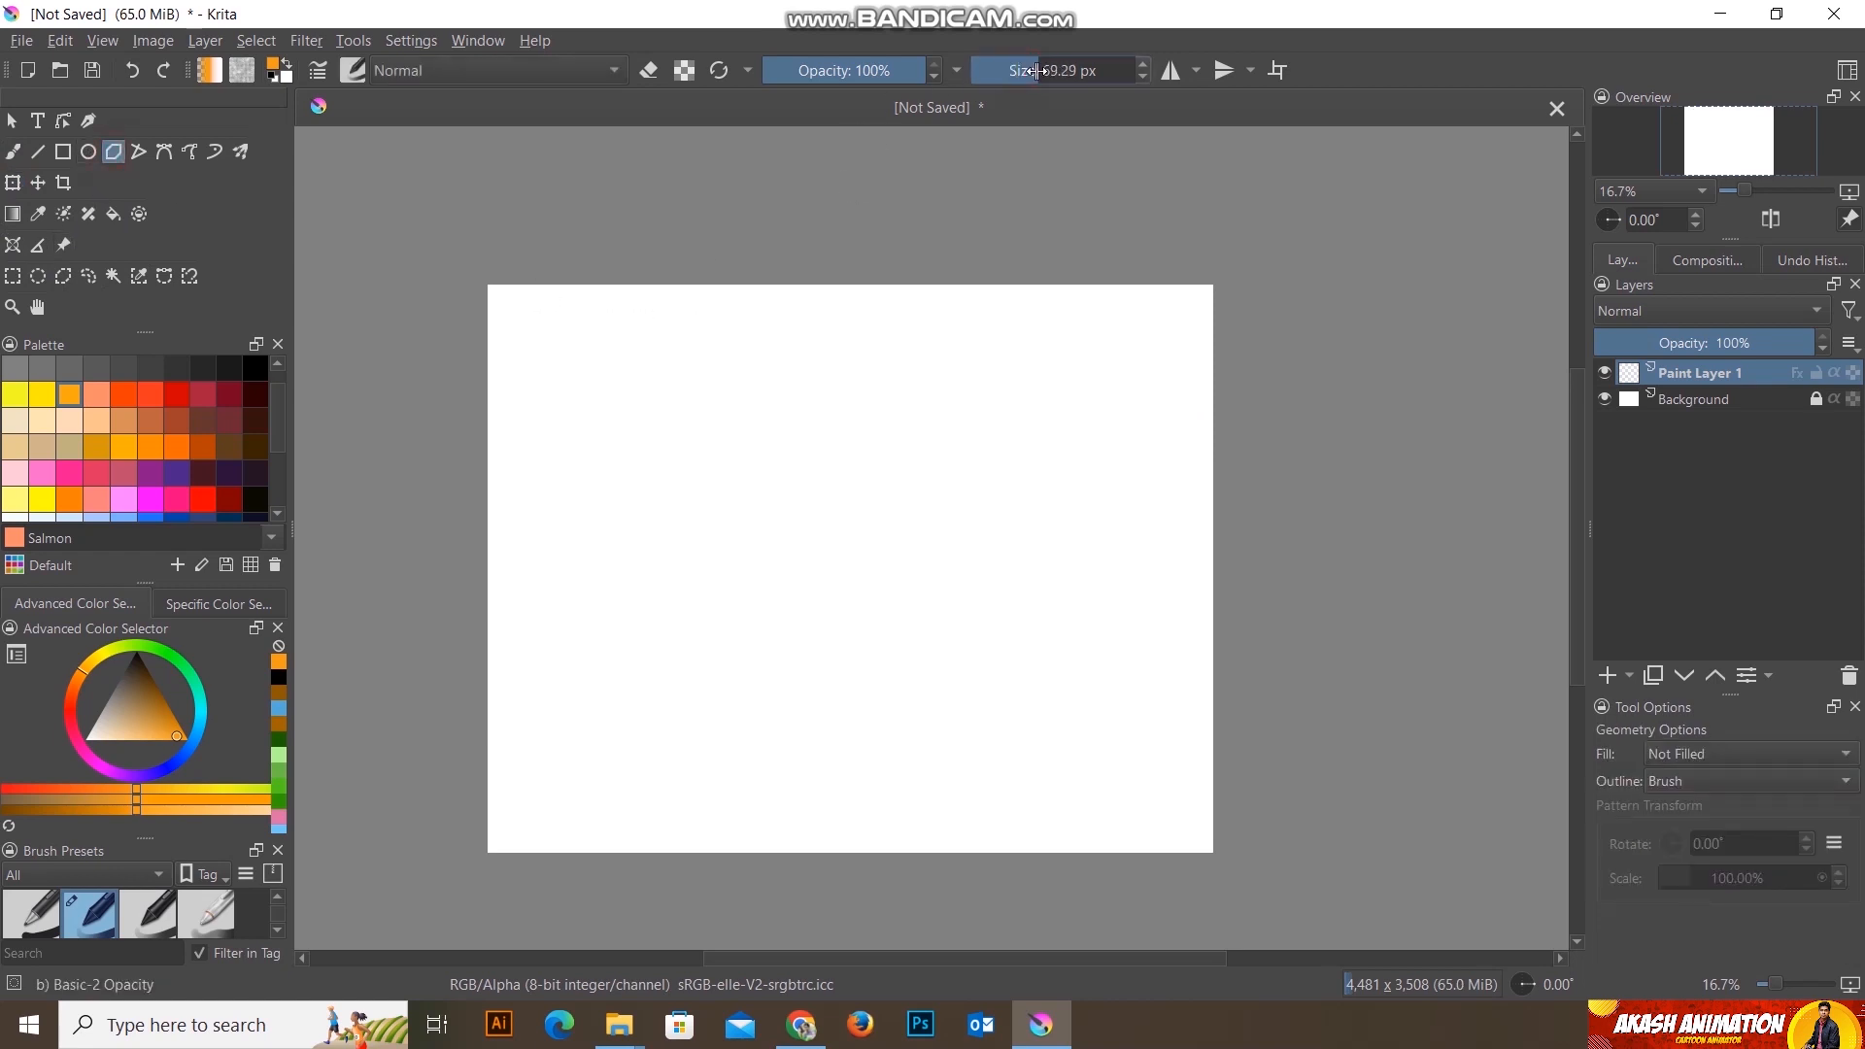
pyautogui.click(670, 375)
pyautogui.click(992, 453)
pyautogui.click(814, 712)
pyautogui.doubleClick(764, 743)
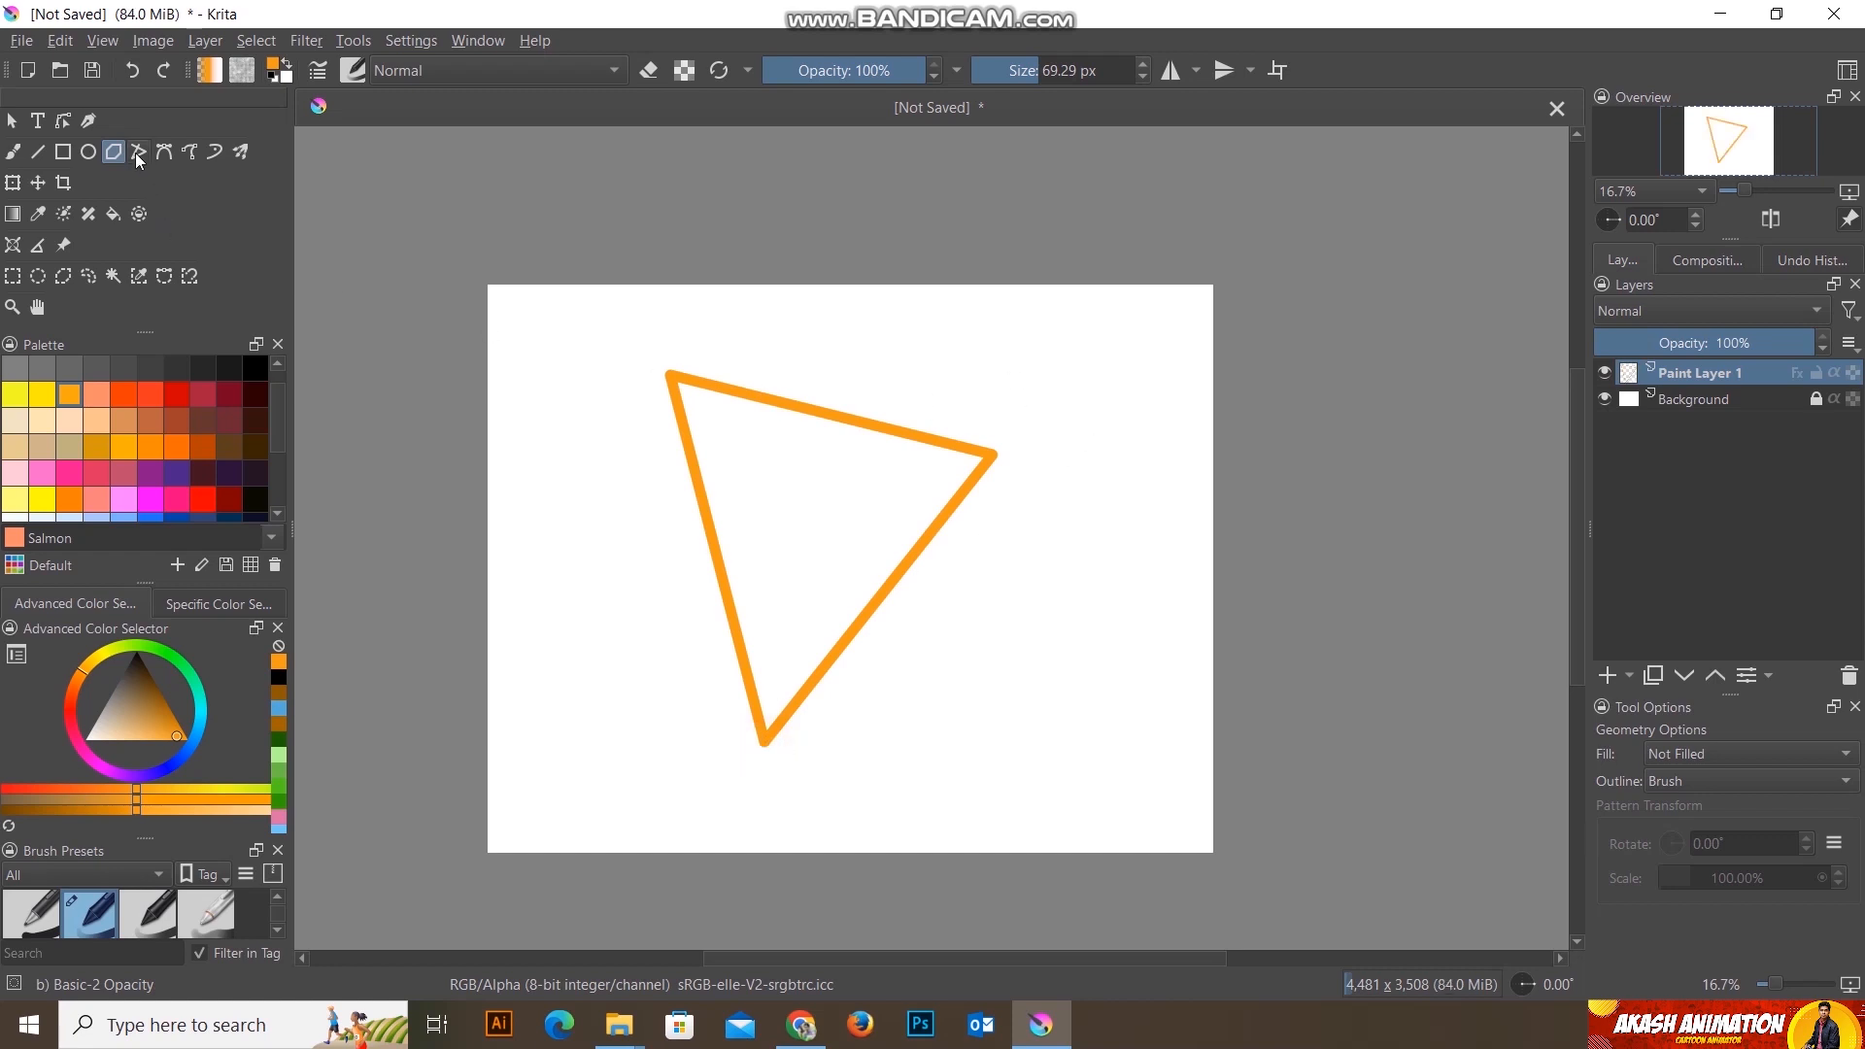
# Step: Draw an open two-segment polyline alongside the right corner of the large triangle
pyautogui.click(749, 360)
pyautogui.click(1055, 433)
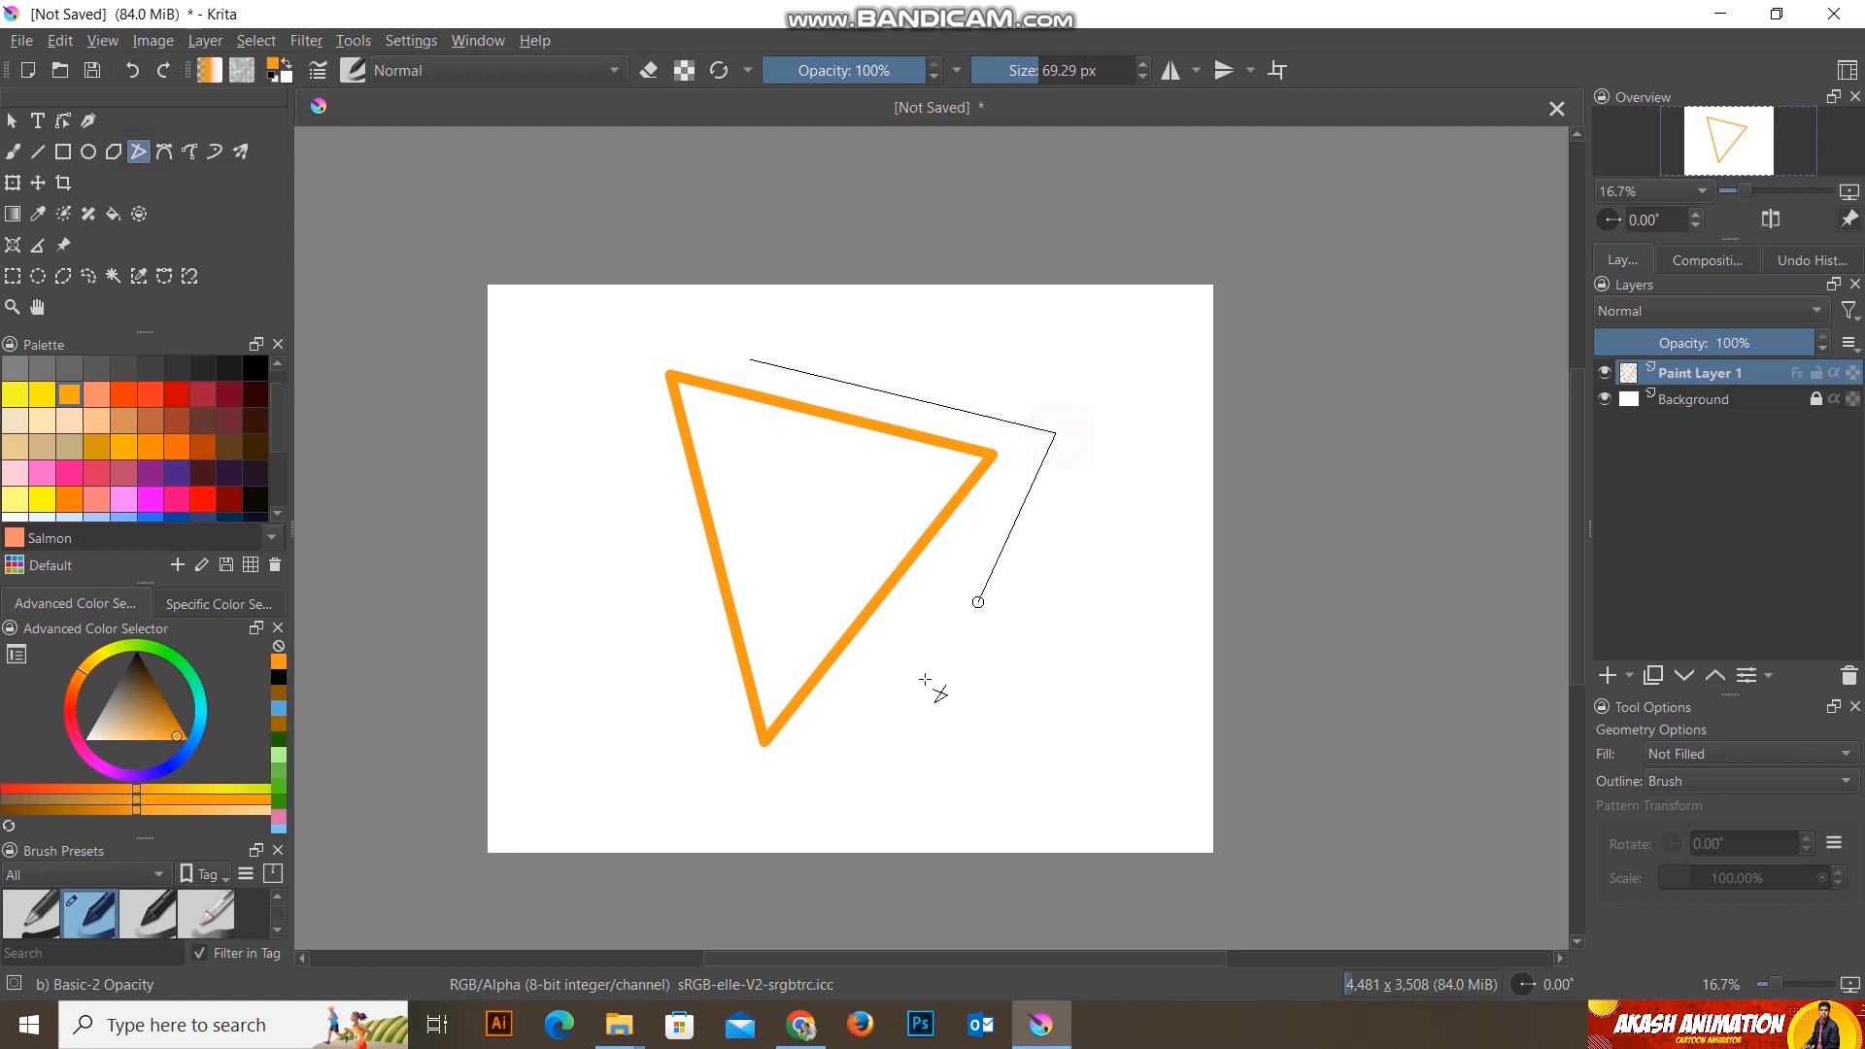
pyautogui.doubleClick(849, 738)
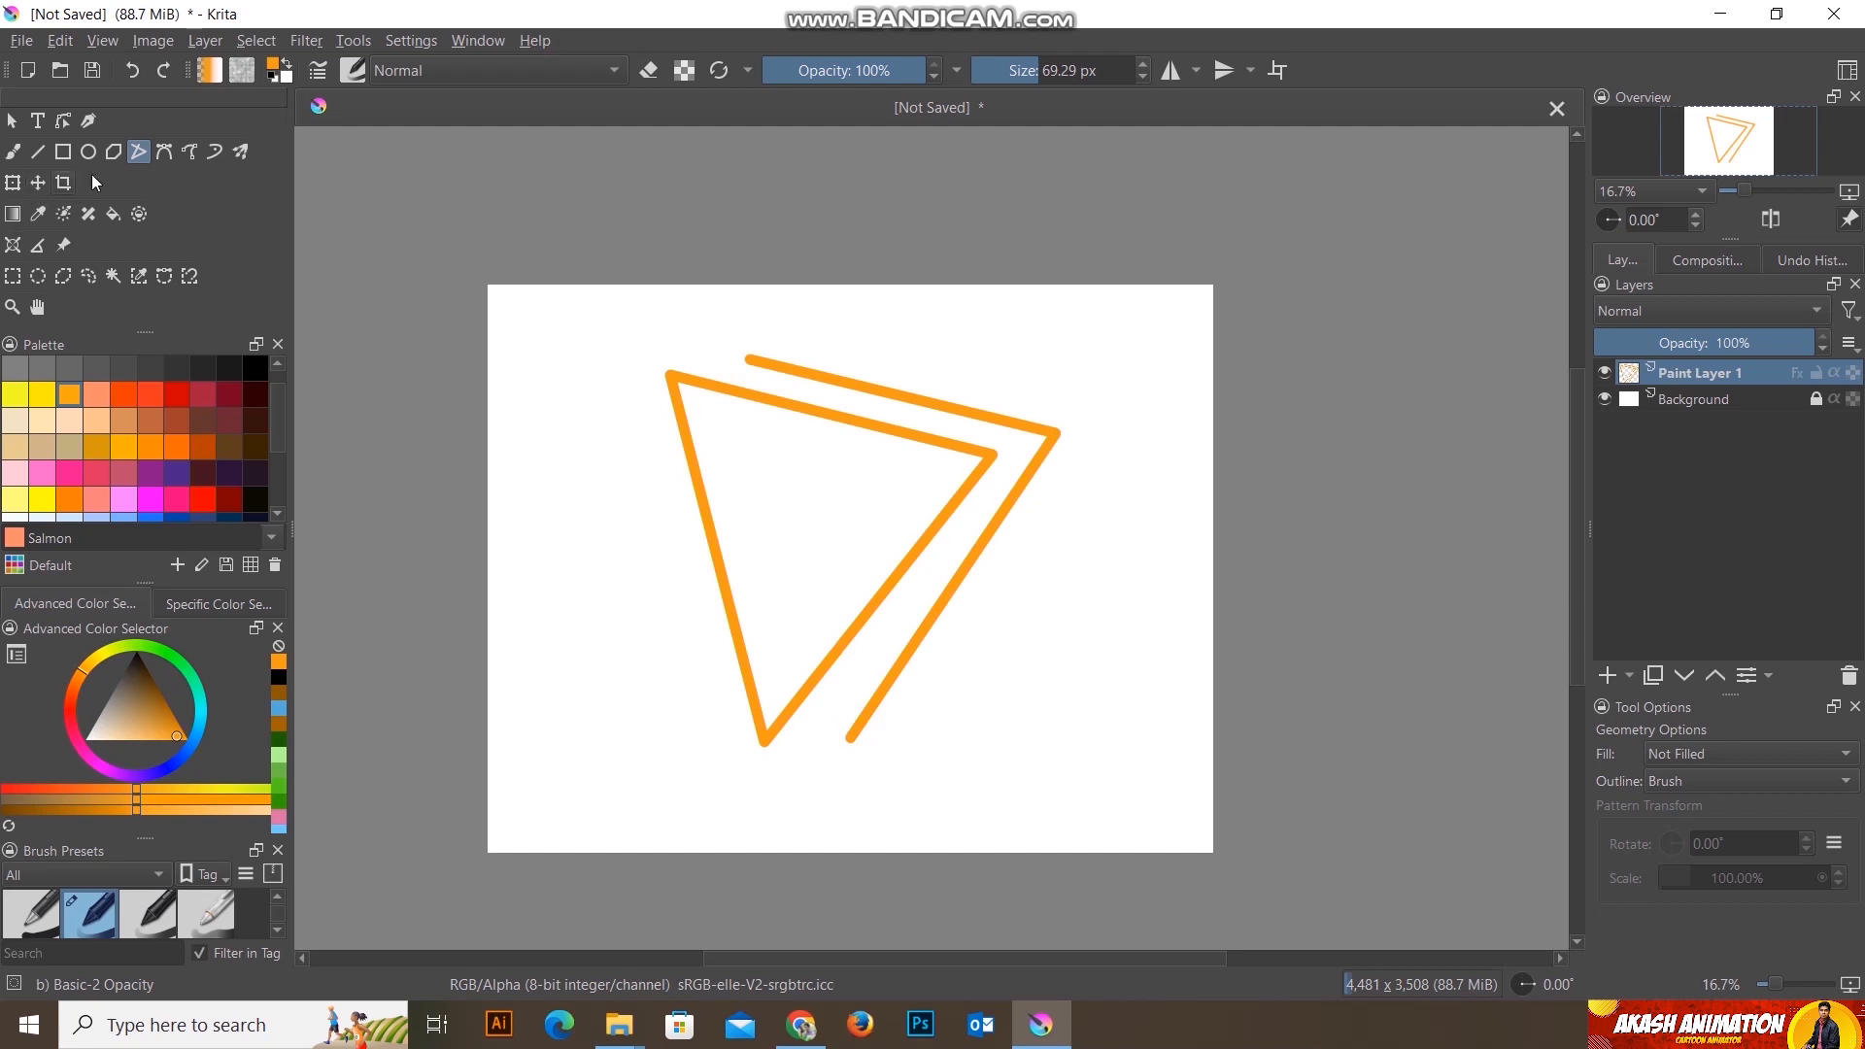
# Step: Draw a small closed triangle to the left of the large one with the Polygon tool
pyautogui.click(115, 152)
pyautogui.click(563, 416)
pyautogui.click(658, 536)
pyautogui.doubleClick(532, 554)
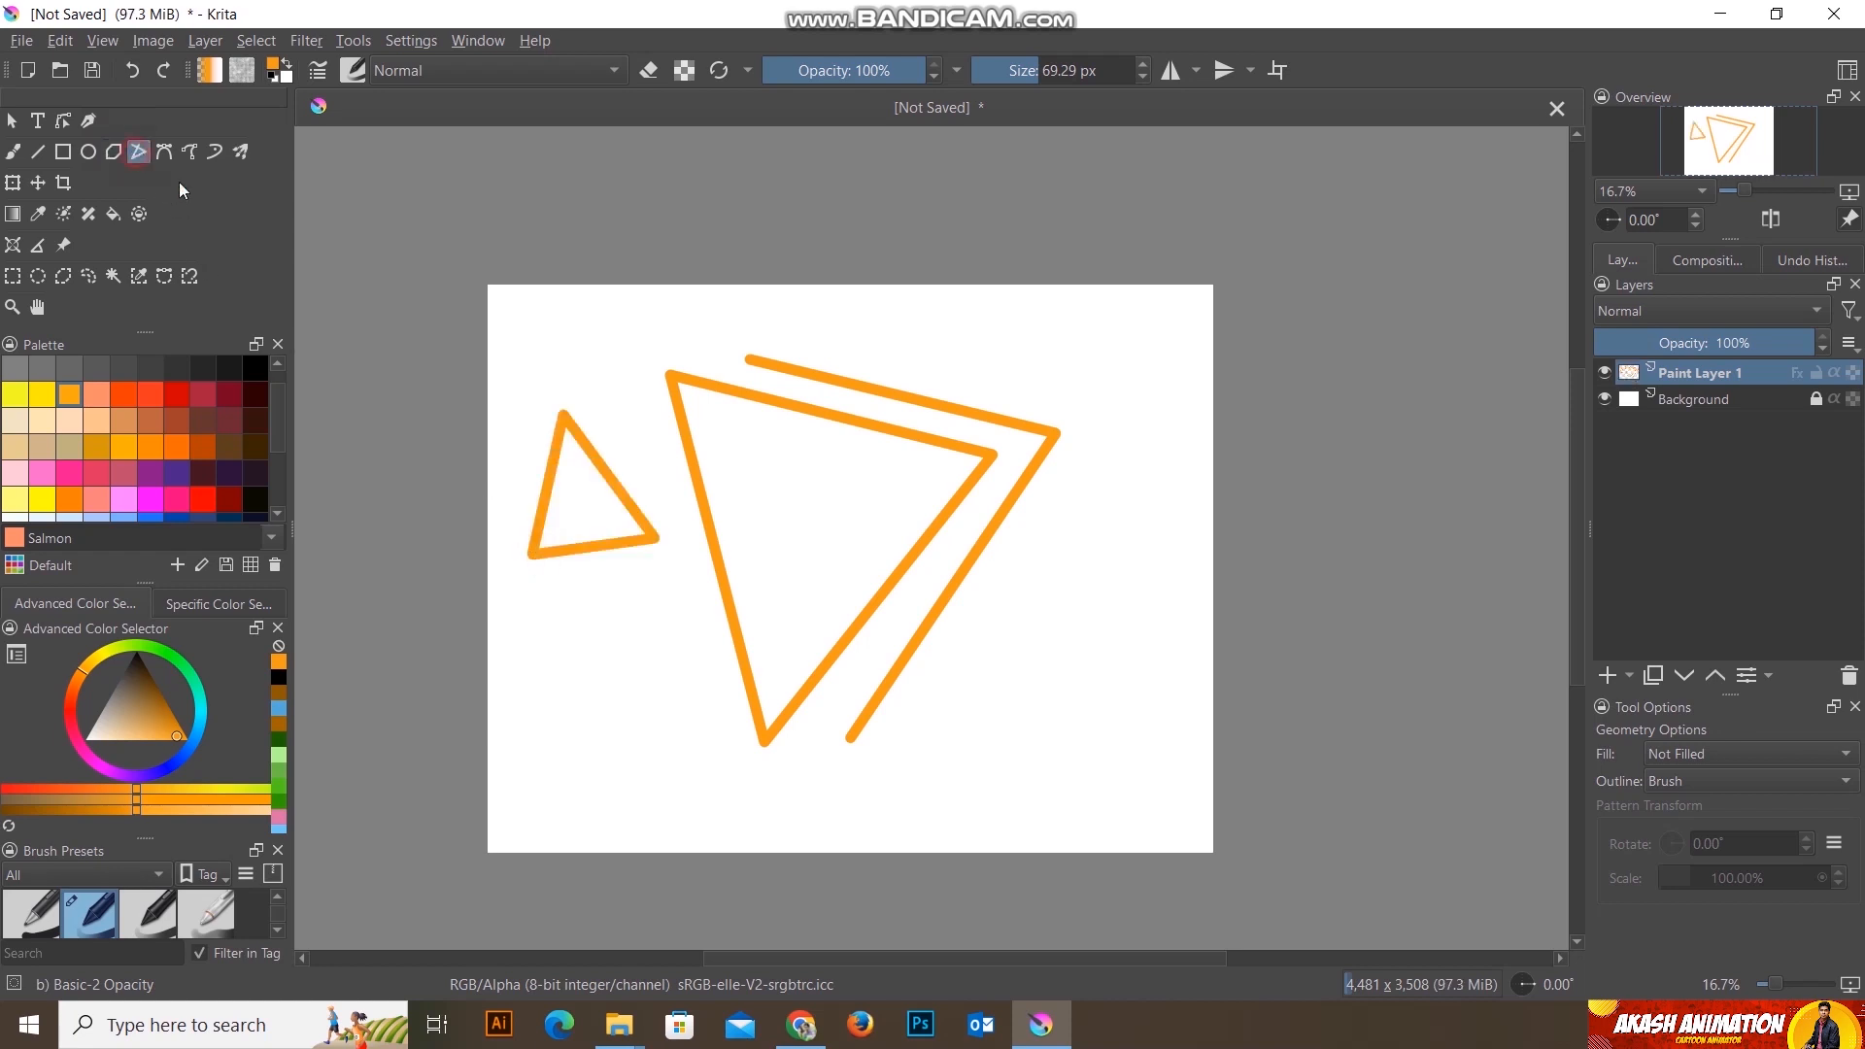
# Step: Draw an open five-segment zigzag with the Polyline tool in the lower-right part of the canvas
pyautogui.click(1090, 501)
pyautogui.click(1183, 667)
pyautogui.click(971, 775)
pyautogui.click(981, 607)
pyautogui.click(1069, 639)
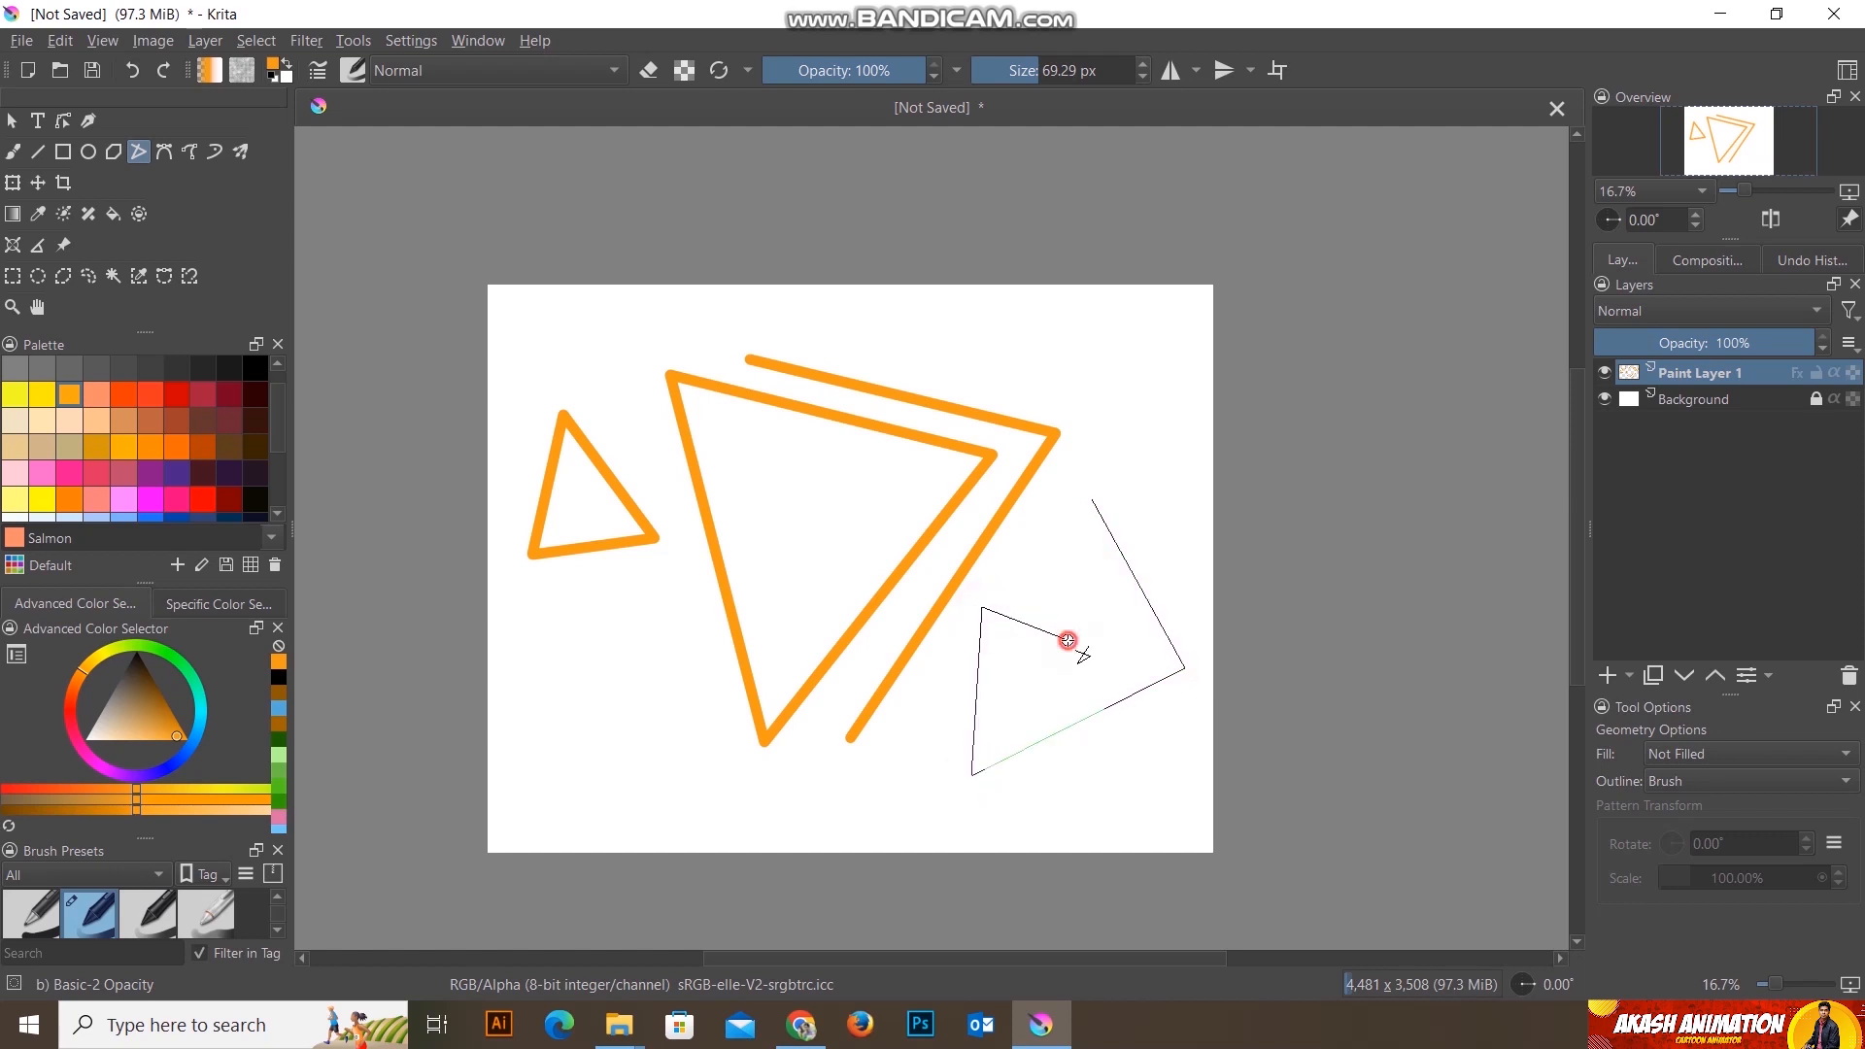
pyautogui.doubleClick(1049, 562)
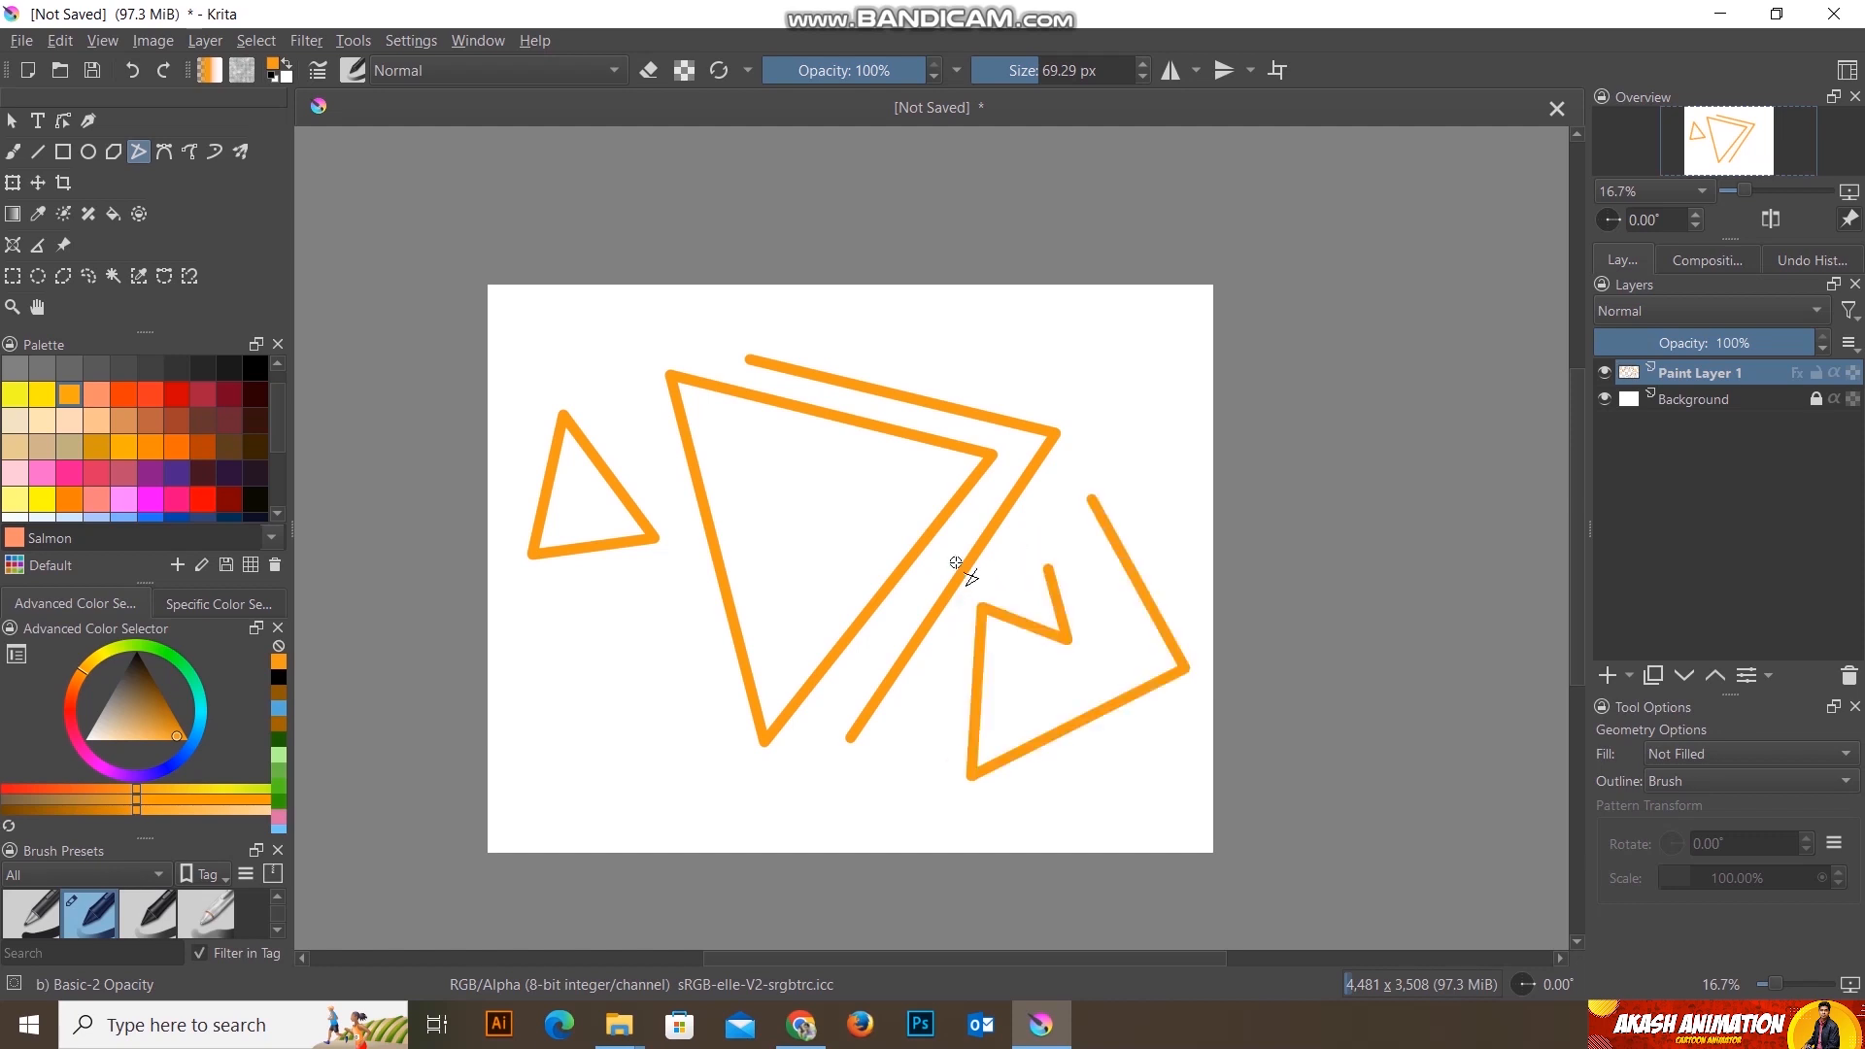
# Step: Remove all the orange polygons and polylines from the canvas
pyautogui.hotkey('ctrl', 'z')
pyautogui.hotkey('ctrl', 'z')
pyautogui.hotkey('ctrl', 'z')
pyautogui.hotkey('ctrl', 'z')
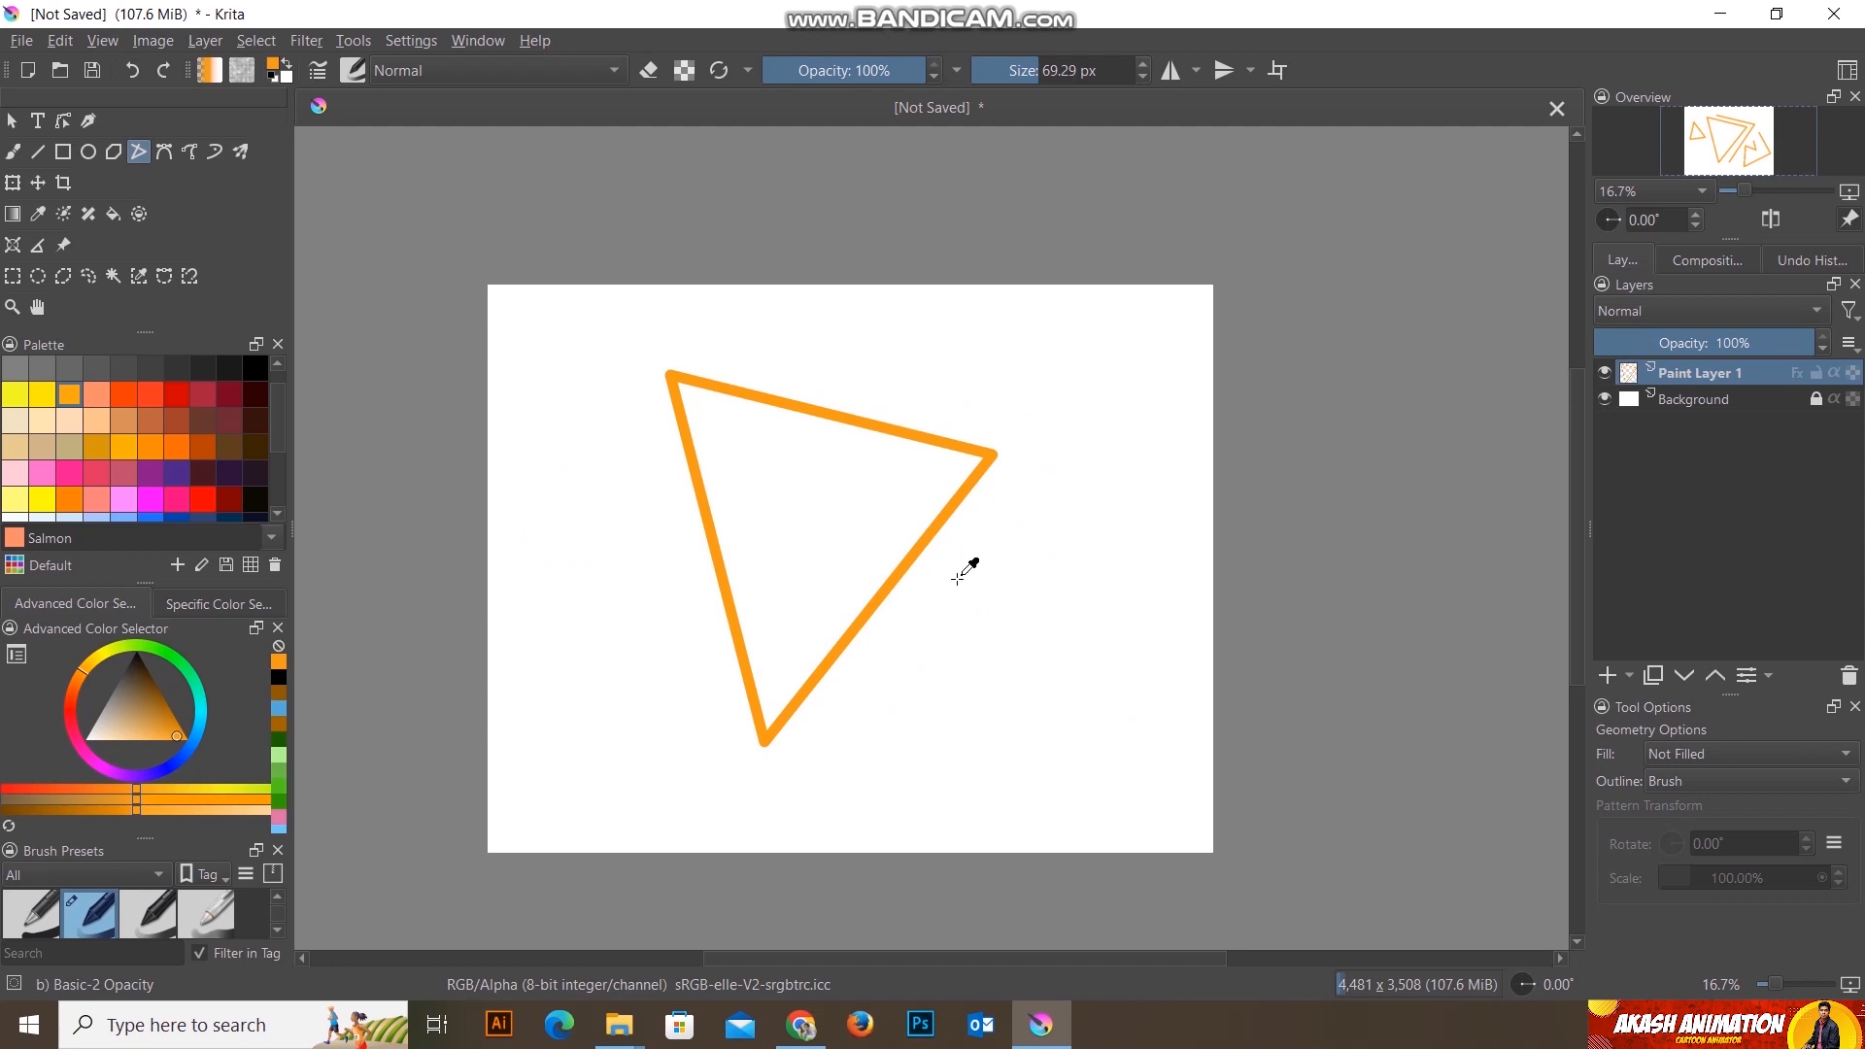
# Step: Draw a closed rounded shape in the upper middle of the canvas with the Bezier Curve tool
pyautogui.click(163, 153)
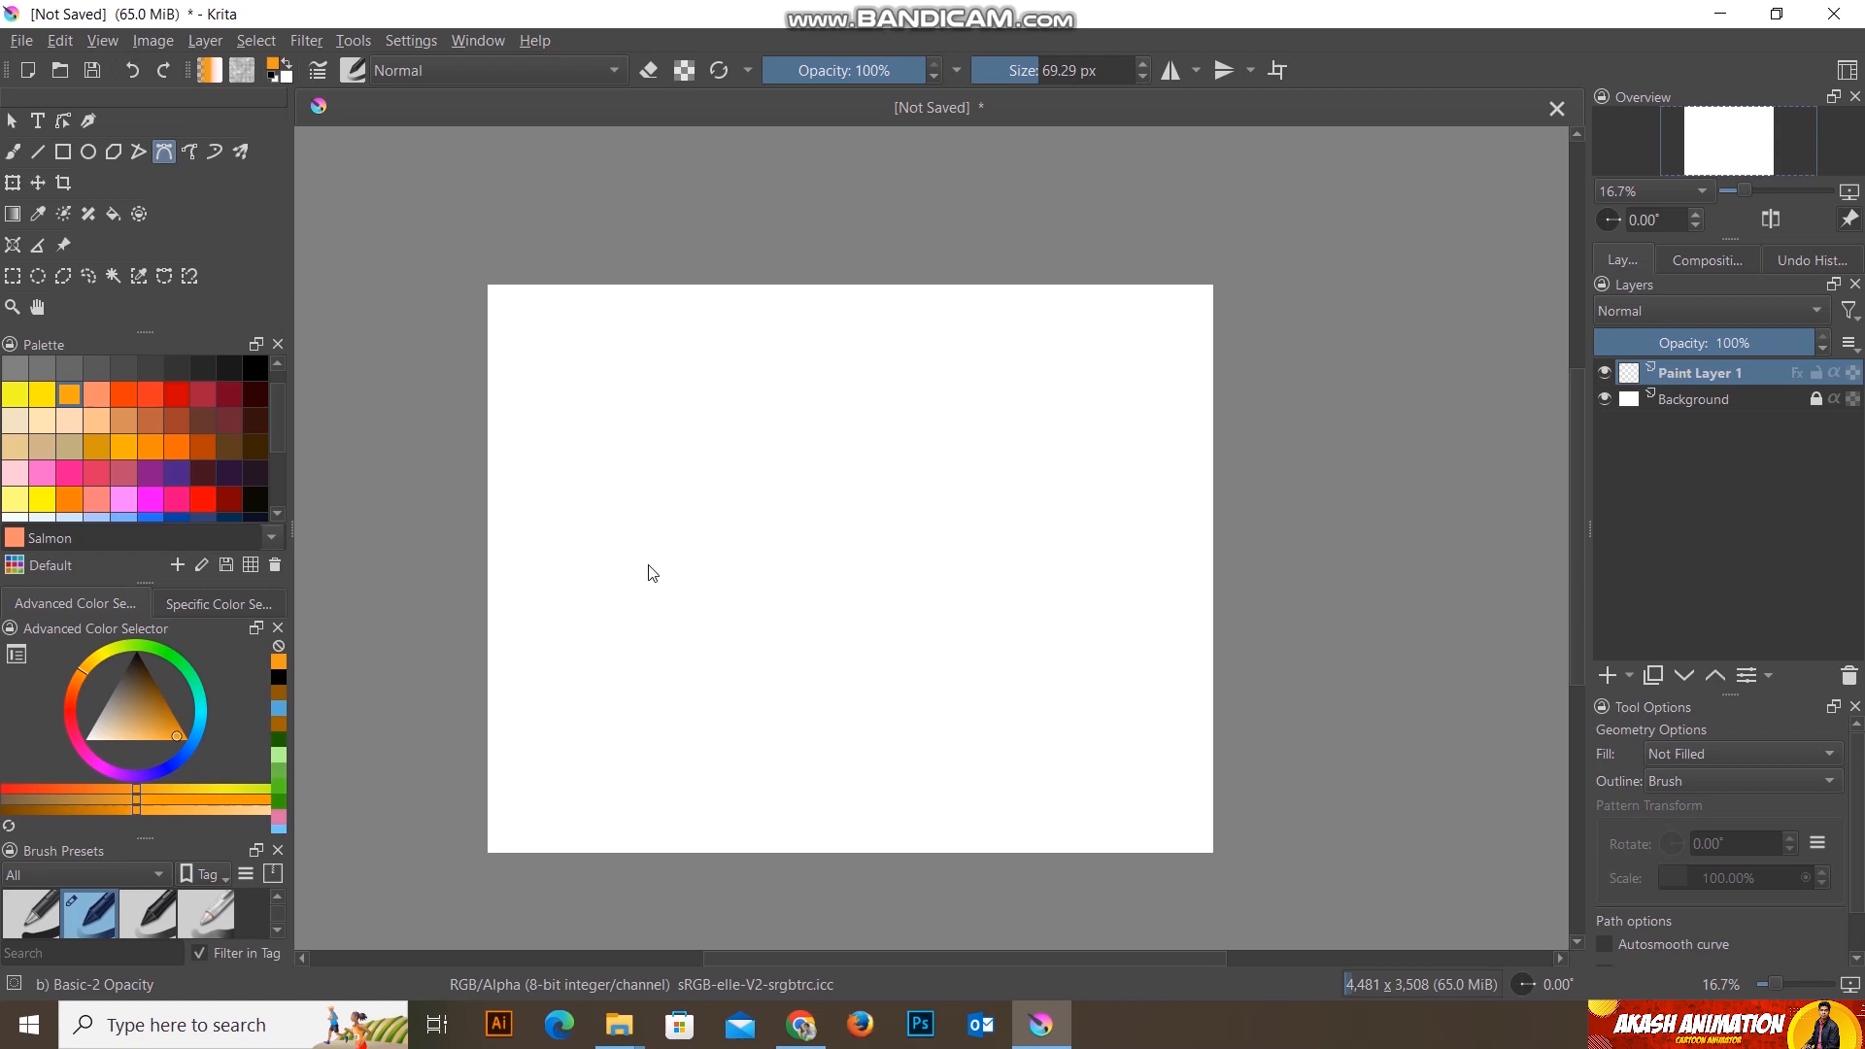
pyautogui.click(809, 377)
pyautogui.moveTo(715, 470); pyautogui.dragTo(738, 546)
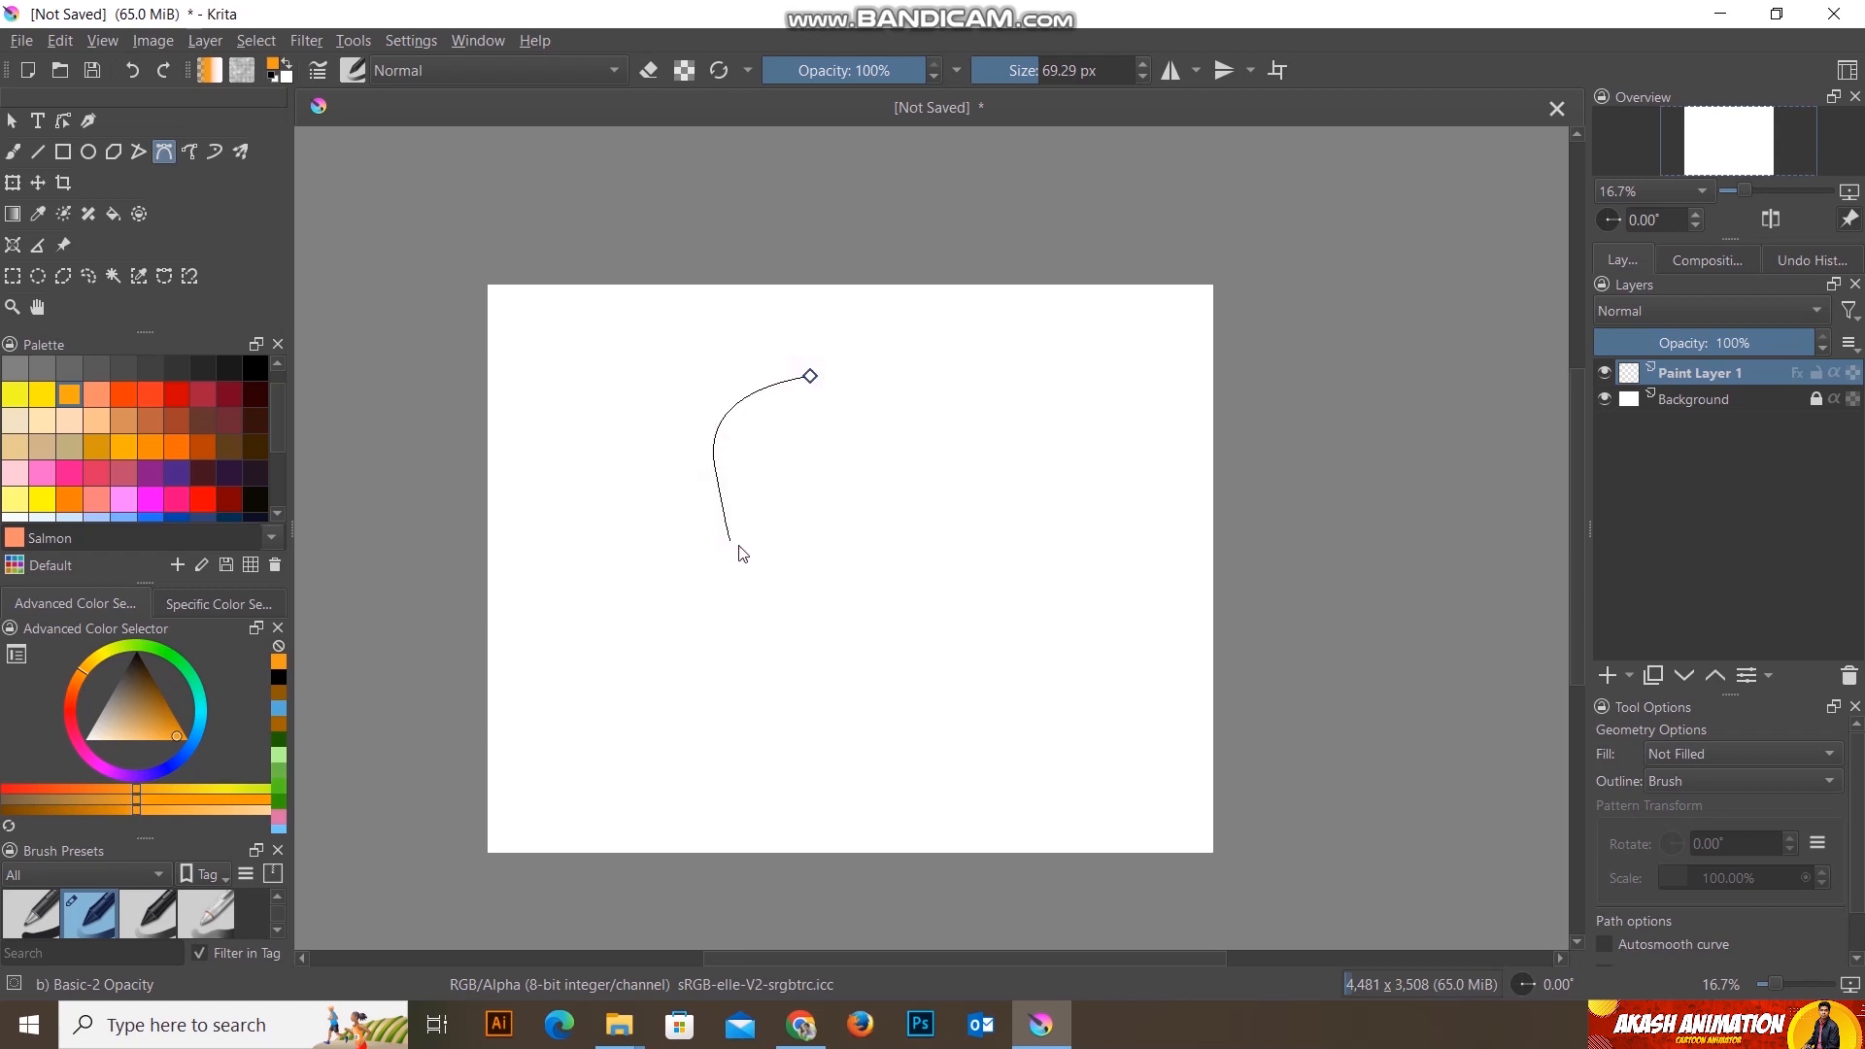
pyautogui.click(806, 583)
pyautogui.moveTo(910, 556); pyautogui.dragTo(900, 382)
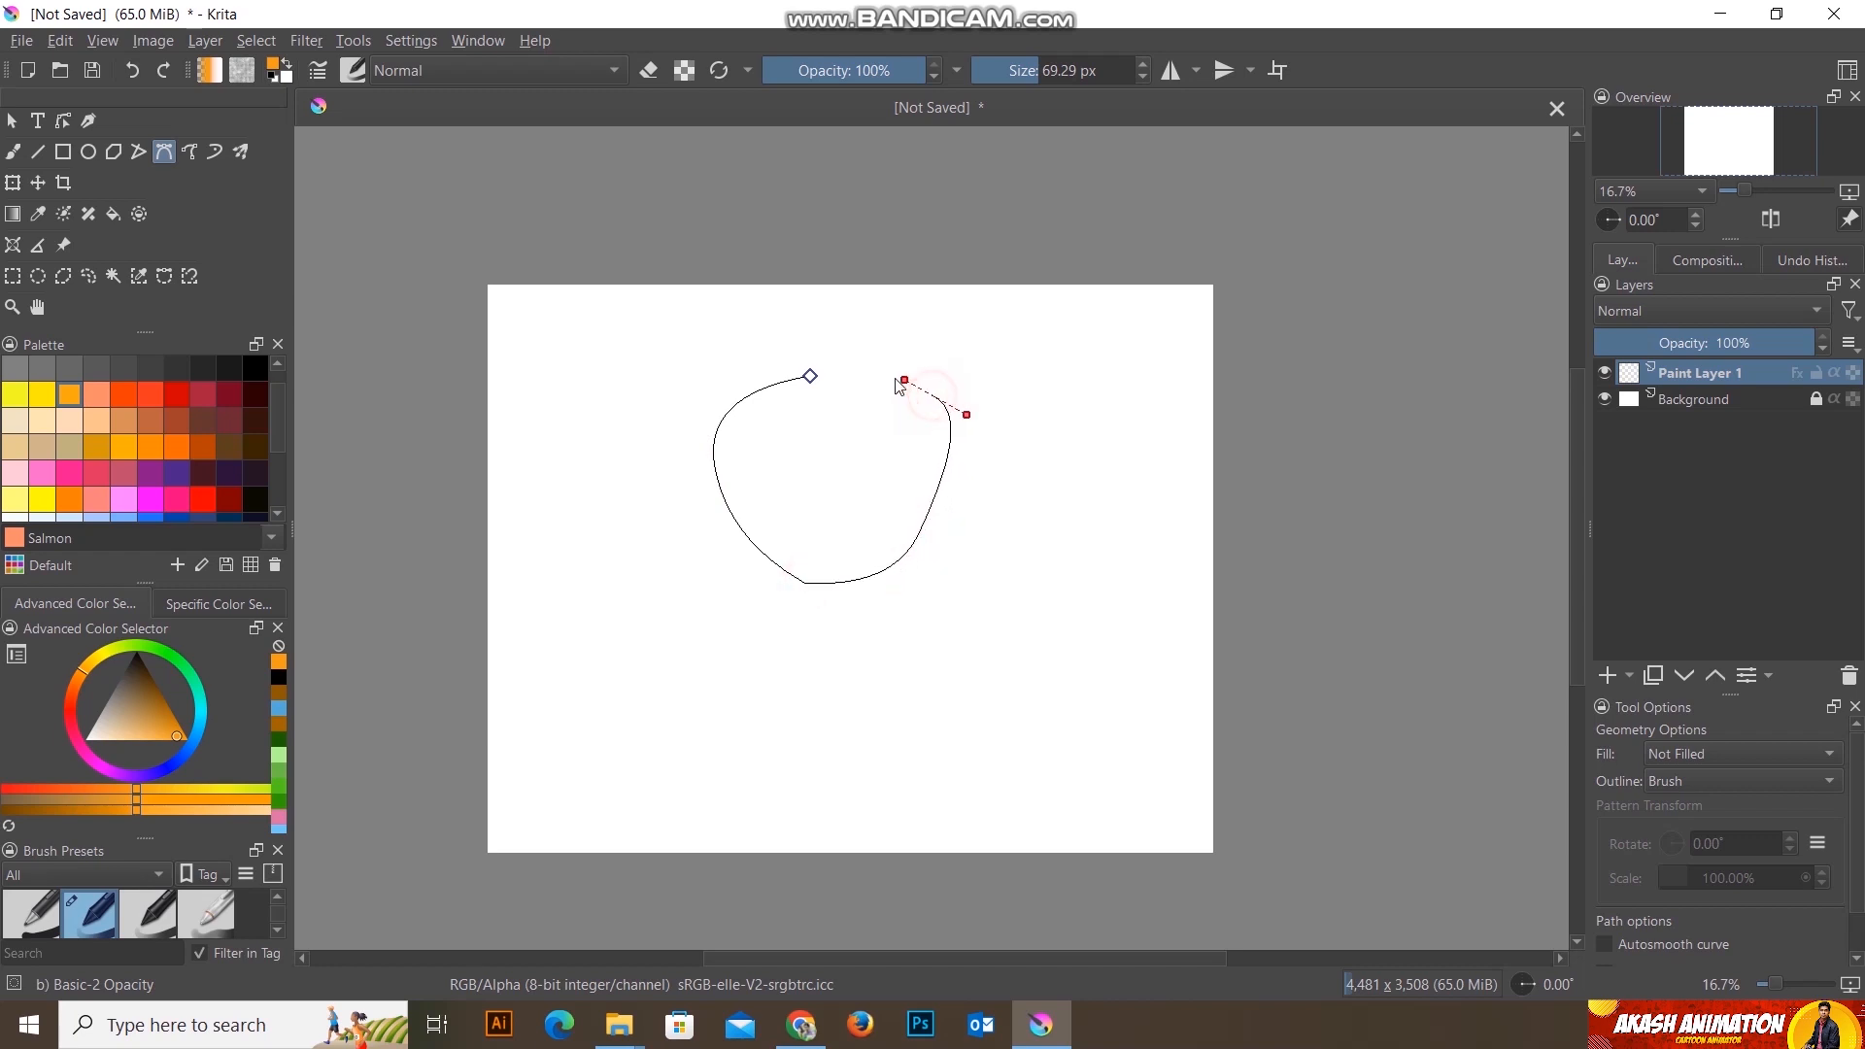
pyautogui.click(810, 375)
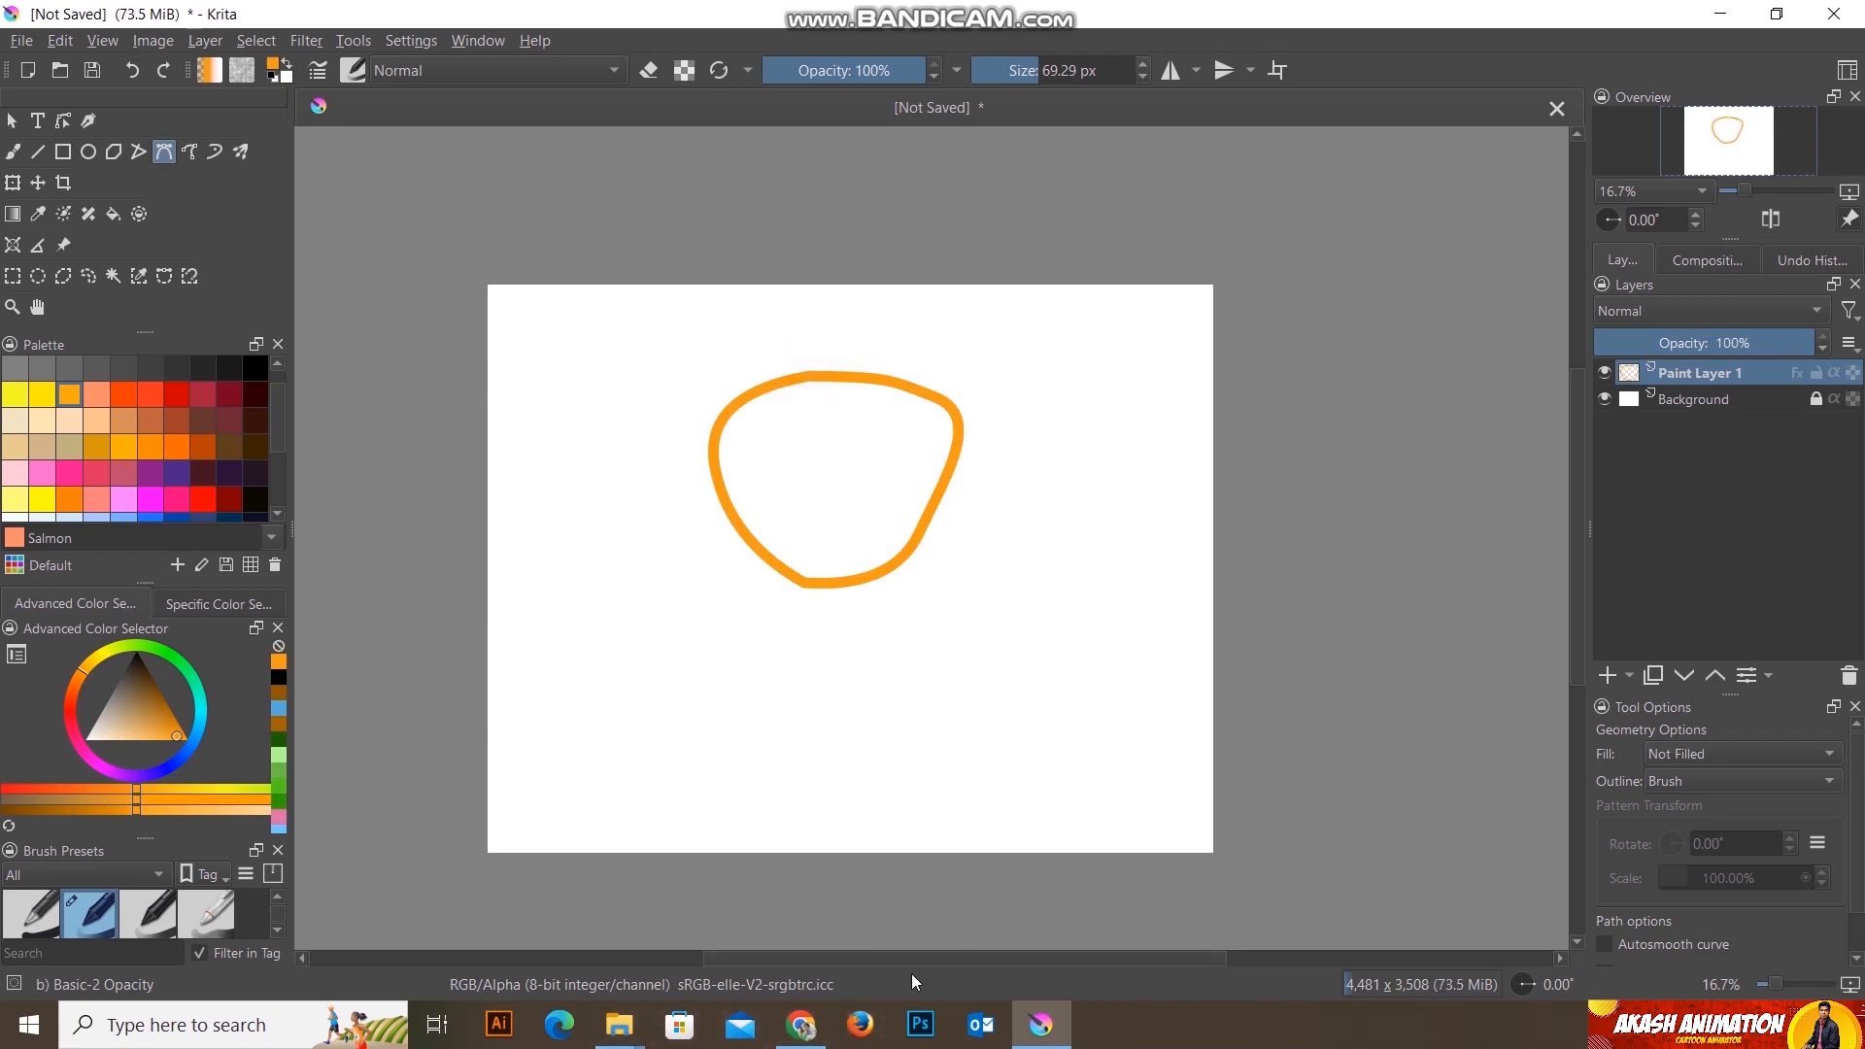
# Step: Draw two closed loops with the Freehand Path tool, one below the rounded shape and one to its left
pyautogui.click(188, 152)
pyautogui.moveTo(743, 682)
pyautogui.mouseDown()
pyautogui.moveTo(952, 629)
pyautogui.moveTo(957, 791)
pyautogui.moveTo(754, 737)
pyautogui.moveTo(744, 677)
pyautogui.mouseUp()
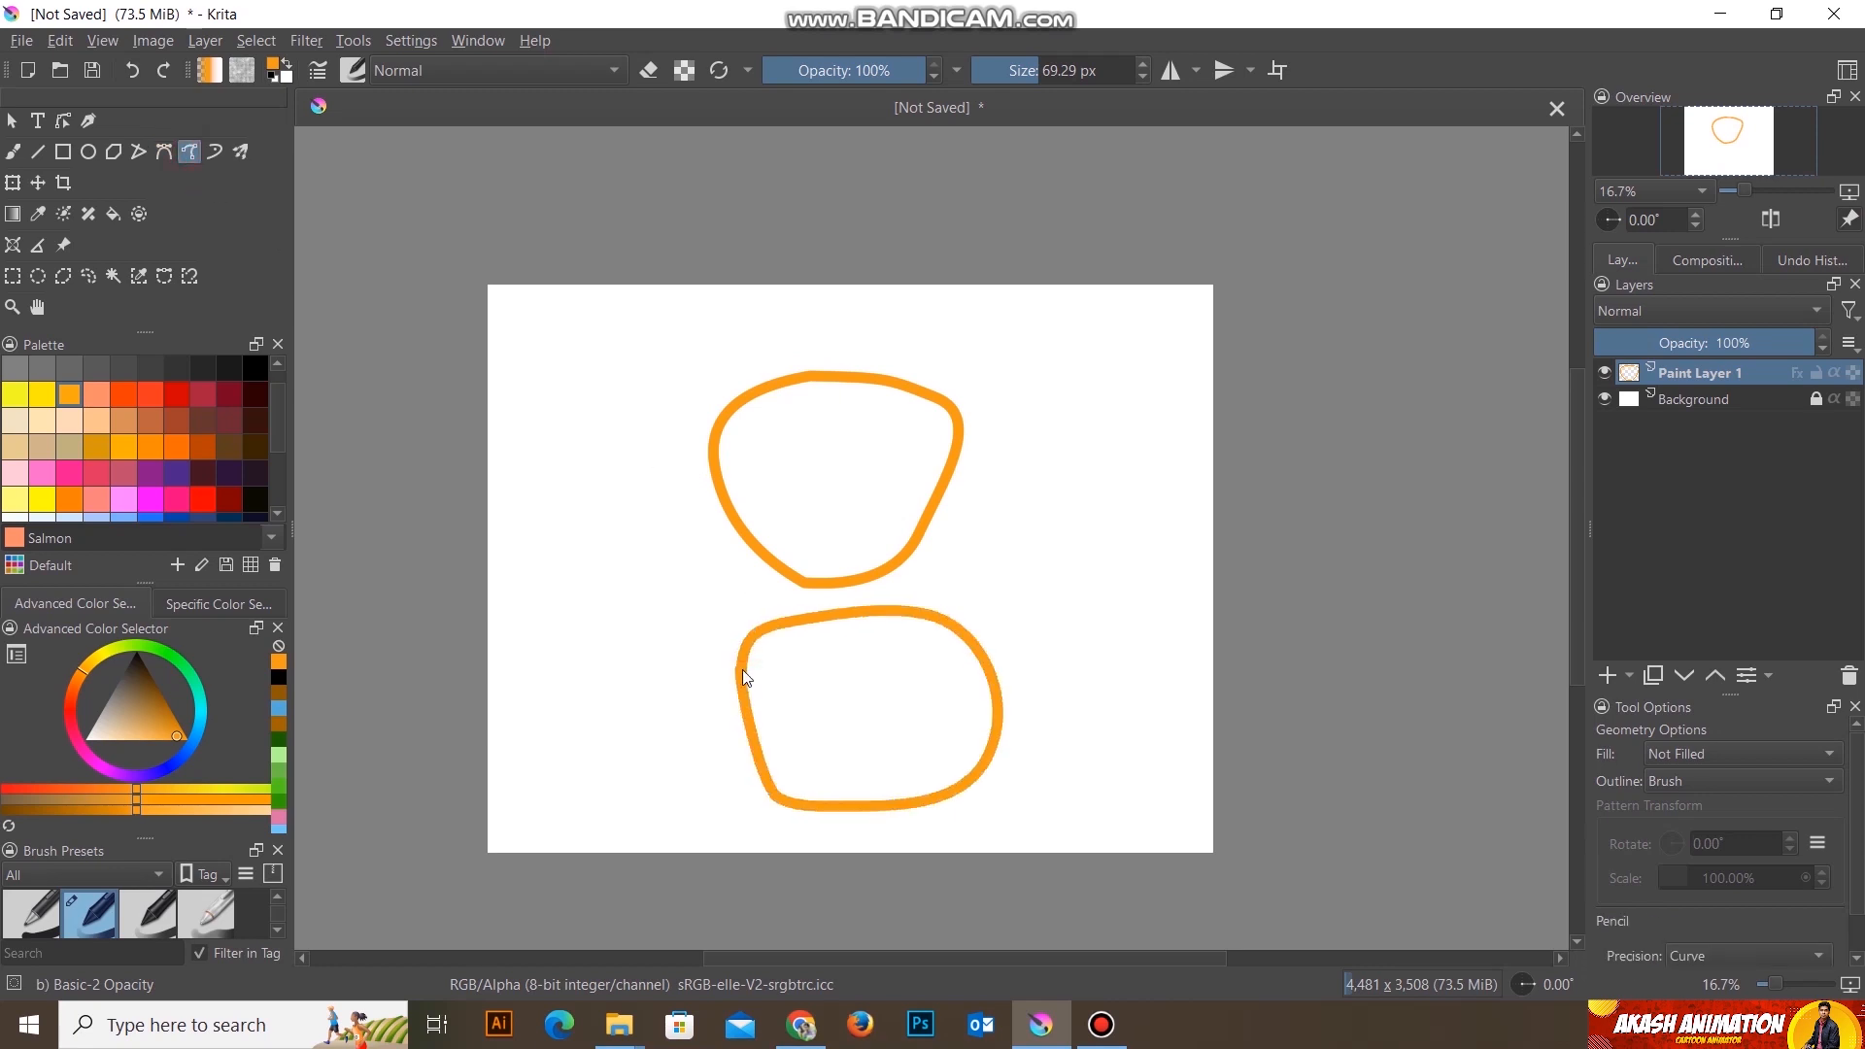
pyautogui.moveTo(558, 458)
pyautogui.mouseDown()
pyautogui.moveTo(641, 419)
pyautogui.moveTo(640, 649)
pyautogui.moveTo(527, 527)
pyautogui.moveTo(559, 455)
pyautogui.mouseUp()
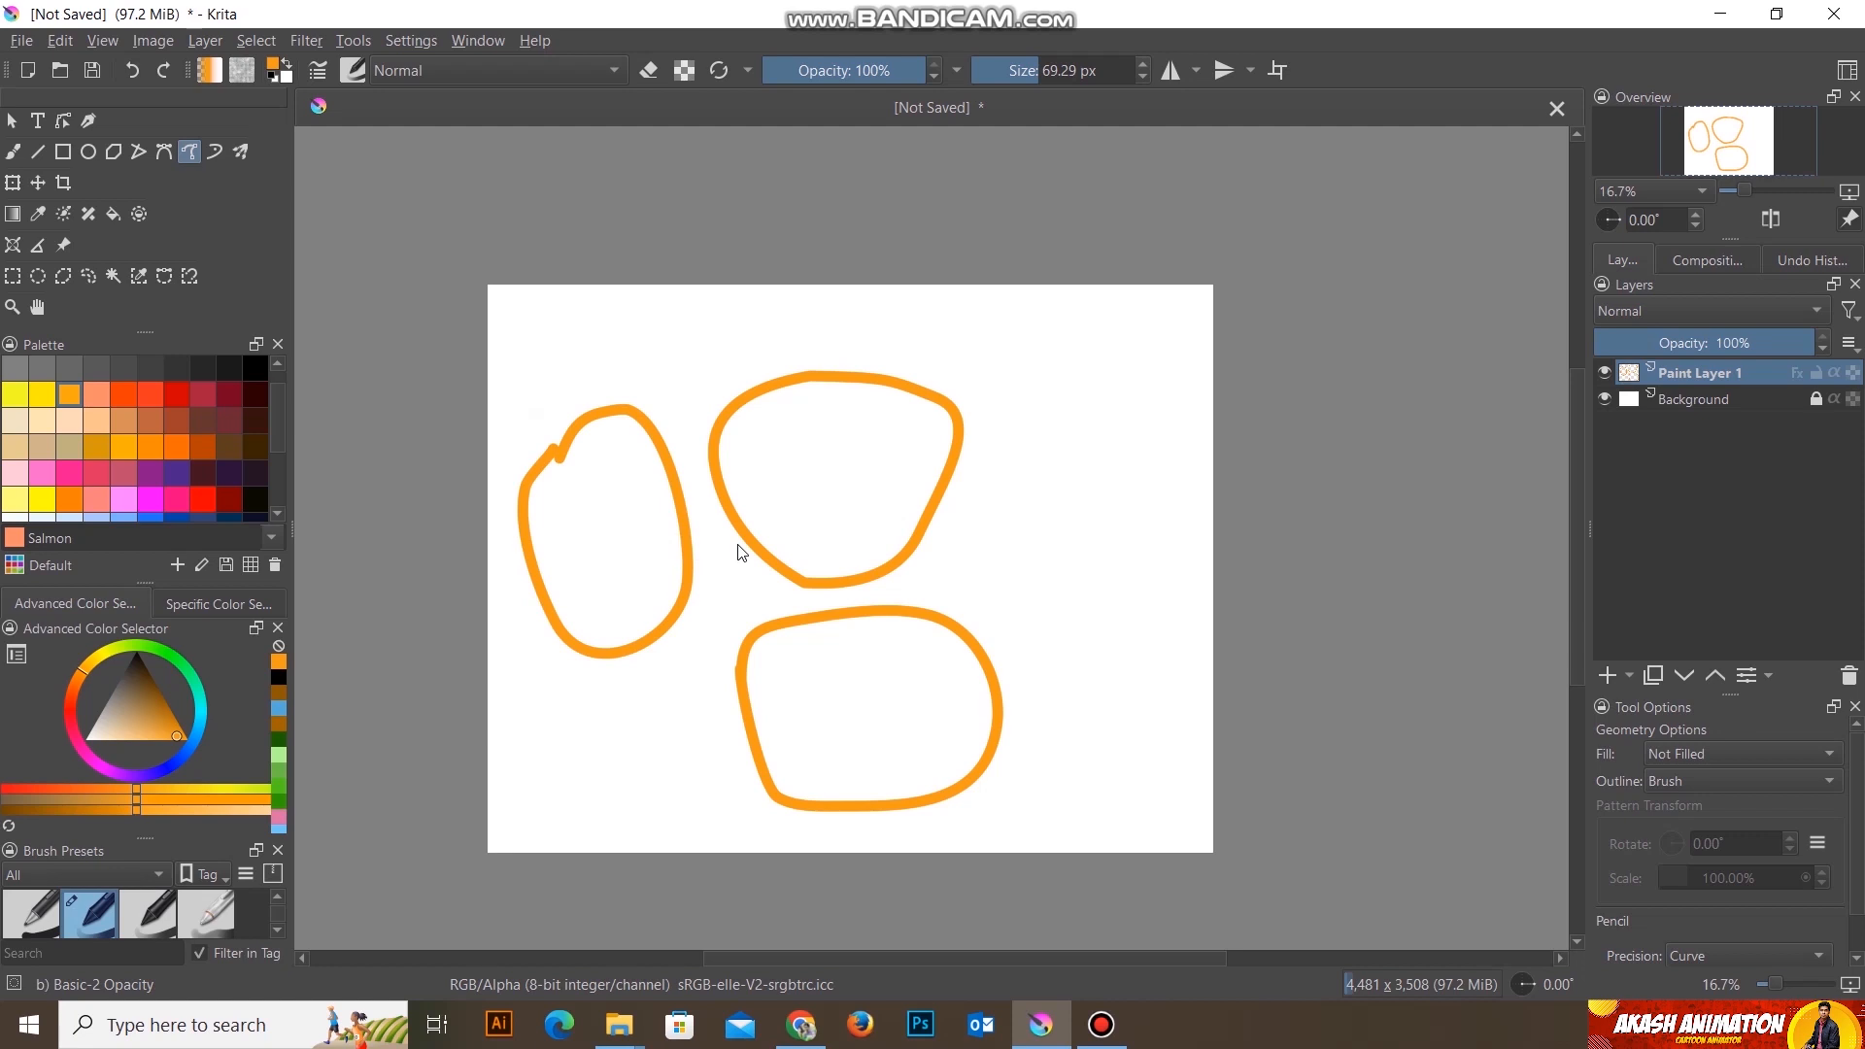
# Step: Remove the three rounded shapes from the canvas
pyautogui.hotkey('ctrl', 'z')
pyautogui.hotkey('ctrl', 'z')
pyautogui.hotkey('ctrl', 'z')
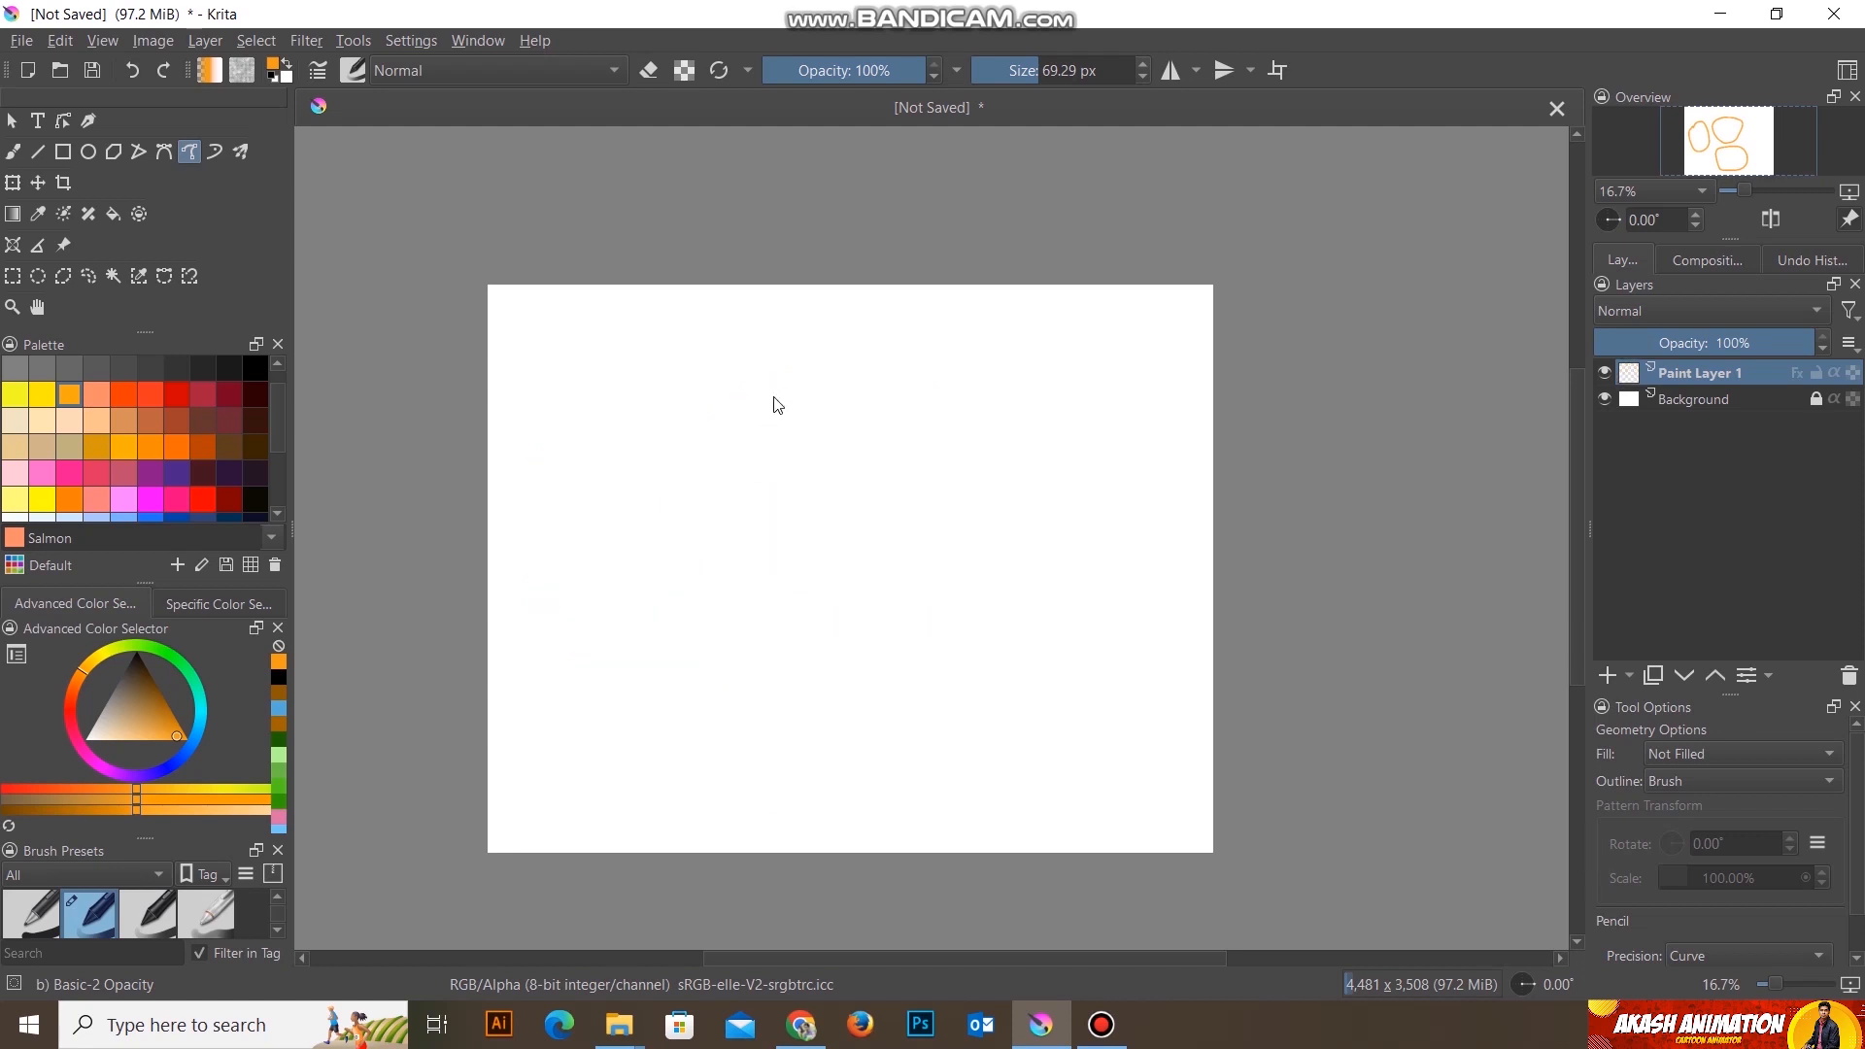
# Step: Draw a cartoon face with the Freehand Path tool: round head, two oval eyes with pupils, nose and frowning mouth
pyautogui.moveTo(810, 364)
pyautogui.mouseDown()
pyautogui.moveTo(664, 568)
pyautogui.moveTo(824, 655)
pyautogui.moveTo(989, 516)
pyautogui.moveTo(851, 380)
pyautogui.moveTo(806, 367)
pyautogui.mouseUp()
pyautogui.moveTo(781, 429)
pyautogui.mouseDown()
pyautogui.moveTo(721, 505)
pyautogui.moveTo(784, 500)
pyautogui.moveTo(767, 427)
pyautogui.mouseUp()
pyautogui.moveTo(893, 457)
pyautogui.mouseDown()
pyautogui.moveTo(899, 516)
pyautogui.moveTo(761, 585)
pyautogui.moveTo(872, 580)
pyautogui.mouseUp()
pyautogui.hotkey('ctrl', 'z')
pyautogui.moveTo(758, 606)
pyautogui.mouseDown()
pyautogui.moveTo(832, 597)
pyautogui.moveTo(852, 614)
pyautogui.mouseUp()
pyautogui.moveTo(759, 508)
pyautogui.mouseDown()
pyautogui.moveTo(857, 525)
pyautogui.moveTo(866, 507)
pyautogui.mouseUp()
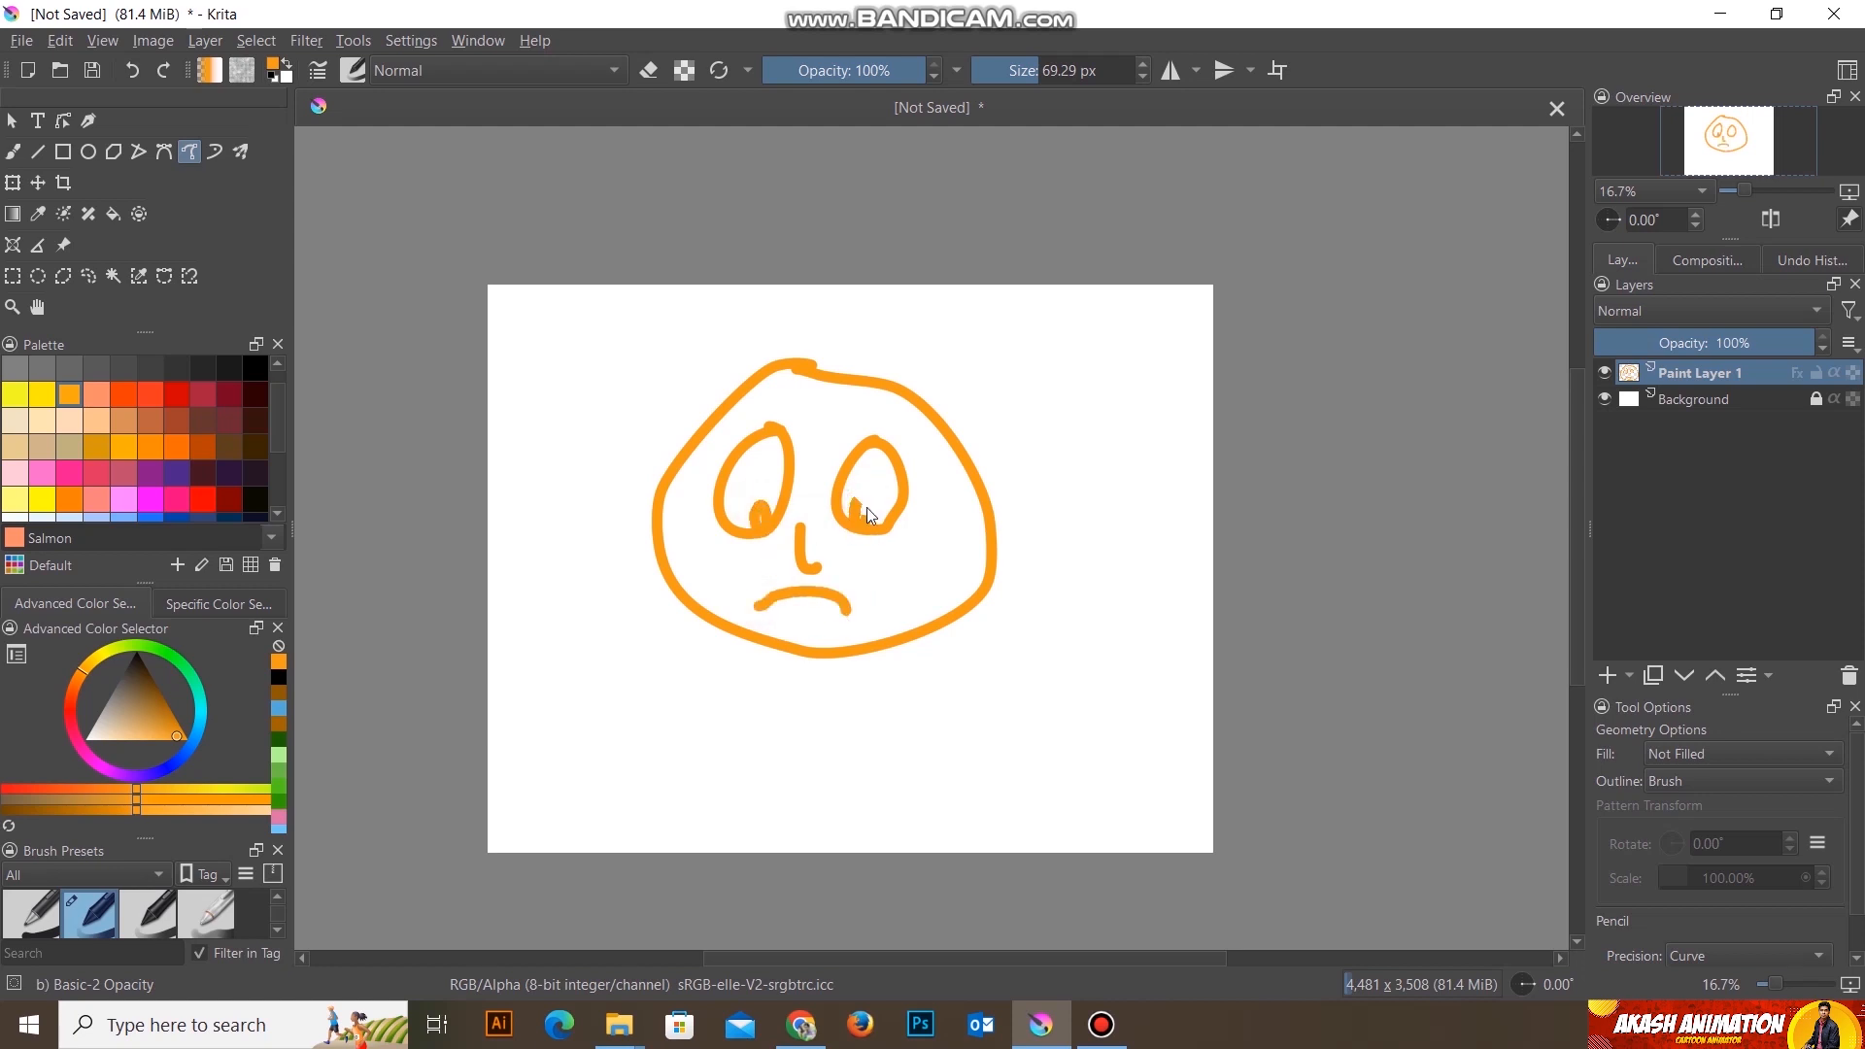
# Step: Add a few strands of hair on top of the head and an ear on each side
pyautogui.moveTo(799, 359)
pyautogui.mouseDown()
pyautogui.moveTo(835, 312)
pyautogui.moveTo(923, 339)
pyautogui.mouseUp()
pyautogui.moveTo(661, 486); pyautogui.dragTo(639, 524)
pyautogui.moveTo(986, 485); pyautogui.dragTo(1010, 551)
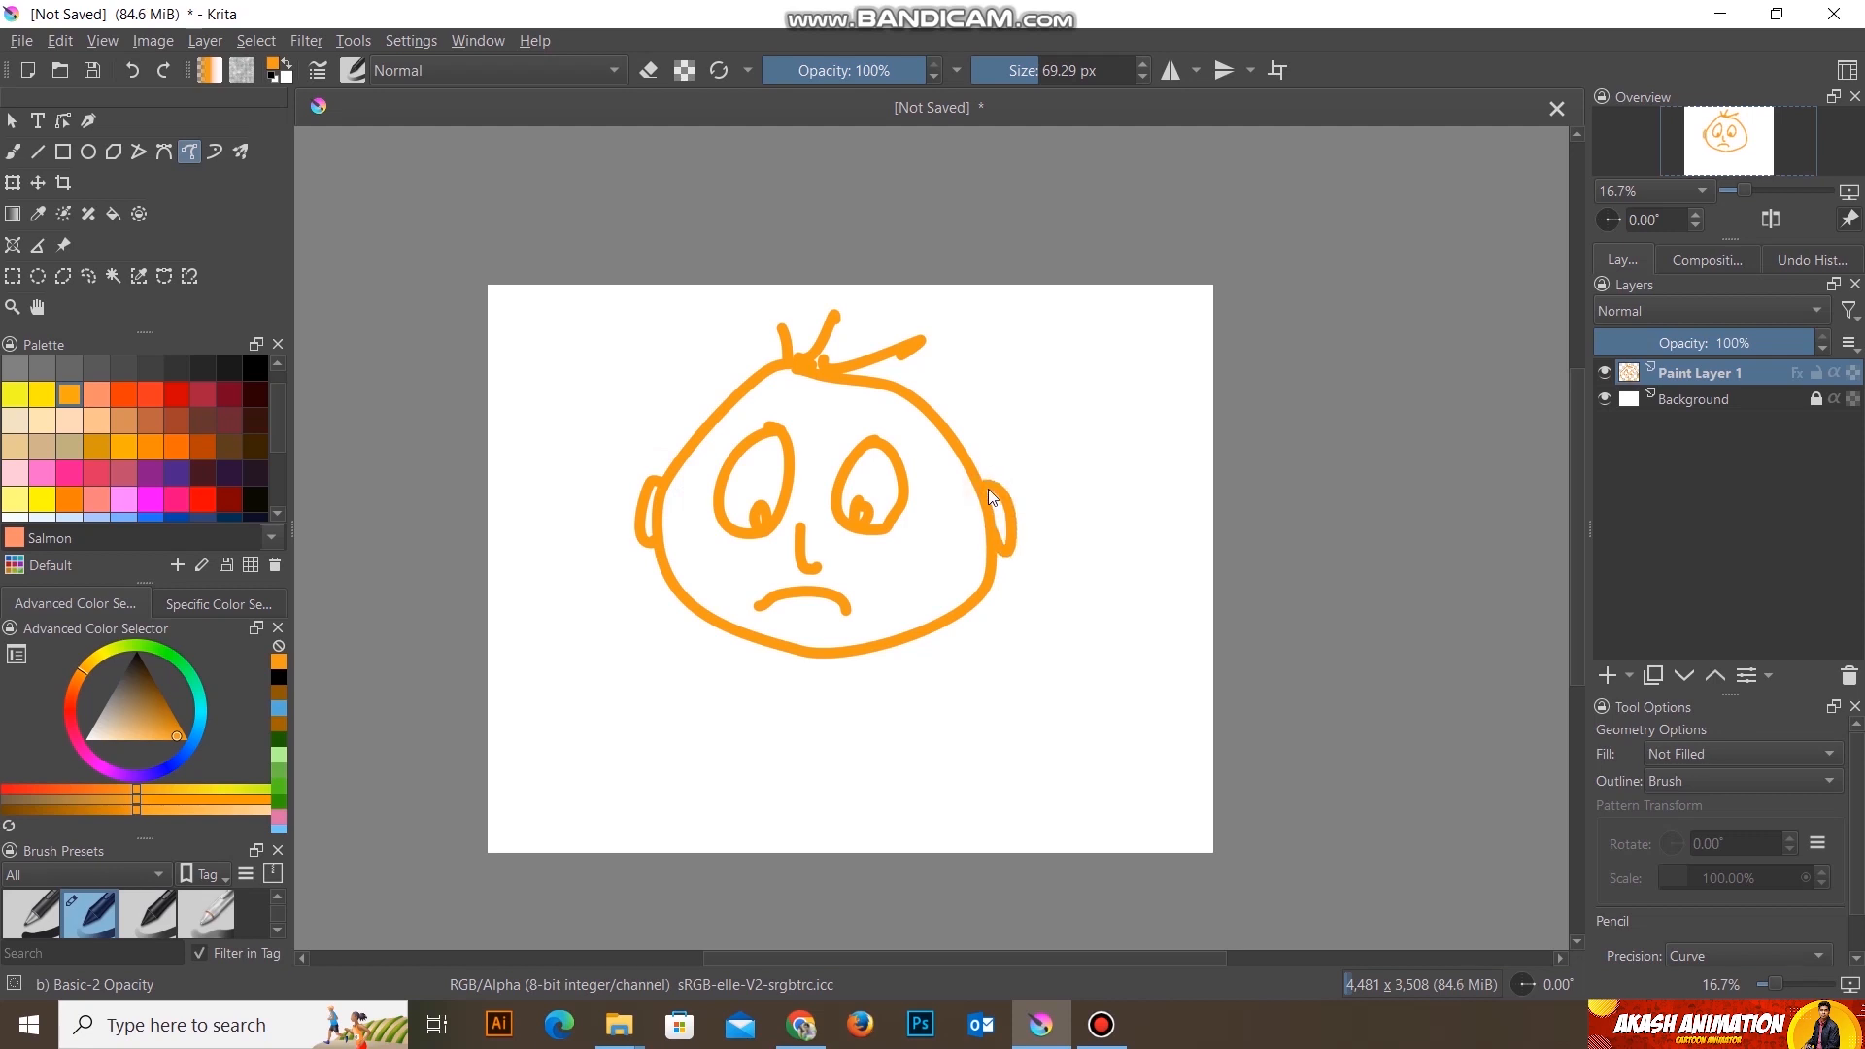
# Step: Draw the character's neck, torso, arms with hands and the tops of the legs below the head
pyautogui.moveTo(803, 662)
pyautogui.mouseDown()
pyautogui.moveTo(804, 714)
pyautogui.moveTo(856, 708)
pyautogui.moveTo(772, 774)
pyautogui.moveTo(766, 843)
pyautogui.mouseUp()
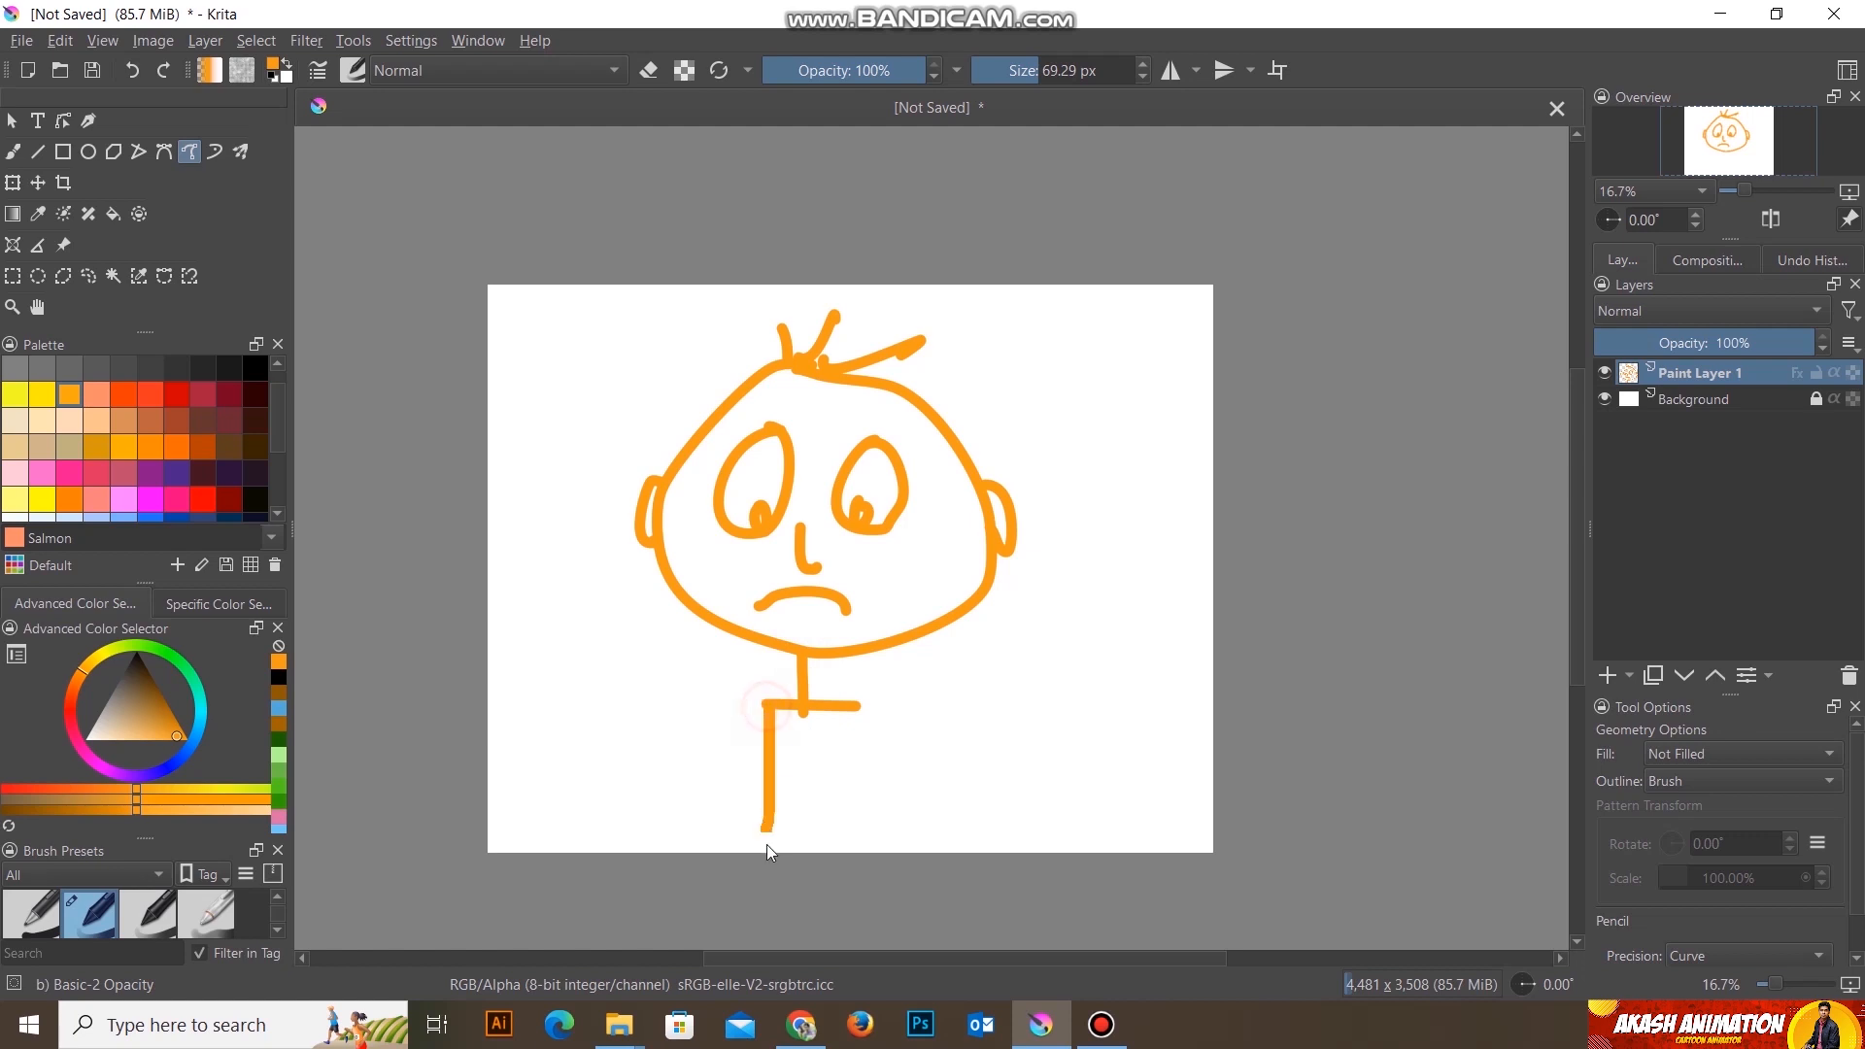
pyautogui.click(850, 720)
pyautogui.moveTo(850, 707); pyautogui.dragTo(934, 796)
pyautogui.moveTo(769, 707)
pyautogui.mouseDown()
pyautogui.moveTo(679, 777)
pyautogui.moveTo(704, 772)
pyautogui.mouseUp()
pyautogui.moveTo(940, 814)
pyautogui.mouseDown()
pyautogui.moveTo(963, 804)
pyautogui.moveTo(935, 821)
pyautogui.mouseUp()
pyautogui.moveTo(769, 813); pyautogui.dragTo(860, 824)
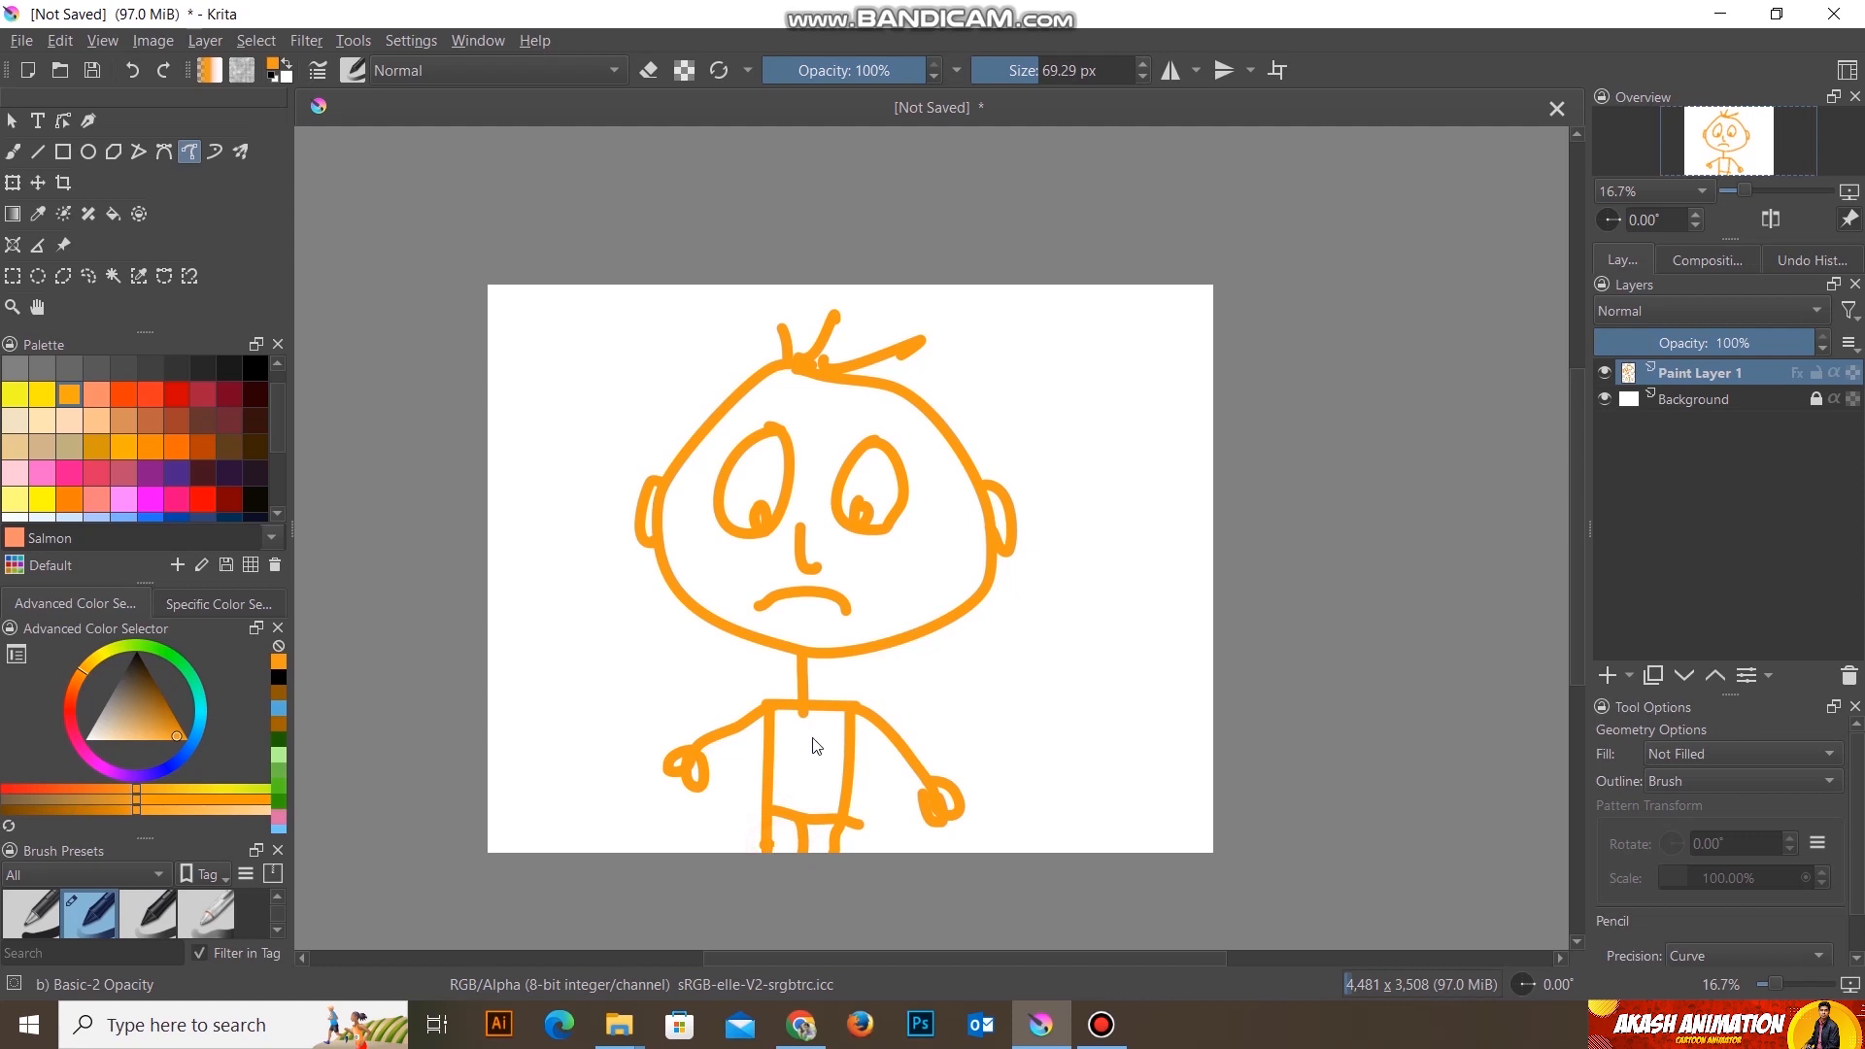
# Step: Clear the character drawing and draw a simple face with outline, eyes, nose and mouth using the Dynamic Brush tool
pyautogui.press('Delete')
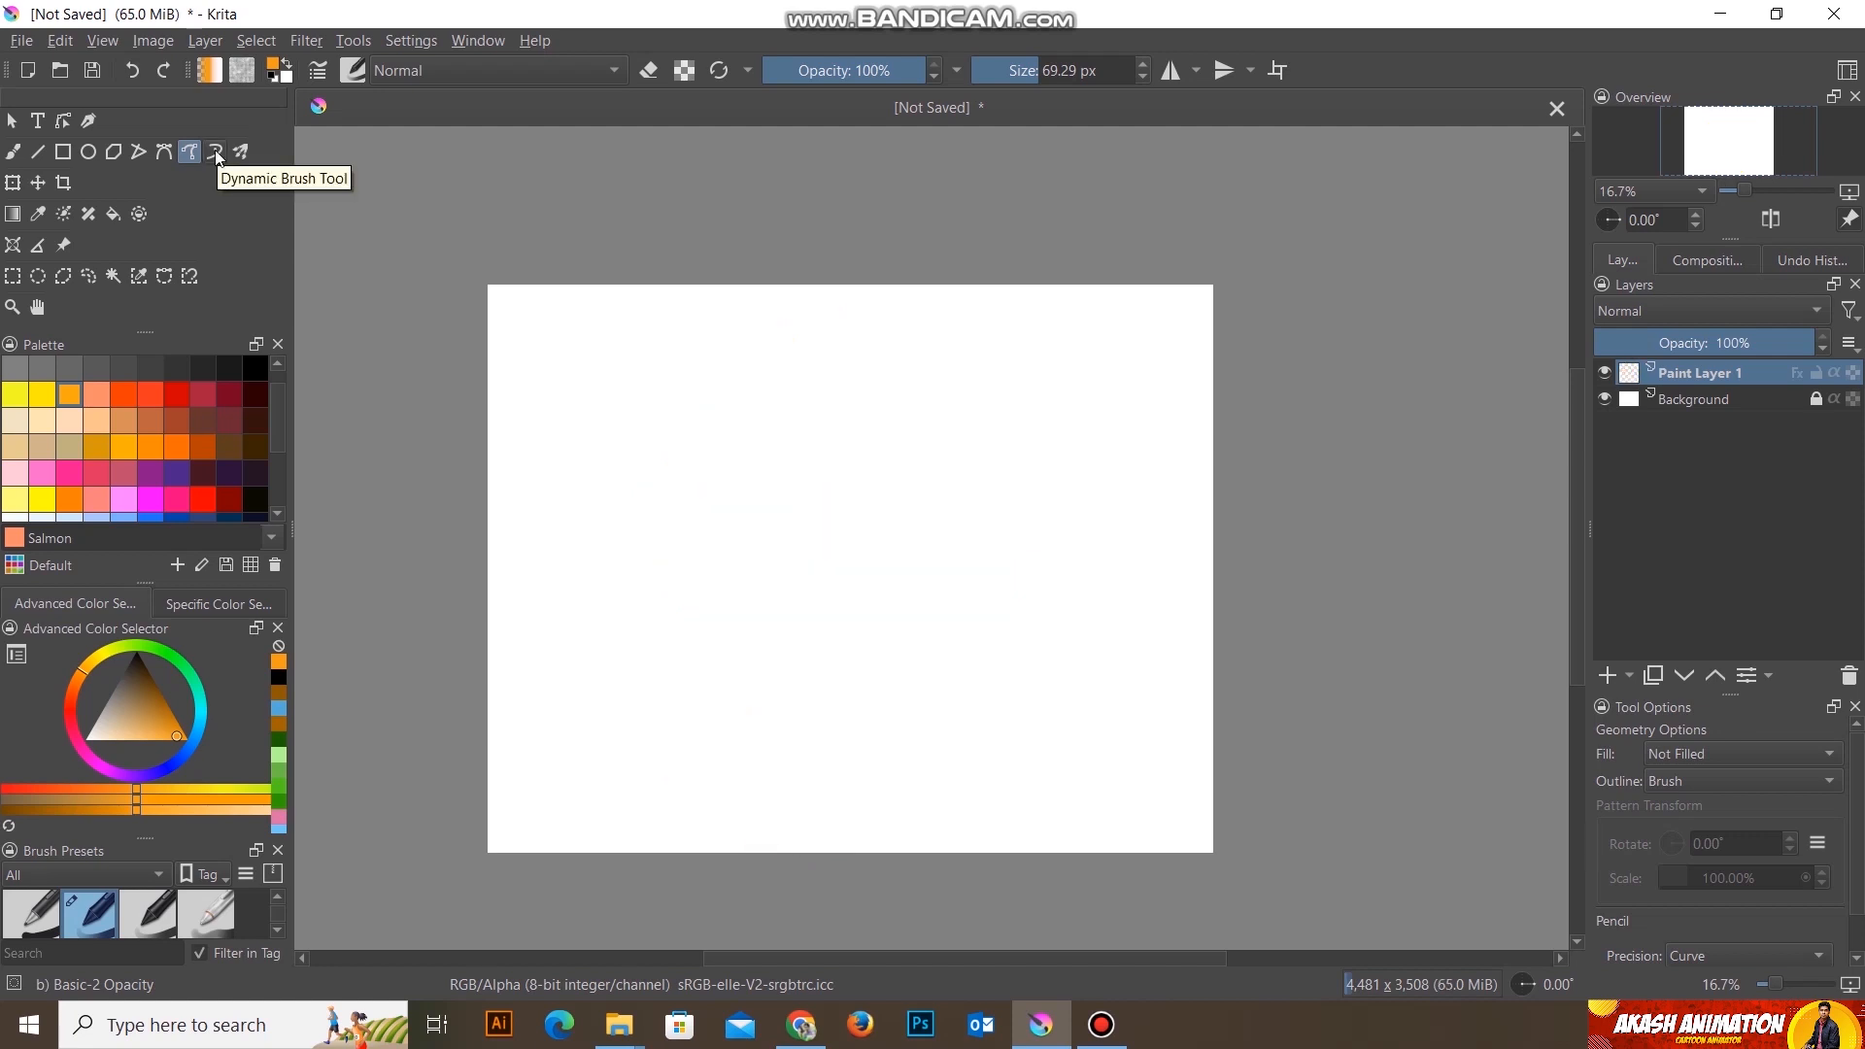
pyautogui.click(215, 153)
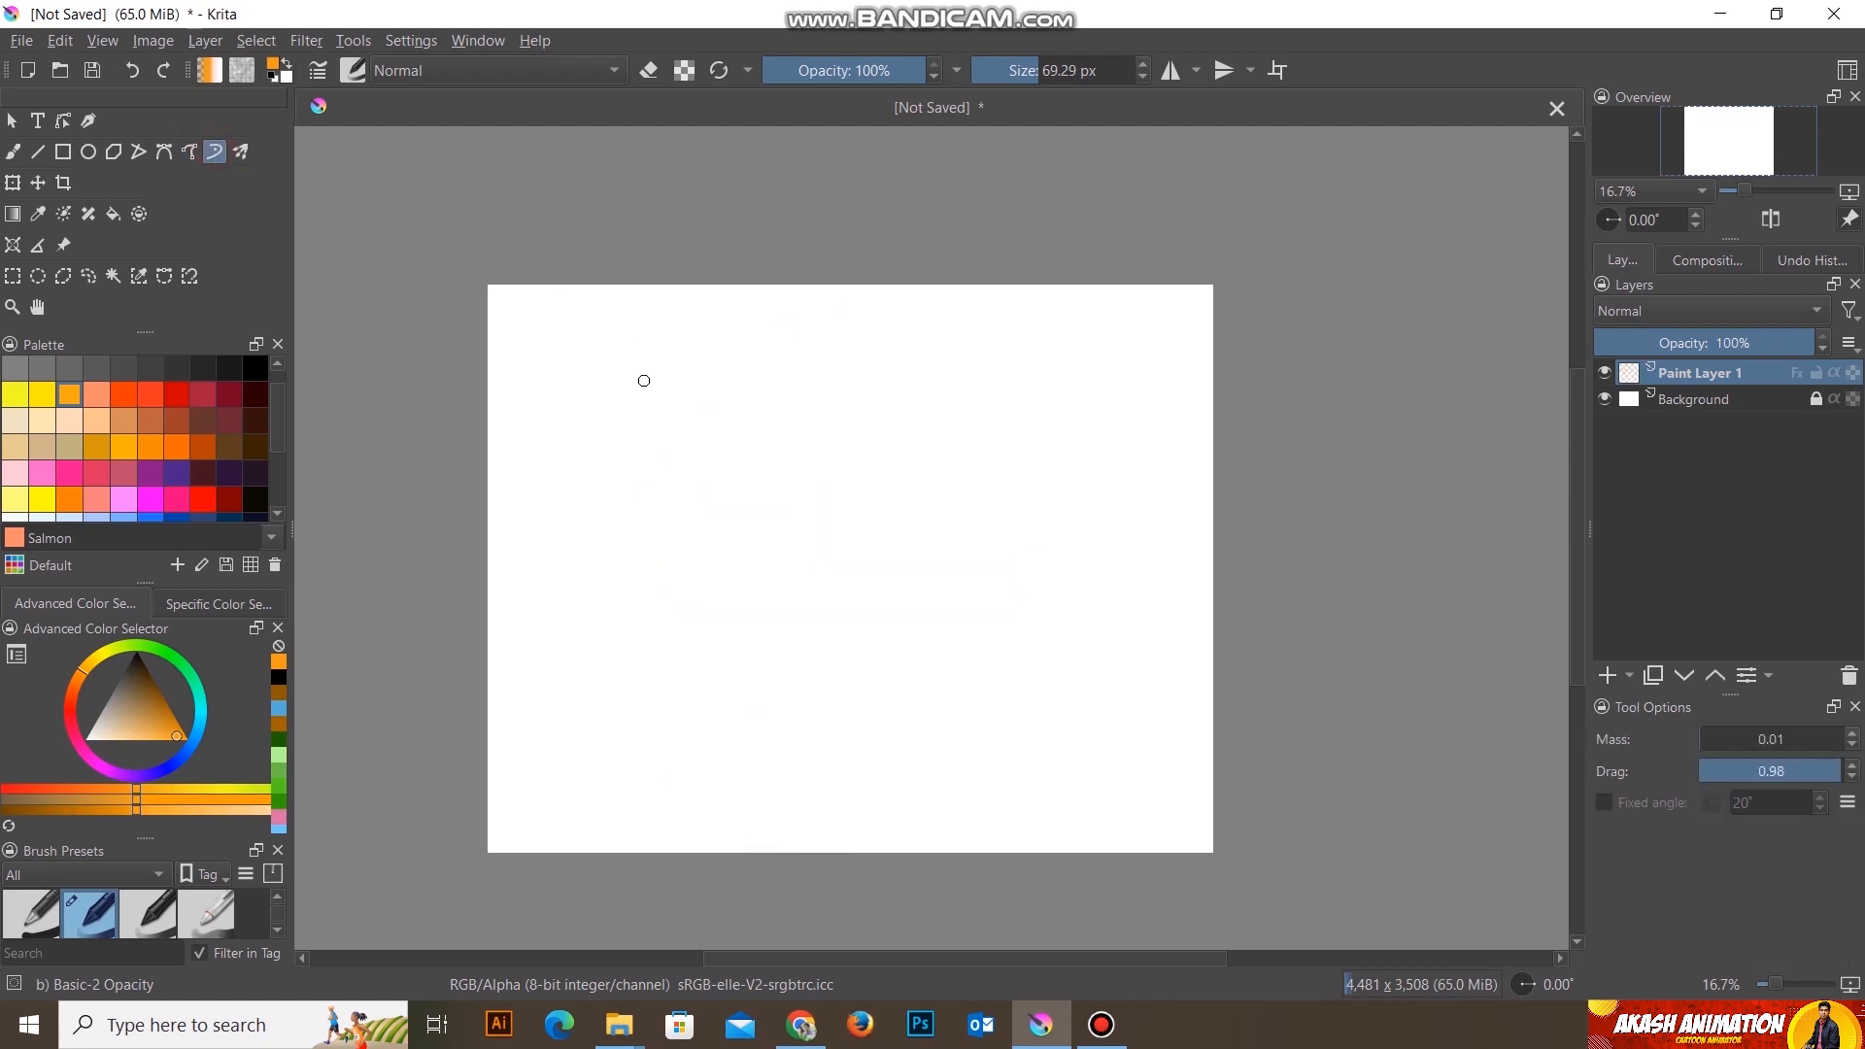
pyautogui.moveTo(646, 630)
pyautogui.mouseDown()
pyautogui.moveTo(747, 425)
pyautogui.moveTo(925, 360)
pyautogui.moveTo(1010, 588)
pyautogui.moveTo(759, 737)
pyautogui.moveTo(596, 695)
pyautogui.moveTo(620, 629)
pyautogui.mouseUp()
pyautogui.hotkey('ctrl', 'z')
pyautogui.moveTo(761, 417)
pyautogui.mouseDown()
pyautogui.moveTo(909, 405)
pyautogui.moveTo(953, 522)
pyautogui.moveTo(846, 643)
pyautogui.moveTo(706, 607)
pyautogui.moveTo(696, 511)
pyautogui.moveTo(777, 411)
pyautogui.moveTo(732, 404)
pyautogui.moveTo(782, 363)
pyautogui.moveTo(878, 353)
pyautogui.moveTo(1026, 476)
pyautogui.moveTo(932, 641)
pyautogui.moveTo(668, 613)
pyautogui.moveTo(651, 510)
pyautogui.moveTo(737, 397)
pyautogui.moveTo(789, 440)
pyautogui.moveTo(788, 508)
pyautogui.mouseUp()
pyautogui.hotkey('ctrl', 'z')
pyautogui.moveTo(902, 435)
pyautogui.mouseDown()
pyautogui.moveTo(903, 498)
pyautogui.moveTo(808, 581)
pyautogui.moveTo(906, 561)
pyautogui.mouseUp()
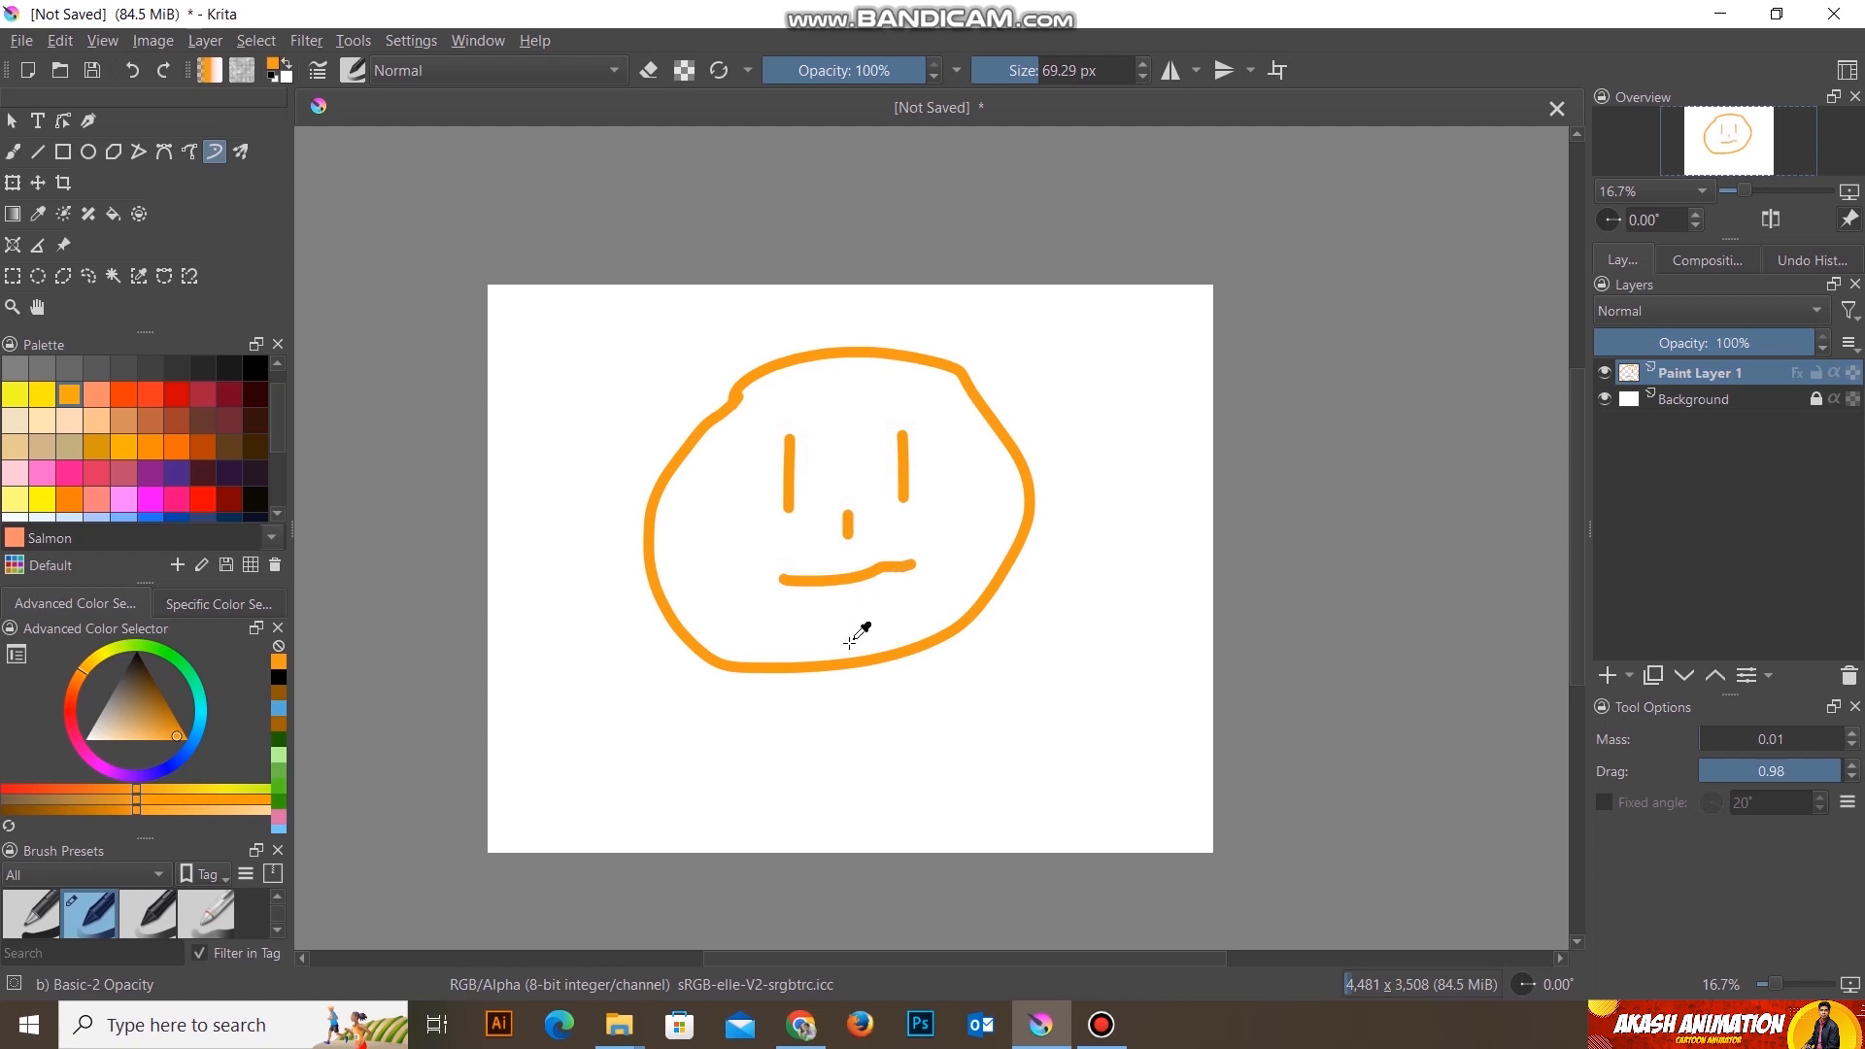
# Step: Clear the face and draw two symmetric stroke patterns with the Multibrush tool, clearing the canvas after each one
pyautogui.press('Delete')
pyautogui.press('q')
pyautogui.moveTo(659, 421)
pyautogui.mouseDown()
pyautogui.moveTo(736, 500)
pyautogui.moveTo(732, 585)
pyautogui.moveTo(810, 672)
pyautogui.mouseUp()
pyautogui.press('Delete')
pyautogui.moveTo(571, 359)
pyautogui.mouseDown()
pyautogui.moveTo(759, 388)
pyautogui.moveTo(874, 495)
pyautogui.moveTo(854, 594)
pyautogui.moveTo(791, 600)
pyautogui.moveTo(725, 515)
pyautogui.moveTo(574, 541)
pyautogui.moveTo(510, 577)
pyautogui.mouseUp()
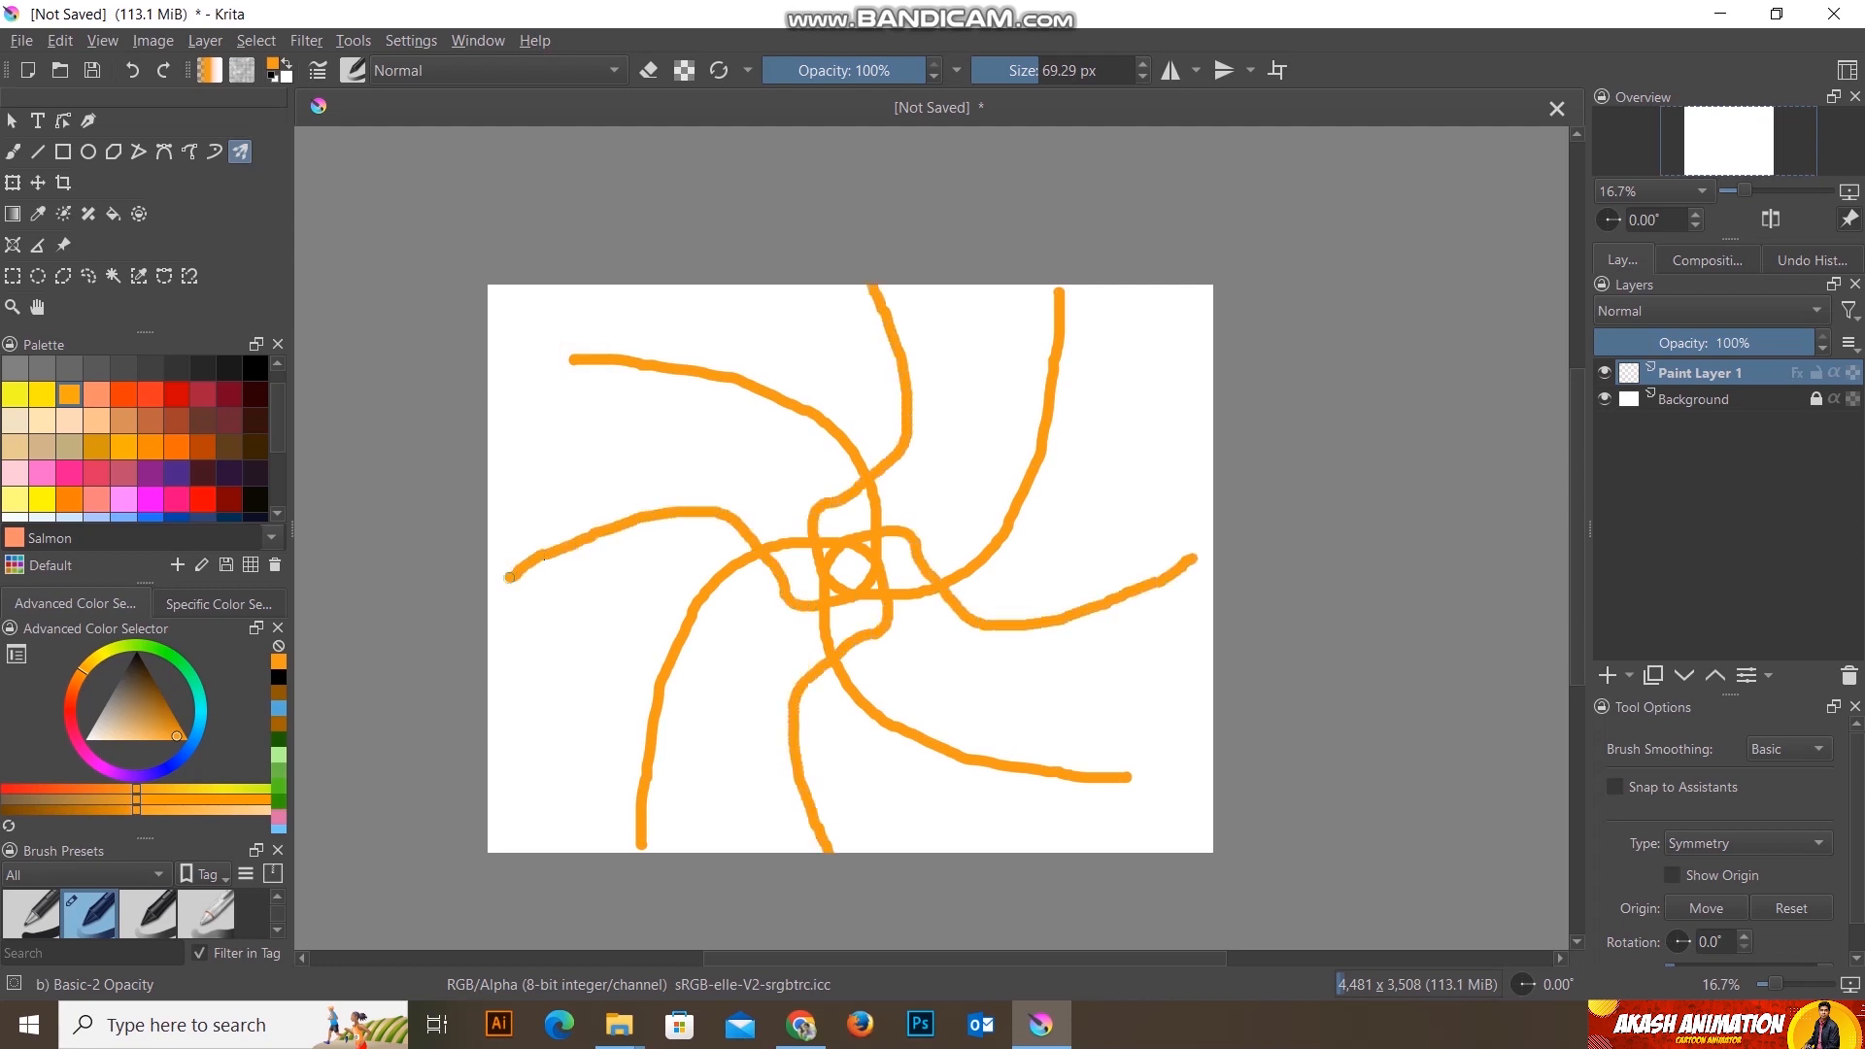
pyautogui.press('Delete')
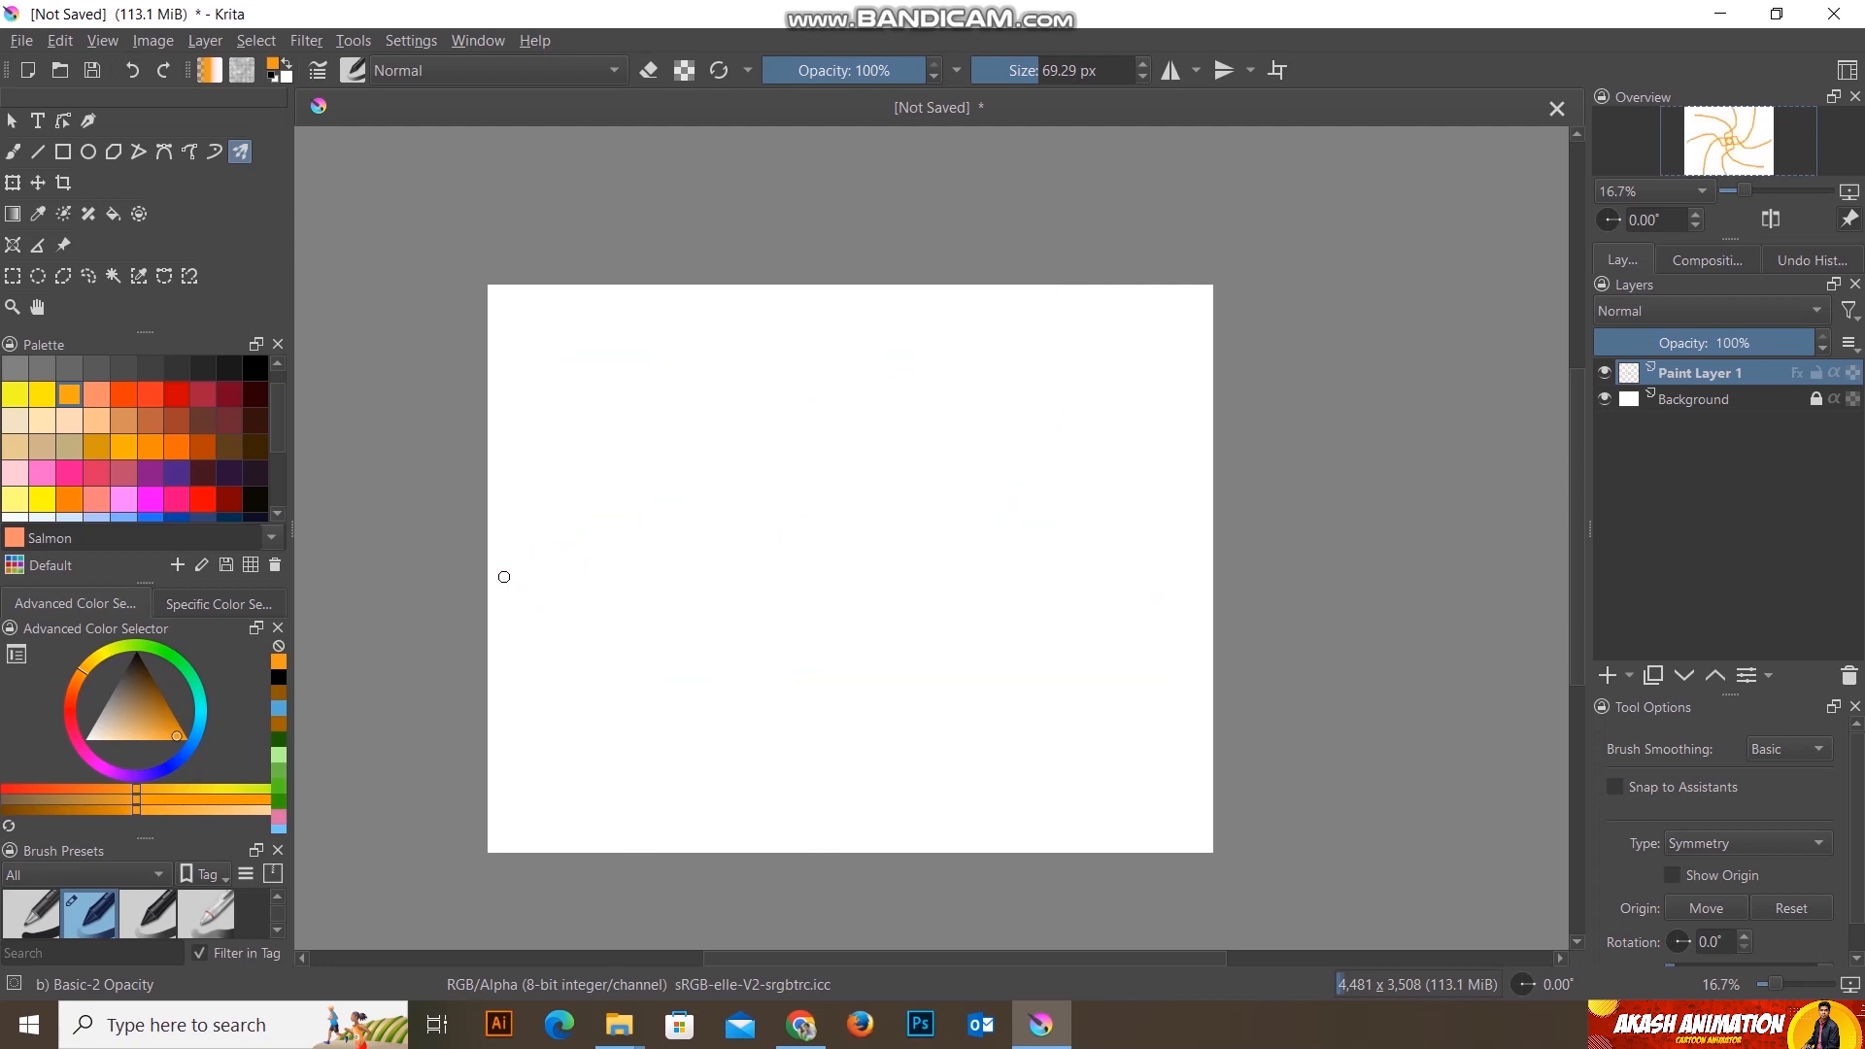